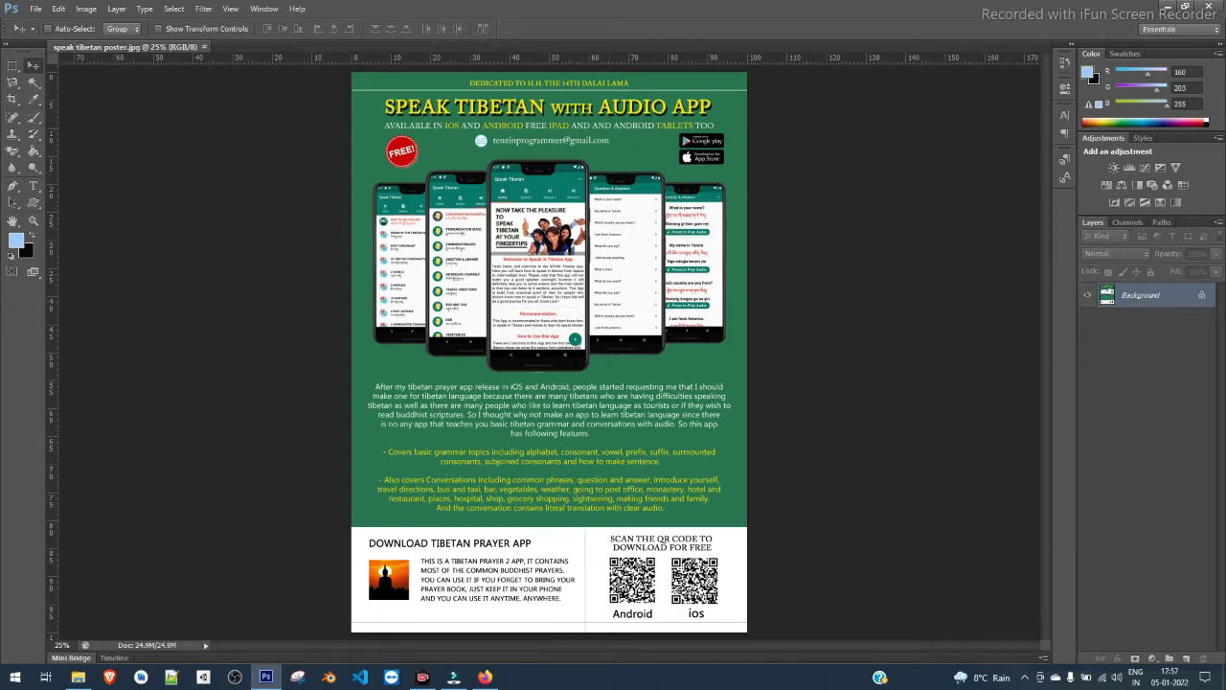
# Close the poster image and reopen speak tibetan poster.jpg from the recent files.
pyautogui.hotkey('ctrl', 'w')
pyautogui.click(35, 9)
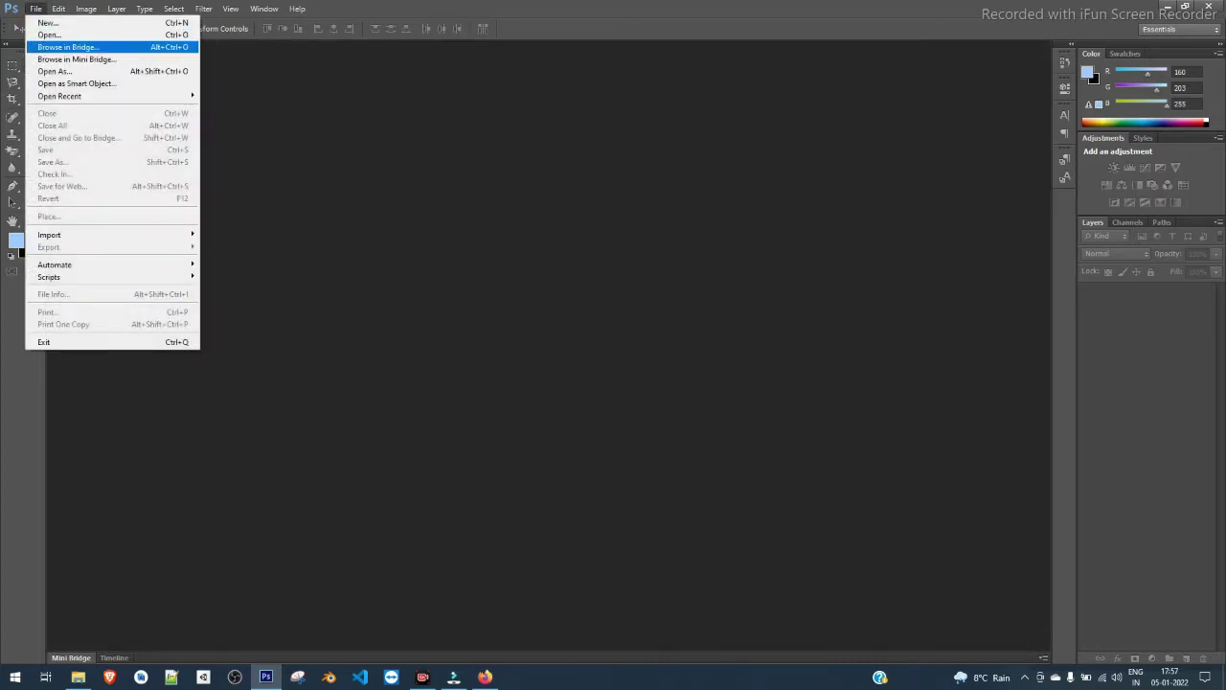
pyautogui.moveTo(144, 96)
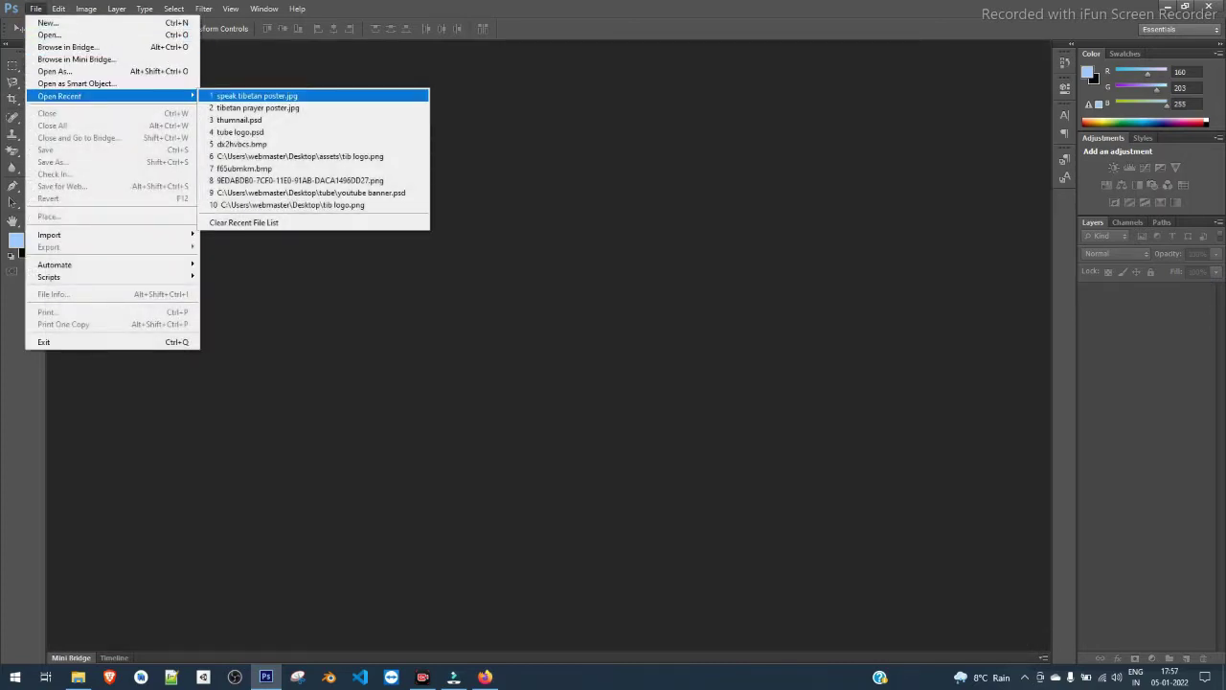
pyautogui.click(257, 95)
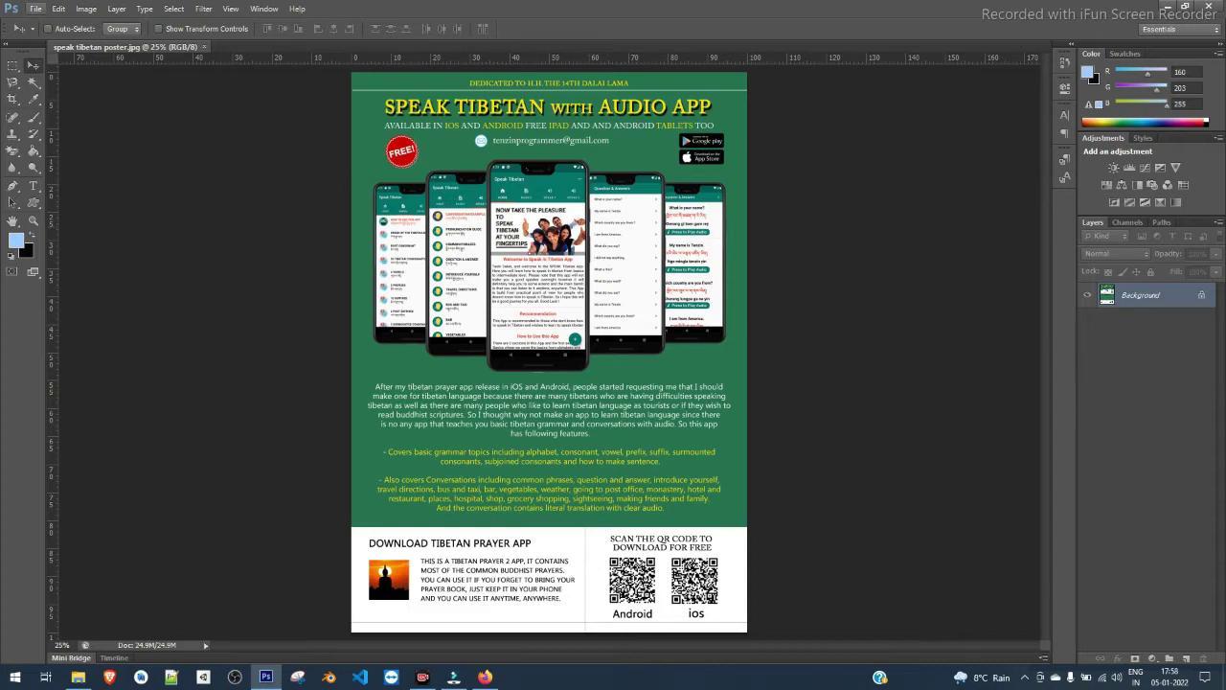
# Create a new document with the International Paper preset, size A4, at a resolution of 300 pixels/inch.
pyautogui.click(36, 9)
pyautogui.press('Escape')
pyautogui.click(35, 9)
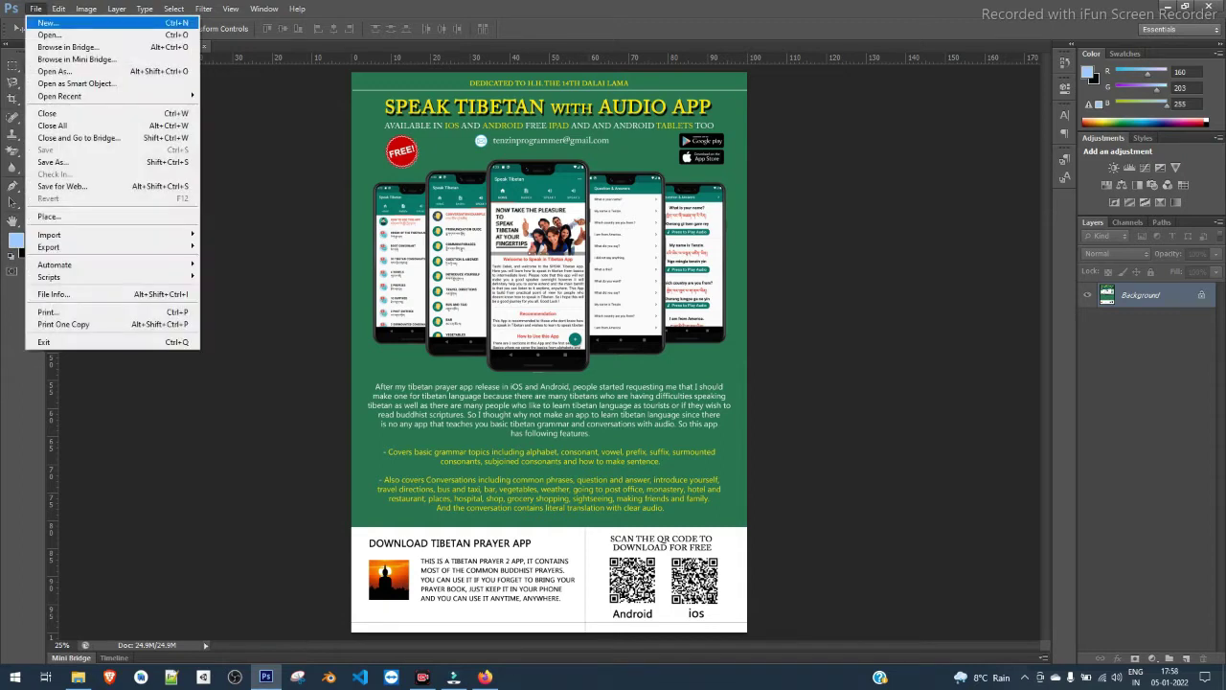
pyautogui.click(36, 9)
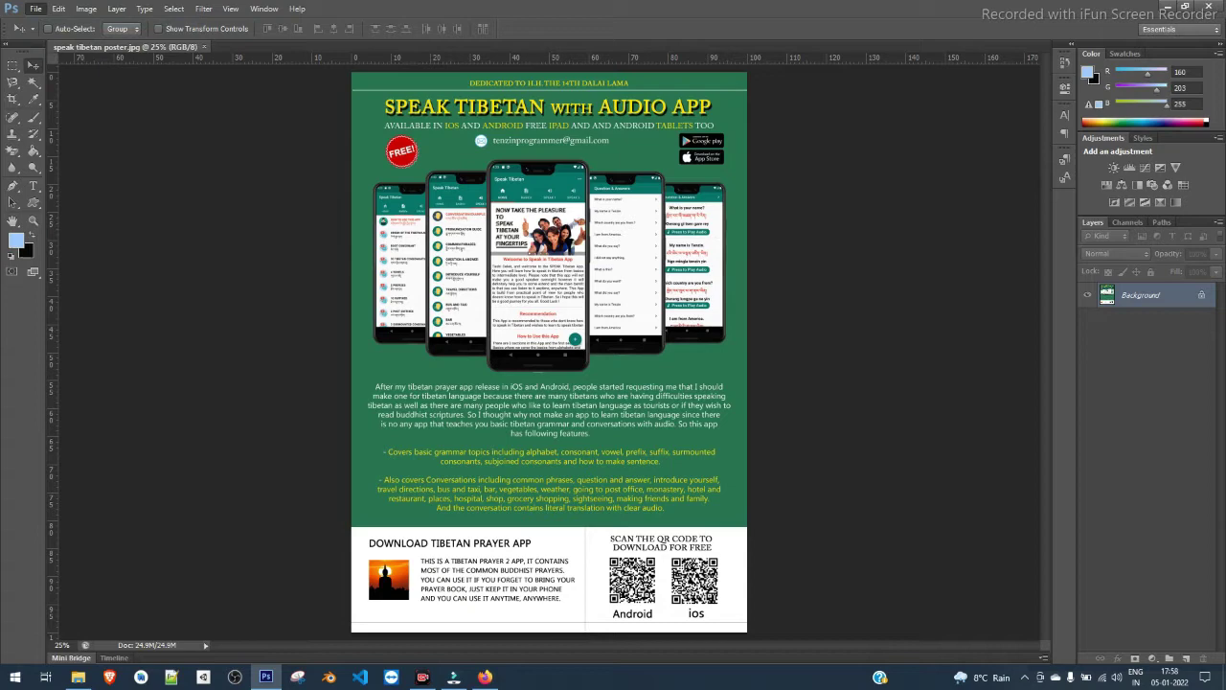
pyautogui.moveTo(542, 162); pyautogui.dragTo(479, 186)
pyautogui.click(536, 218)
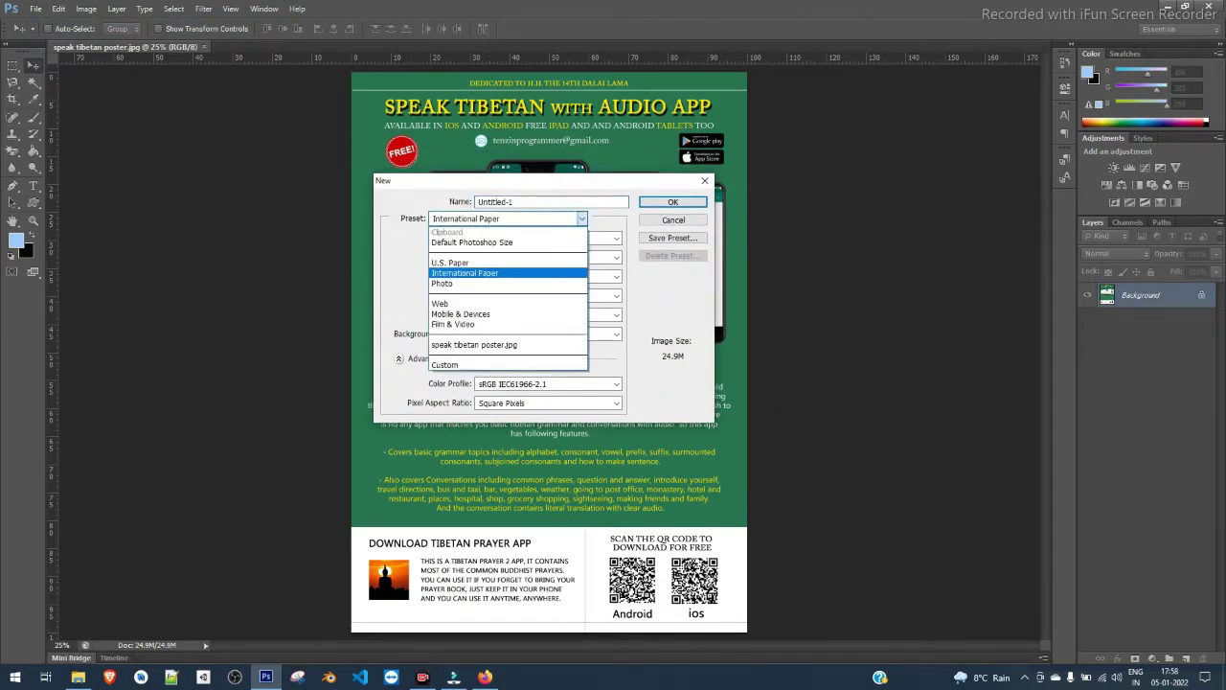
pyautogui.click(466, 273)
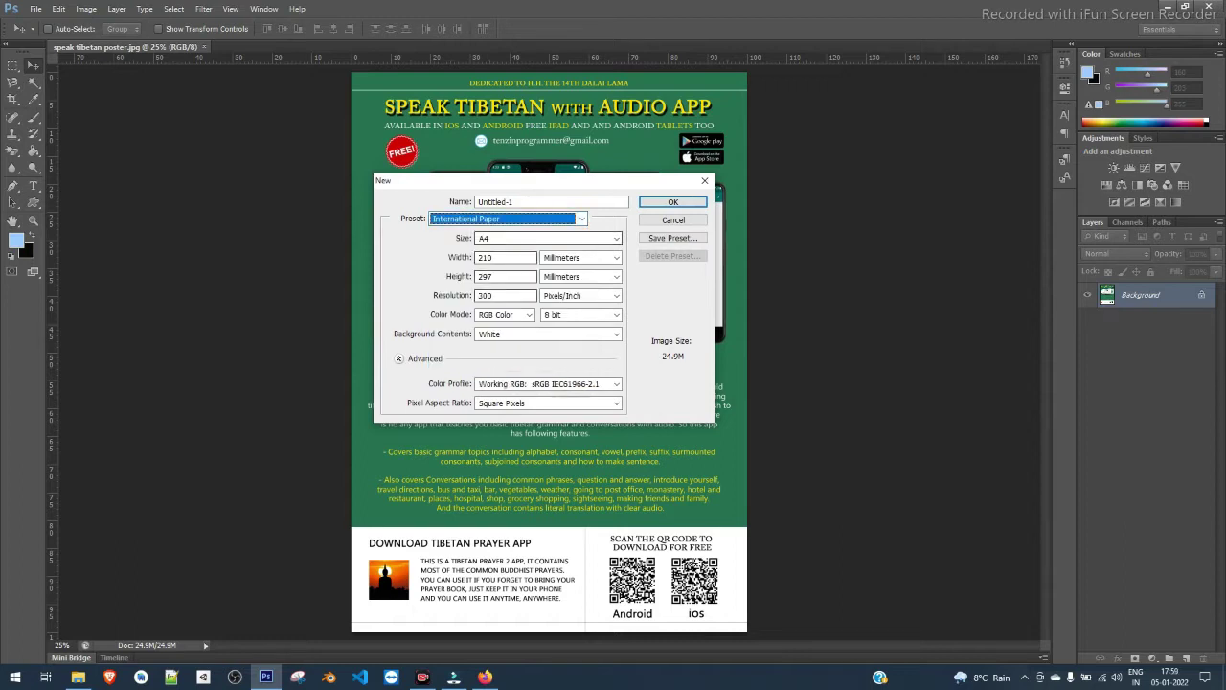
pyautogui.press('Tab')
pyautogui.press('Tab')
pyautogui.press('Tab')
pyautogui.press('Tab')
pyautogui.write('300')
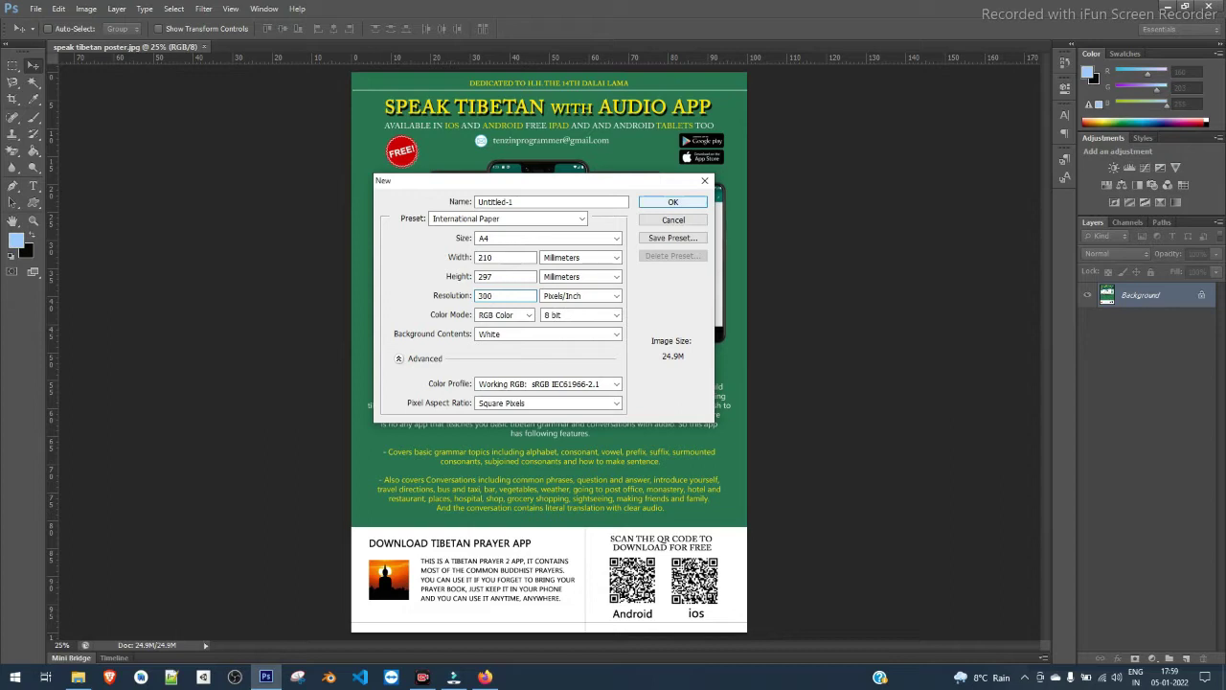
pyautogui.press('Return')
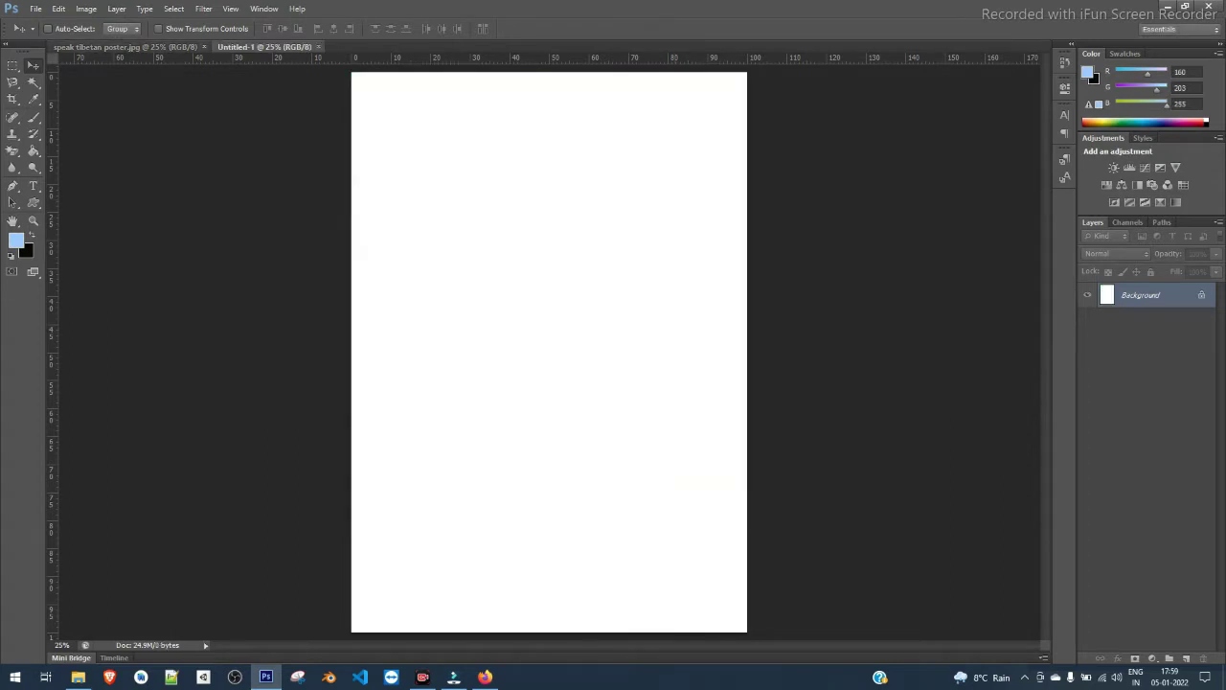
# Sample the green background of speak tibetan poster.jpg as the foreground color, RGB 41, 118, 82.
pyautogui.click(125, 47)
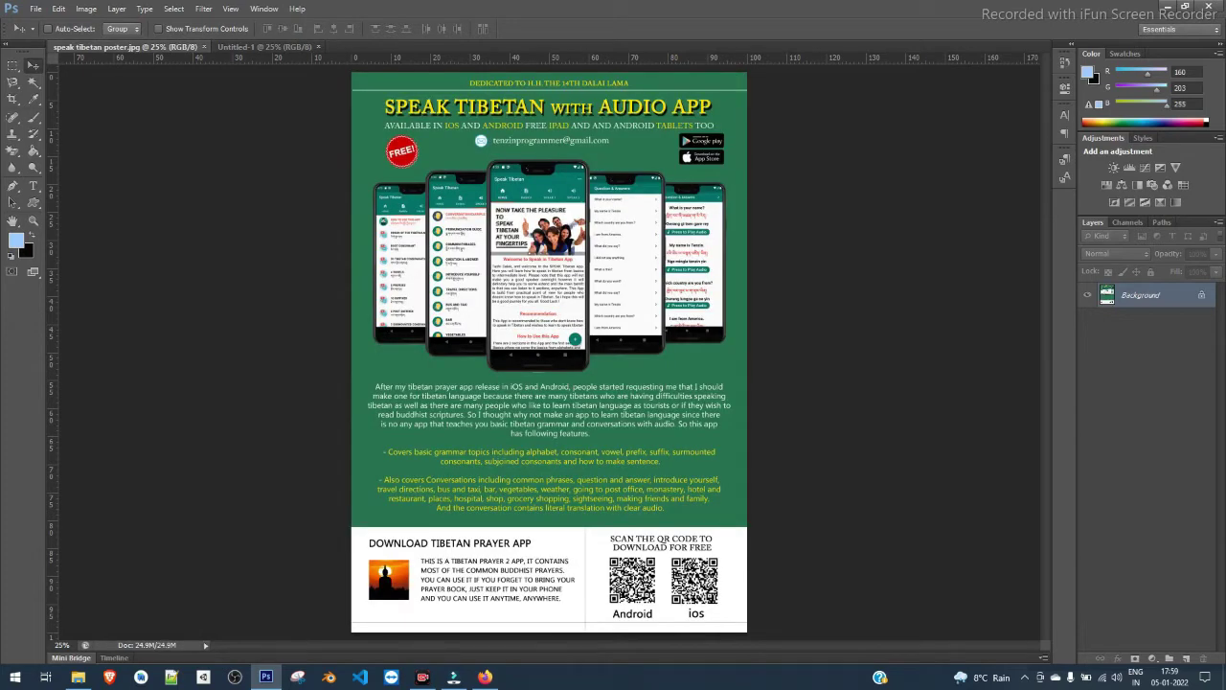
pyautogui.press('x')
pyautogui.click(17, 241)
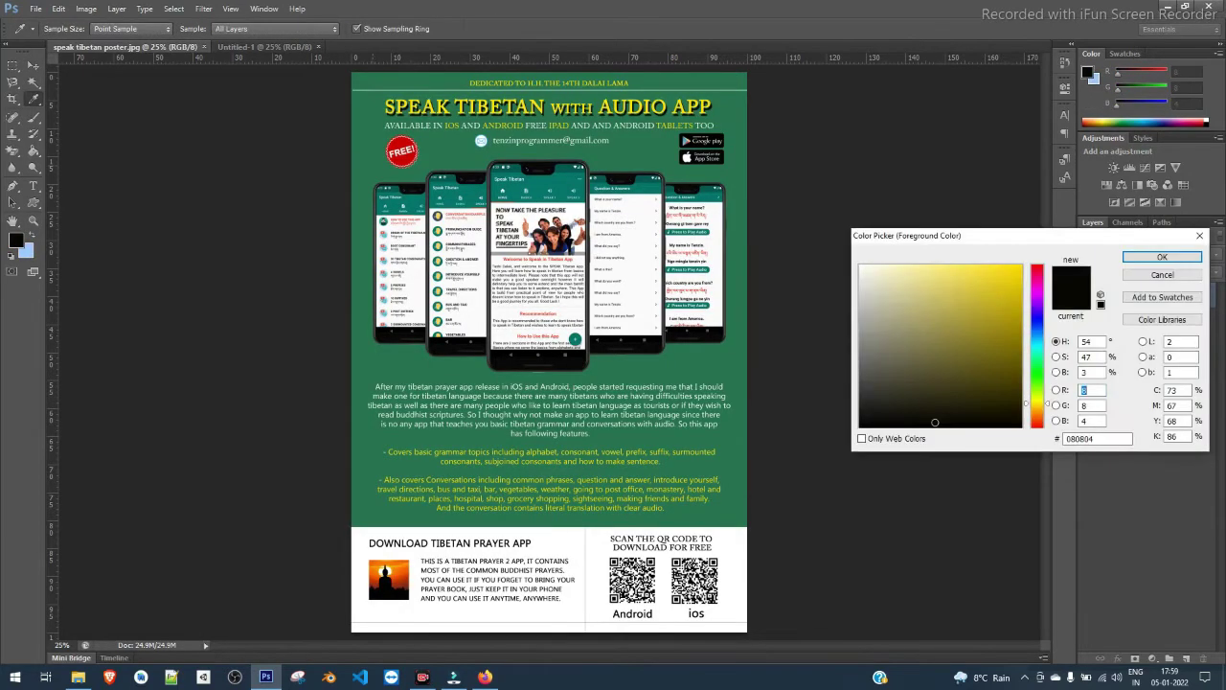
pyautogui.click(442, 154)
pyautogui.click(1162, 257)
pyautogui.press('v')
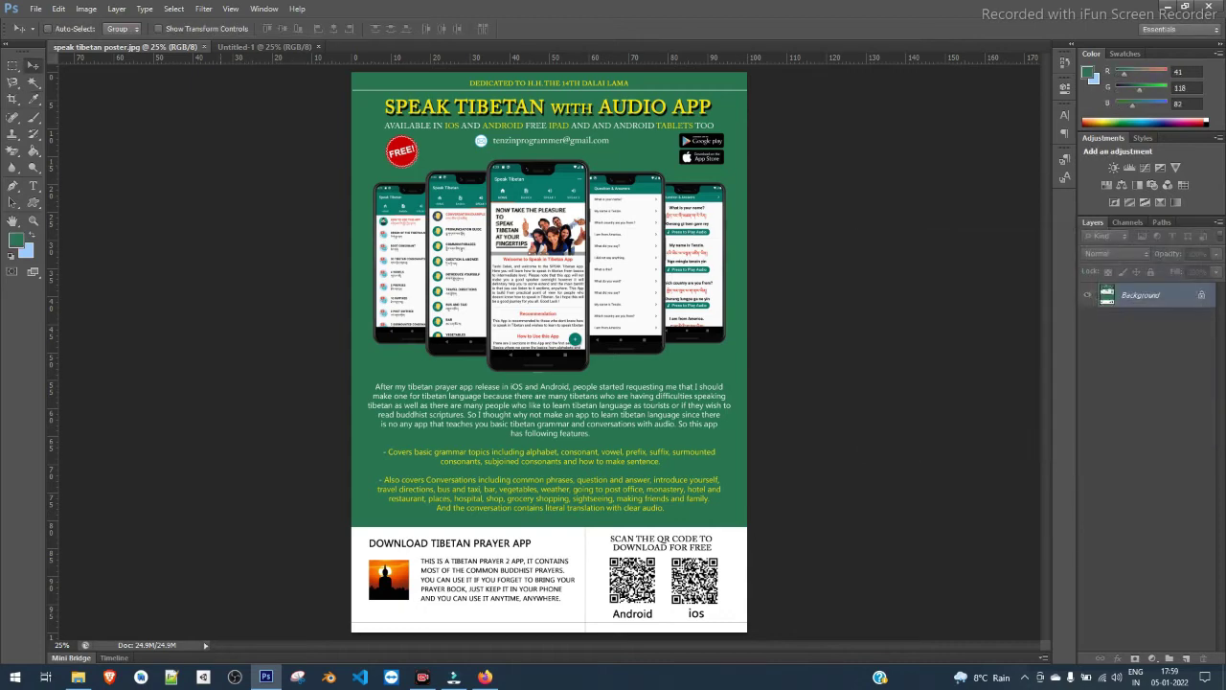
# Select the entire Untitled-1 canvas, fill it with the sampled green #297652 at 100% opacity, and clear the selection.
pyautogui.click(254, 47)
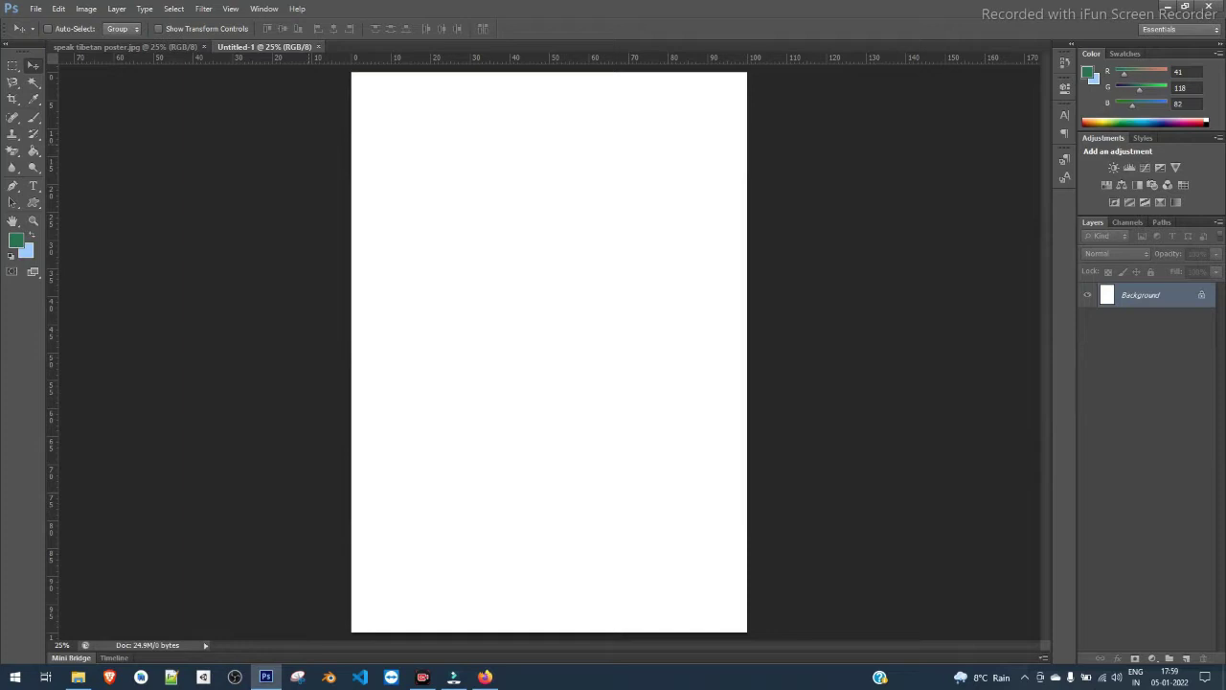
pyautogui.press('m')
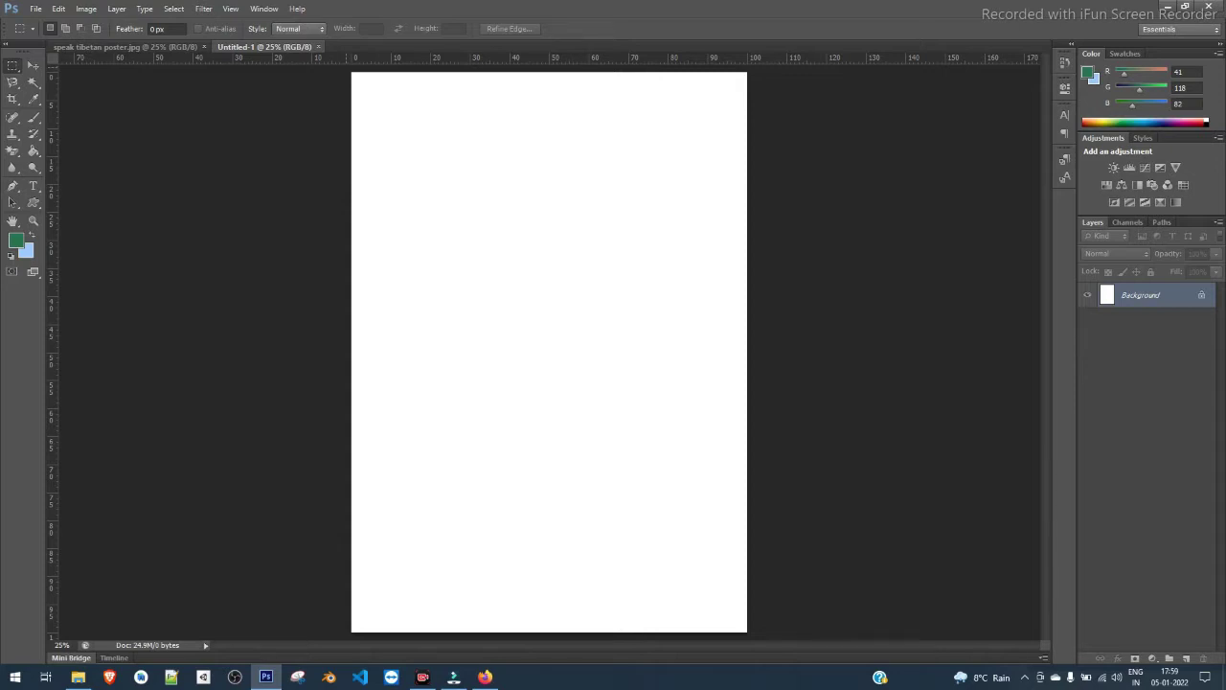
pyautogui.moveTo(335, 71); pyautogui.dragTo(608, 316)
pyautogui.moveTo(621, 439); pyautogui.dragTo(478, 114)
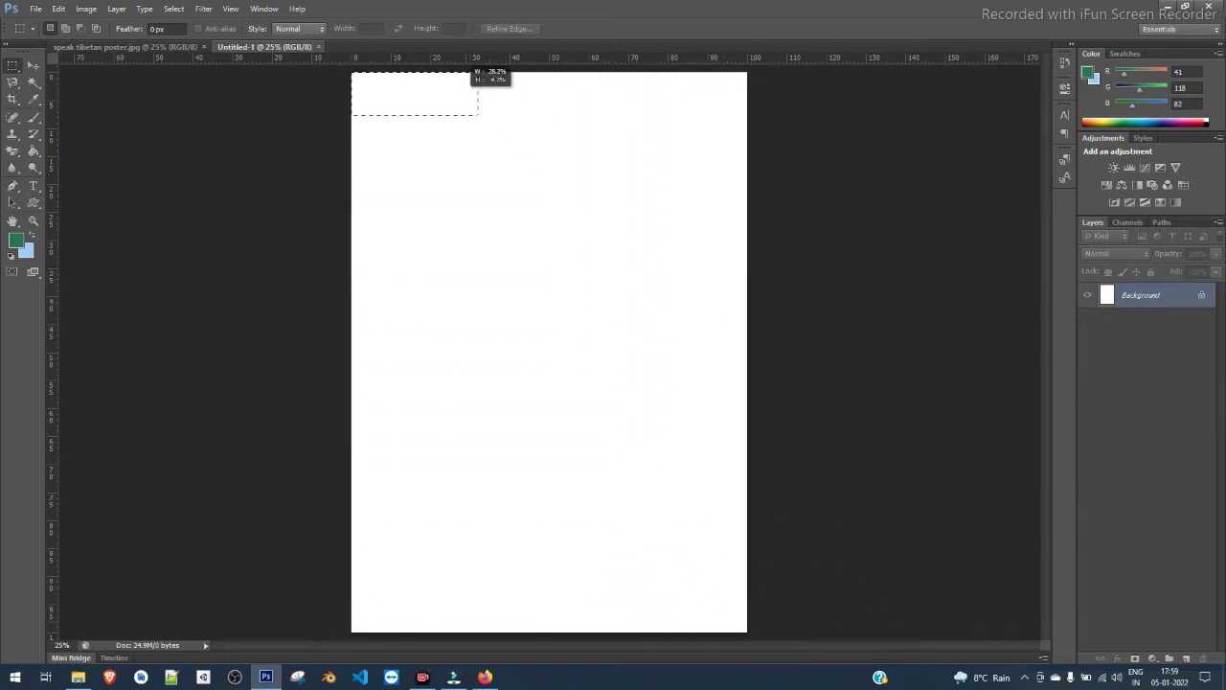
pyautogui.moveTo(638, 423); pyautogui.dragTo(778, 648)
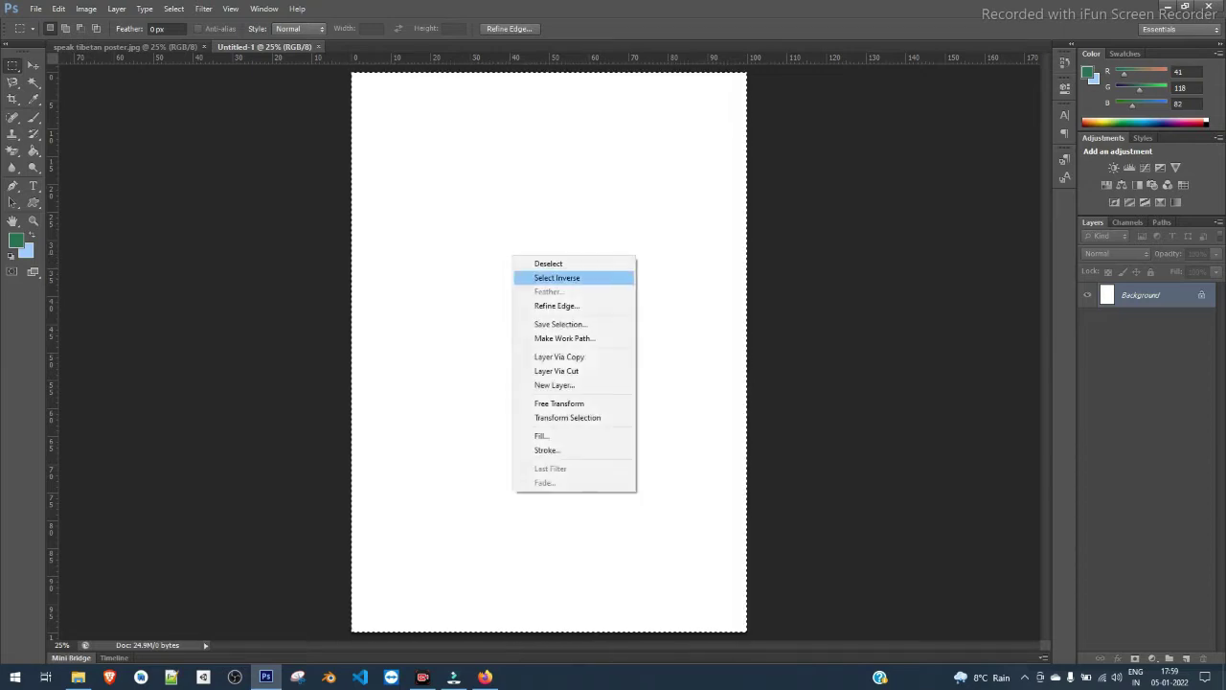
pyautogui.click(541, 436)
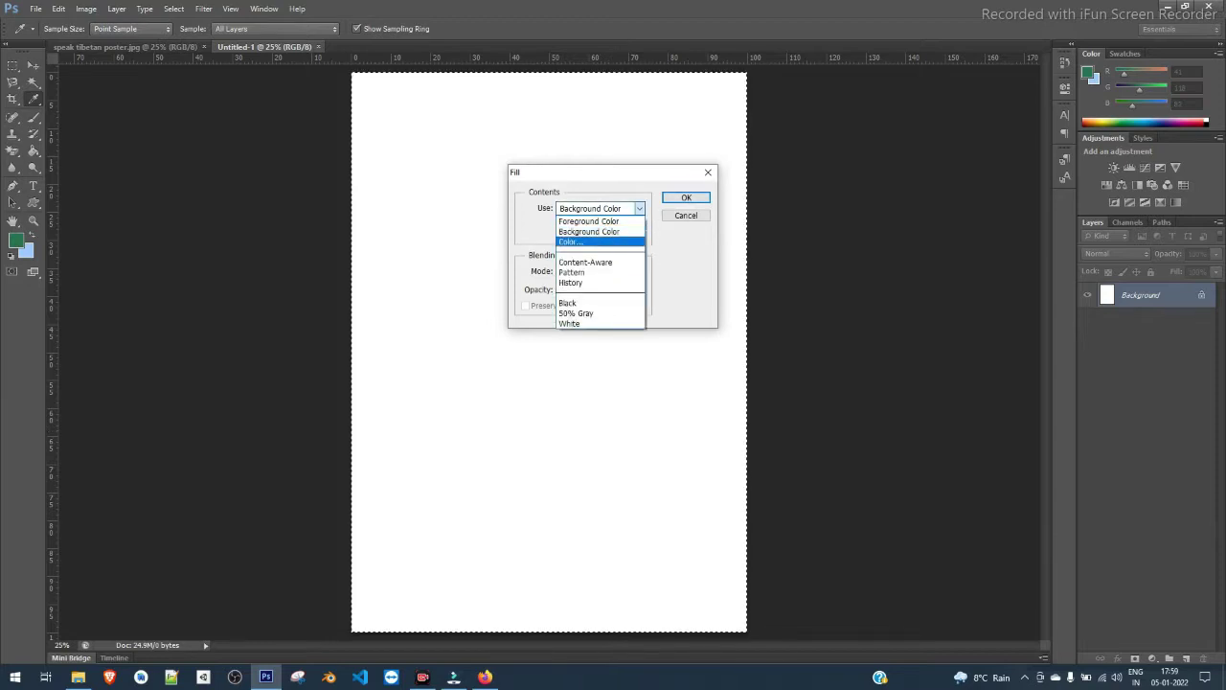
pyautogui.press('Return')
pyautogui.click(16, 241)
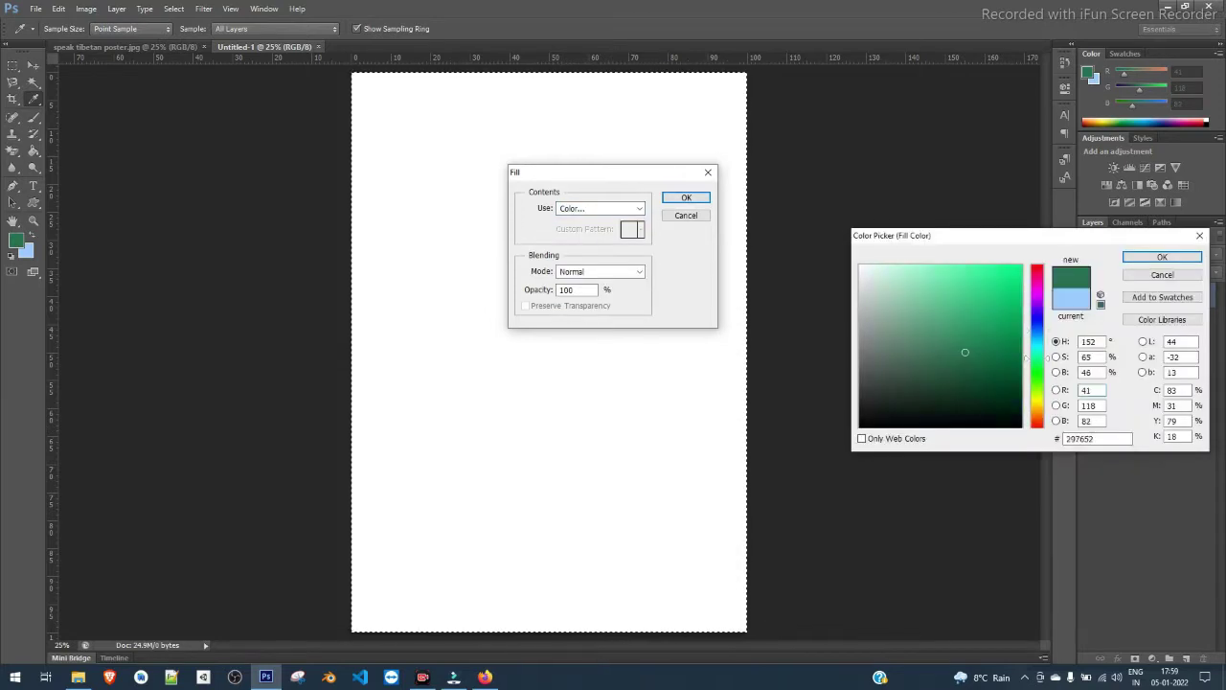
pyautogui.click(1162, 256)
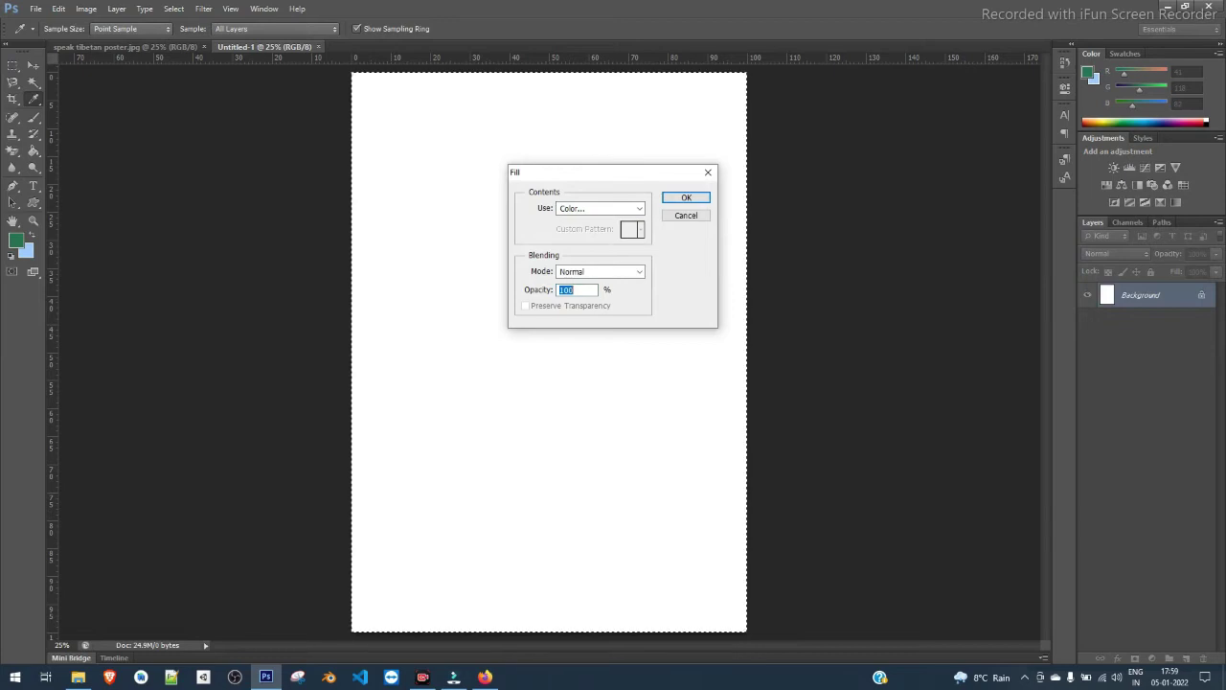
pyautogui.press('Return')
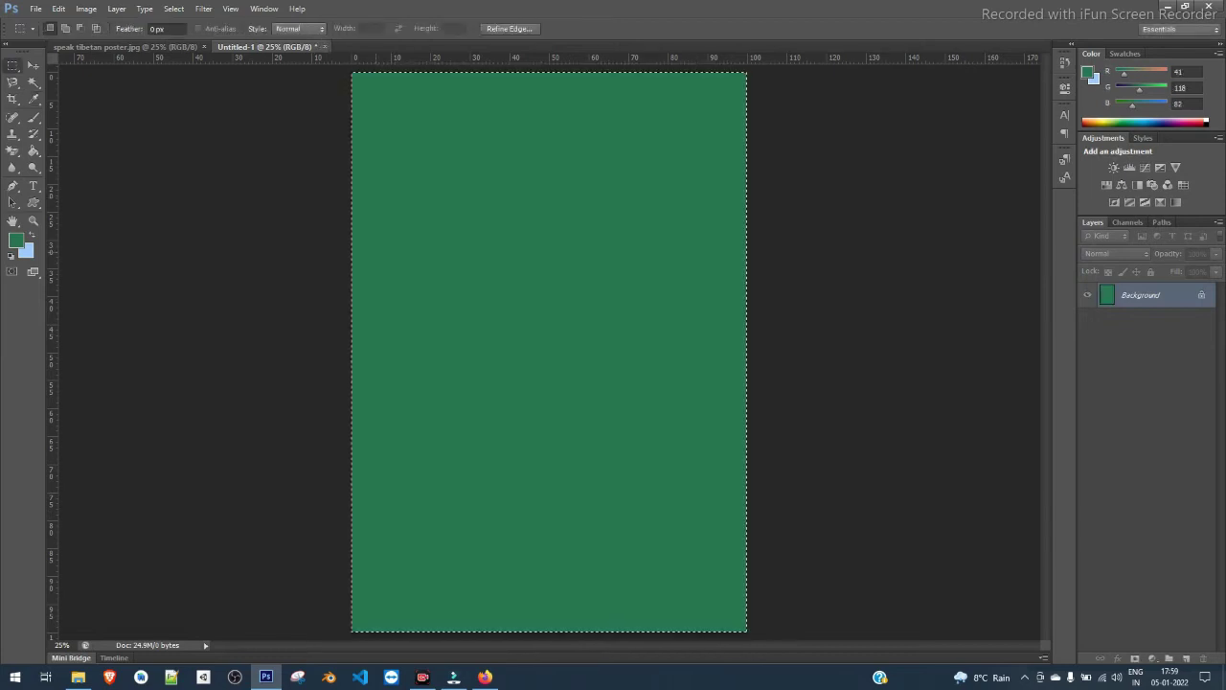
pyautogui.hotkey('ctrl', 'd')
# Compare the new document with the reference poster and add the title text "Speak" in the upper part of the green canvas.
pyautogui.hotkey('ctrl', 'Tab')
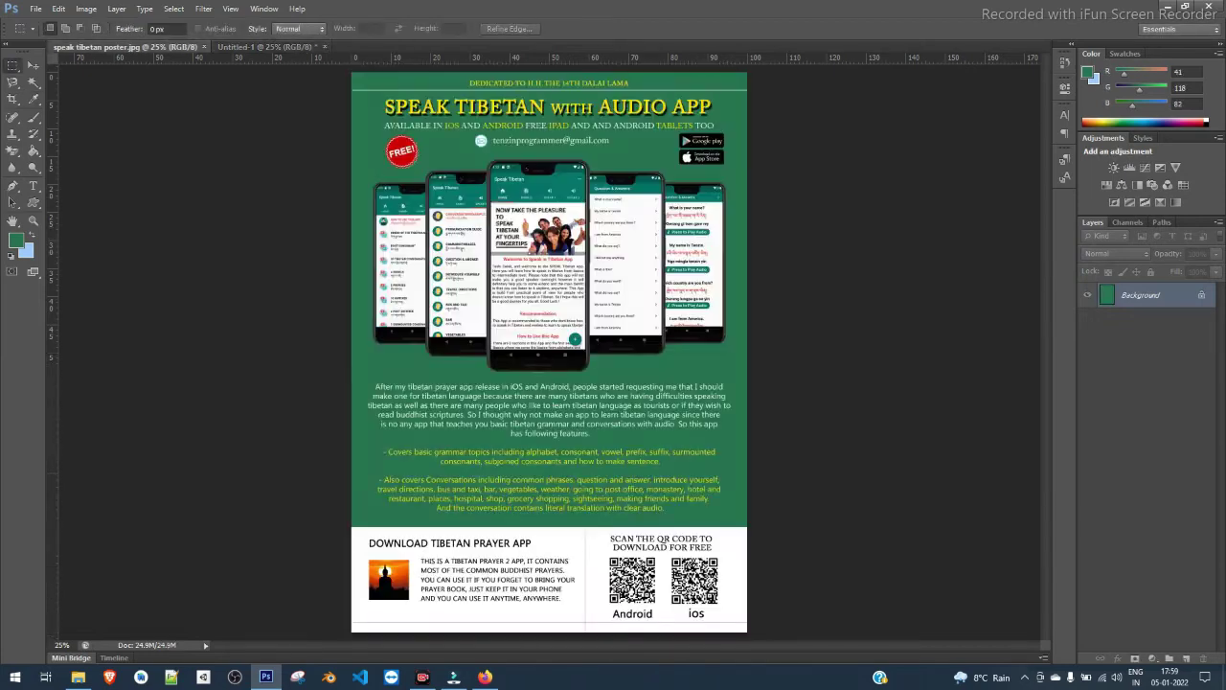
pyautogui.hotkey('ctrl', 'Tab')
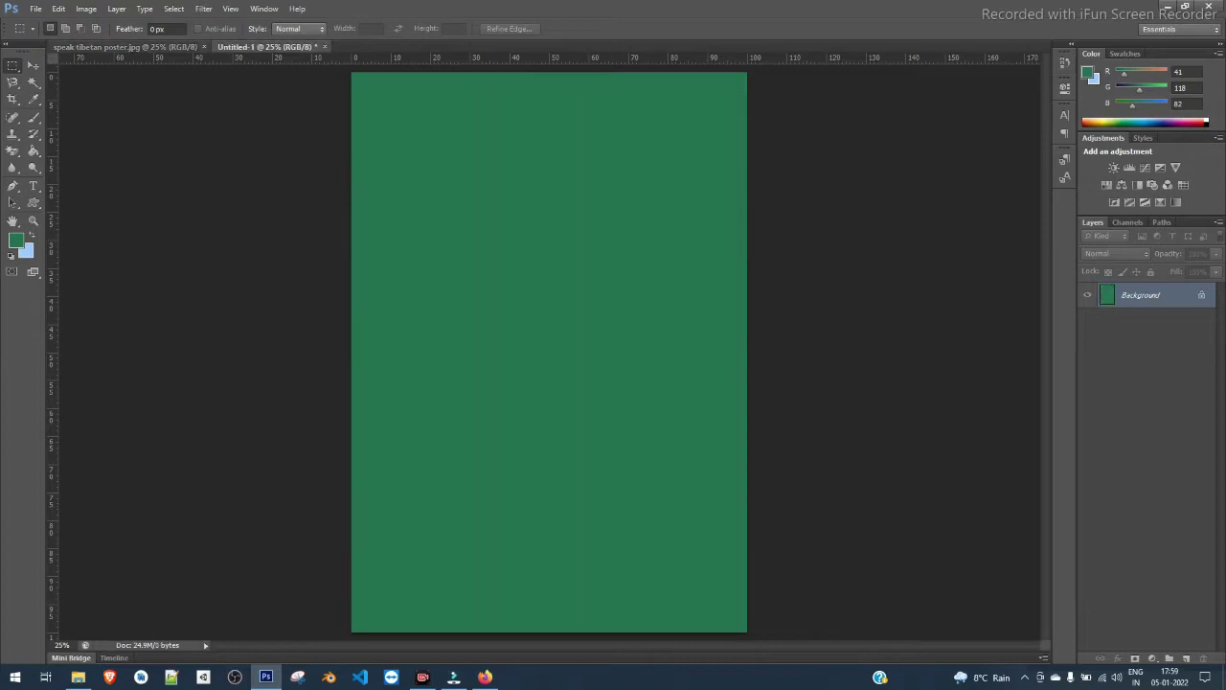
pyautogui.hotkey('ctrl', 'Tab')
pyautogui.hotkey('ctrl', 'Tab')
pyautogui.press('t')
pyautogui.click(427, 164)
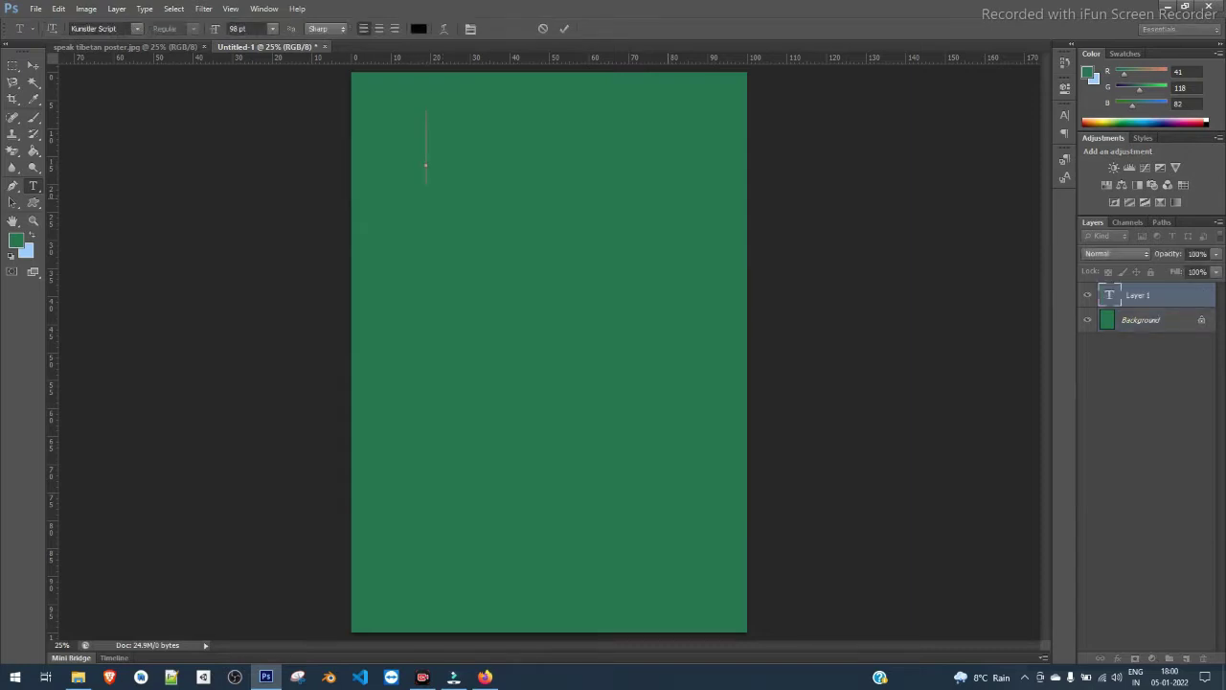
pyautogui.click(58, 46)
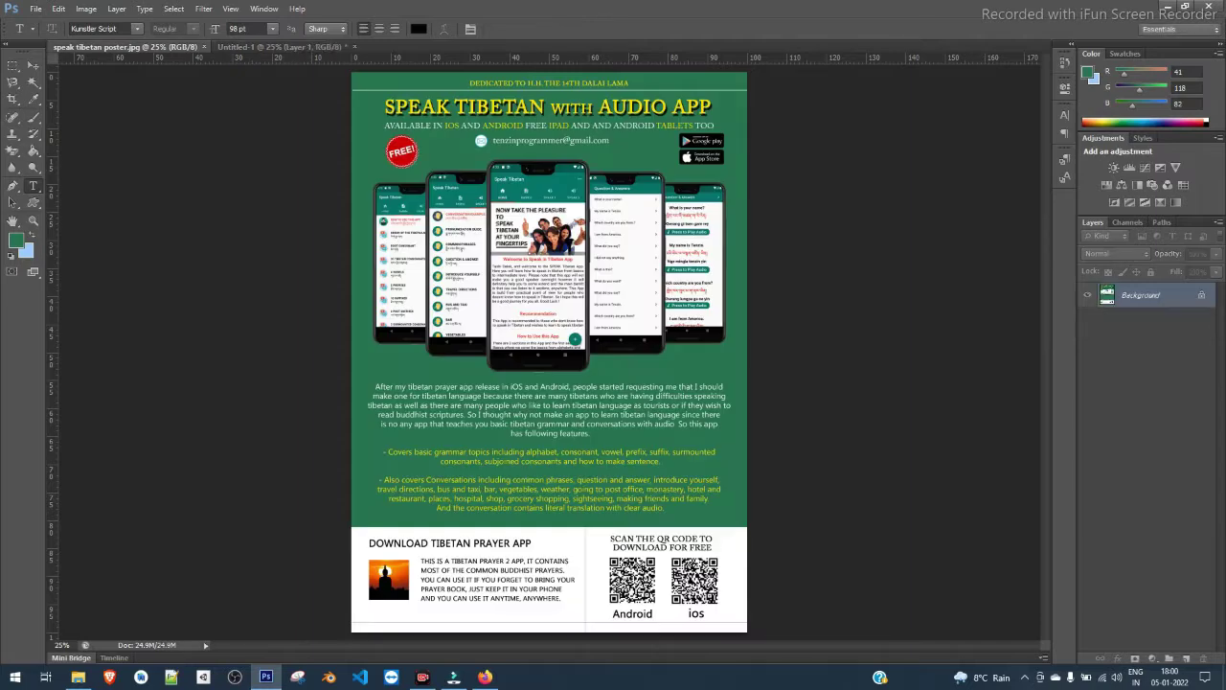
pyautogui.click(288, 46)
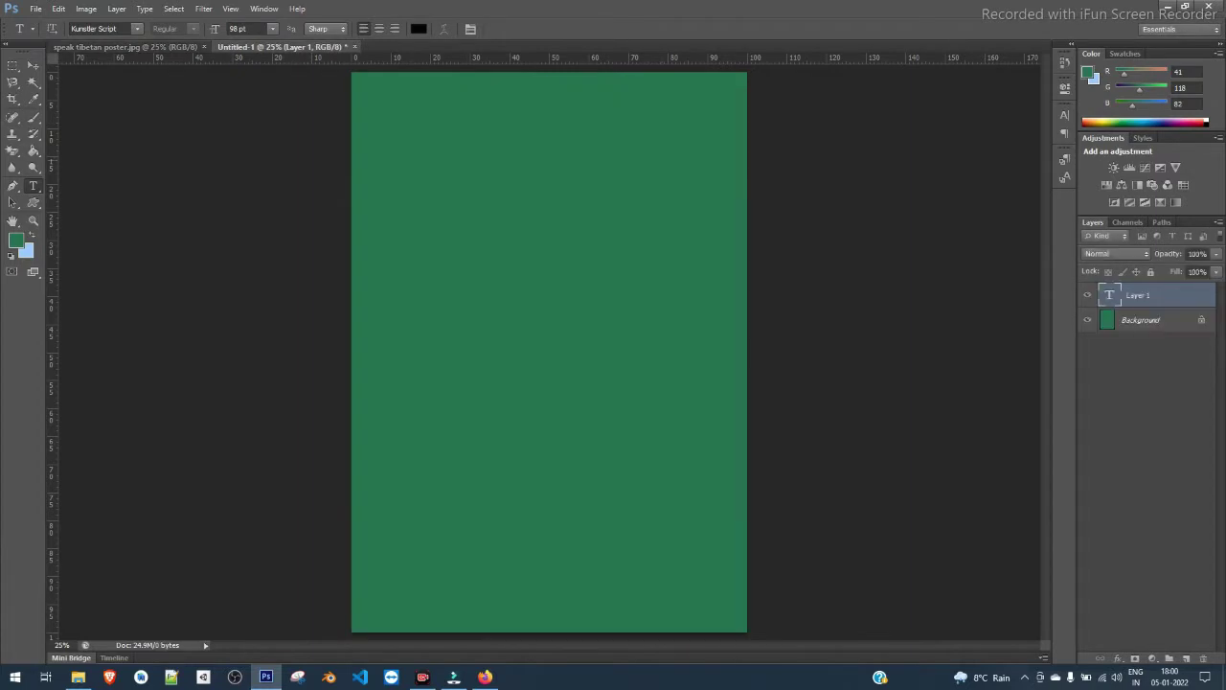
pyautogui.click(416, 192)
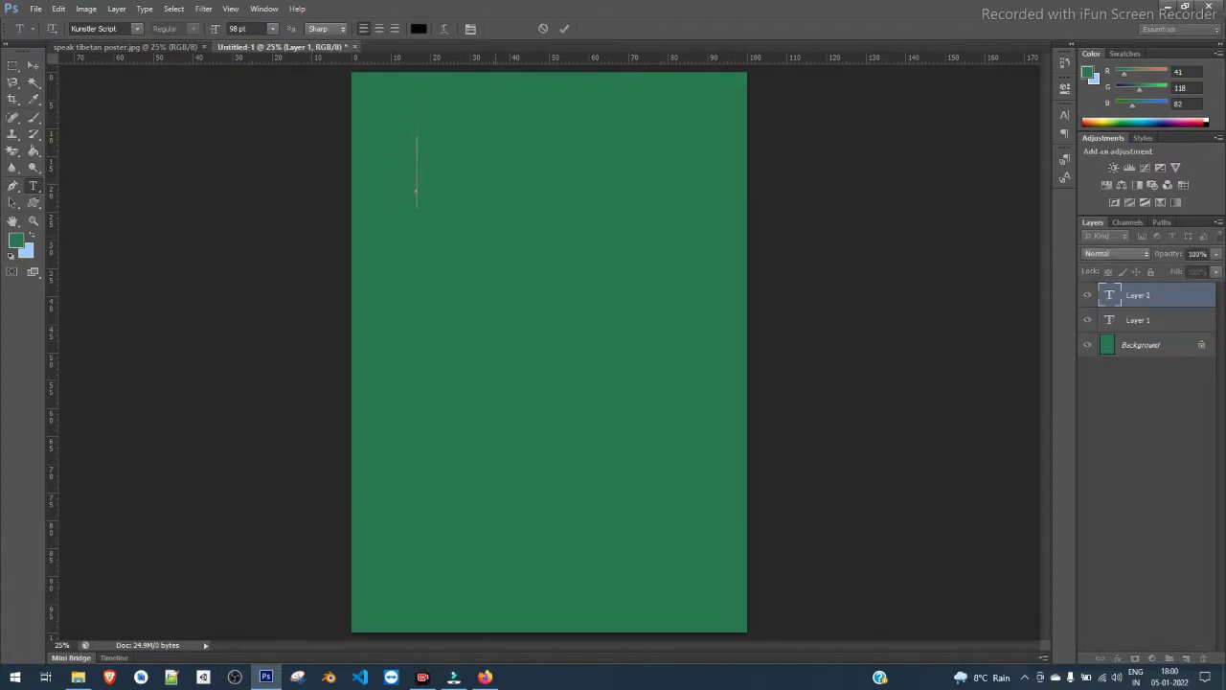
pyautogui.write('Speak')
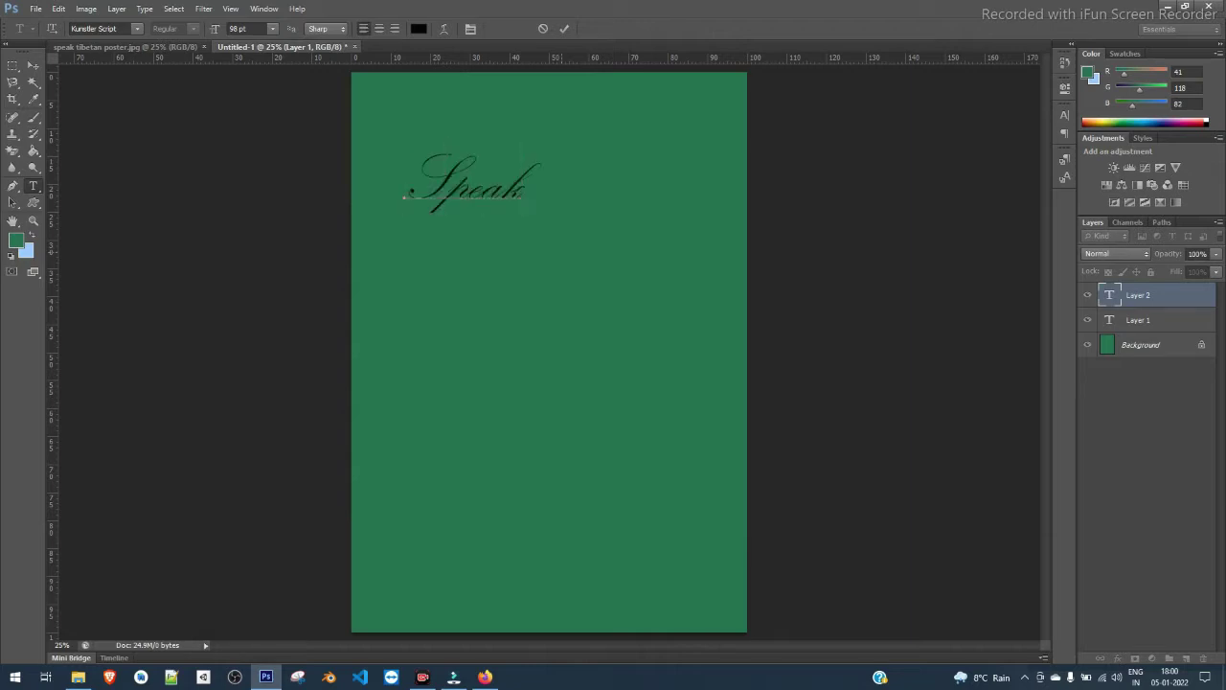
# Set the "Speak" text in Arial Rounded MT Bold at 48 pt and place the text cursor at its end.
pyautogui.hotkey('ctrl', 'a')
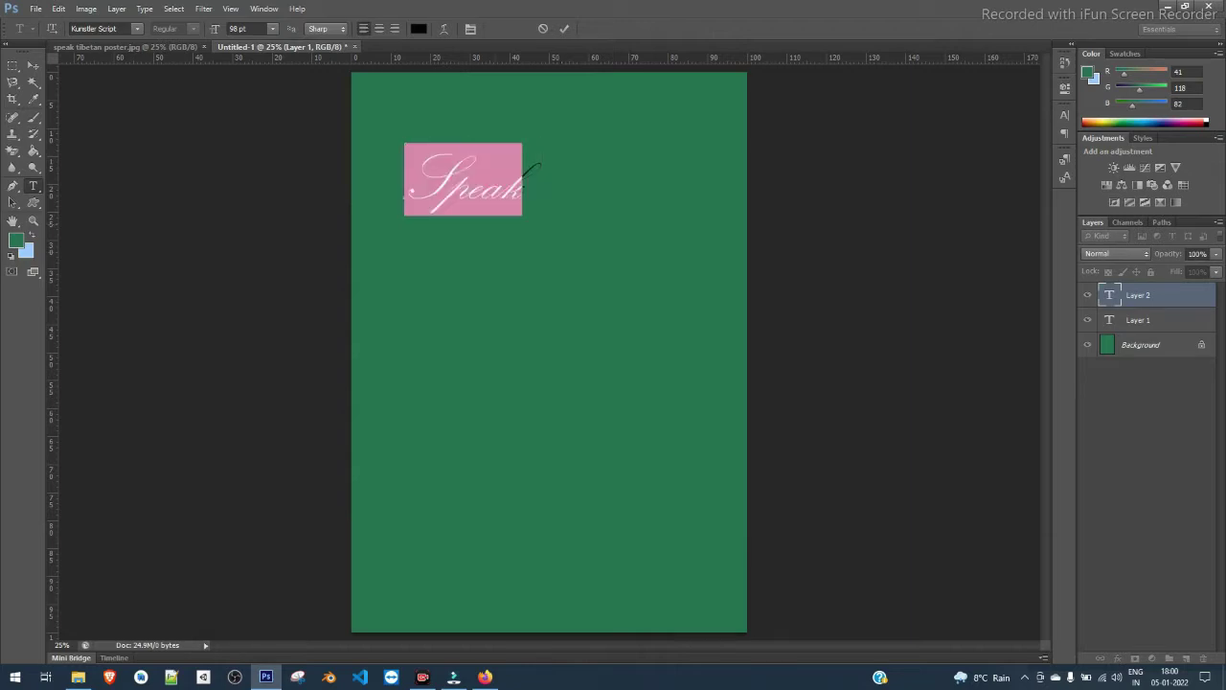
pyautogui.click(137, 29)
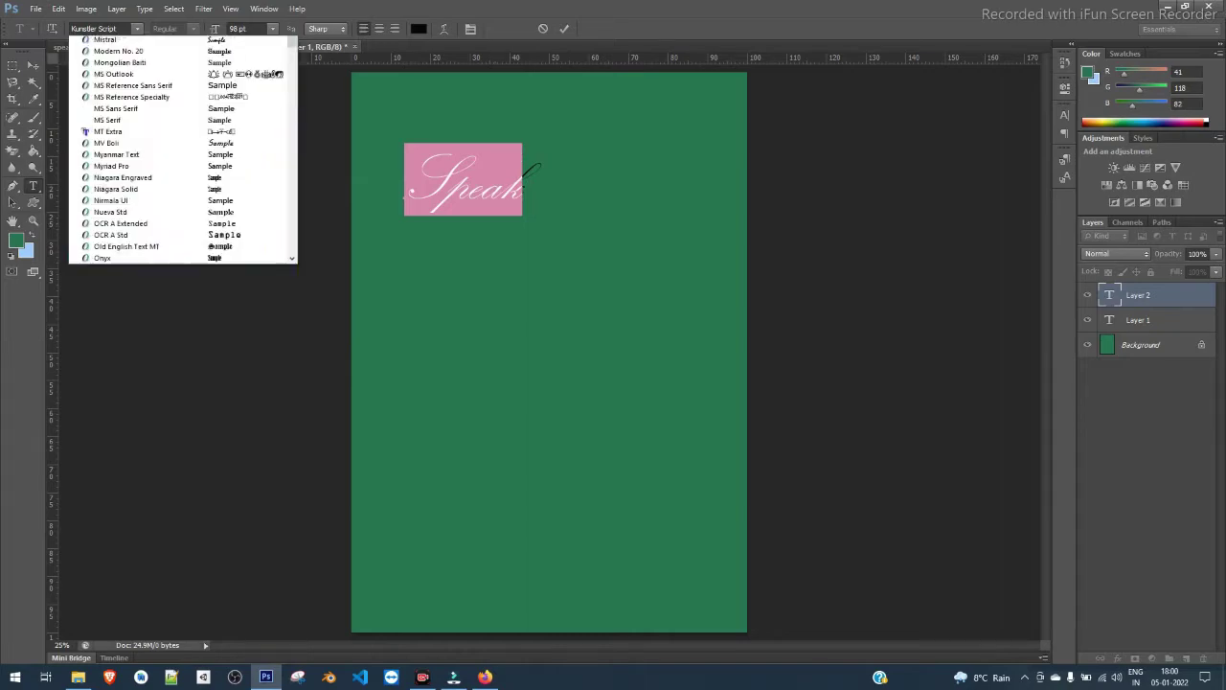
pyautogui.scroll(20, 143, 272)
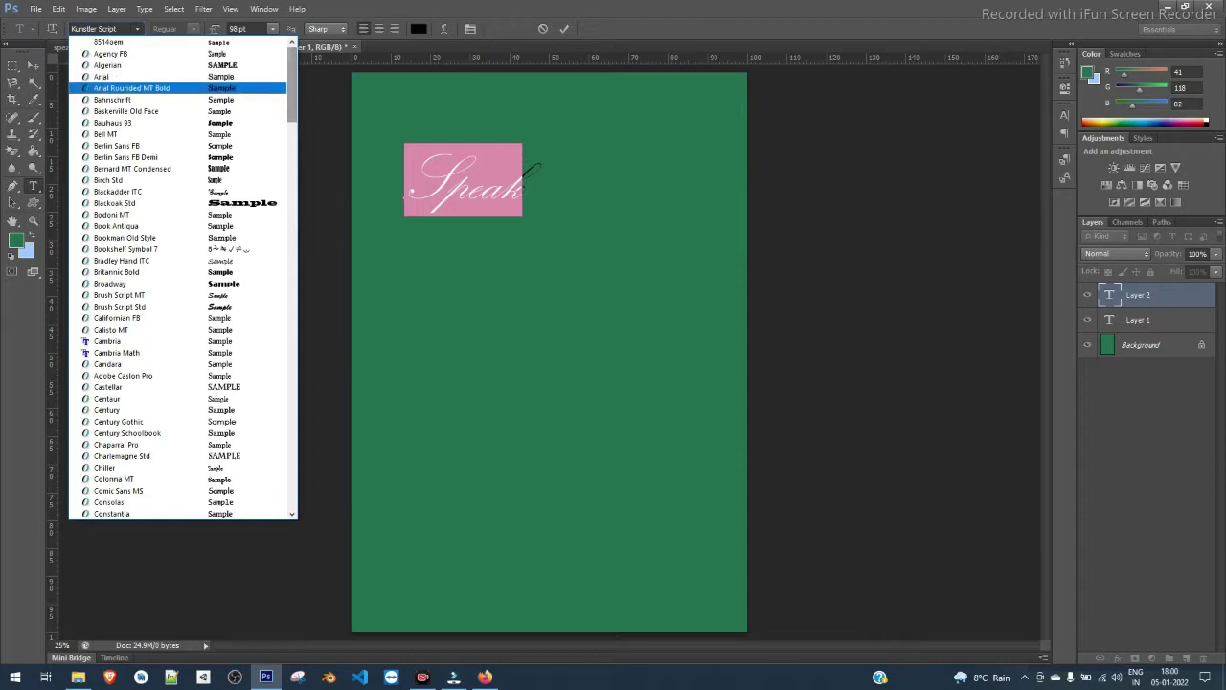
pyautogui.click(131, 88)
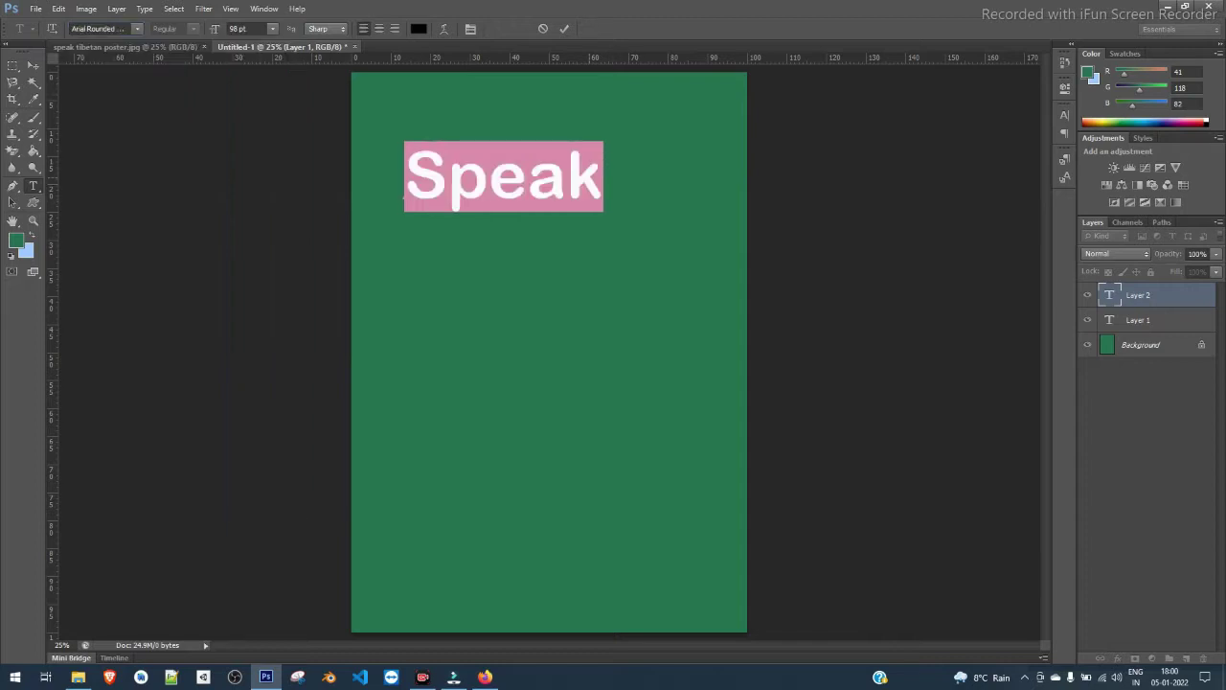
pyautogui.click(273, 29)
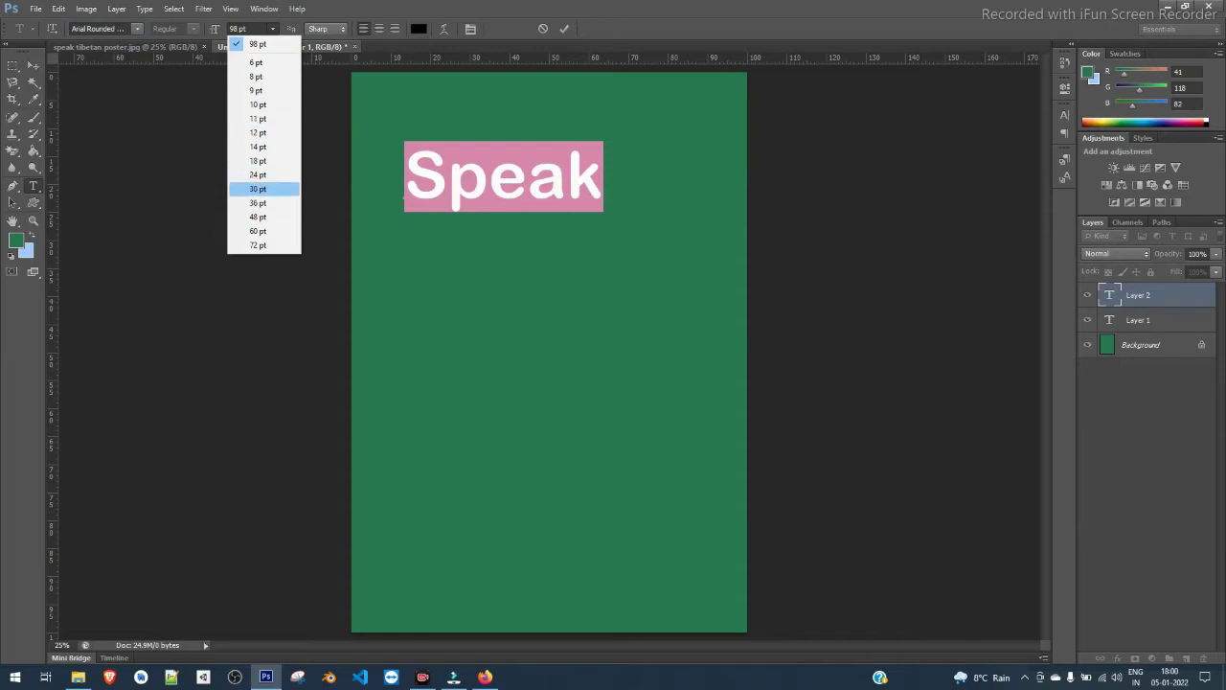
pyautogui.click(258, 188)
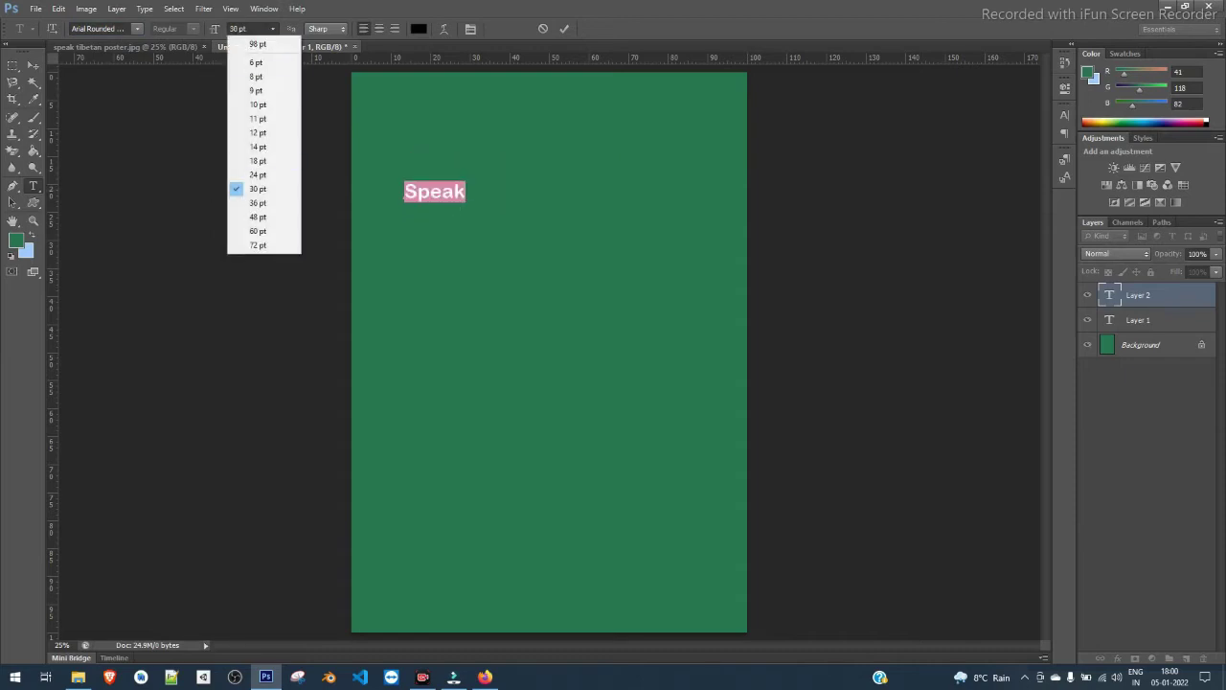
pyautogui.click(257, 216)
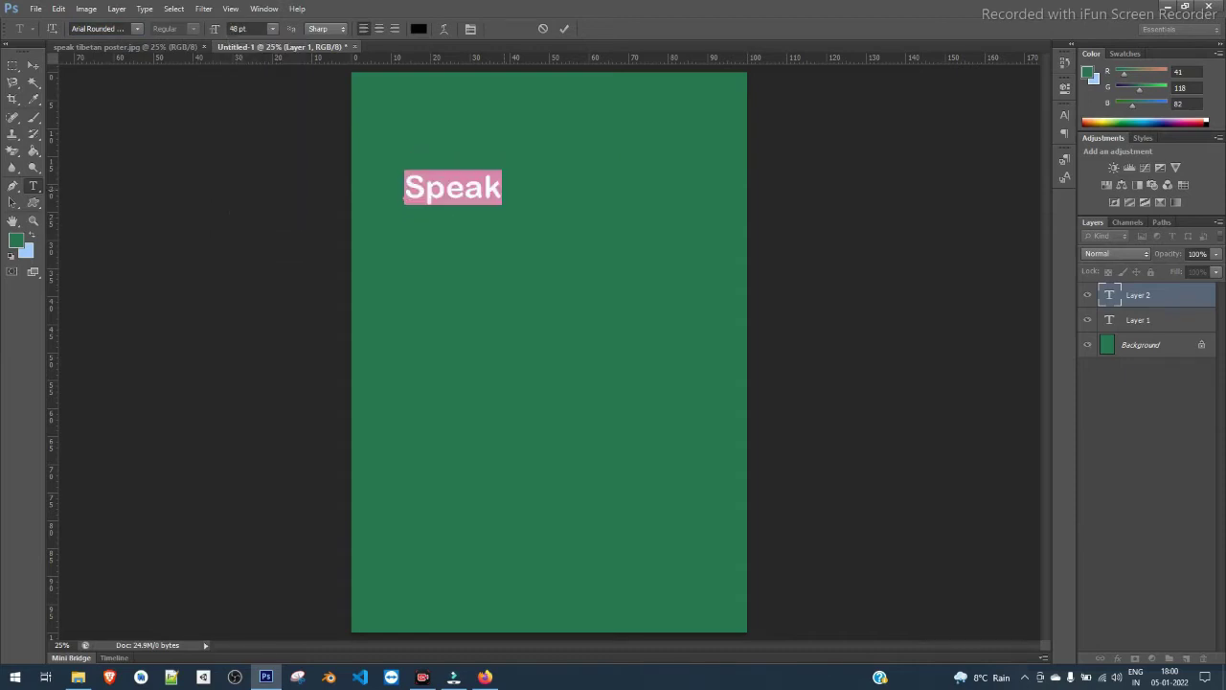
pyautogui.click(505, 191)
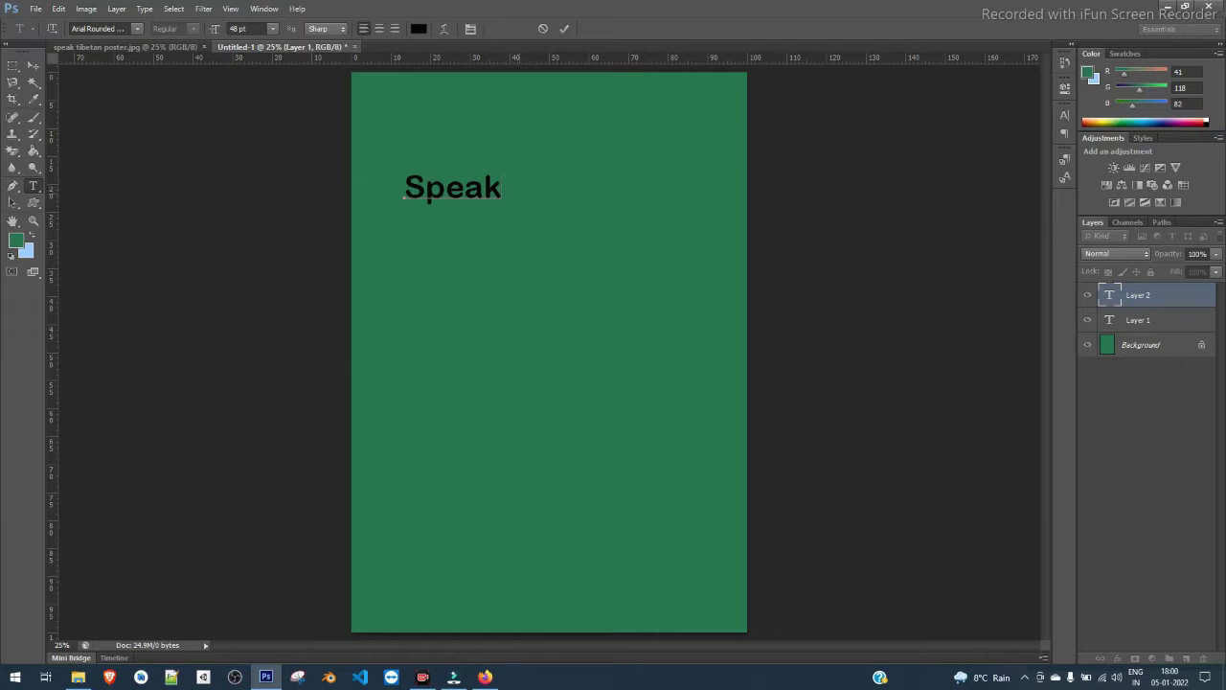
# Complete the title as "Speak Tibetan with Audio" and move it up near the upper edge of the green canvas.
pyautogui.write('Tibetan')
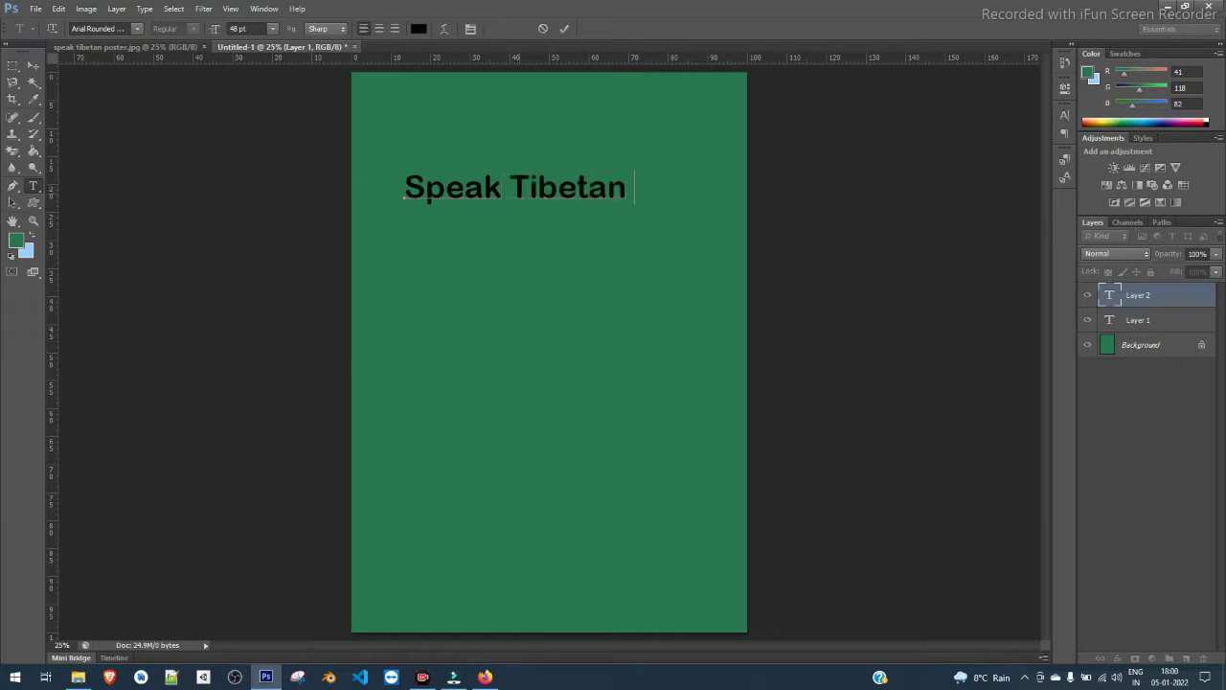
pyautogui.write(' with Au')
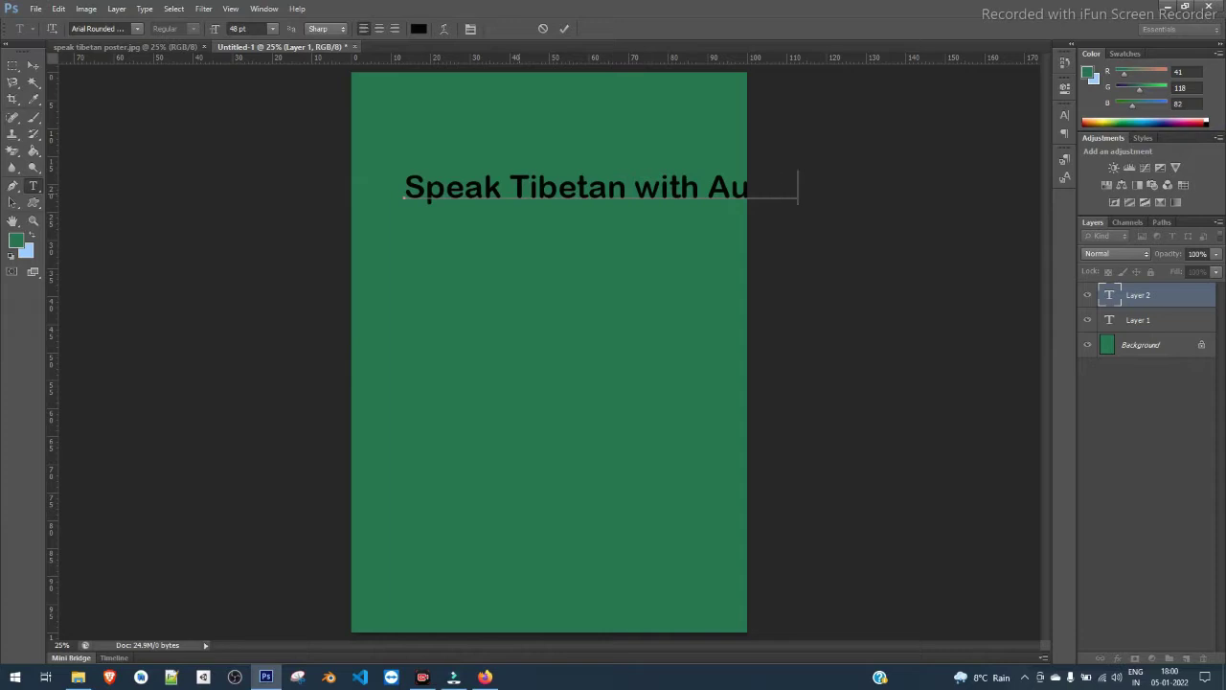
pyautogui.hotkey('ctrl', 'a')
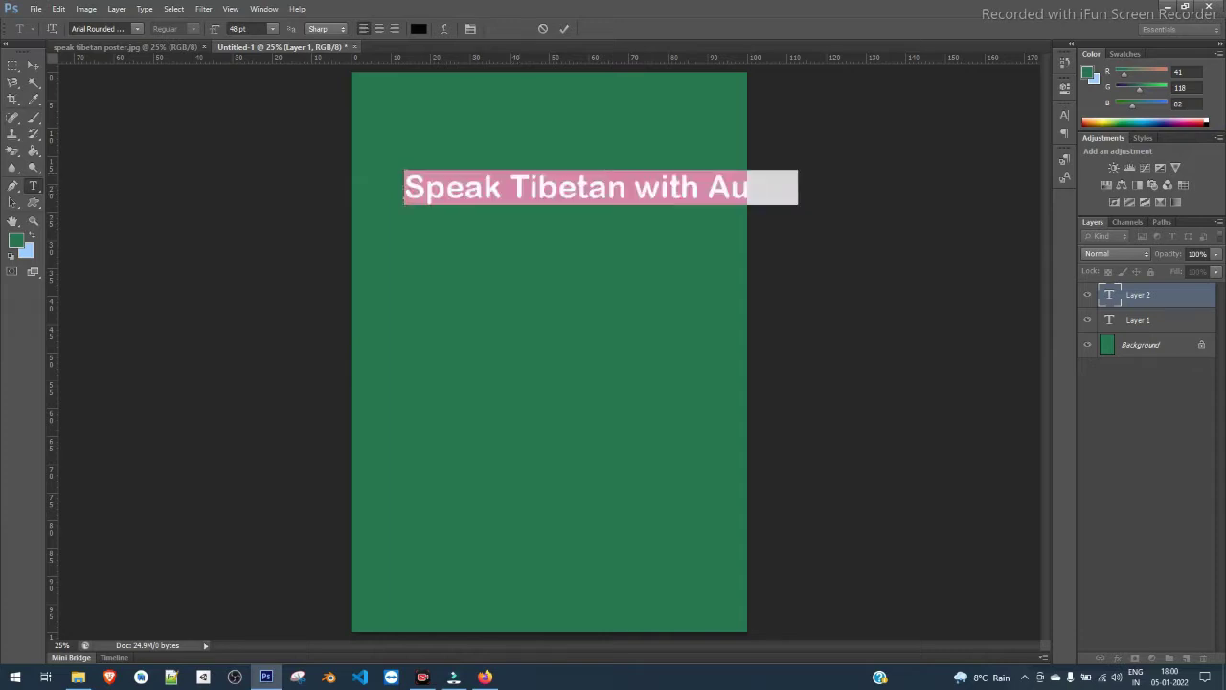
pyautogui.moveTo(561, 287); pyautogui.dragTo(513, 226)
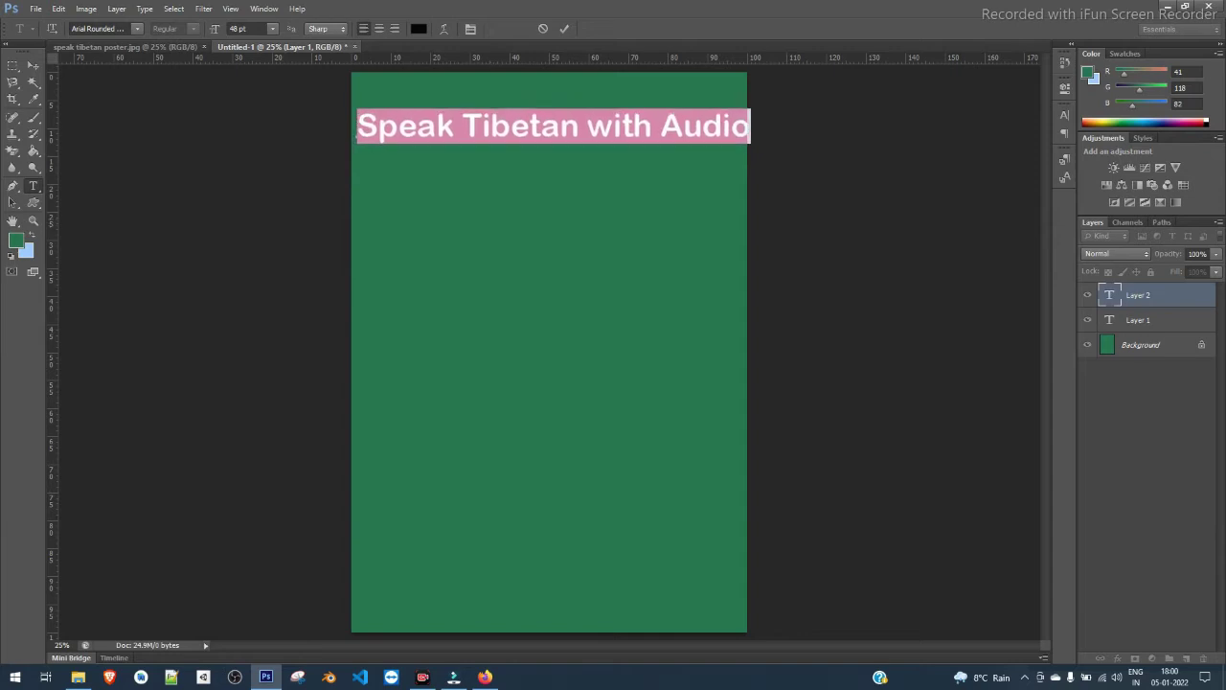
# Set the title's font size to 40 pt and move the title to the horizontal middle near the canvas's upper edge.
pyautogui.click(249, 29)
pyautogui.press('Down')
pyautogui.press('Down')
pyautogui.press('Down')
pyautogui.press('Down')
pyautogui.press('Down')
pyautogui.press('Down')
pyautogui.press('Down')
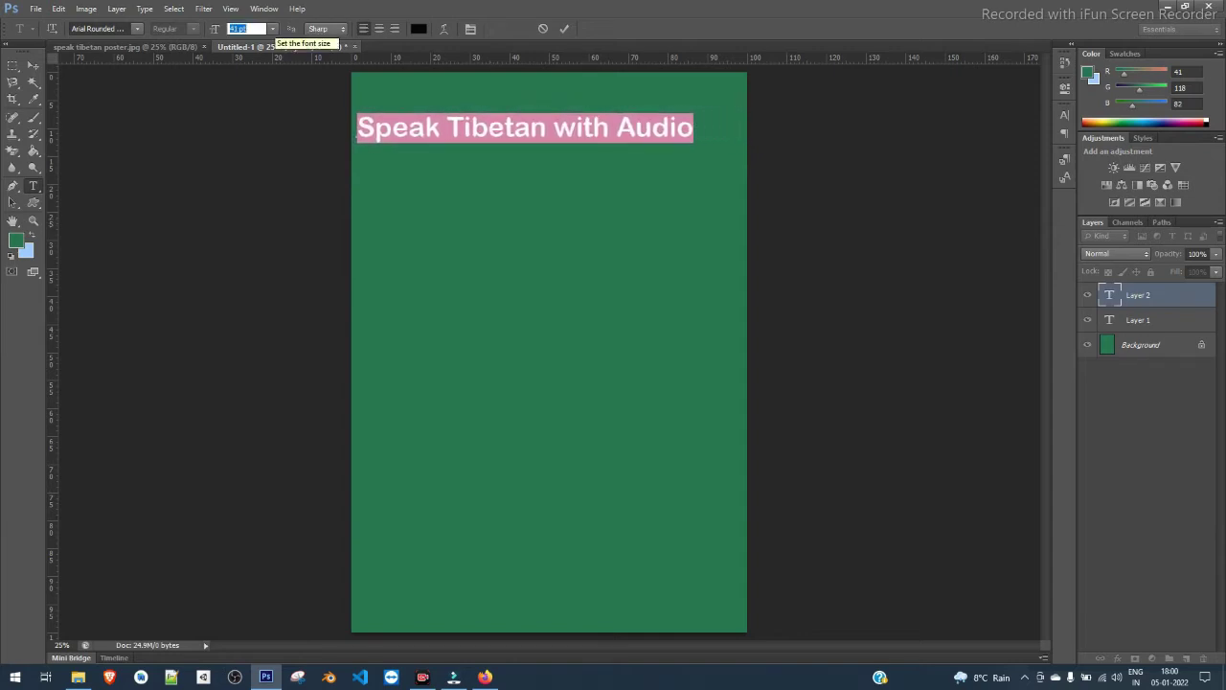
pyautogui.press('Down')
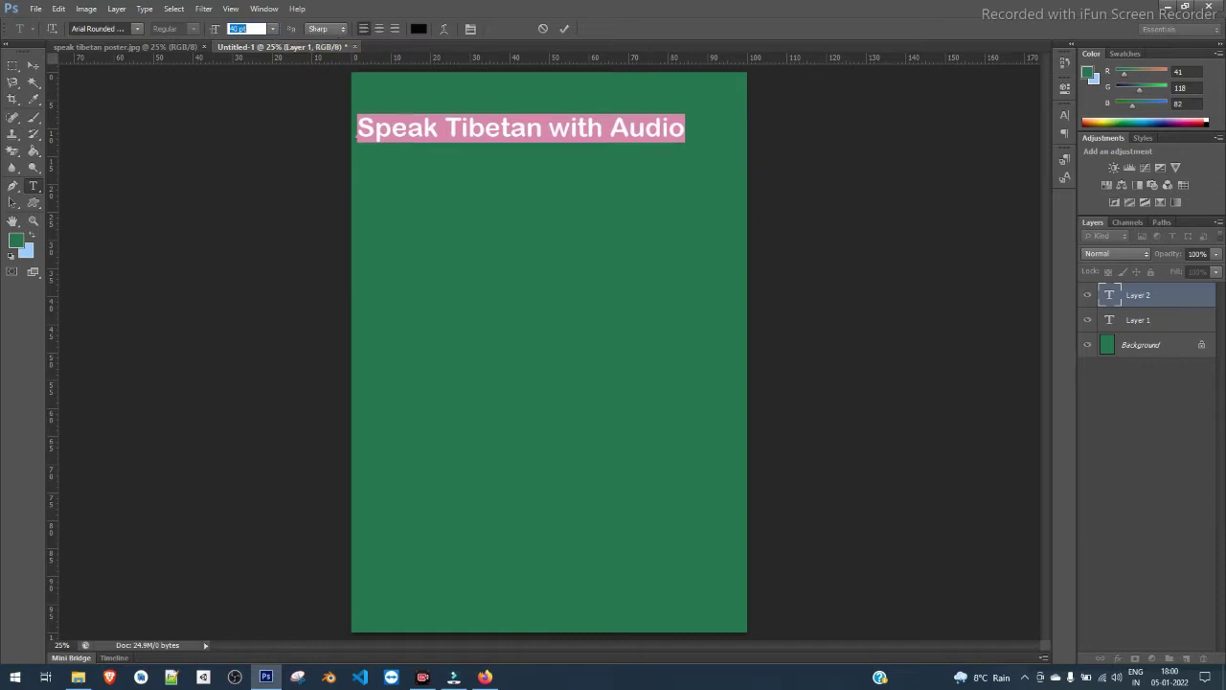
pyautogui.click(33, 65)
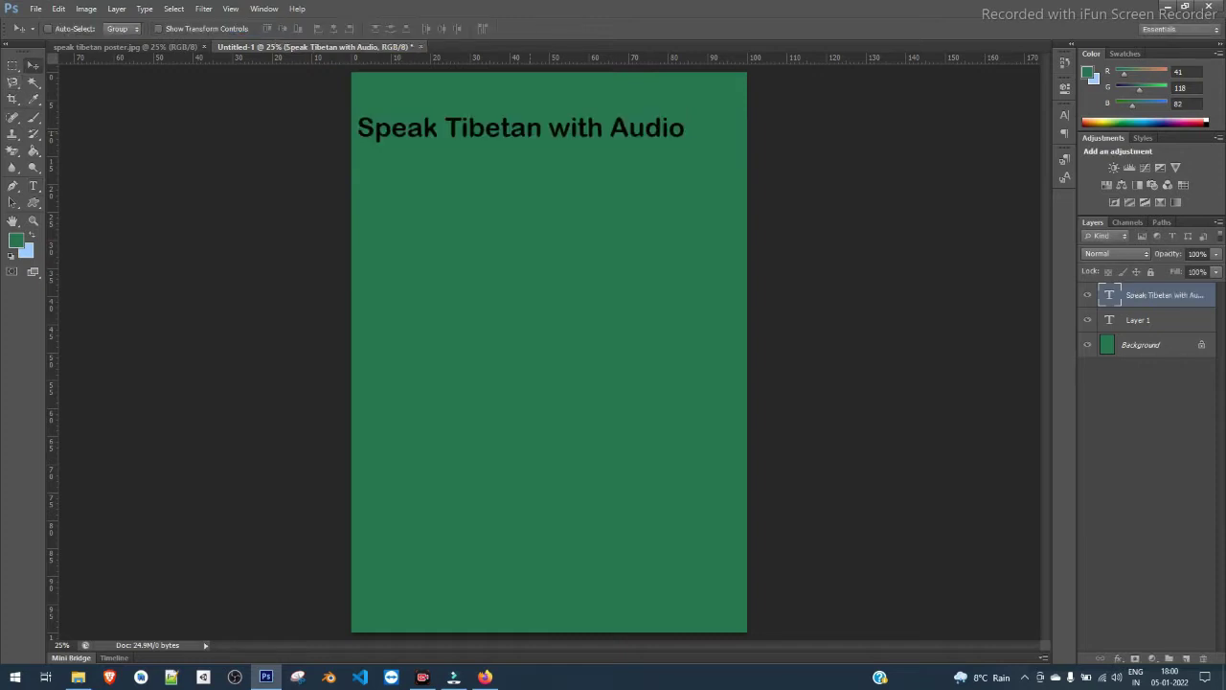
pyautogui.moveTo(541, 104)
pyautogui.mouseDown()
pyautogui.moveTo(575, 94)
pyautogui.moveTo(563, 93)
pyautogui.mouseUp()
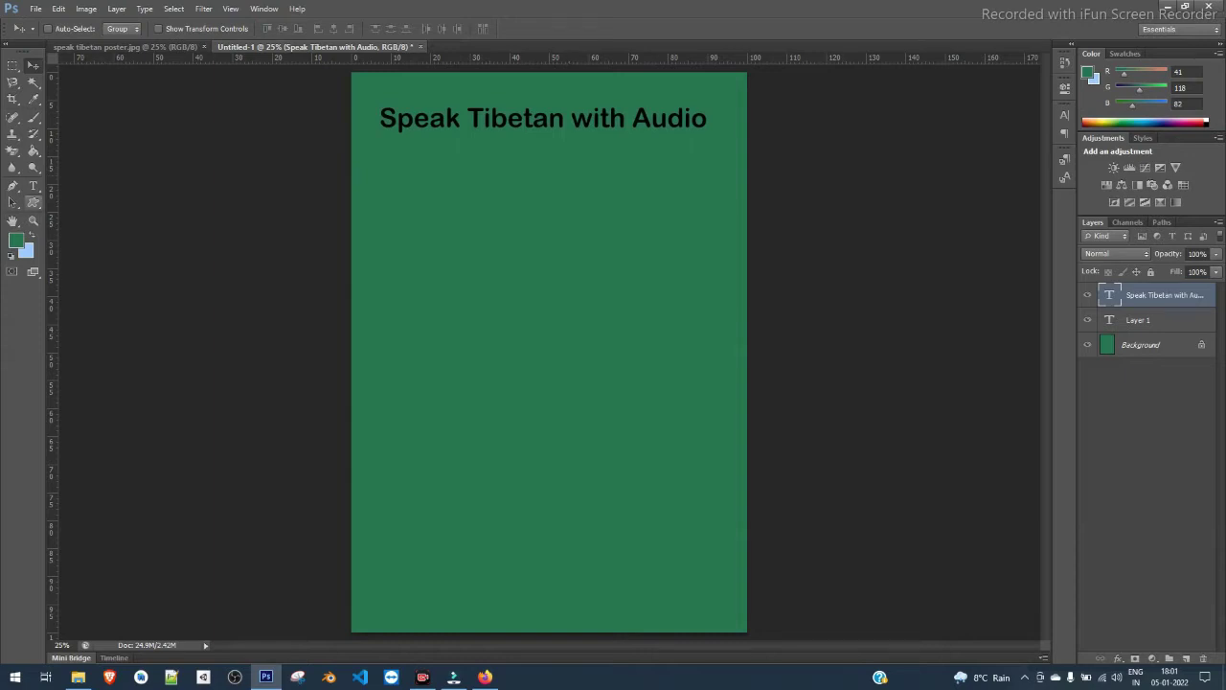
# Recolor the entire "Speak Tibetan with Audio" title golden yellow, #ffc105, and commit the text.
pyautogui.press('t')
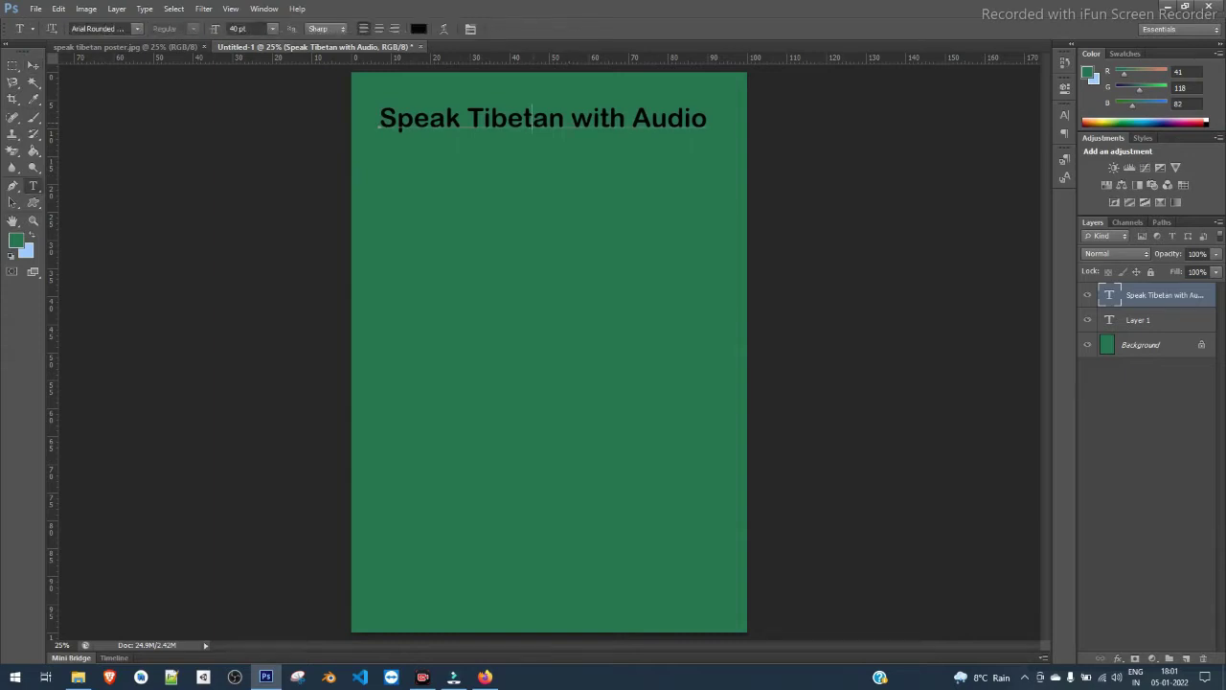
pyautogui.moveTo(707, 123); pyautogui.dragTo(380, 123)
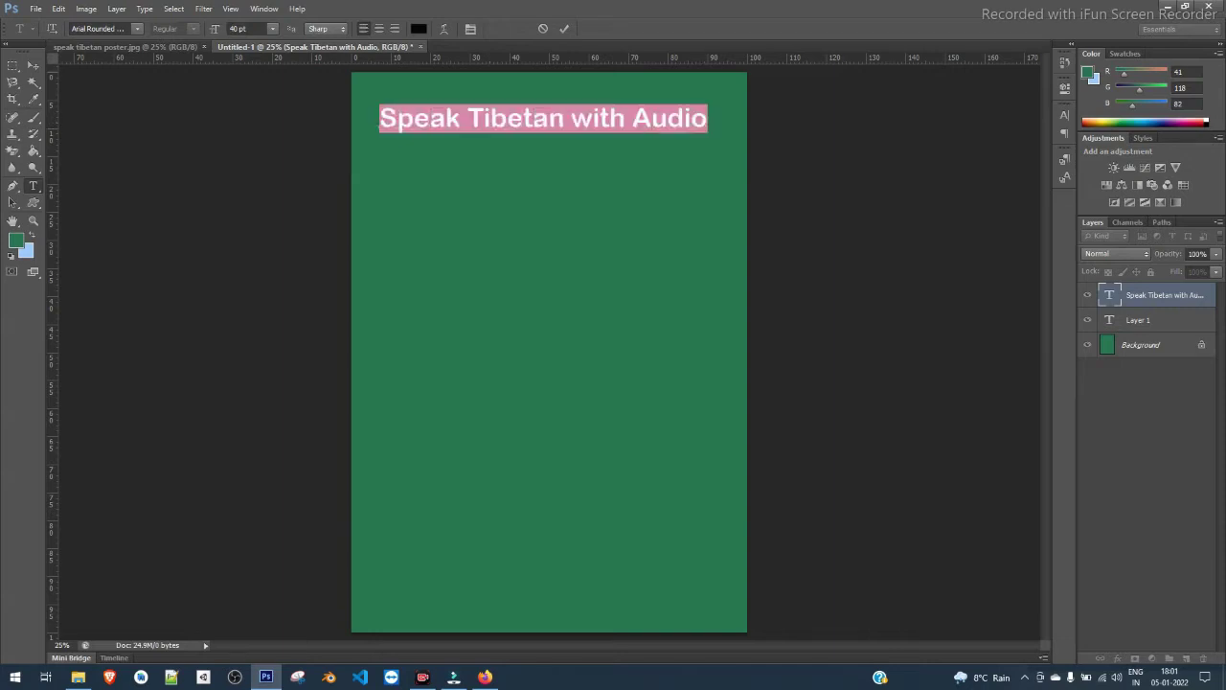
pyautogui.click(419, 27)
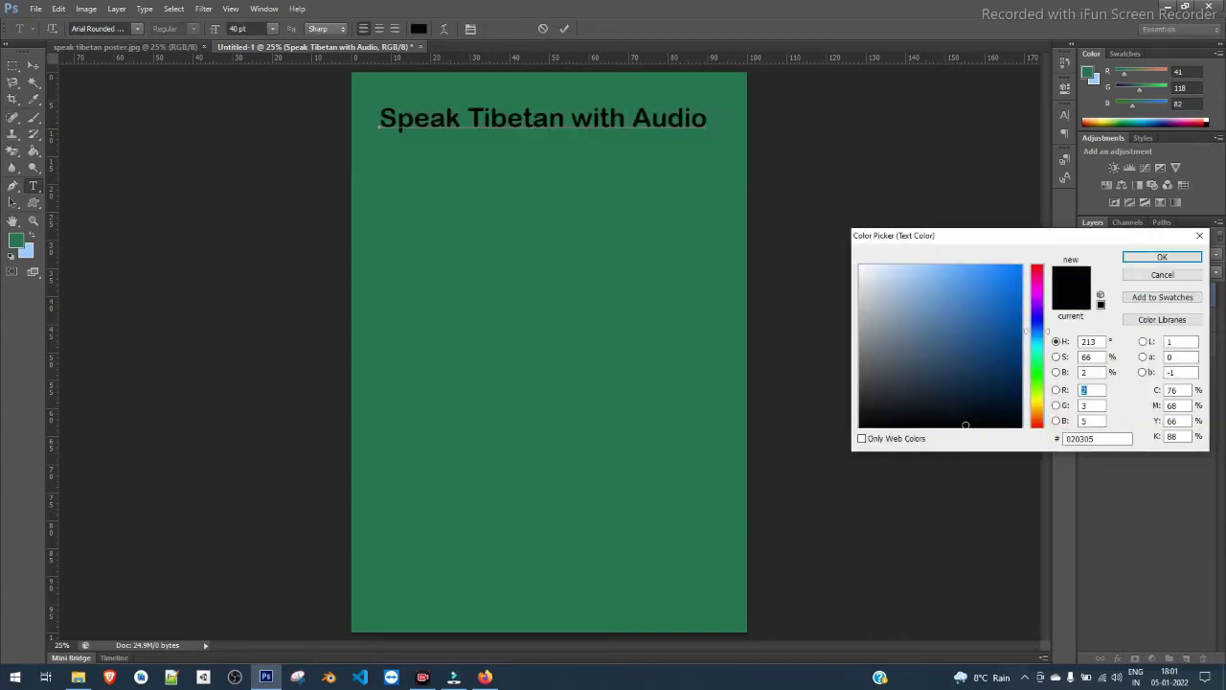
pyautogui.click(1038, 409)
pyautogui.click(1022, 266)
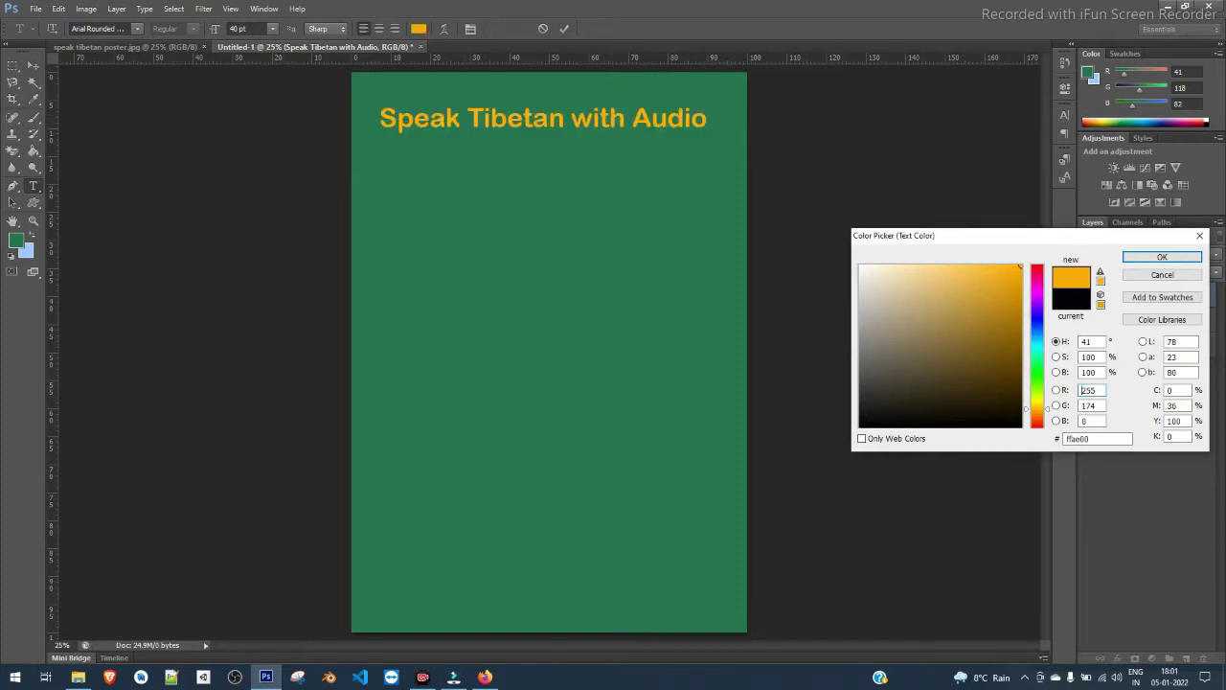
pyautogui.click(860, 266)
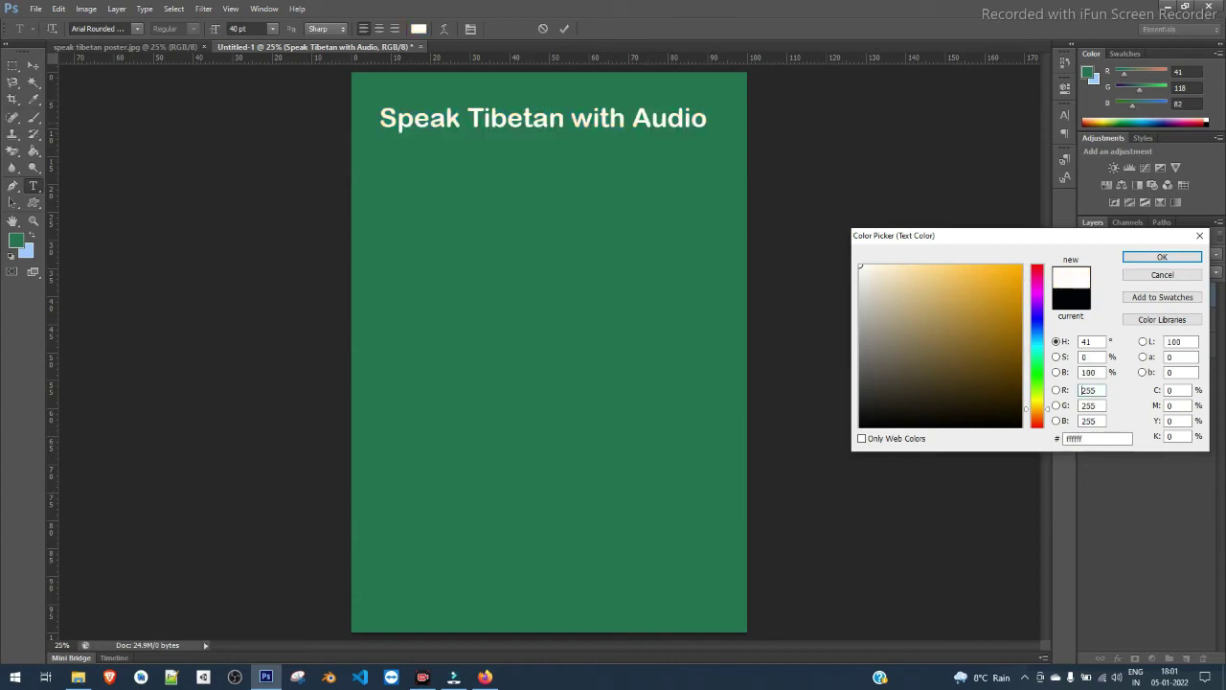
pyautogui.doubleClick(1083, 390)
pyautogui.click(1018, 268)
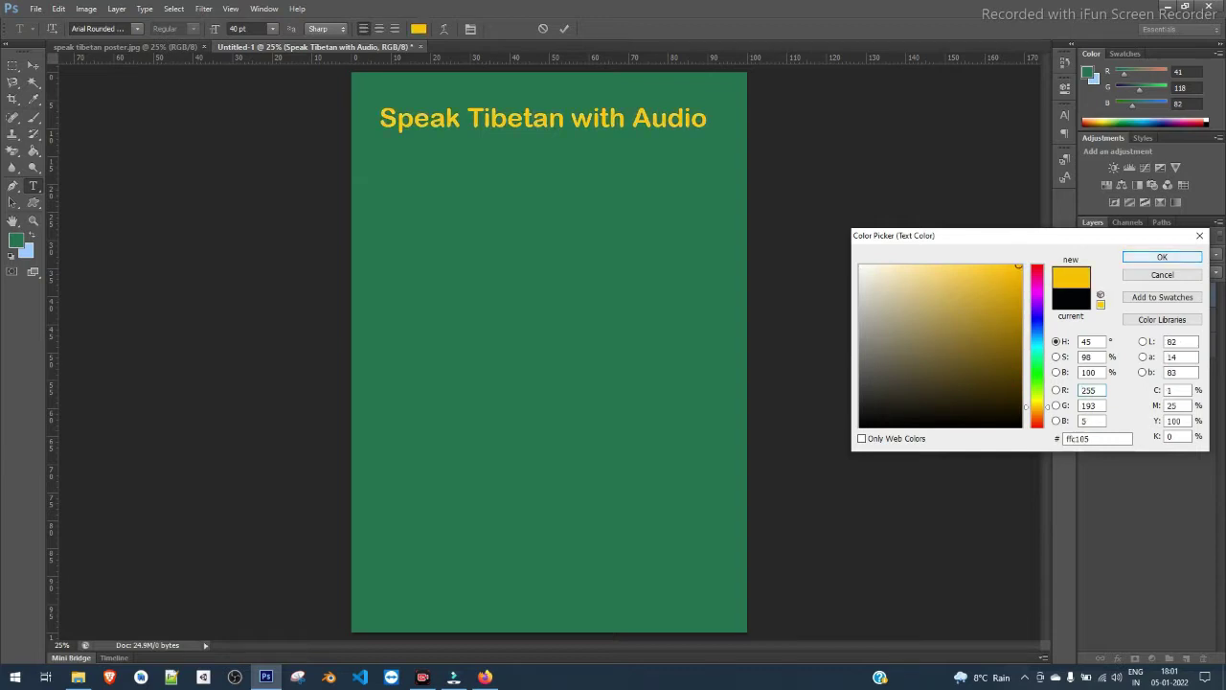
pyautogui.click(1162, 257)
pyautogui.click(413, 118)
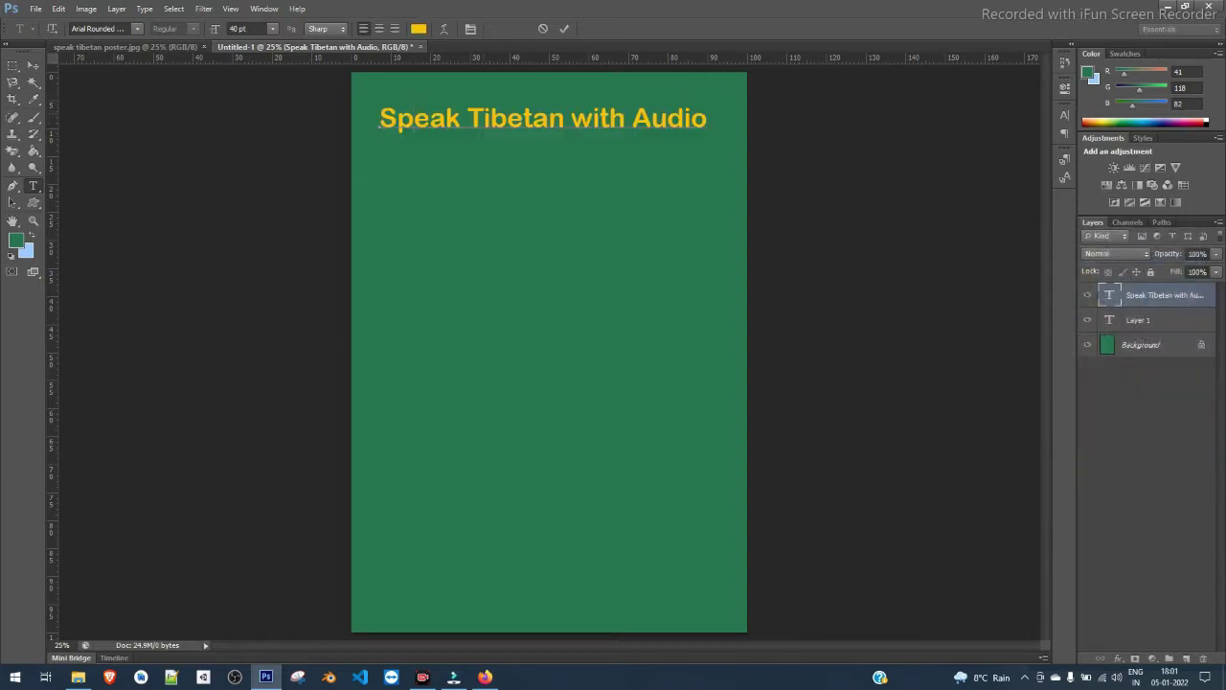
pyautogui.hotkey('ctrl', 'a')
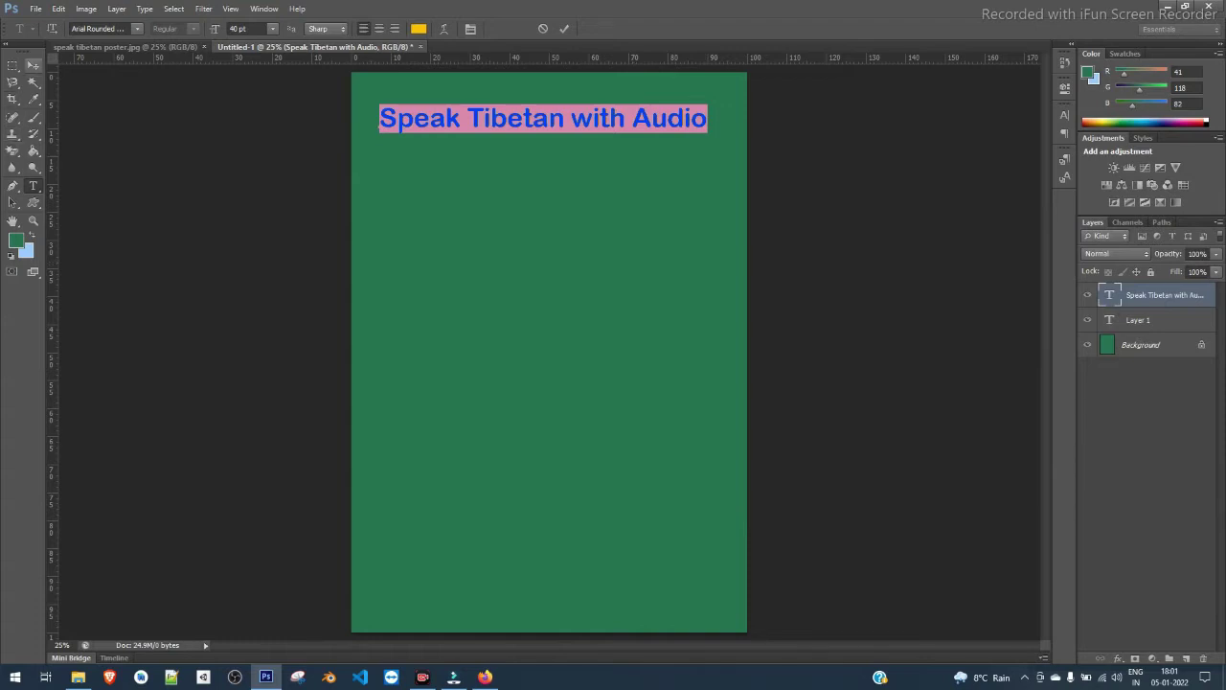
pyautogui.click(33, 65)
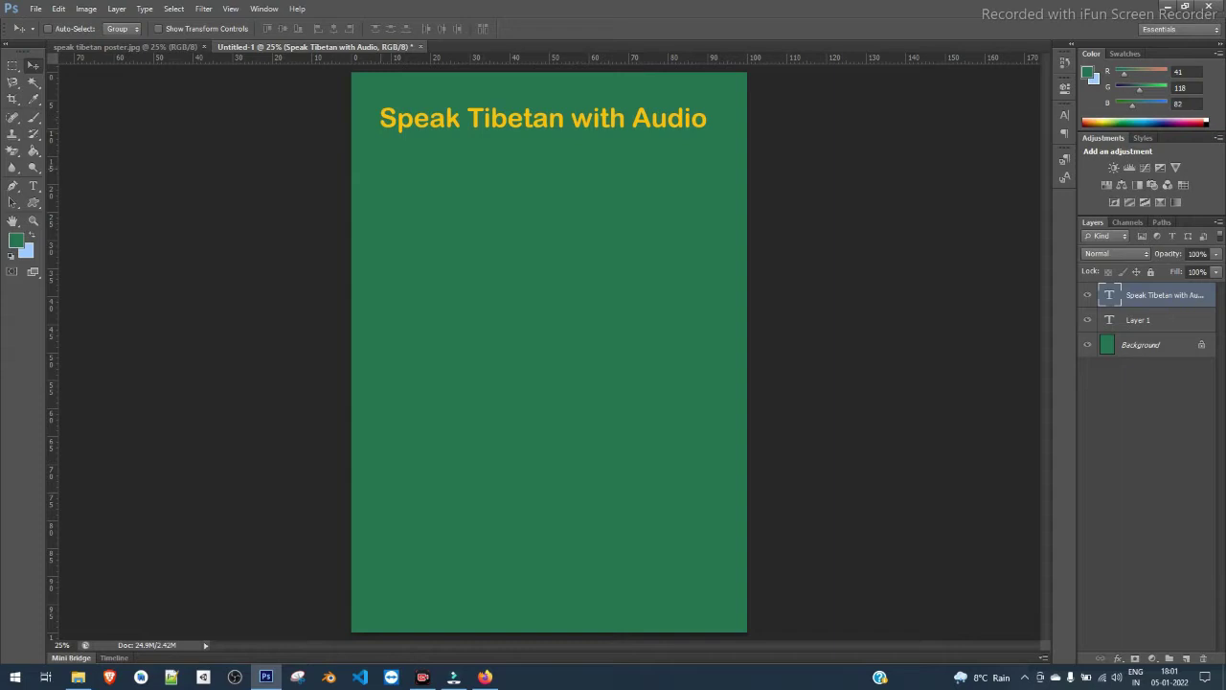
# Add a separate text line reading "lets learn to speak tibetan" below the title.
pyautogui.click(33, 186)
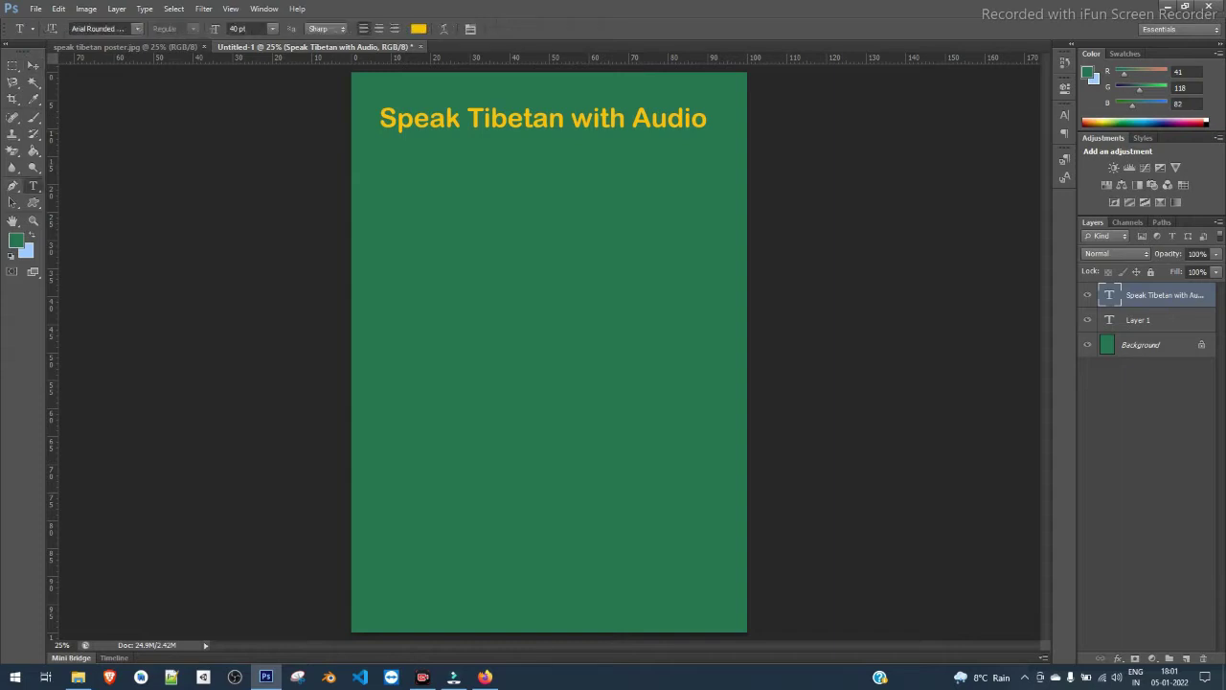
pyautogui.click(410, 244)
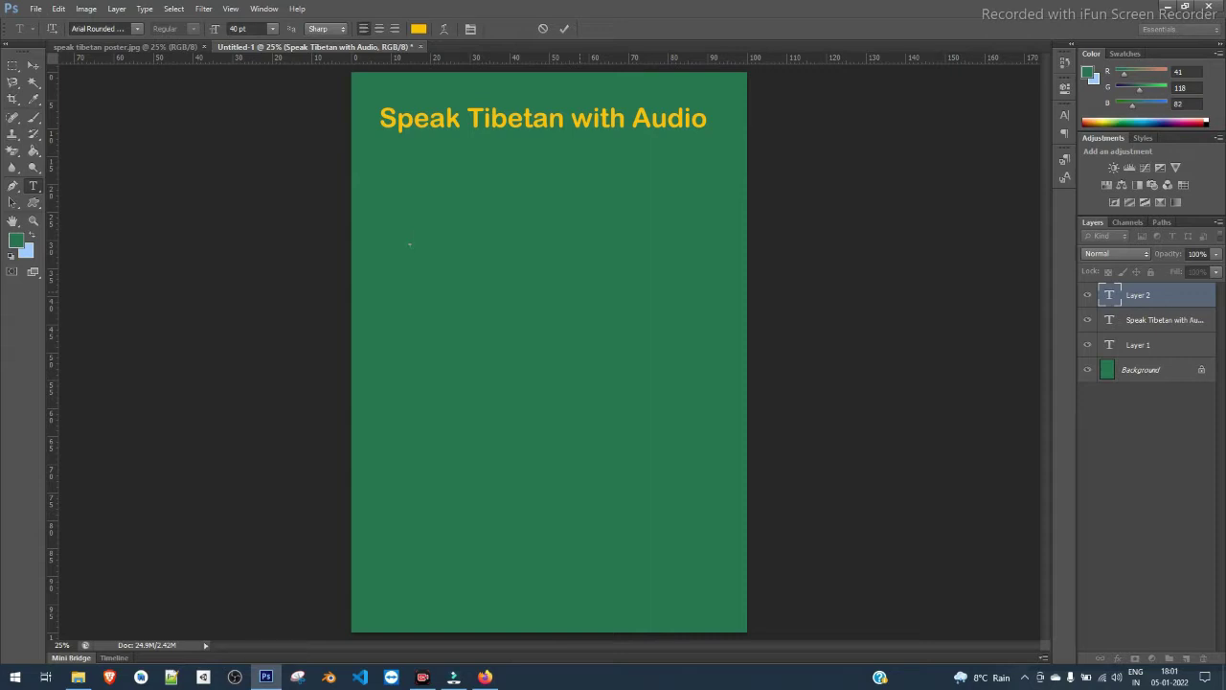
pyautogui.write('lets le')
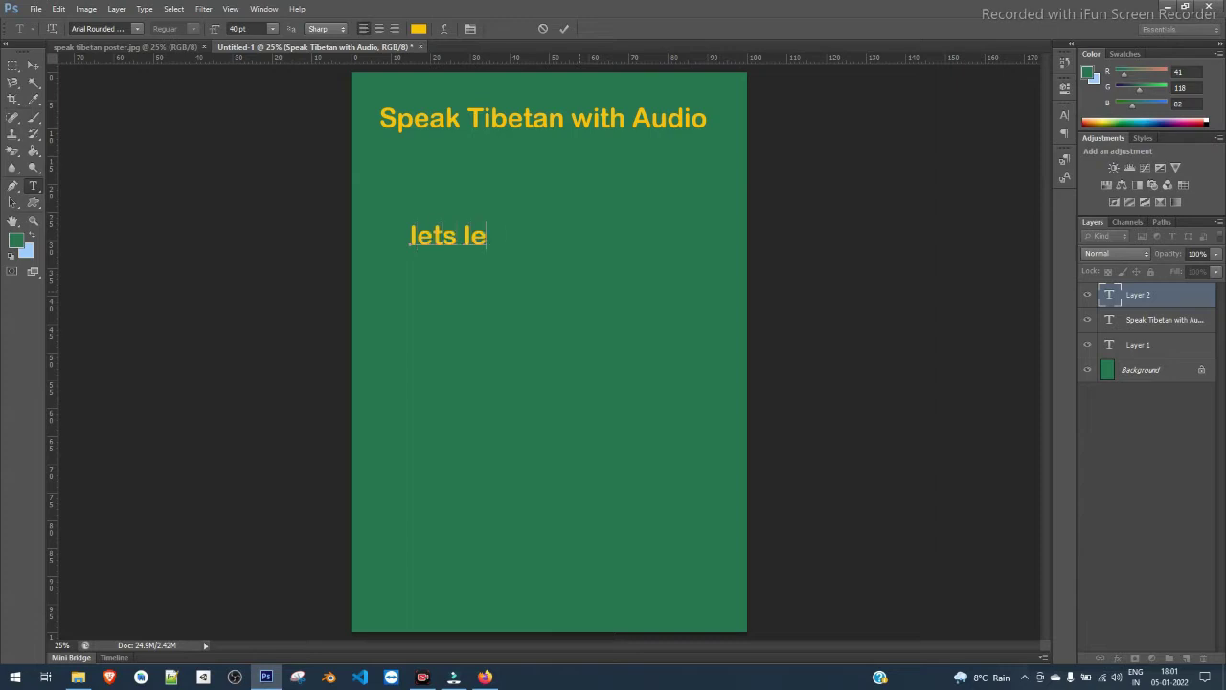
pyautogui.write('arn to speak')
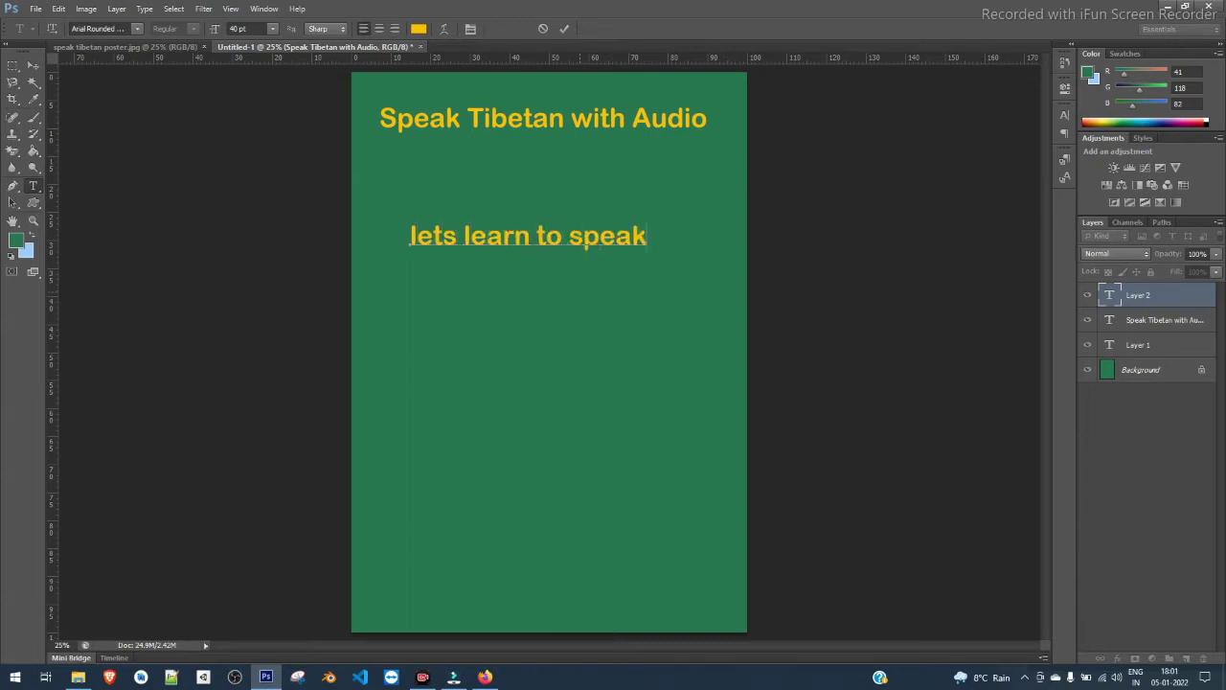
pyautogui.write(' tibetan')
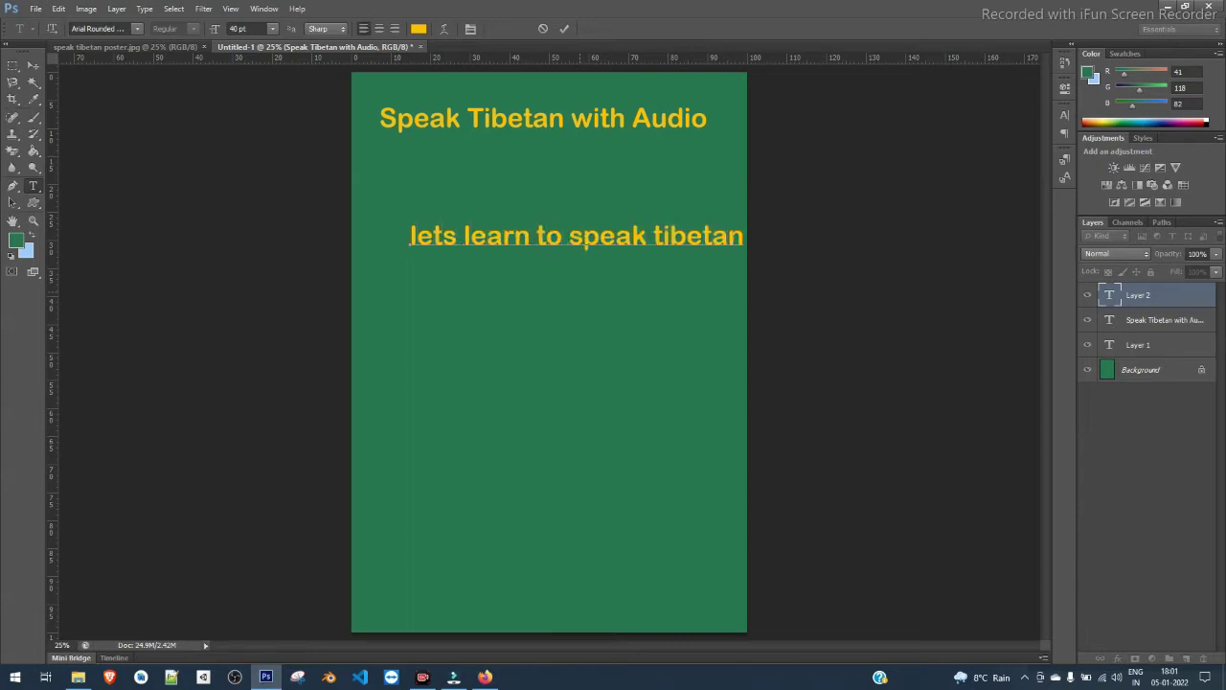
# Apply Faux Italic to the entire "lets learn to speak tibetan" line.
pyautogui.hotkey('ctrl', 'a')
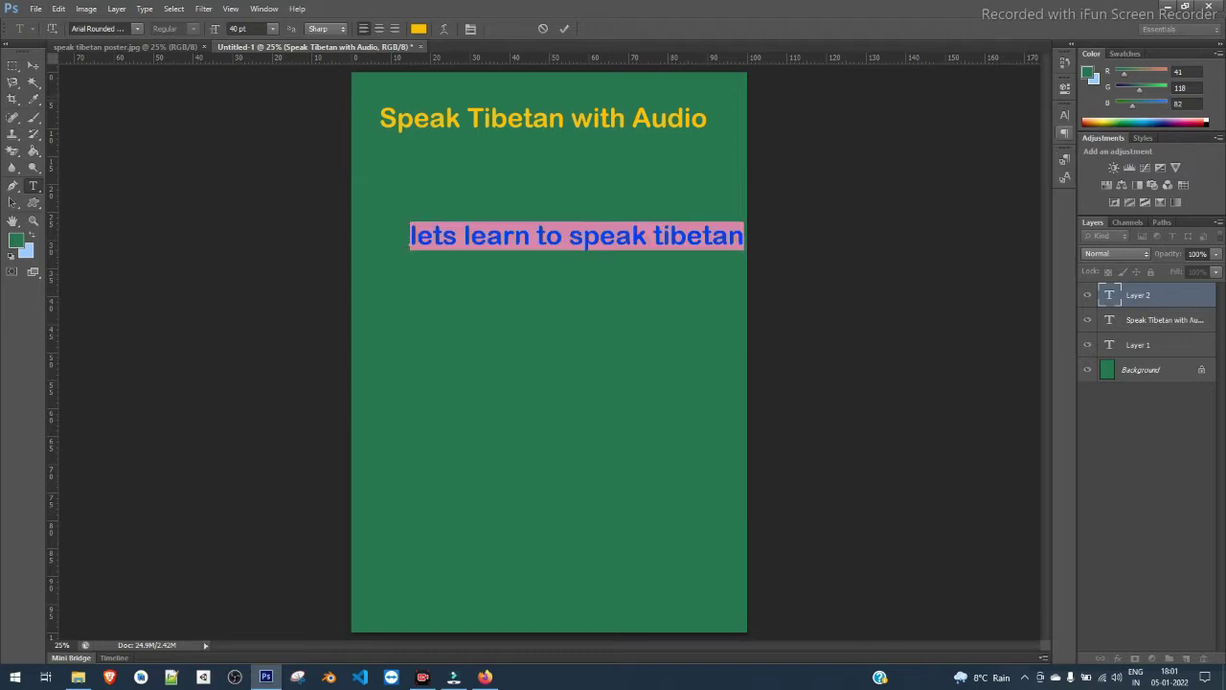
pyautogui.click(1065, 115)
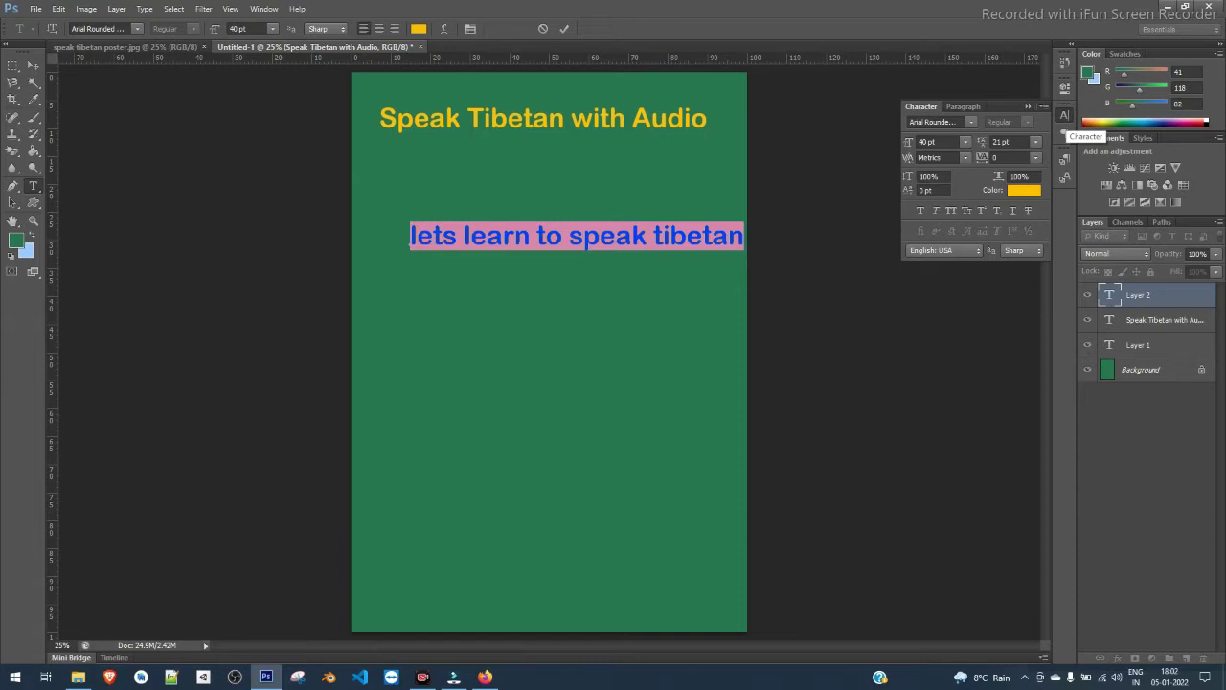
pyautogui.click(1064, 115)
pyautogui.click(265, 9)
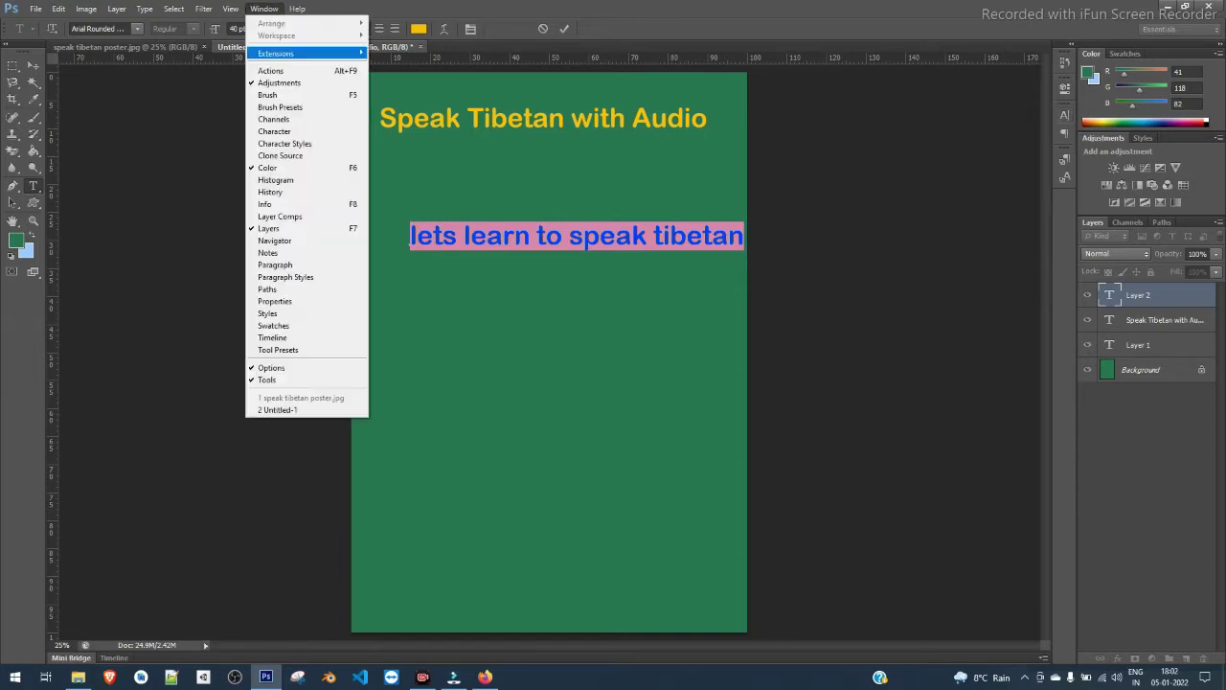
pyautogui.click(274, 131)
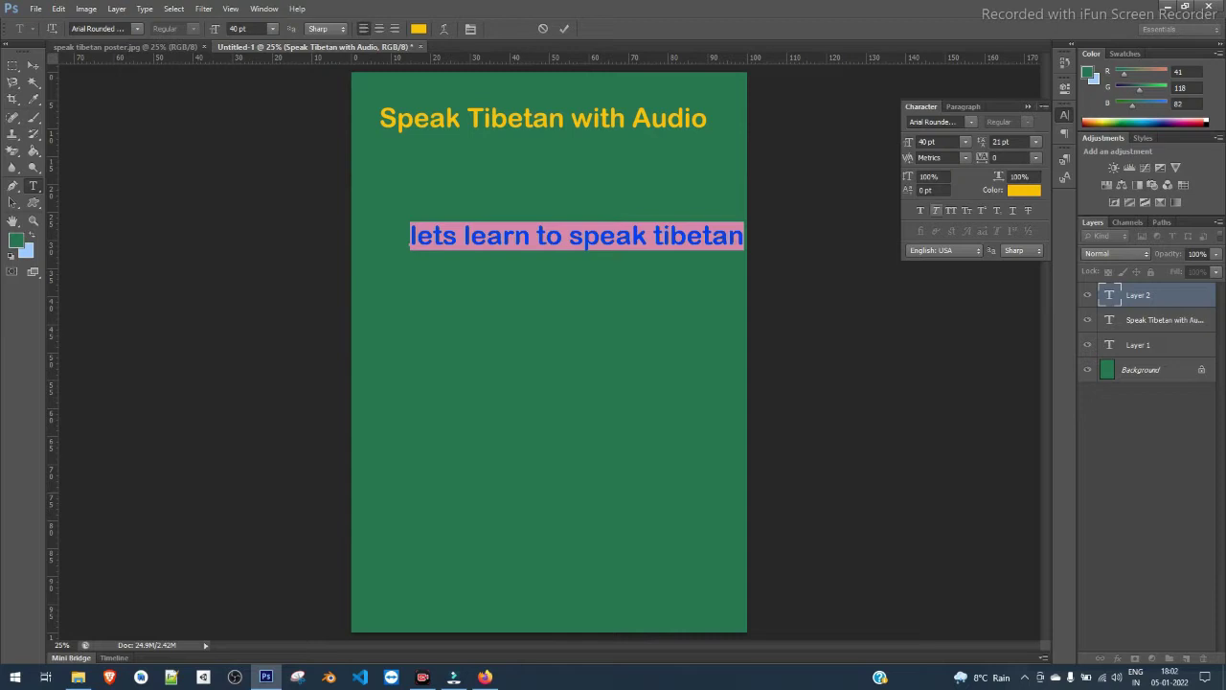
pyautogui.click(936, 210)
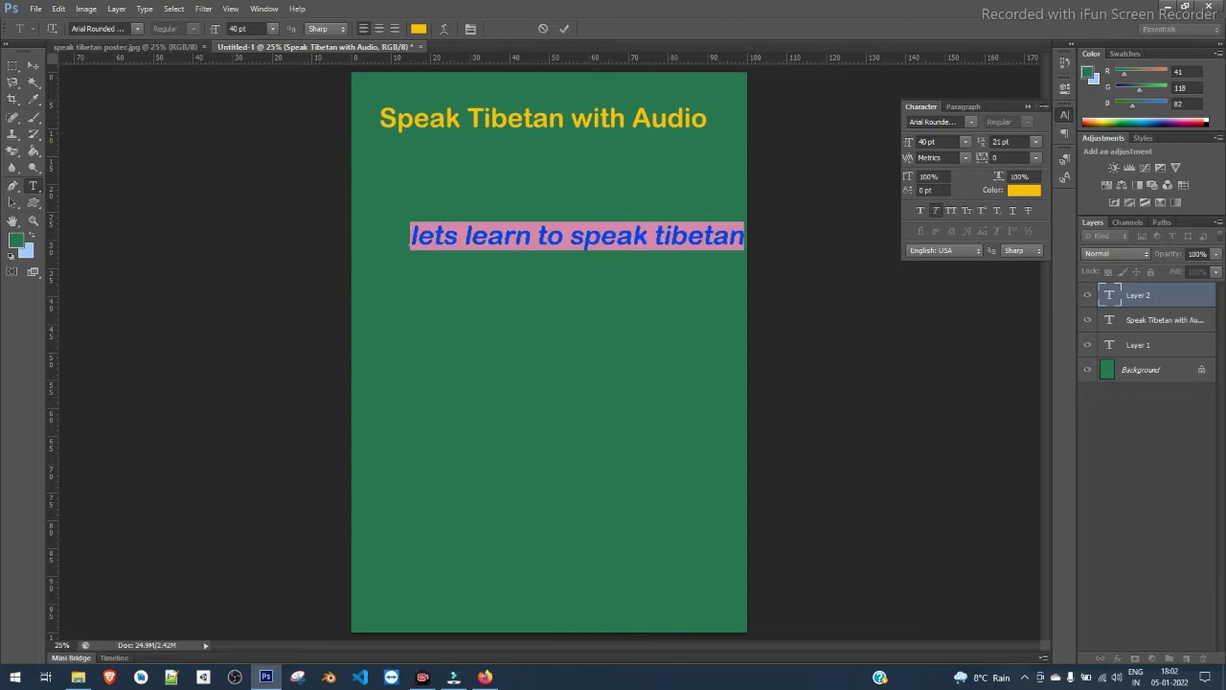
# Reduce the font size of the "lets learn to speak tibetan" line to 20 pt.
pyautogui.click(934, 141)
pyautogui.press('Down')
pyautogui.press('Down')
pyautogui.press('Down')
pyautogui.press('Down')
pyautogui.press('Down')
pyautogui.press('Down')
pyautogui.press('Down')
pyautogui.press('Down')
pyautogui.press('Down')
pyautogui.press('Down')
pyautogui.press('Down')
pyautogui.press('Down')
pyautogui.press('Down')
pyautogui.press('Down')
pyautogui.press('Down')
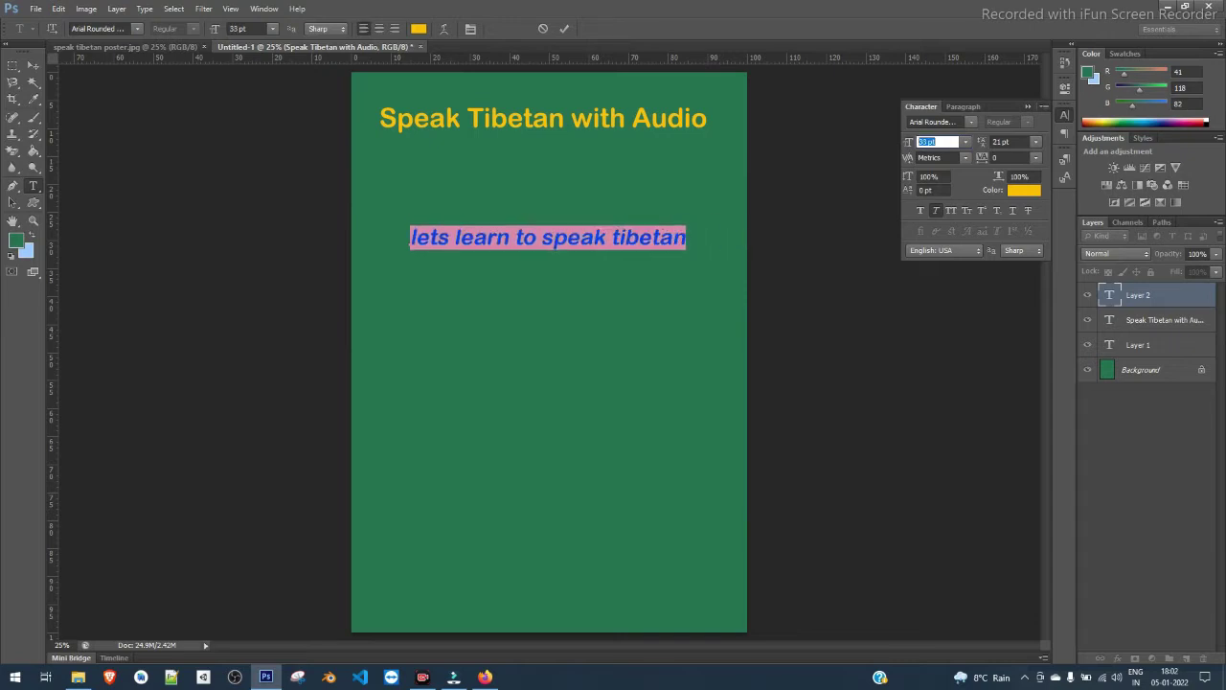
pyautogui.press('Down')
pyautogui.press('Down')
pyautogui.press('Down')
pyautogui.press('Down')
pyautogui.press('Down')
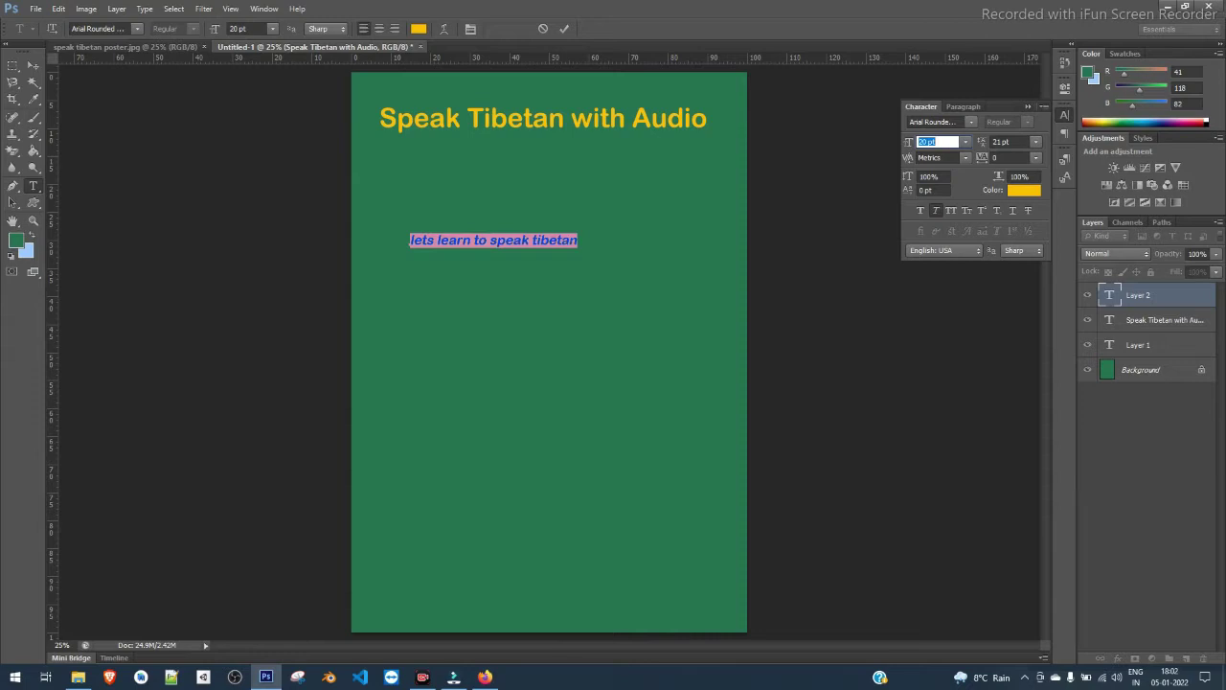
# Change the color of the "lets learn to speak tibetan" line to white, #ffffff.
pyautogui.click(1024, 190)
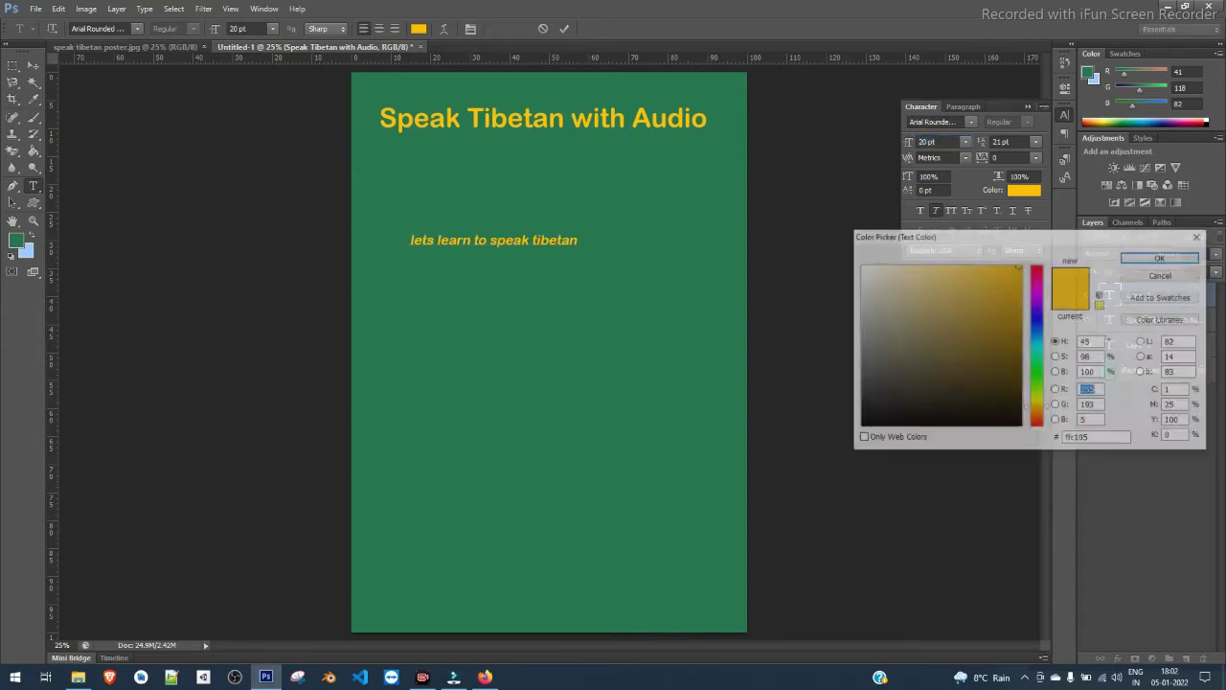
pyautogui.click(860, 266)
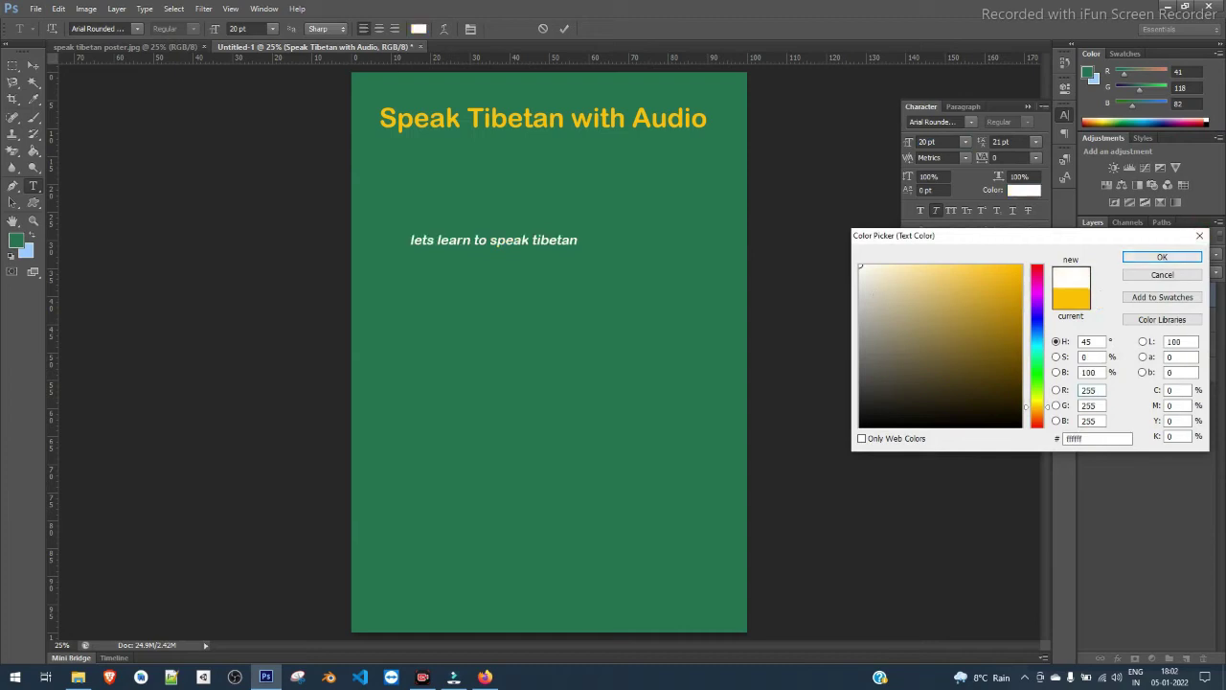
pyautogui.click(1163, 257)
pyautogui.click(528, 242)
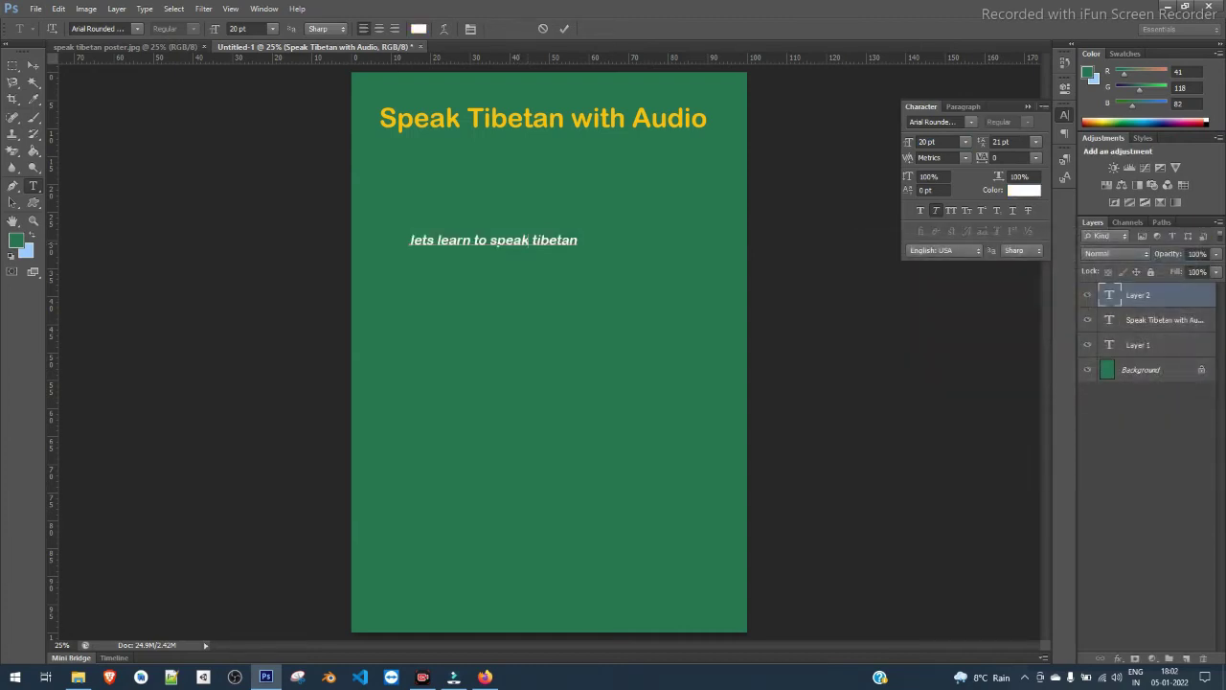
# Move the subtitle directly beneath the "Speak Tibetan with Audio" title and set its entire text in All Caps.
pyautogui.moveTo(494, 240); pyautogui.dragTo(545, 141)
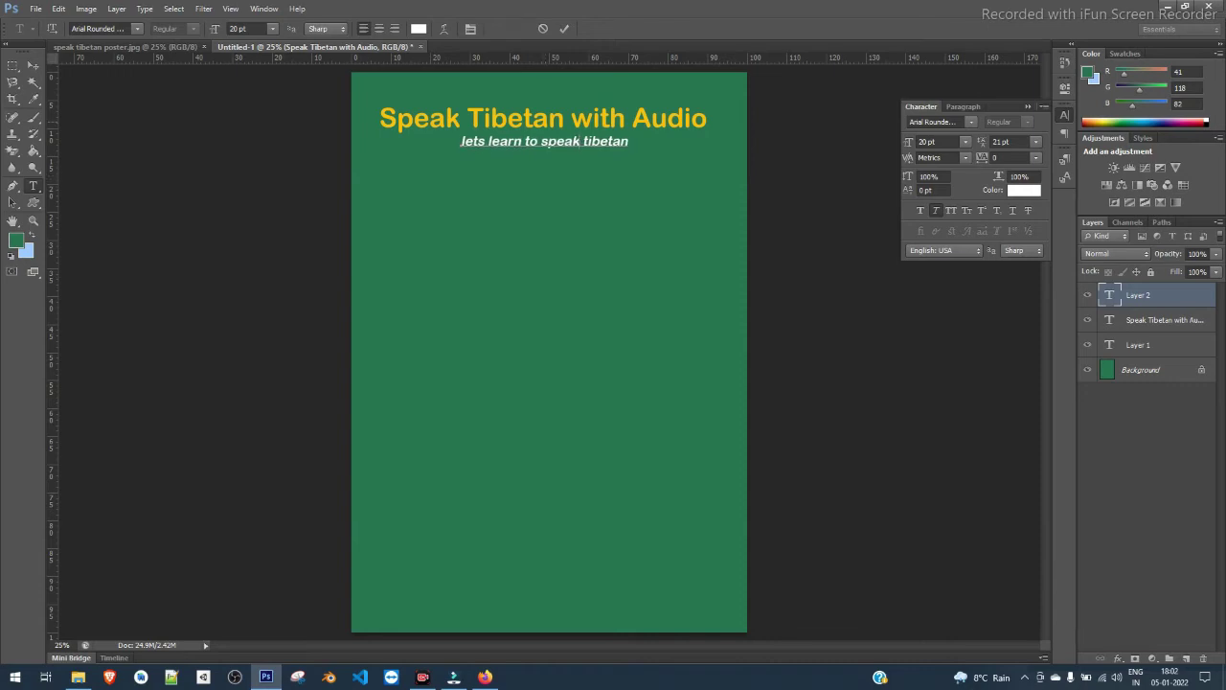
pyautogui.moveTo(629, 142); pyautogui.dragTo(461, 141)
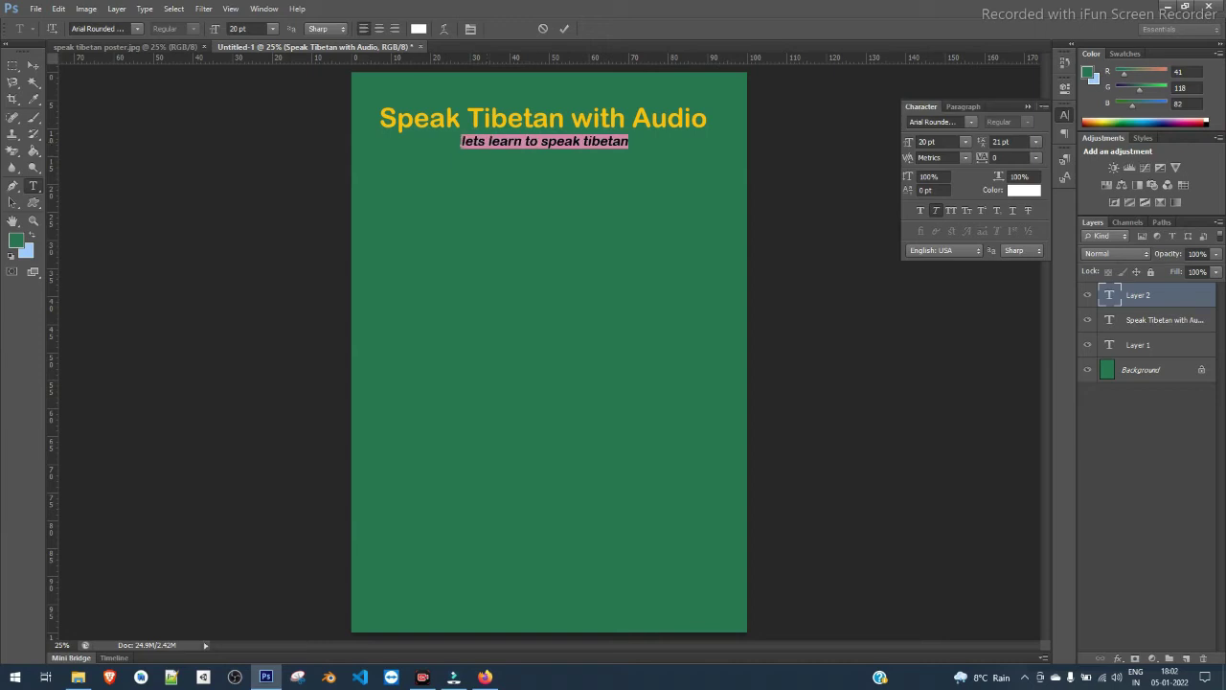
pyautogui.click(951, 210)
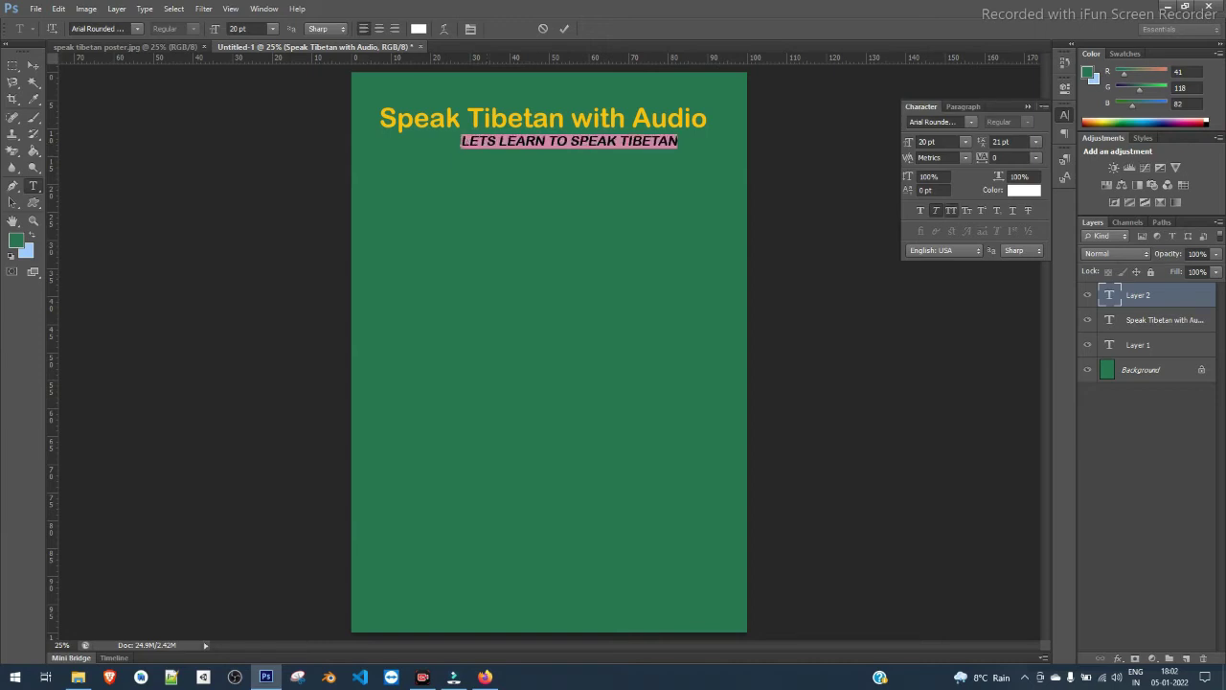
# Switch the subtitle from All Caps to Small Caps and move it slightly up, closer beneath the title.
pyautogui.click(951, 210)
pyautogui.click(967, 210)
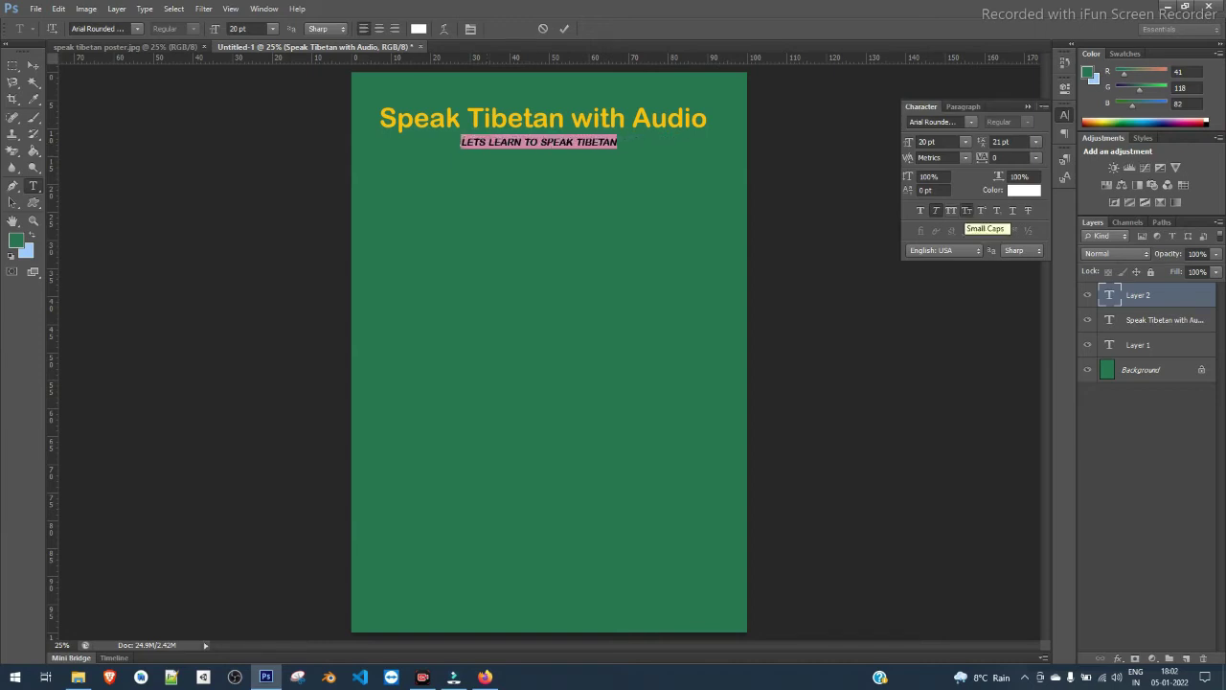
pyautogui.click(33, 65)
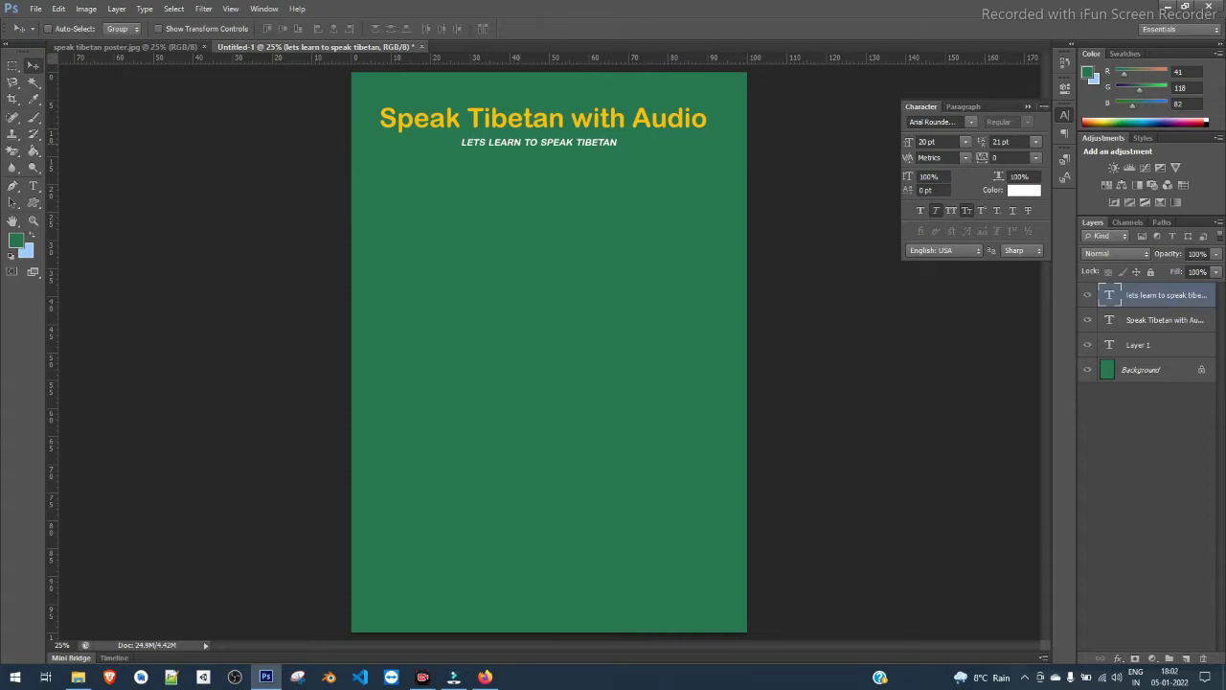
pyautogui.moveTo(530, 117); pyautogui.dragTo(528, 110)
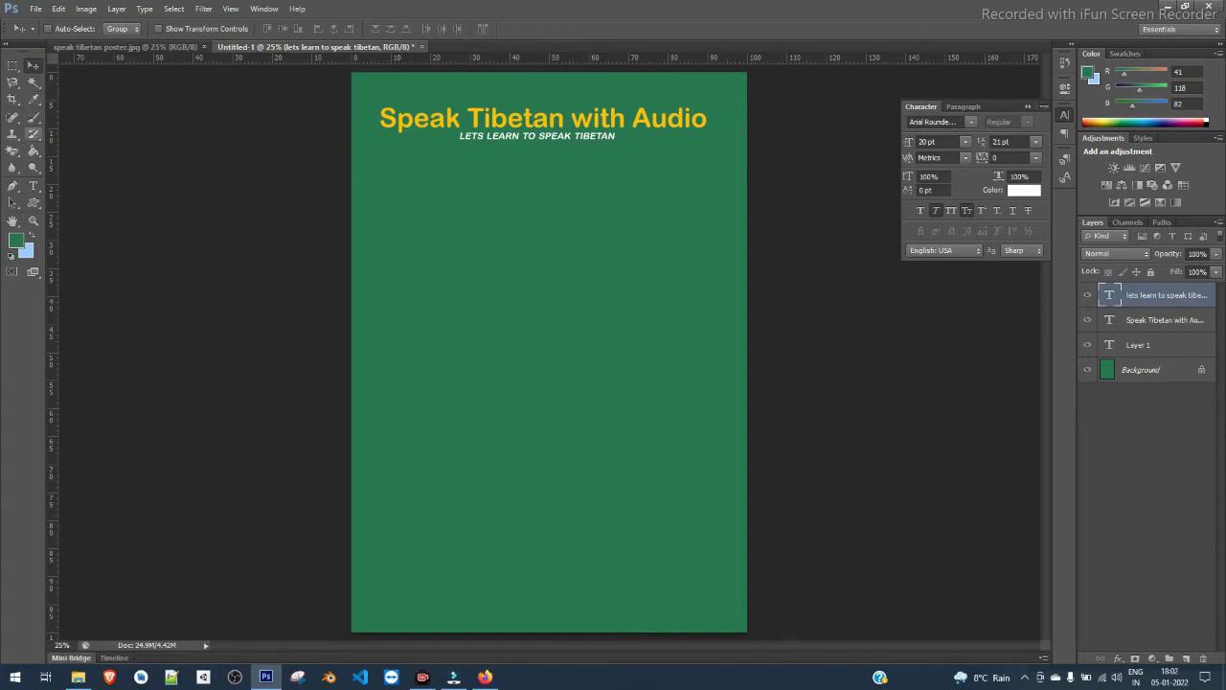
# Switch to the Pencil tool and add a new empty layer above the subtitle without rasterizing its text.
pyautogui.click(34, 116)
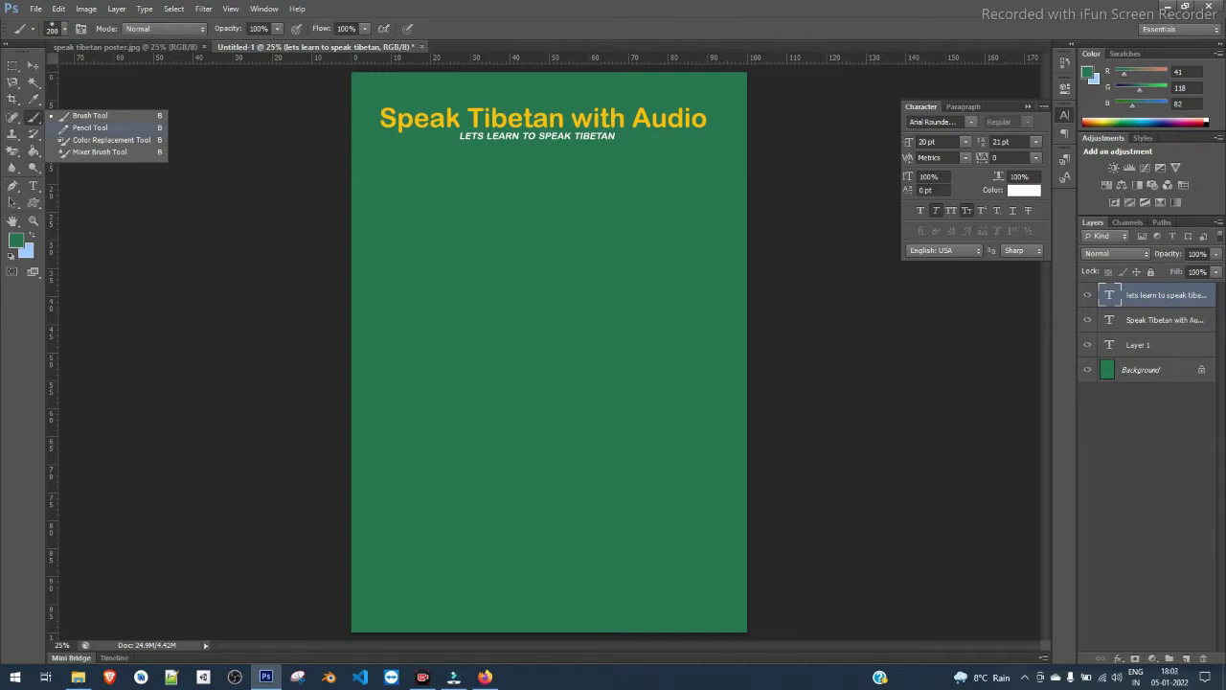
pyautogui.click(88, 127)
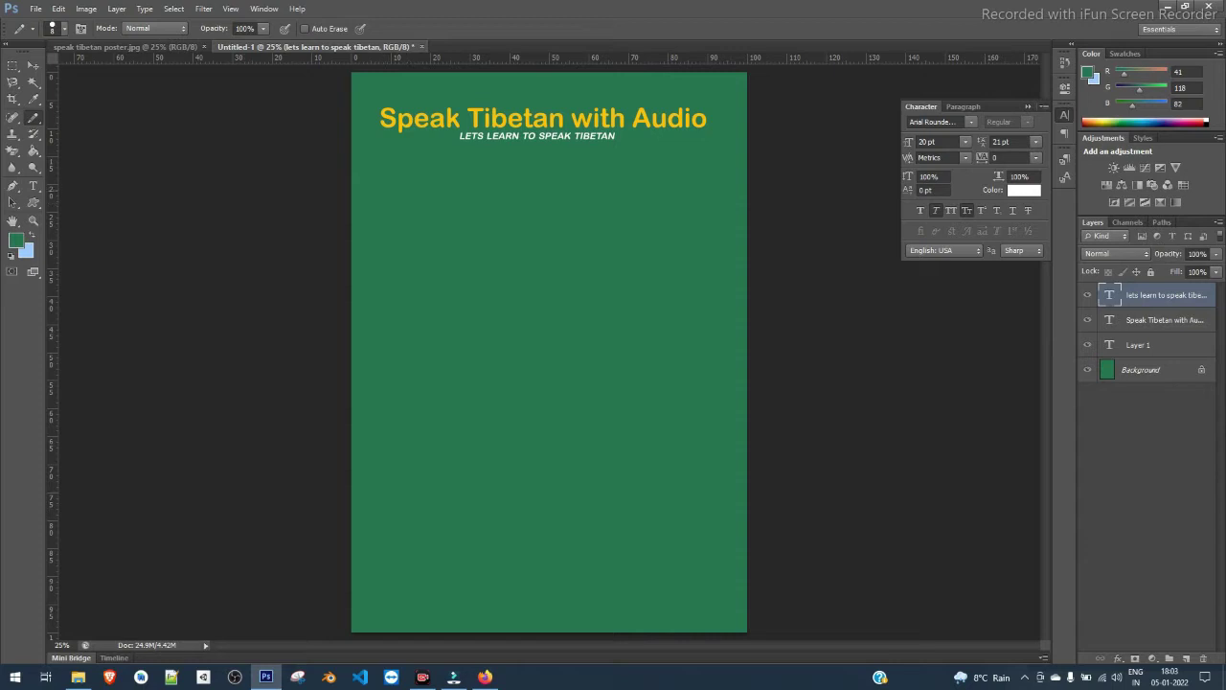
pyautogui.click(456, 201)
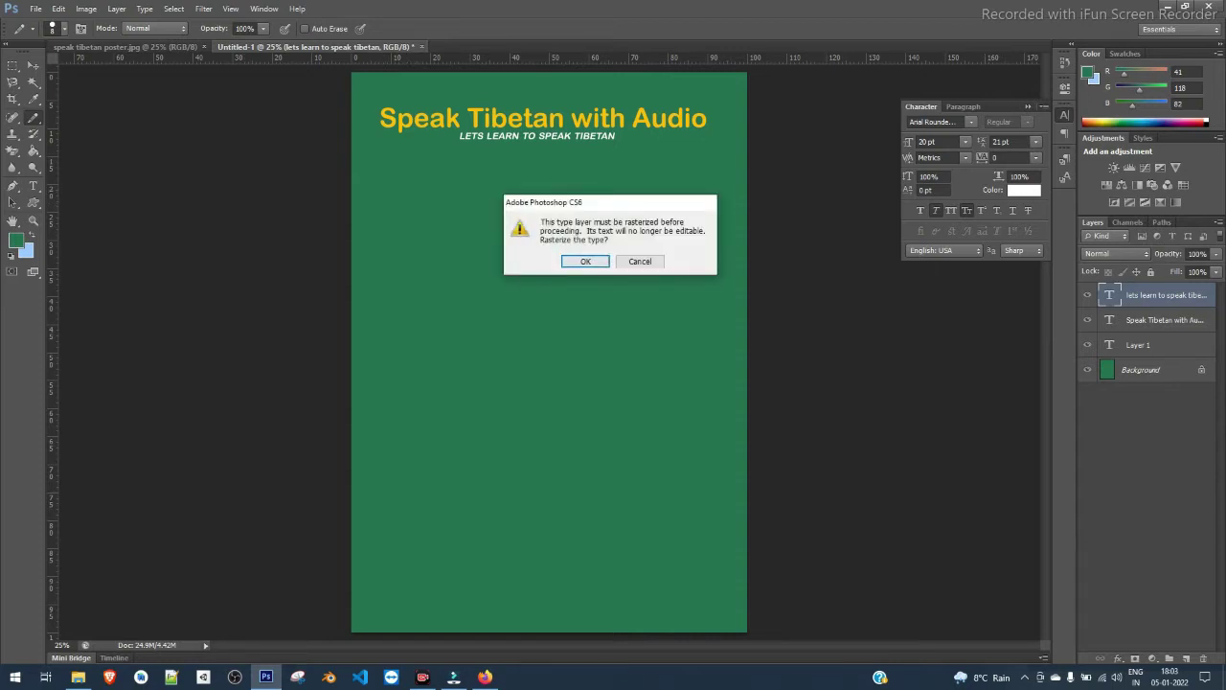
pyautogui.moveTo(586, 203); pyautogui.dragTo(570, 205)
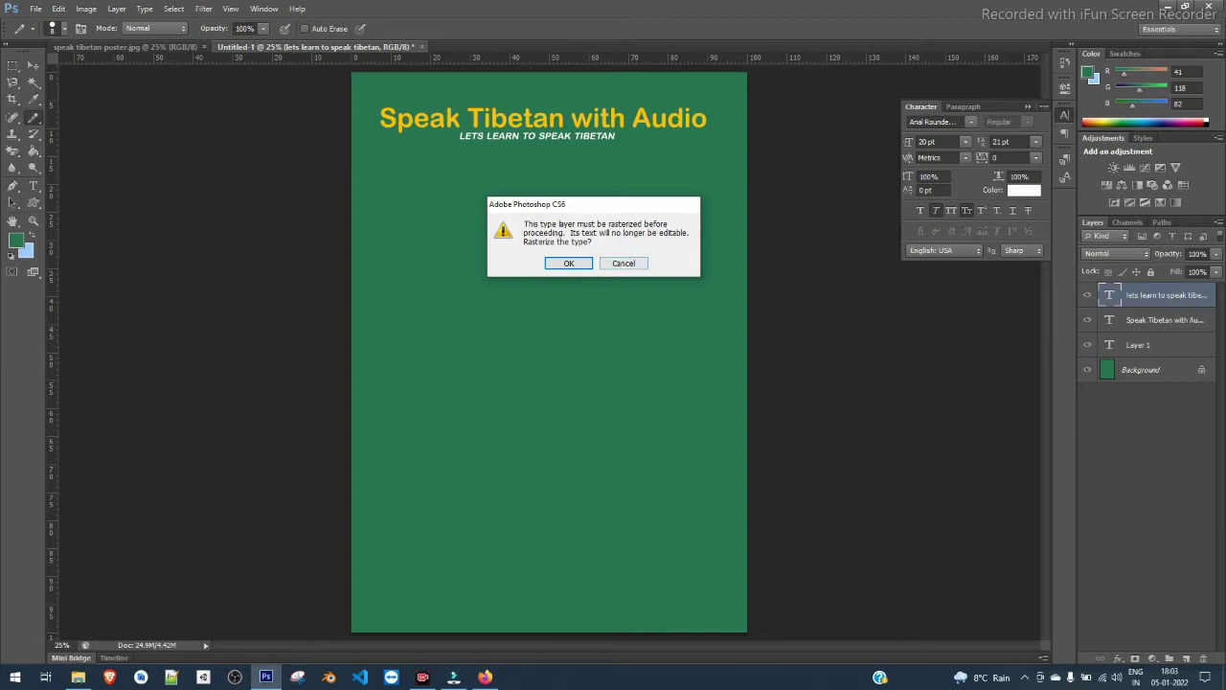
pyautogui.click(624, 262)
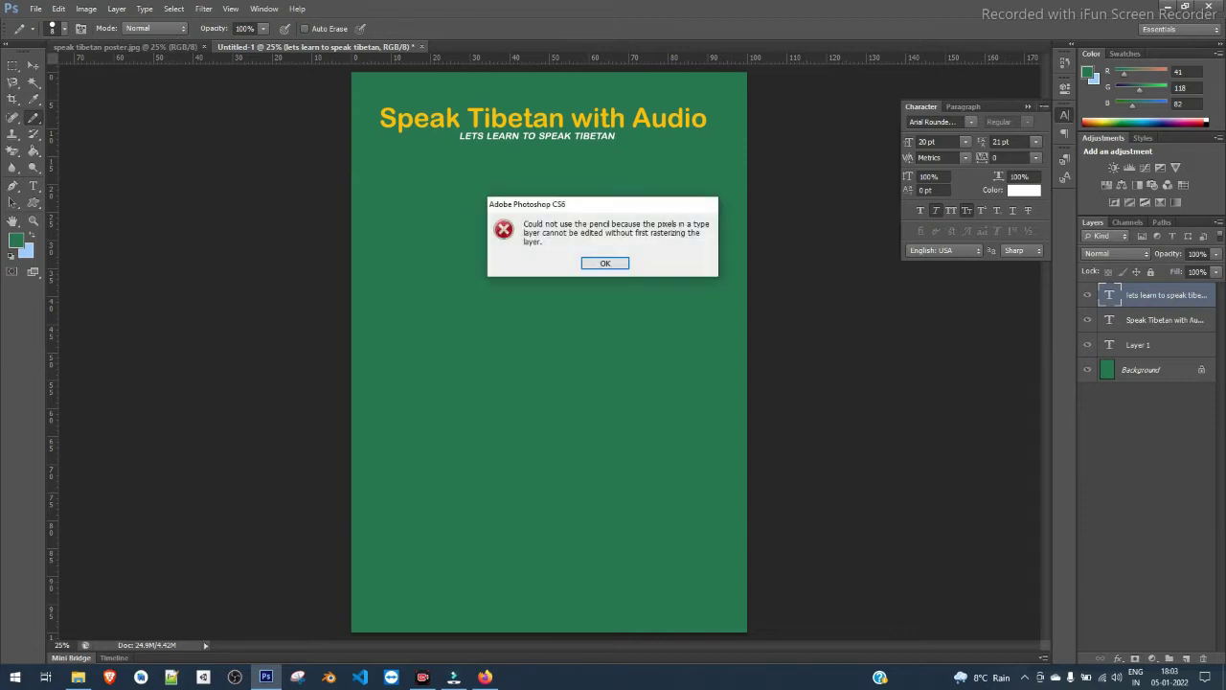
pyautogui.press('Return')
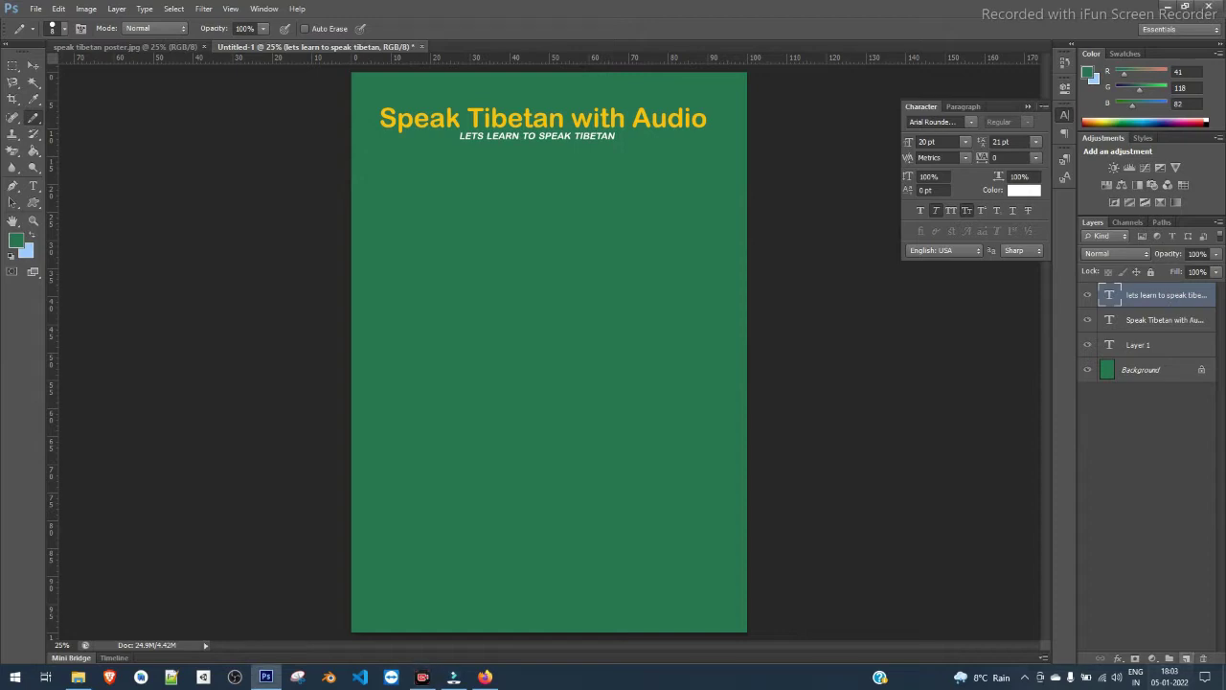
pyautogui.click(1187, 659)
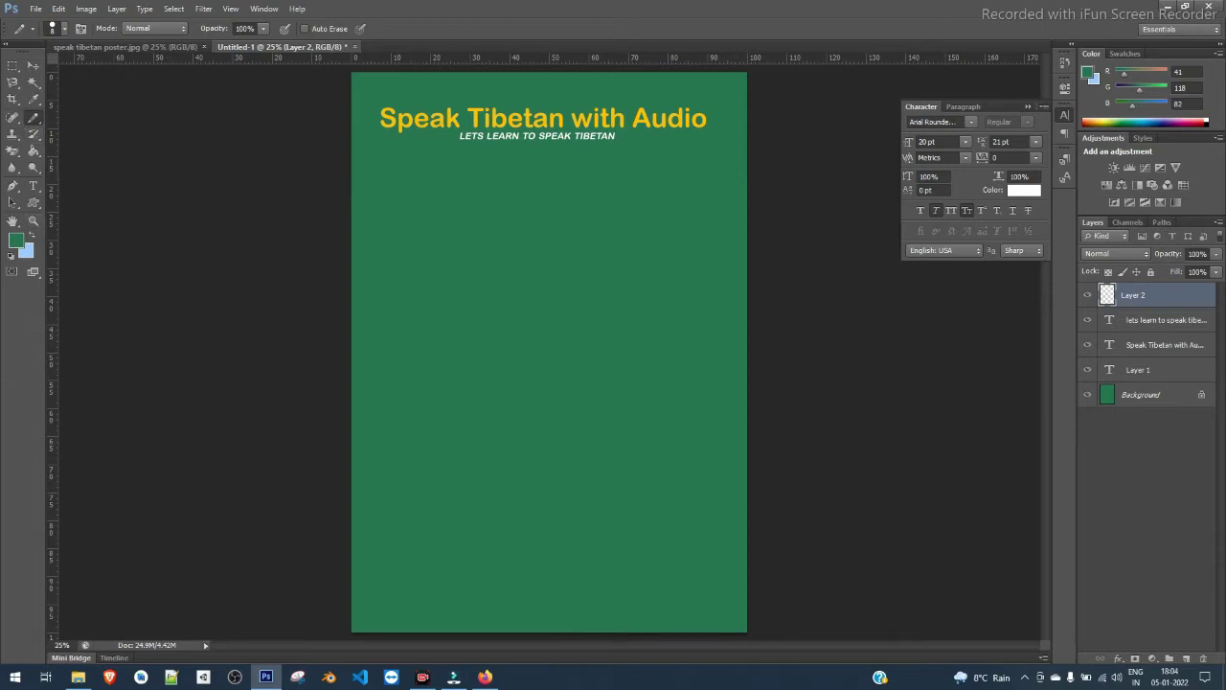
# Make the light blue background color the foreground color and set the Pencil size to 3 px.
pyautogui.press('x')
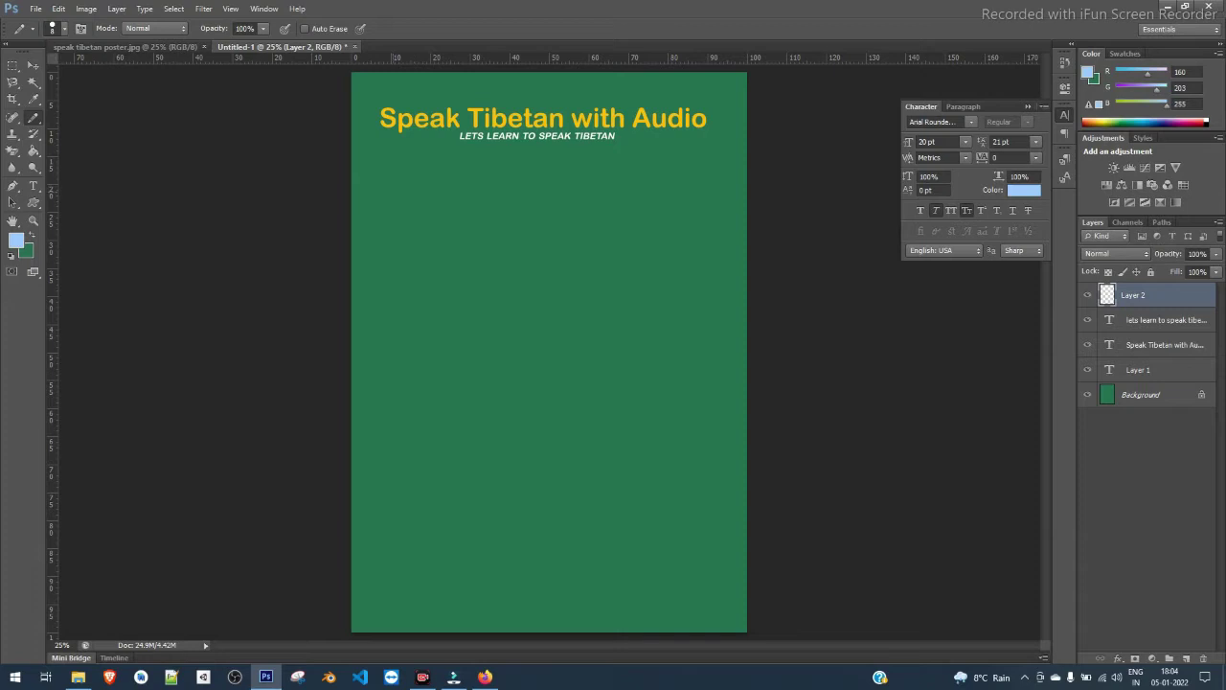
pyautogui.moveTo(392, 191); pyautogui.dragTo(504, 243)
pyautogui.hotkey('ctrl', 'z')
pyautogui.click(64, 29)
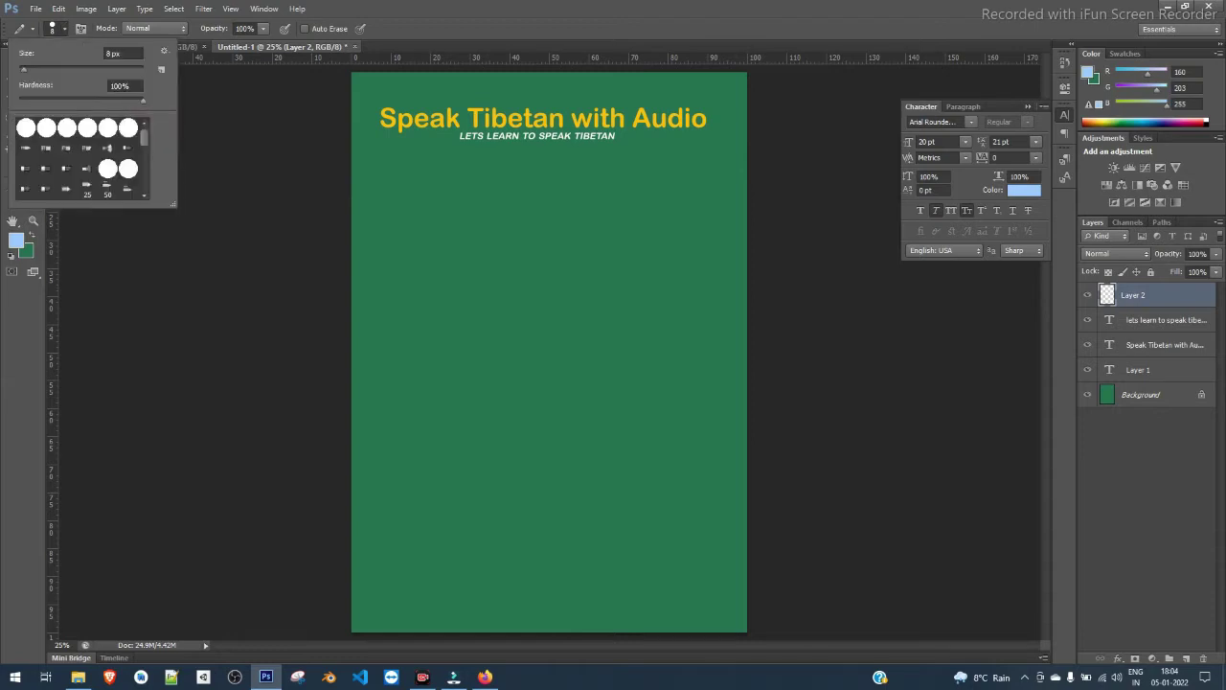
pyautogui.doubleClick(115, 54)
pyautogui.write('3')
pyautogui.press('Return')
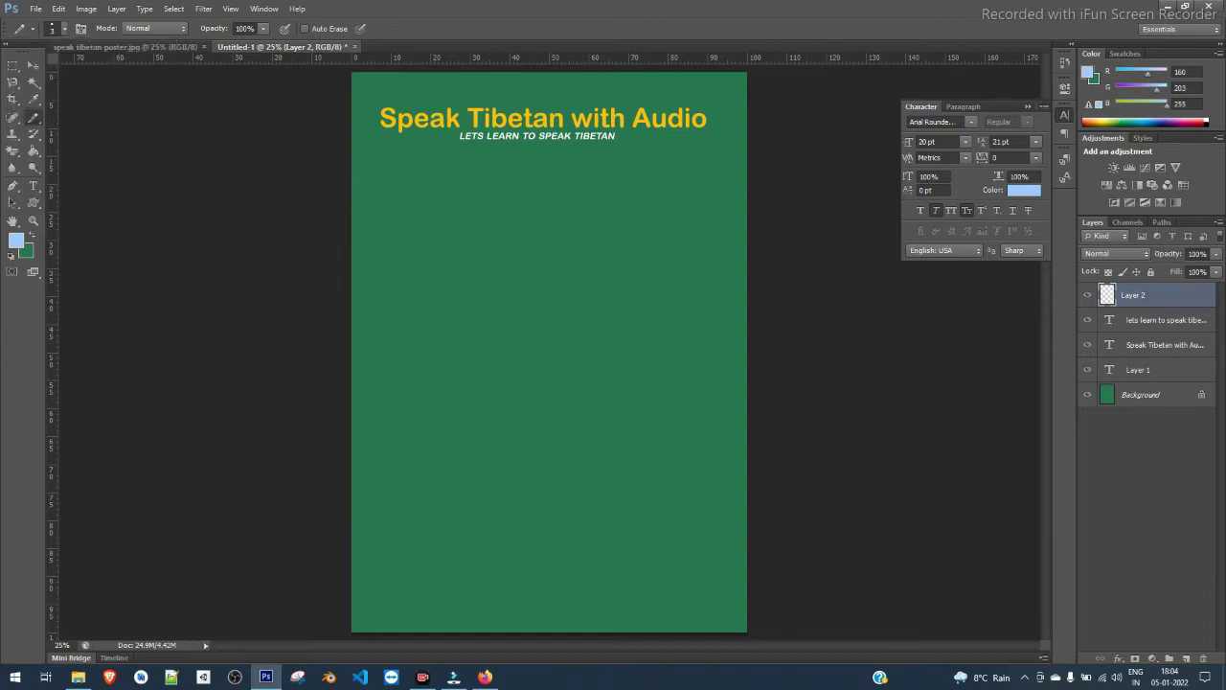
pyautogui.moveTo(442, 209); pyautogui.dragTo(500, 313)
pyautogui.hotkey('ctrl', 'z')
pyautogui.moveTo(457, 211); pyautogui.dragTo(497, 321)
pyautogui.moveTo(541, 277); pyautogui.dragTo(628, 443)
pyautogui.moveTo(612, 270); pyautogui.dragTo(612, 343)
pyautogui.hotkey('ctrl', 'alt', 'z')
pyautogui.hotkey('ctrl', 'alt', 'z')
pyautogui.hotkey('ctrl', 'alt', 'z')
pyautogui.hotkey('alt', 'e')
pyautogui.press('Down')
pyautogui.press('Down')
pyautogui.press('Down')
pyautogui.press('Down')
pyautogui.press('Down')
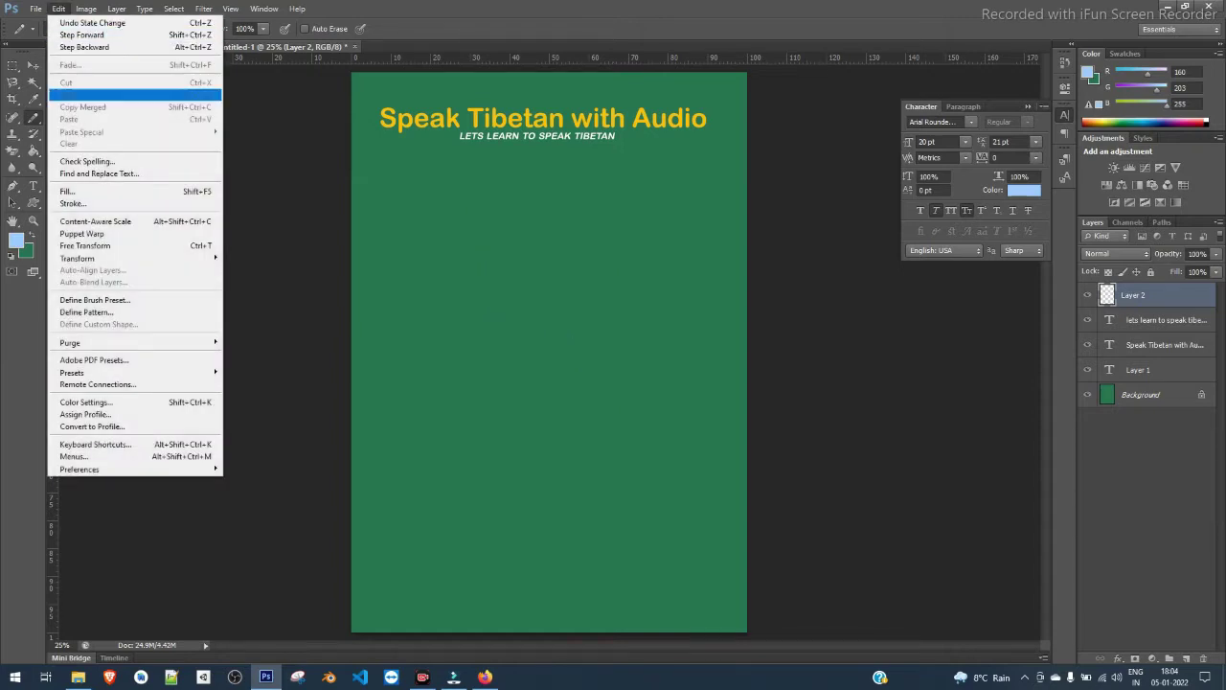
pyautogui.press('Escape')
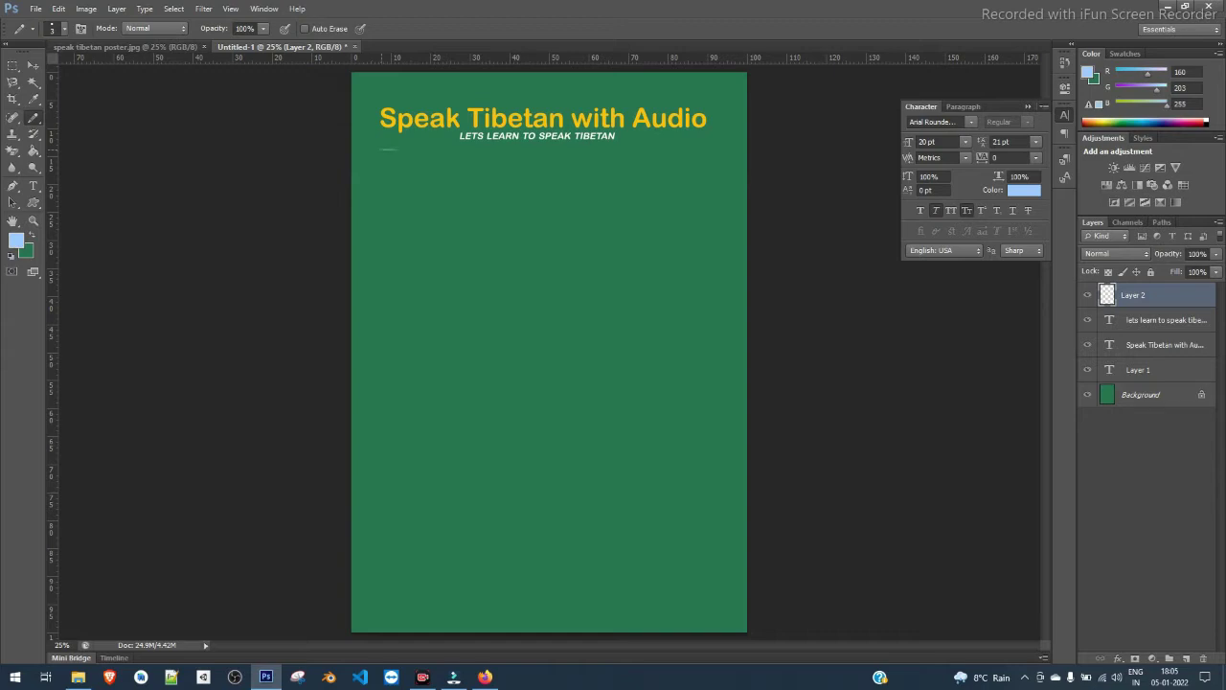
# Draw a straight, thin light blue horizontal line beneath the subtitle, about as wide as the title.
pyautogui.moveTo(395, 149); pyautogui.dragTo(684, 150)
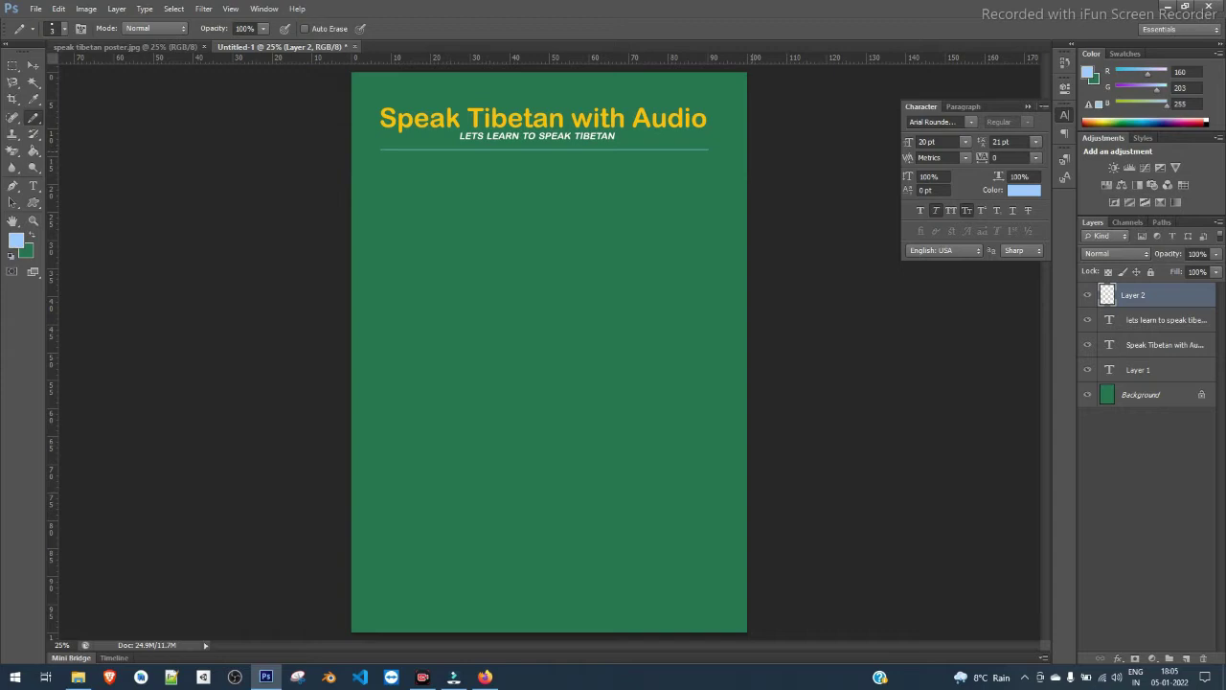
pyautogui.hotkey('ctrl', 'z')
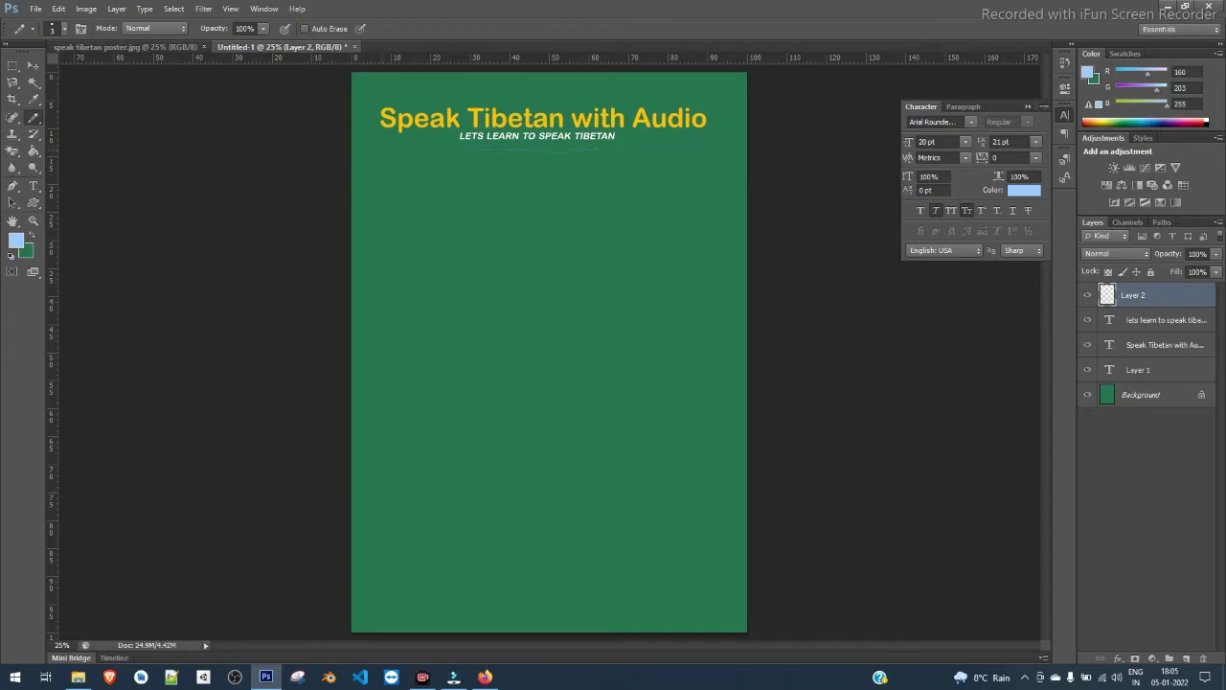
pyautogui.moveTo(383, 151); pyautogui.dragTo(688, 150)
pyautogui.hotkey('ctrl', ',')
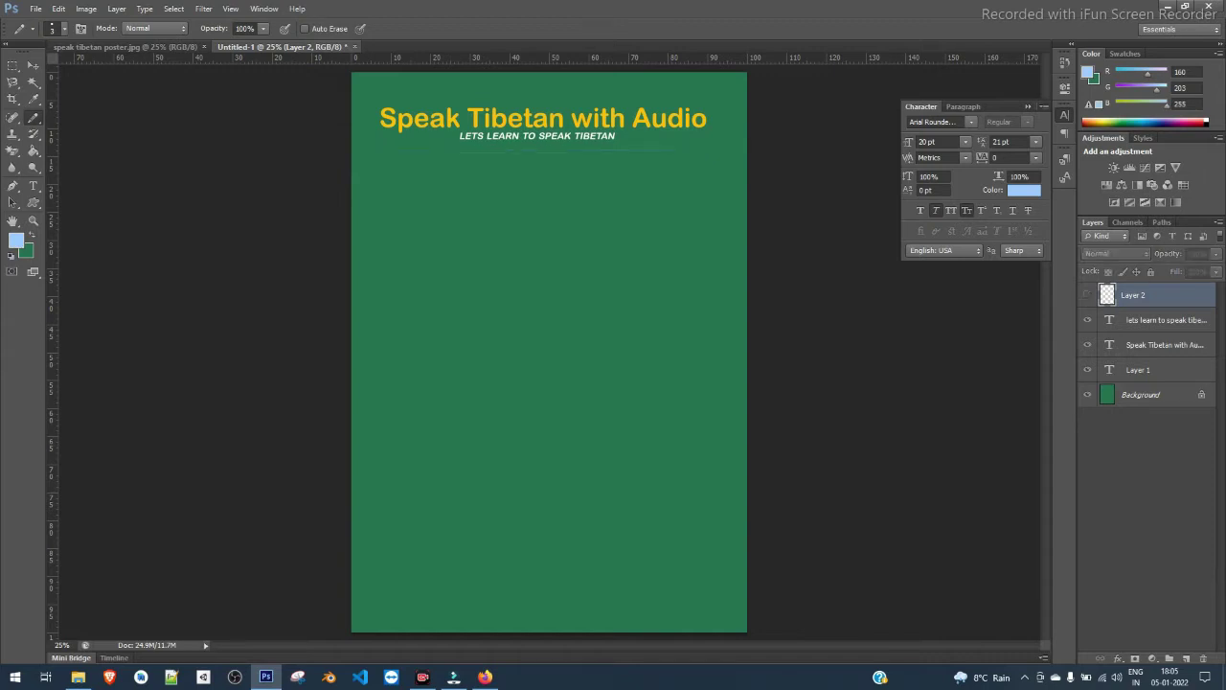
pyautogui.click(1088, 296)
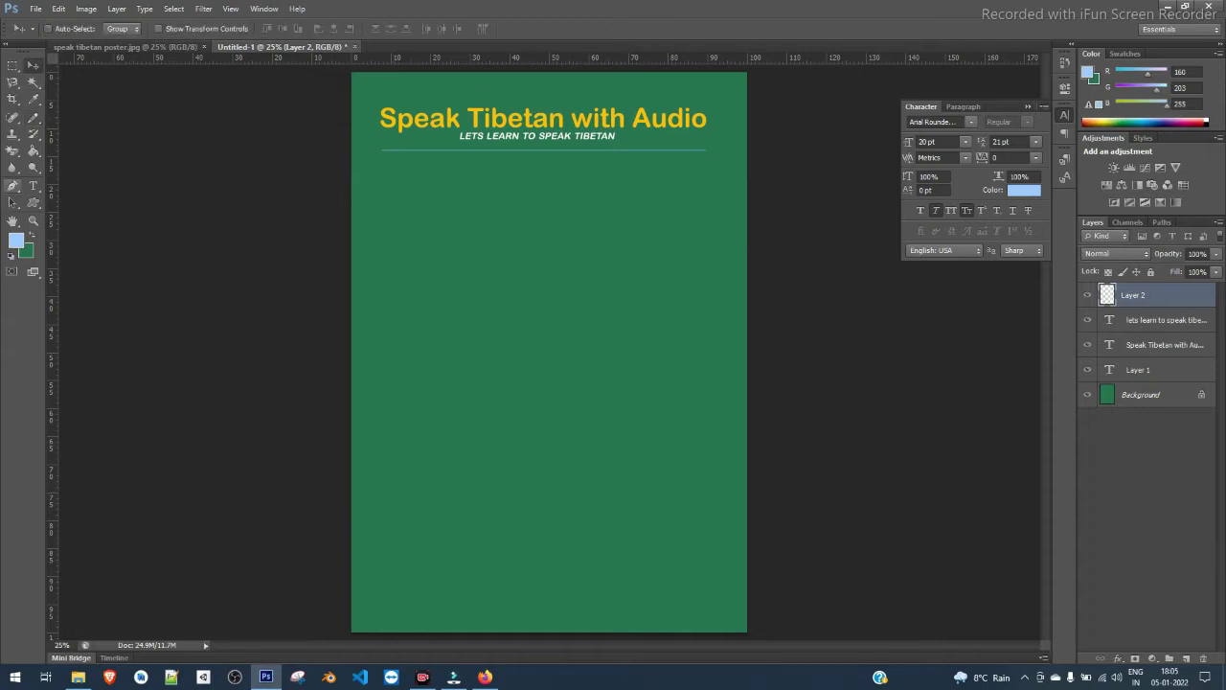
# Add a new text layer in the middle of the poster reading "བོད་སྐད་མཉེན་ཆས།".
pyautogui.click(32, 185)
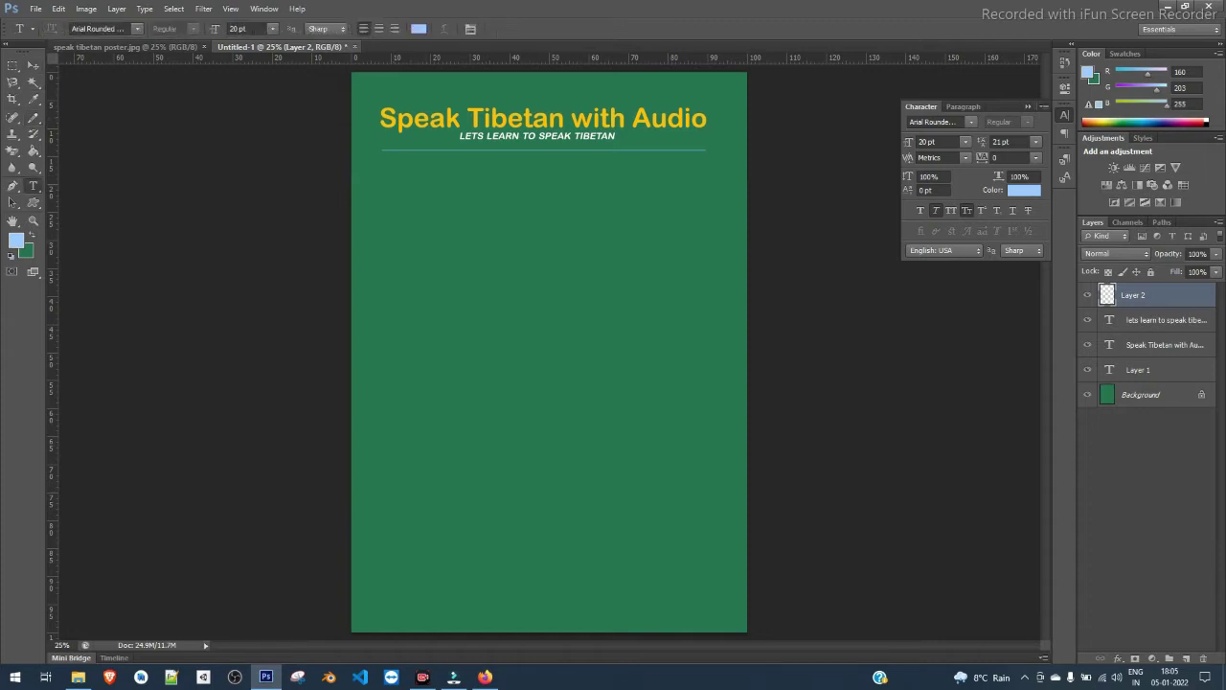
pyautogui.click(426, 315)
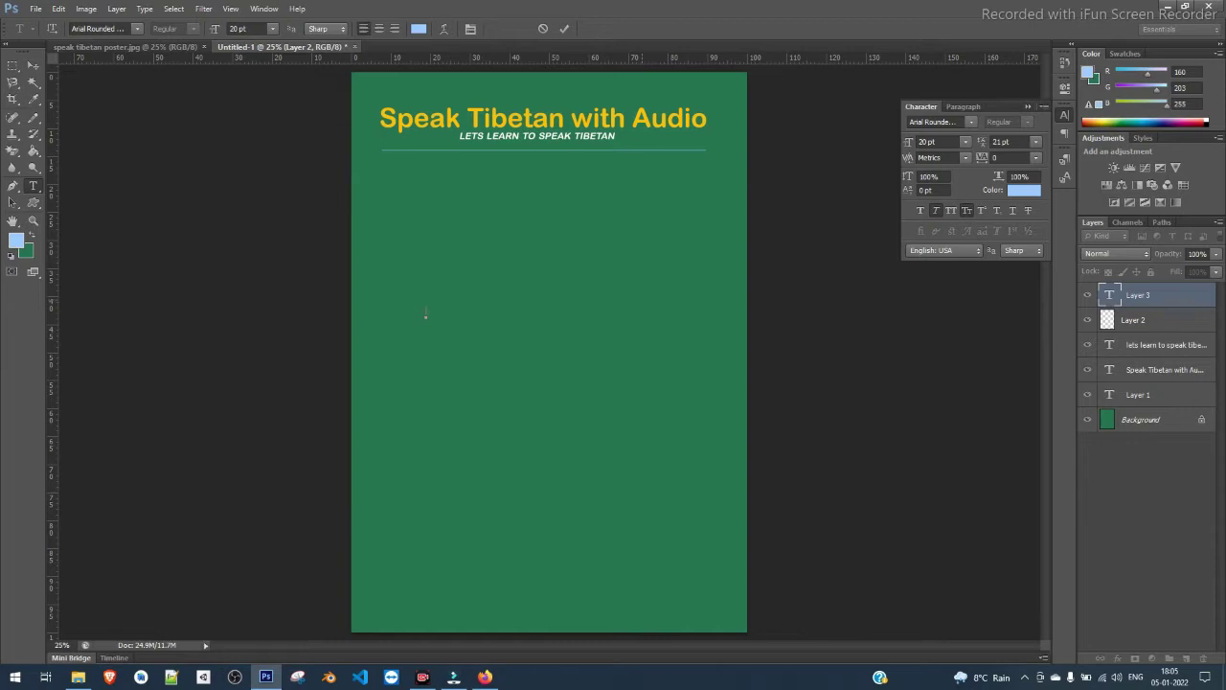
pyautogui.write('4dད་གསཏེ')
pyautogui.press('BackSpace')
pyautogui.press('BackSpace')
pyautogui.press('BackSpace')
pyautogui.press('BackSpace')
pyautogui.press('BackSpace')
pyautogui.press('BackSpace')
pyautogui.press('BackSpace')
pyautogui.write('བོད་སྐད་མཉེན་ཆས')
# Remove Faux Italic from the entire Tibetan line and set its color to white, #ffffff.
pyautogui.hotkey('ctrl', 'a')
pyautogui.click(936, 211)
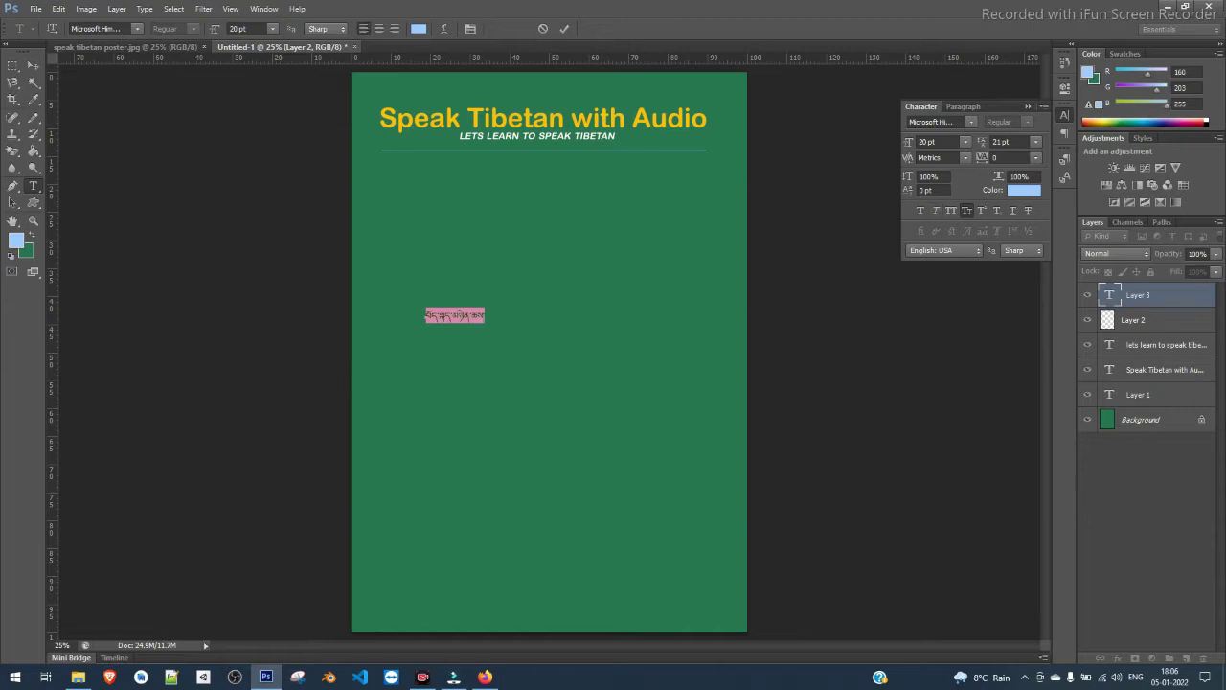
pyautogui.click(1024, 189)
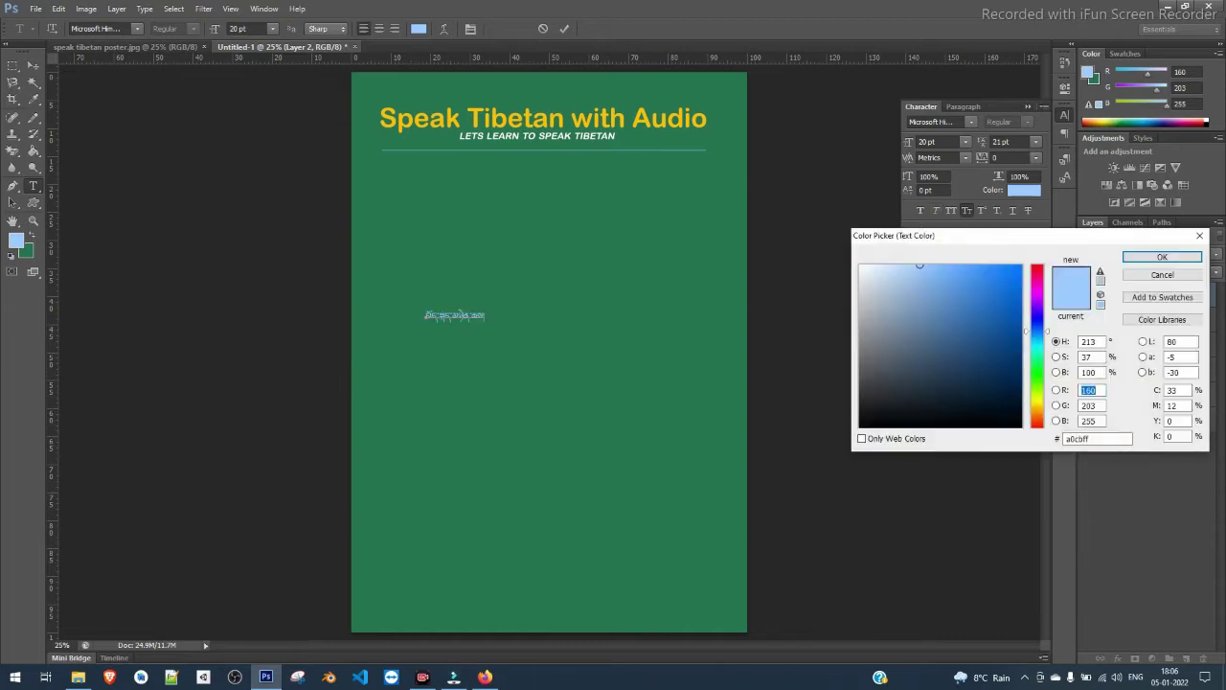
pyautogui.moveTo(905, 268); pyautogui.dragTo(861, 265)
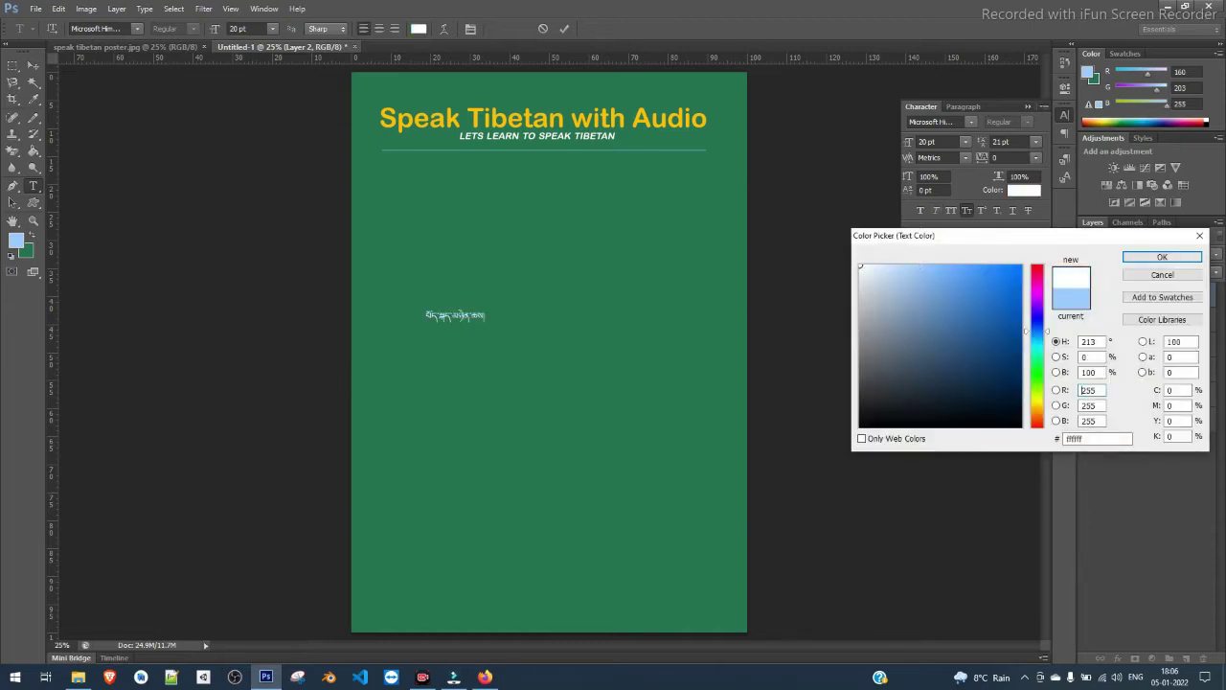
pyautogui.press('Return')
# Set the font size of the Tibetan line to 44 pt.
pyautogui.click(937, 141)
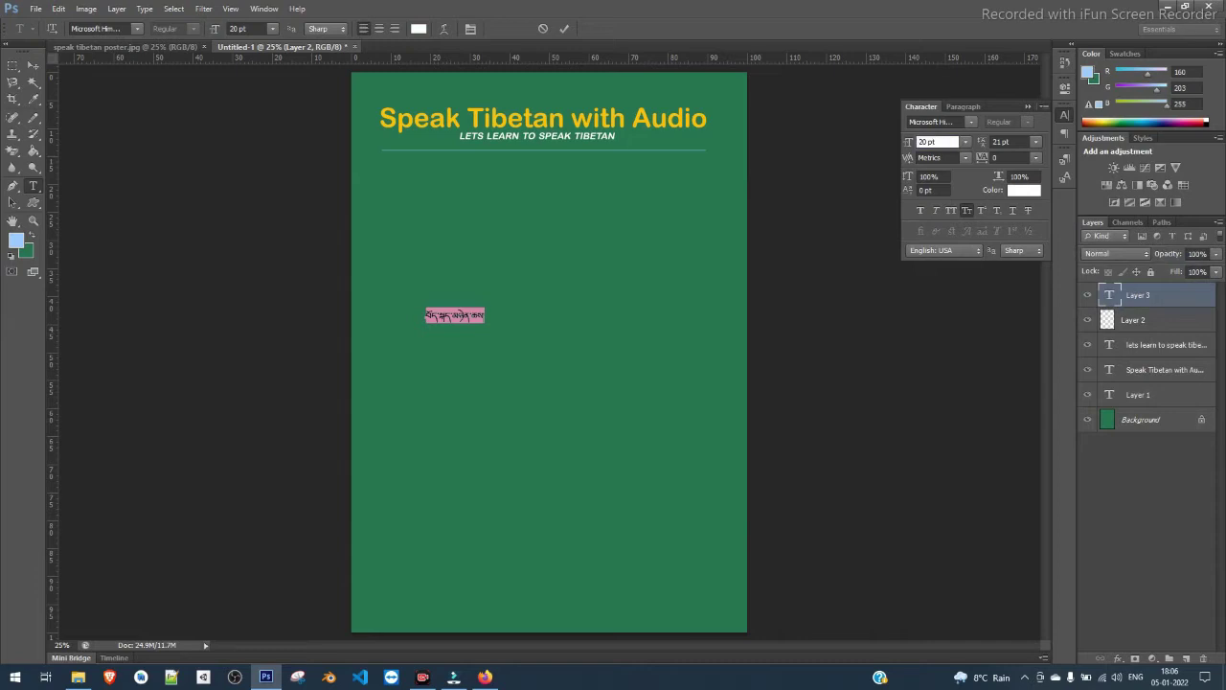
pyautogui.press('Up')
pyautogui.press('Up')
pyautogui.press('Up')
pyautogui.press('Up')
pyautogui.press('Up')
pyautogui.press('Up')
pyautogui.press('Up')
pyautogui.press('Up')
pyautogui.press('Up')
pyautogui.press('Up')
pyautogui.press('Up')
pyautogui.press('Up')
pyautogui.press('Up')
pyautogui.press('Up')
pyautogui.press('Up')
pyautogui.press('Up')
pyautogui.press('Up')
pyautogui.press('Up')
pyautogui.press('Up')
pyautogui.press('Up')
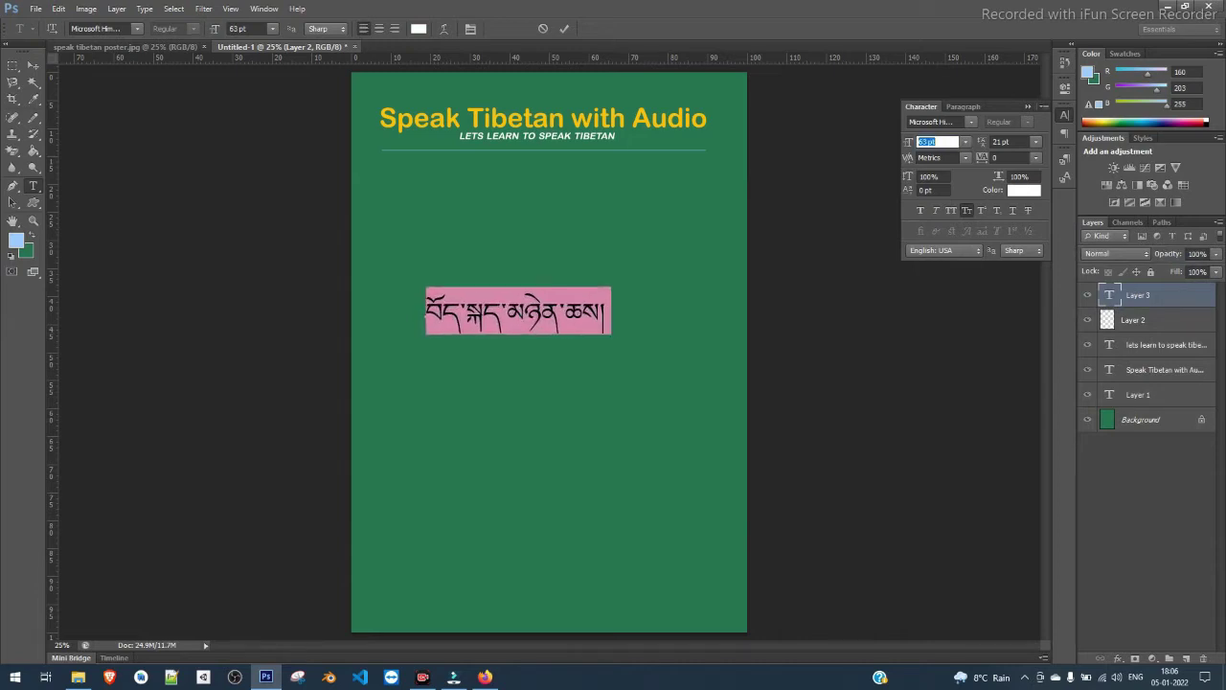
pyautogui.press('Down')
pyautogui.press('Down')
pyautogui.press('Down')
pyautogui.press('Down')
pyautogui.press('Down')
pyautogui.press('Down')
pyautogui.press('Down')
pyautogui.press('Down')
pyautogui.press('Down')
pyautogui.press('Down')
pyautogui.press('Down')
pyautogui.press('Down')
pyautogui.press('Down')
pyautogui.press('Down')
pyautogui.press('Down')
pyautogui.press('Down')
pyautogui.press('Down')
pyautogui.press('Down')
pyautogui.press('Down')
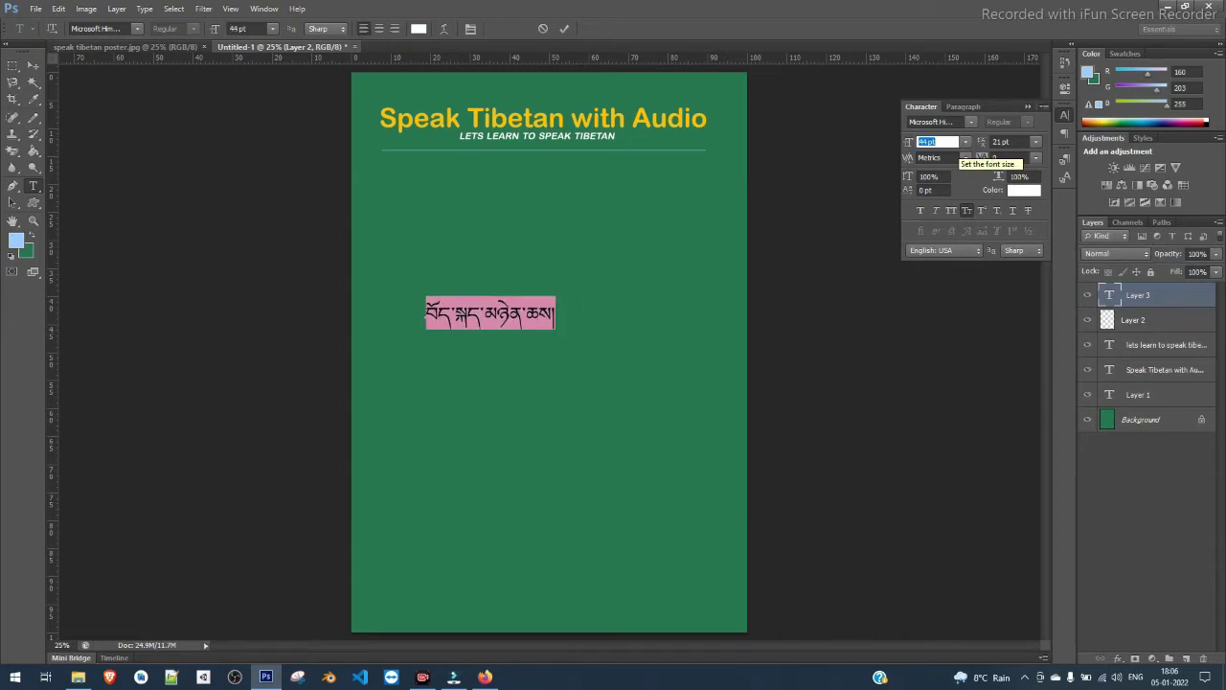
# Change the font of the Tibetan line to Monlam Uni OuChan2.
pyautogui.click(971, 122)
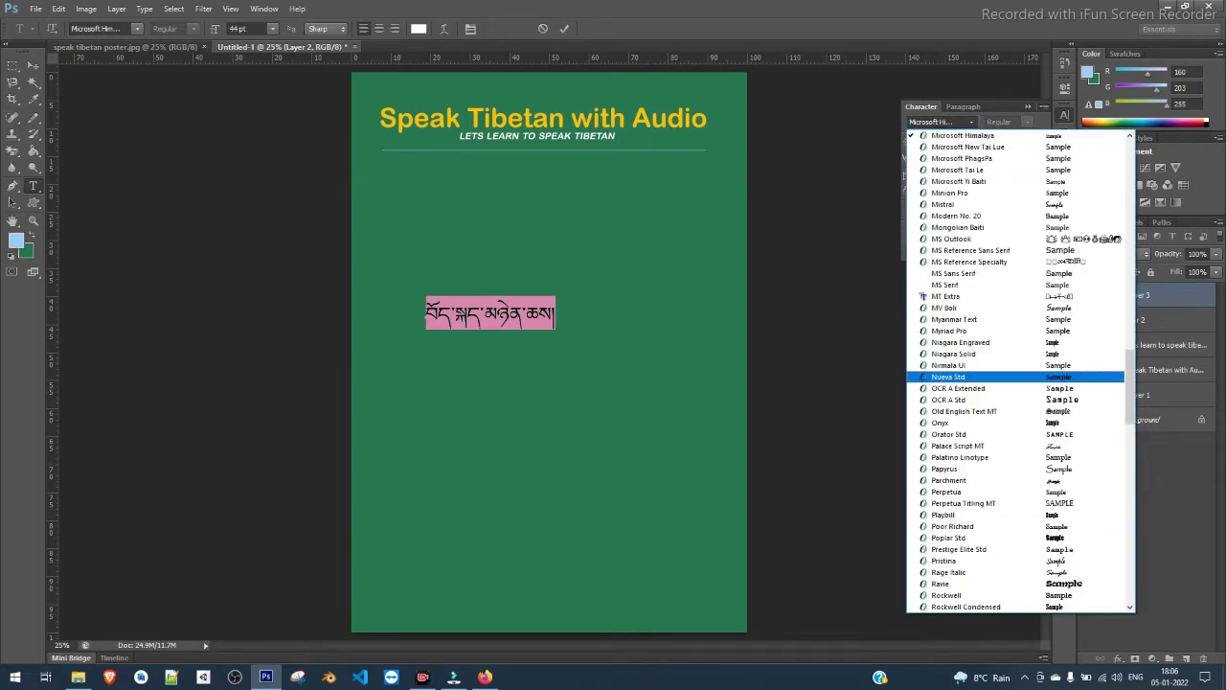
pyautogui.press('Escape')
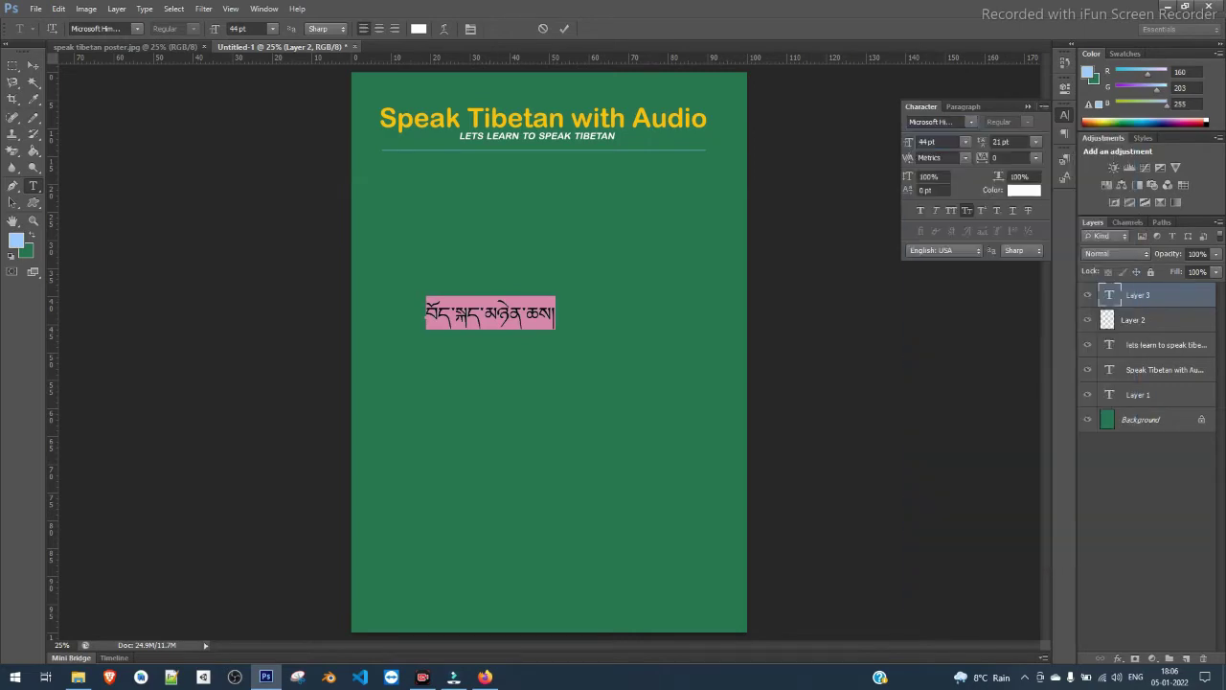
pyautogui.click(970, 121)
pyautogui.moveTo(1129, 379); pyautogui.dragTo(1130, 557)
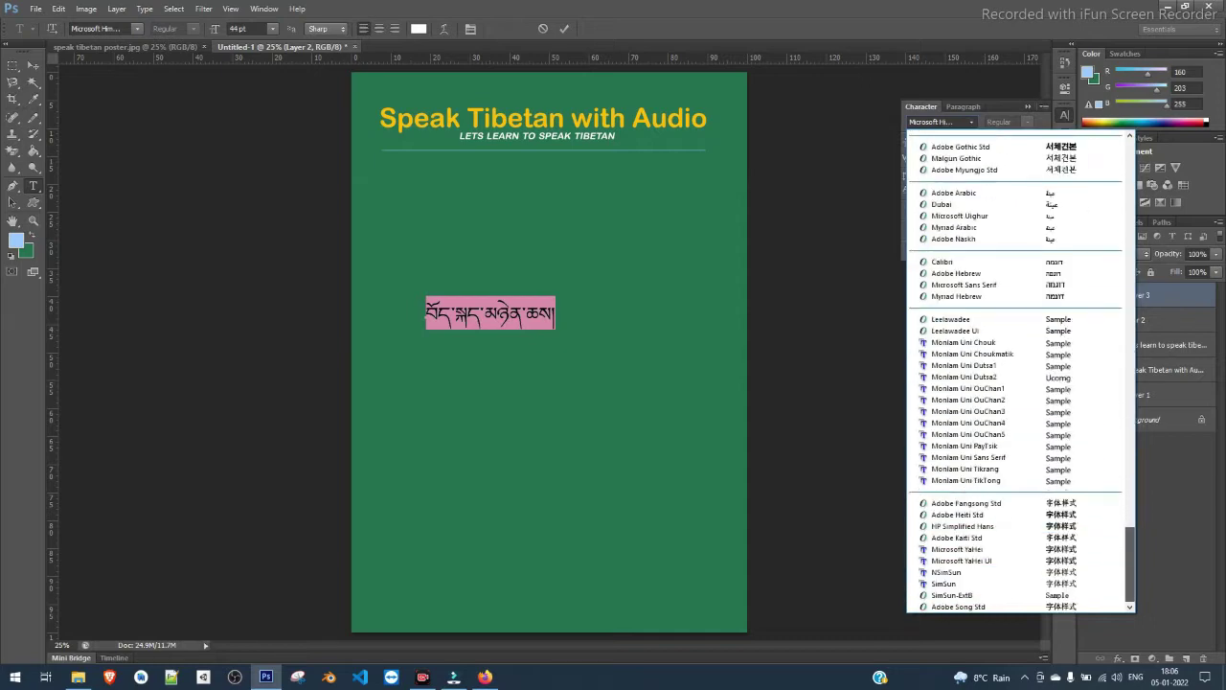
pyautogui.click(968, 399)
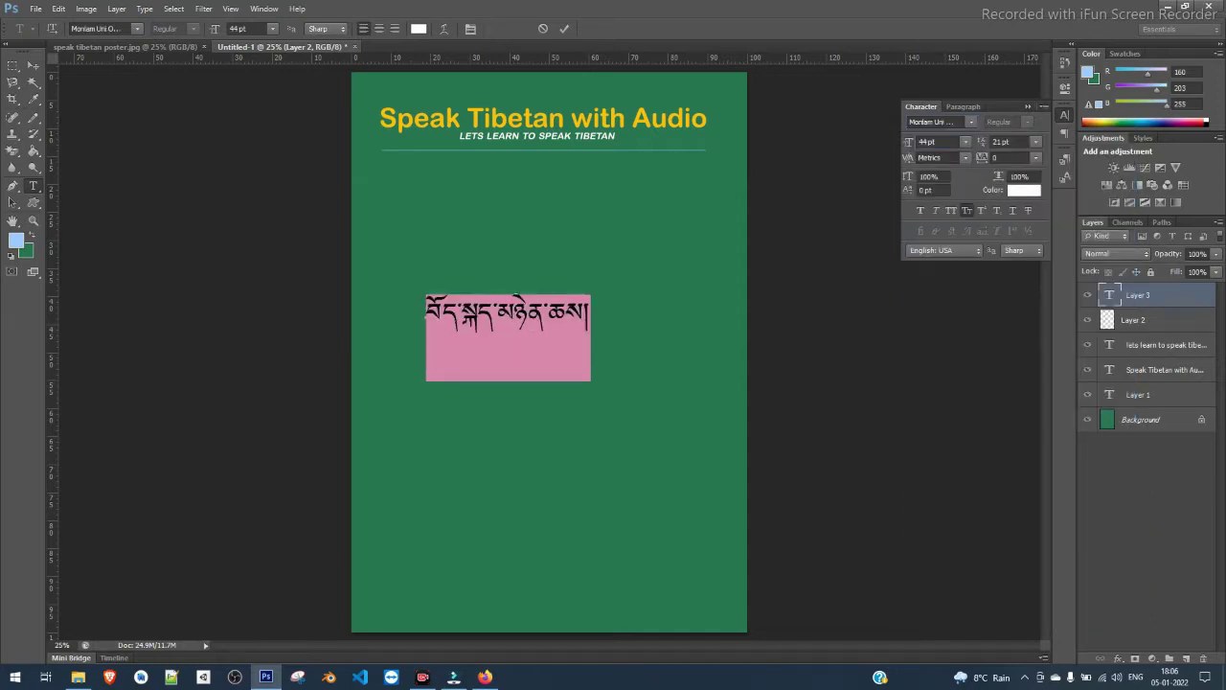
# Move the Tibetan line to the poster's upper edge, horizontally centered over the "Speak Tibetan with Audio" title.
pyautogui.click(32, 65)
pyautogui.moveTo(547, 292); pyautogui.dragTo(578, 81)
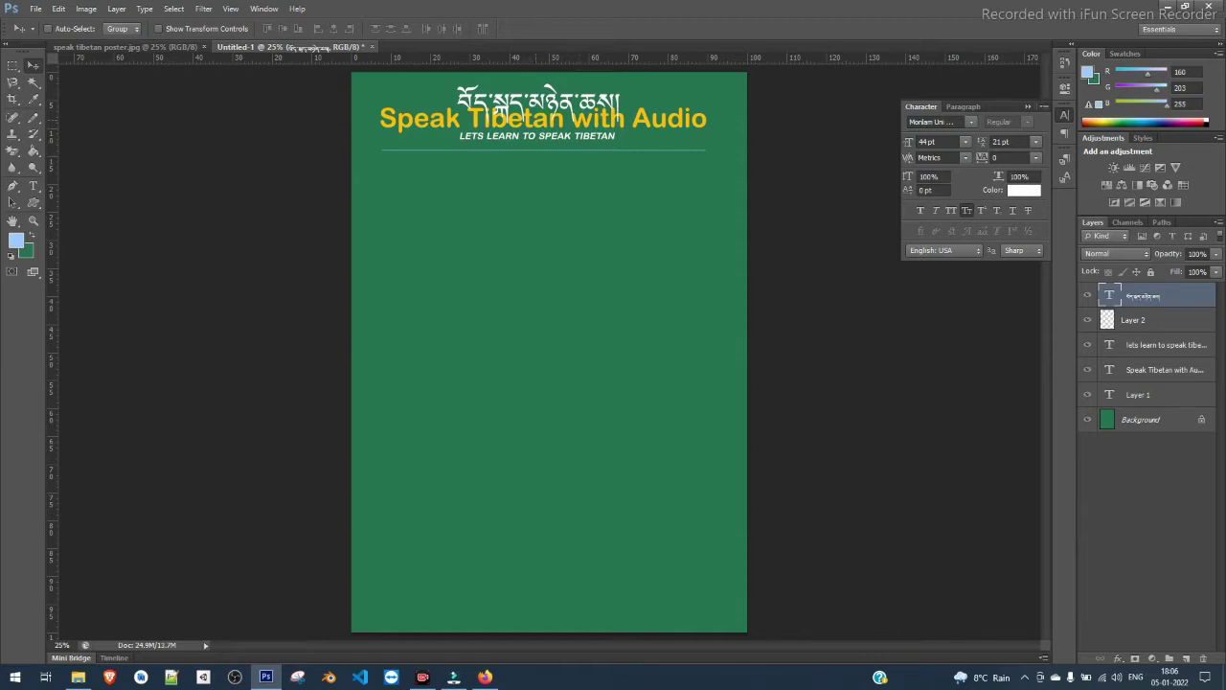
pyautogui.rightClick(536, 123)
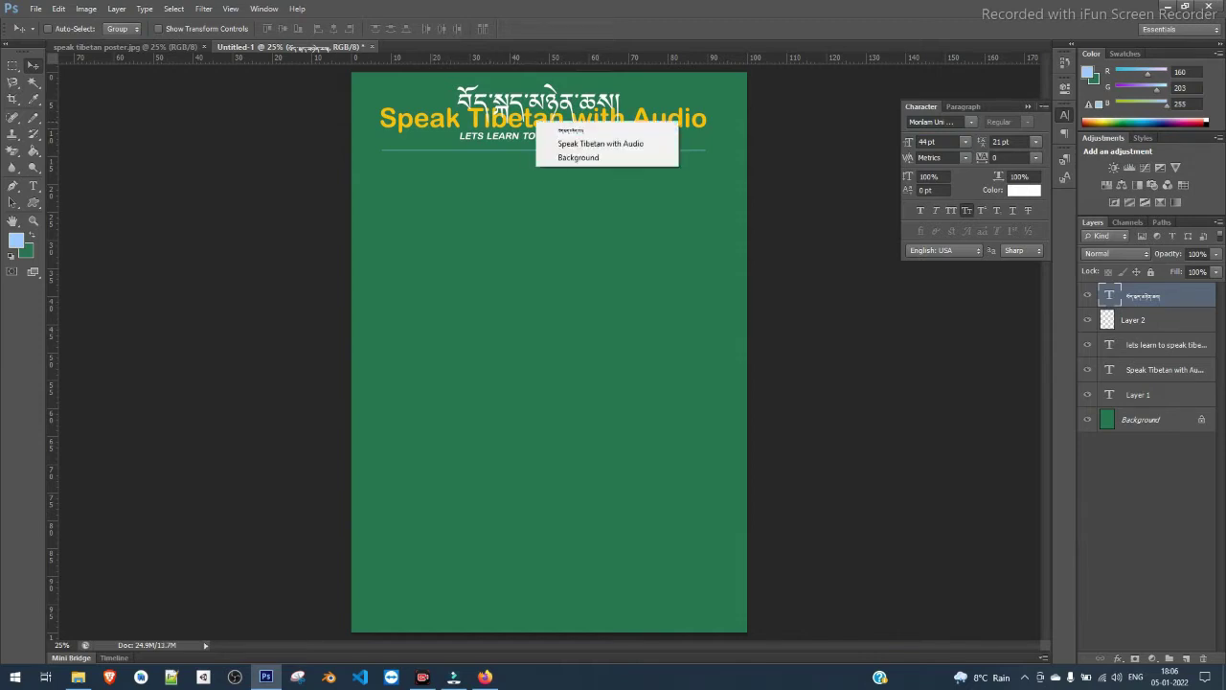
pyautogui.click(571, 129)
# Move the yellow "Speak Tibetan with Audio" title down so it sits directly below the Tibetan heading.
pyautogui.rightClick(419, 117)
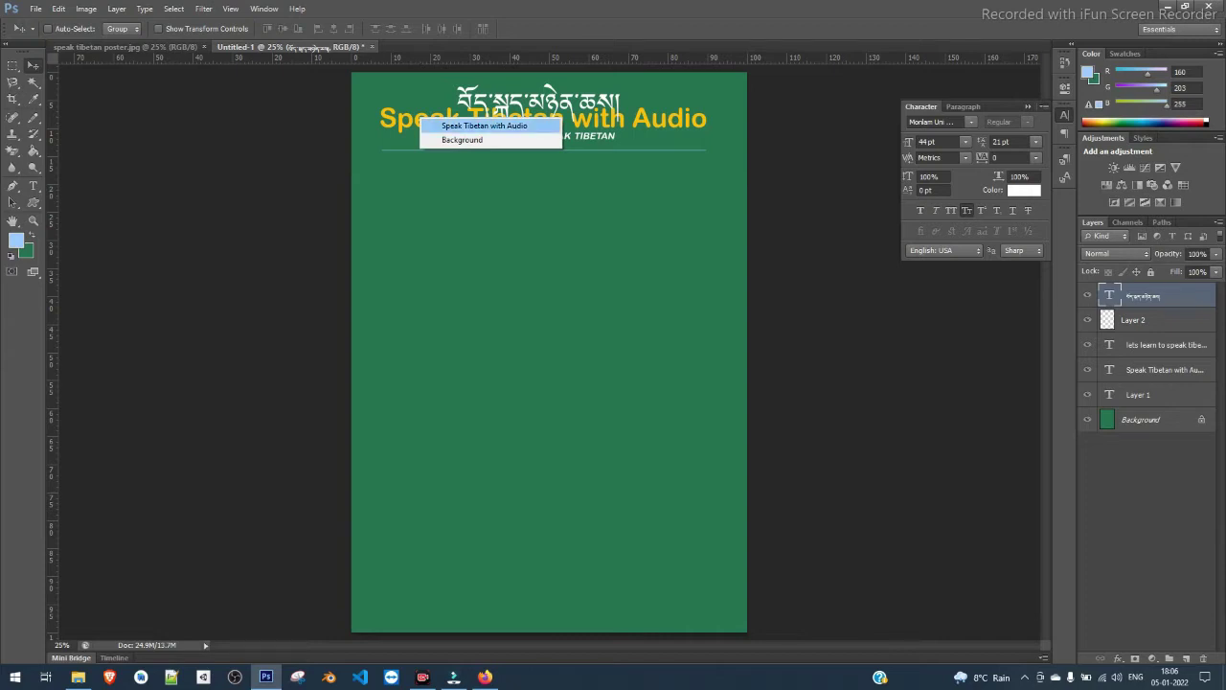
pyautogui.click(404, 119)
pyautogui.rightClick(403, 119)
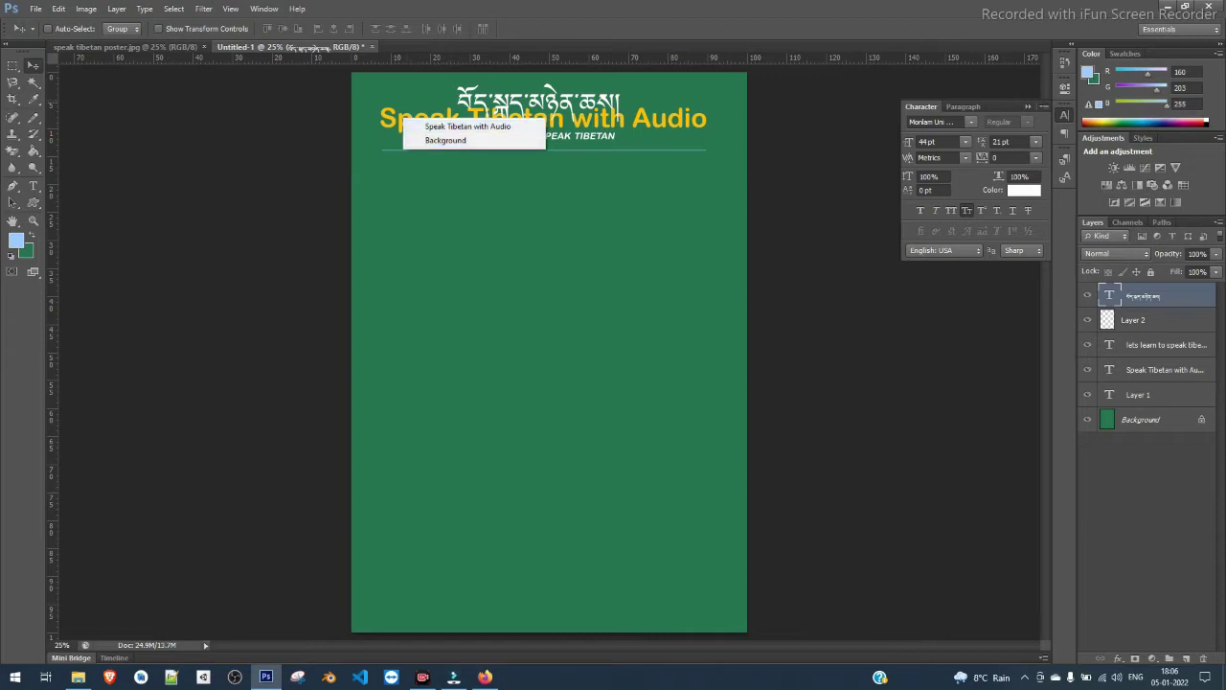
pyautogui.click(468, 127)
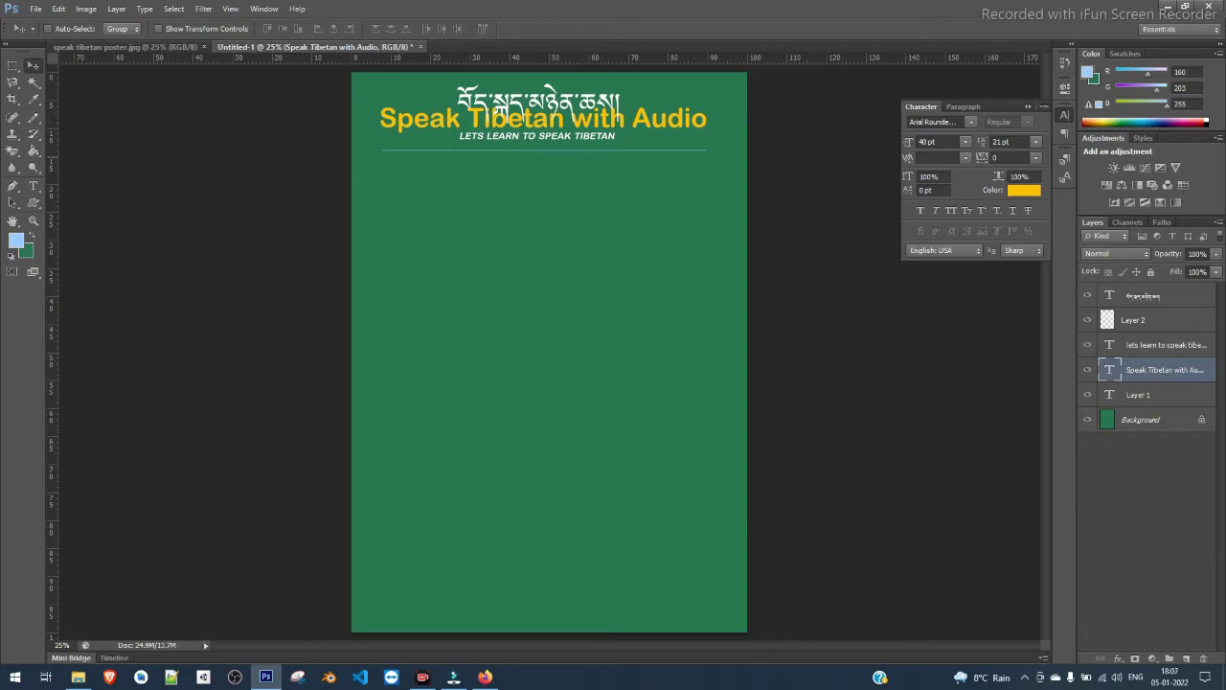
pyautogui.moveTo(439, 113)
pyautogui.mouseDown()
pyautogui.moveTo(439, 135)
pyautogui.moveTo(439, 104)
pyautogui.mouseUp()
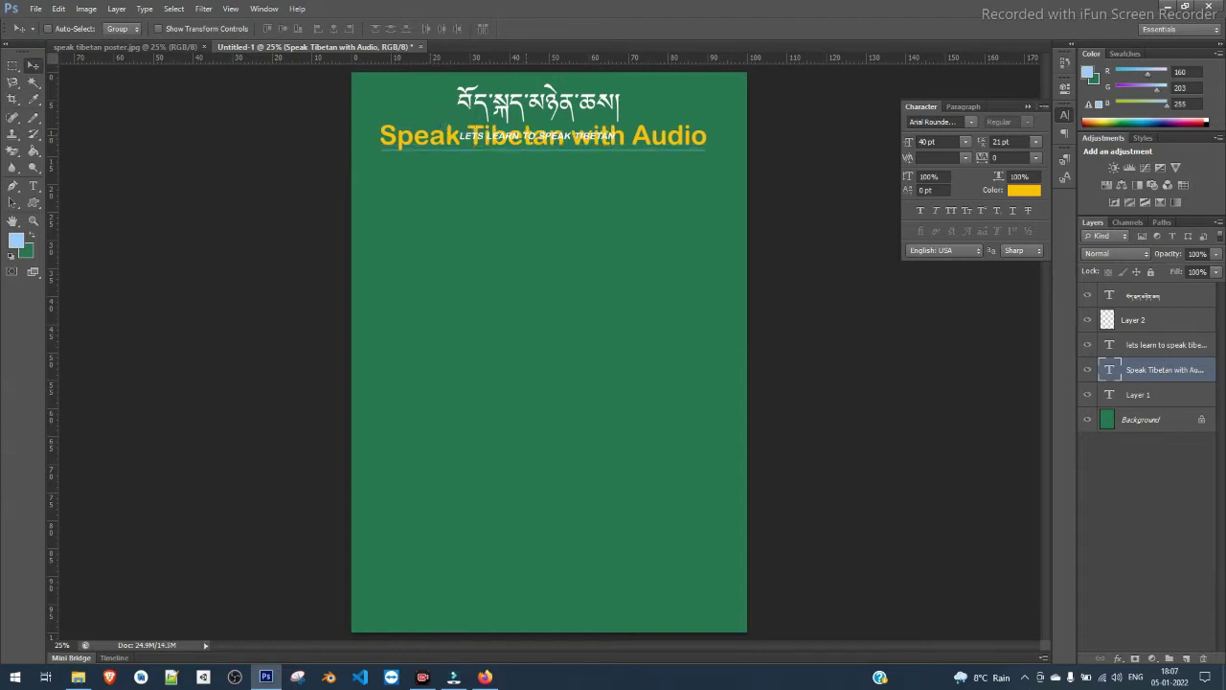
# Move the "lets learn to speak tibetan" subtitle down to just below the yellow title, horizontally centered.
pyautogui.rightClick(527, 136)
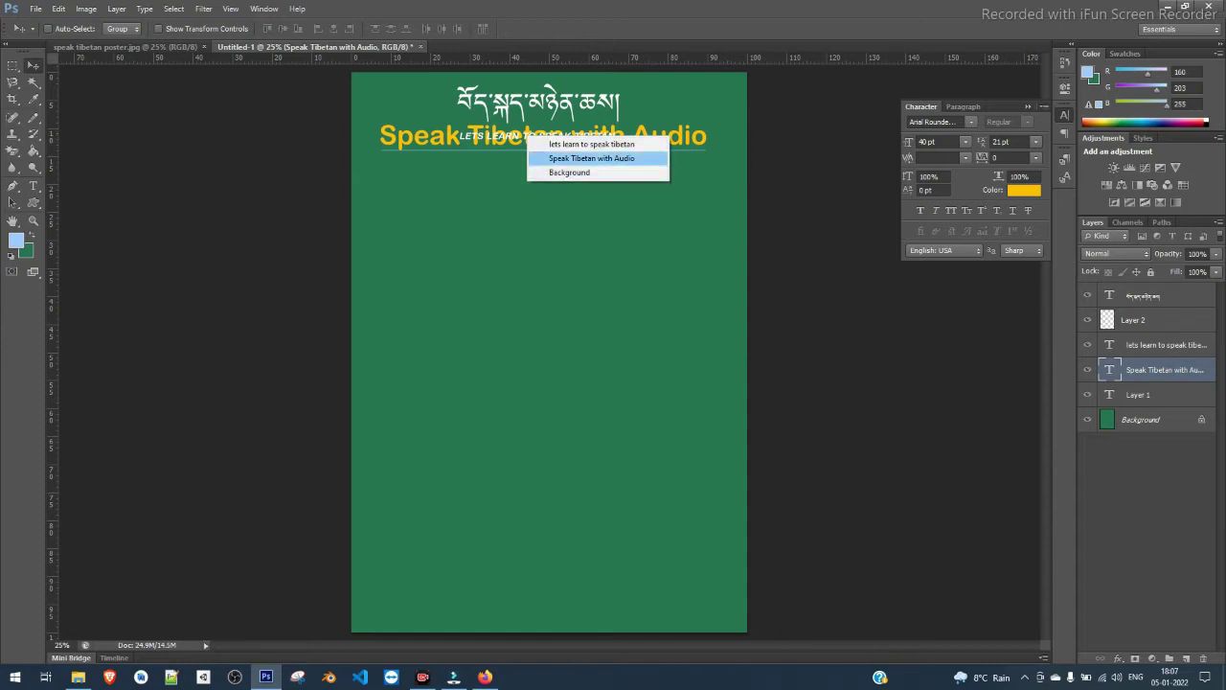
pyautogui.click(591, 144)
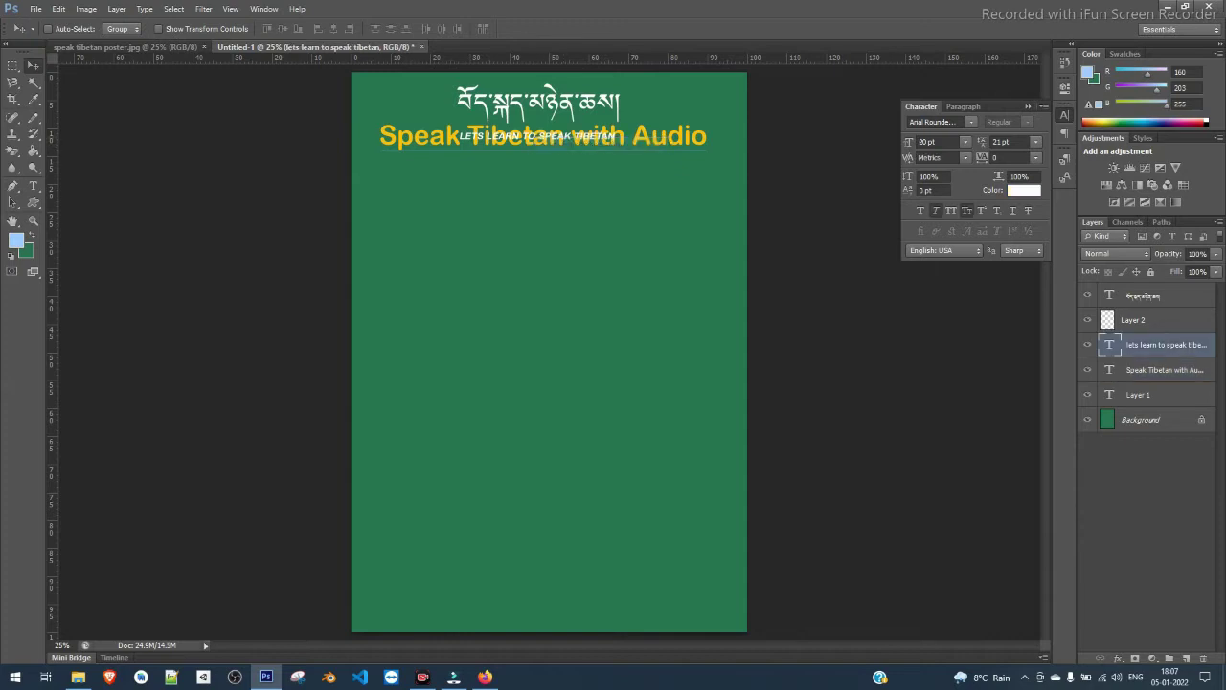
pyautogui.moveTo(543, 108); pyautogui.dragTo(542, 125)
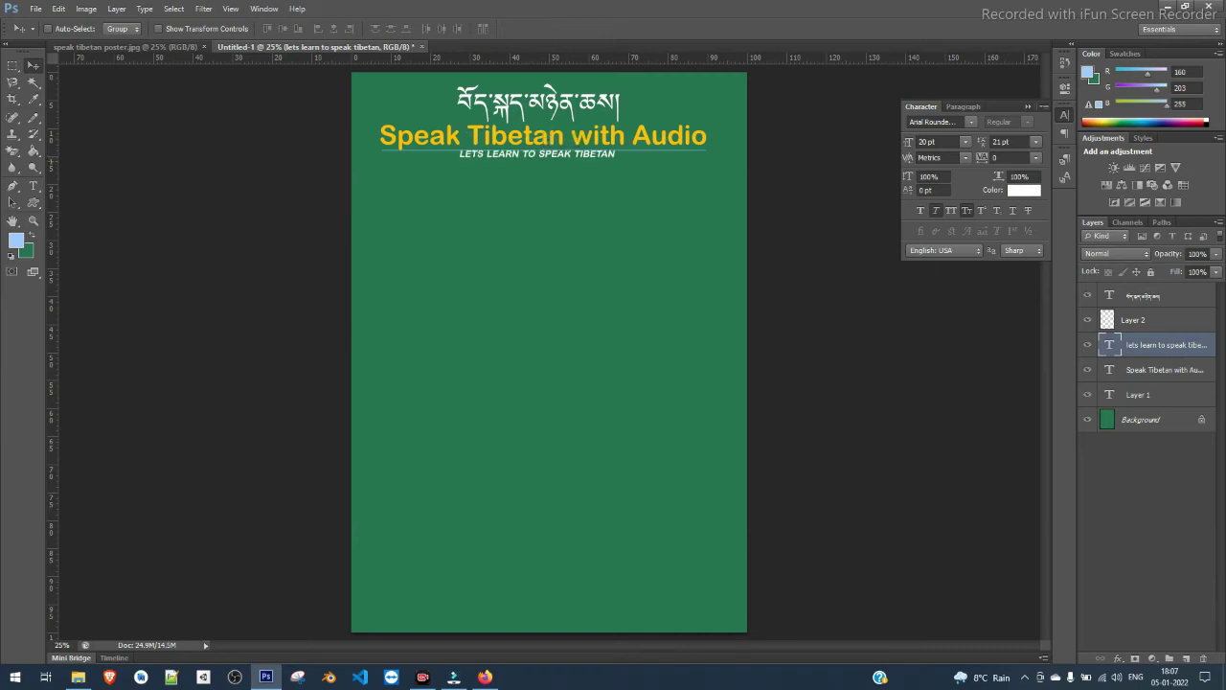
pyautogui.rightClick(448, 151)
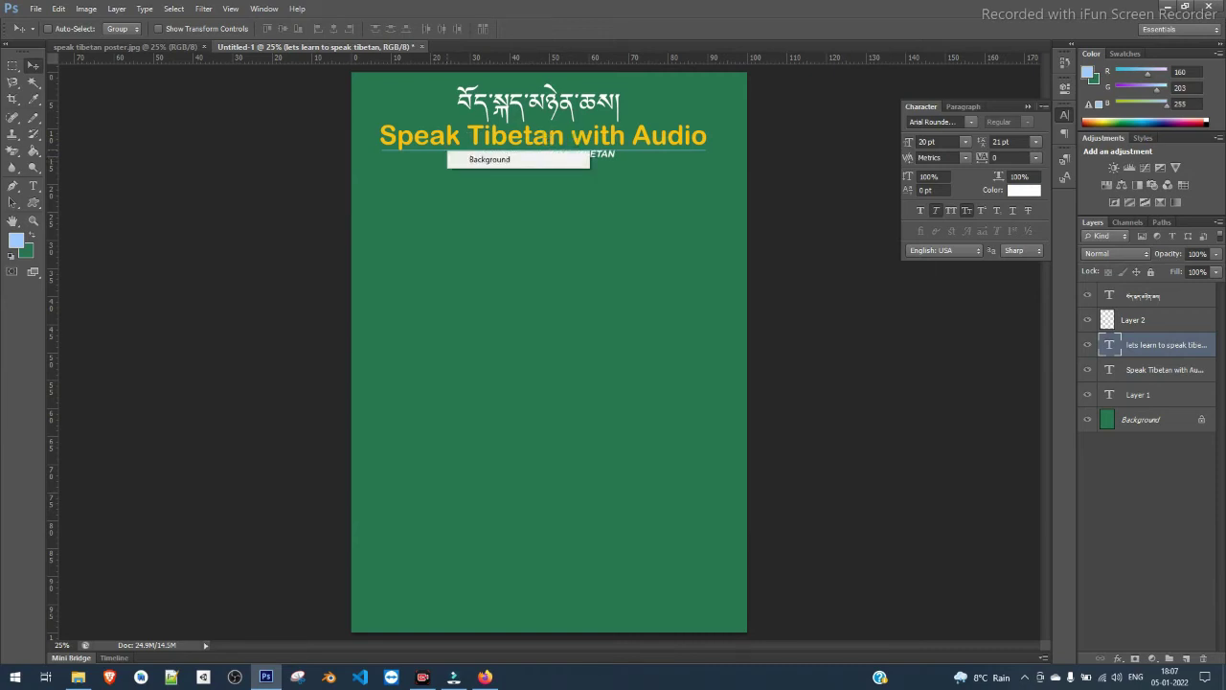
pyautogui.click(445, 150)
pyautogui.rightClick(444, 148)
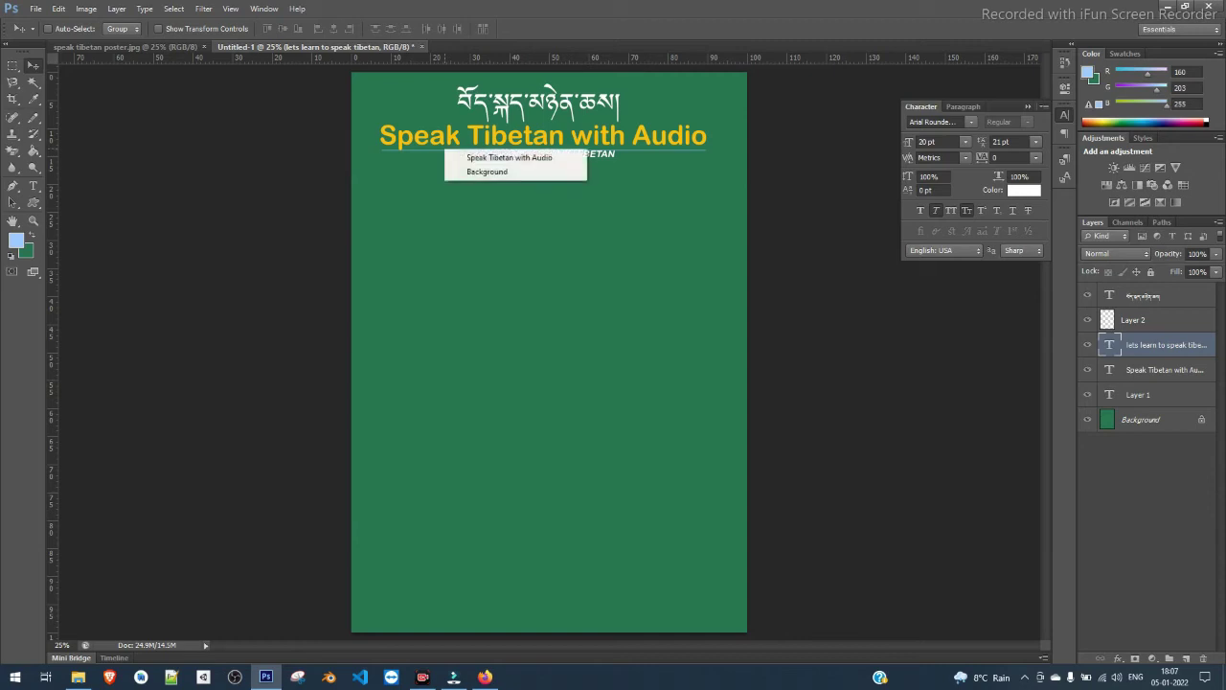
pyautogui.click(444, 150)
pyautogui.rightClick(441, 151)
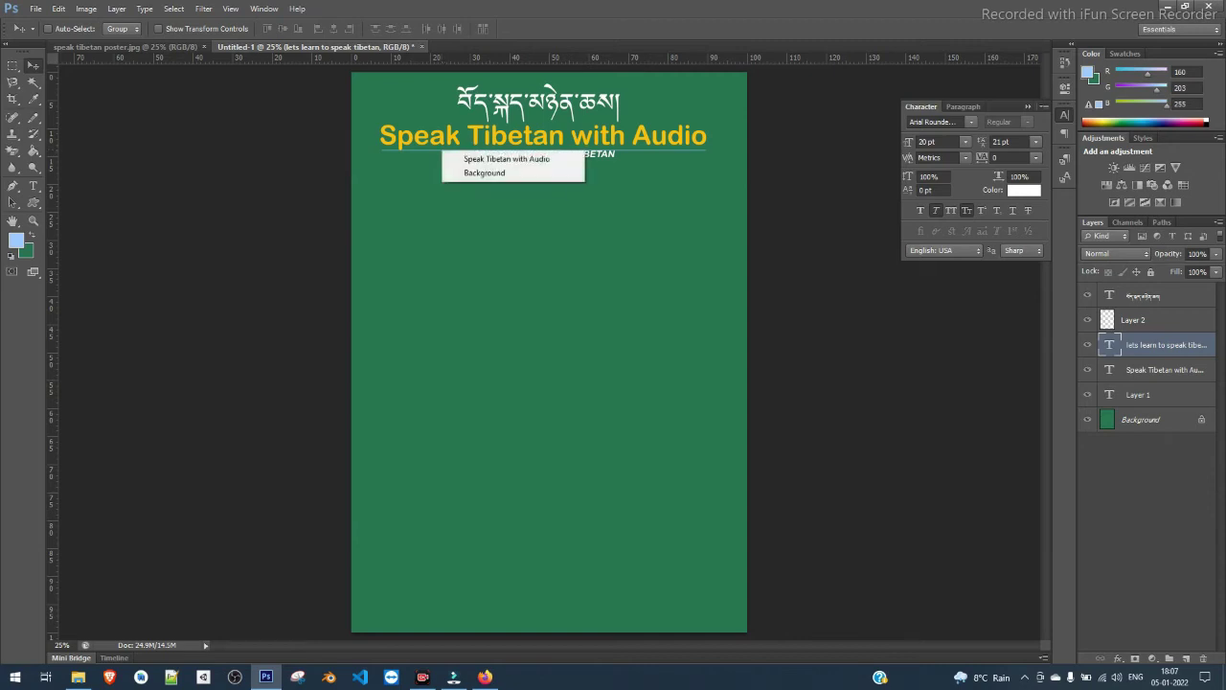
pyautogui.click(440, 149)
pyautogui.rightClick(436, 149)
pyautogui.click(436, 149)
pyautogui.rightClick(432, 151)
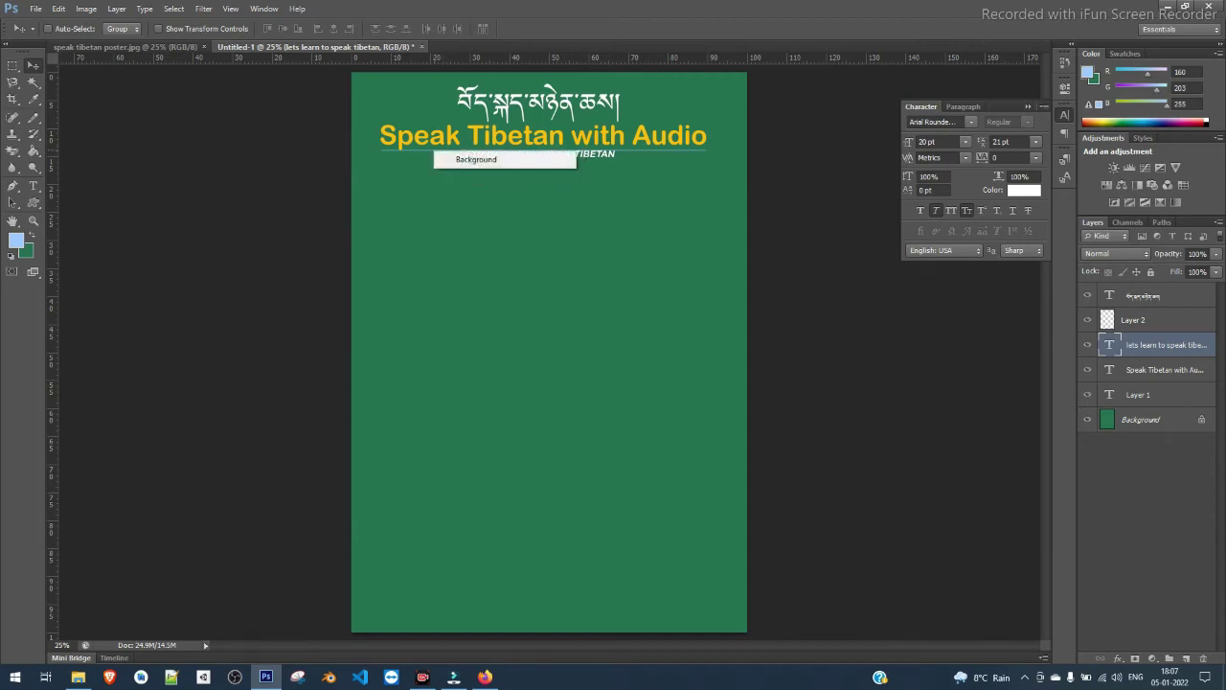
pyautogui.click(432, 151)
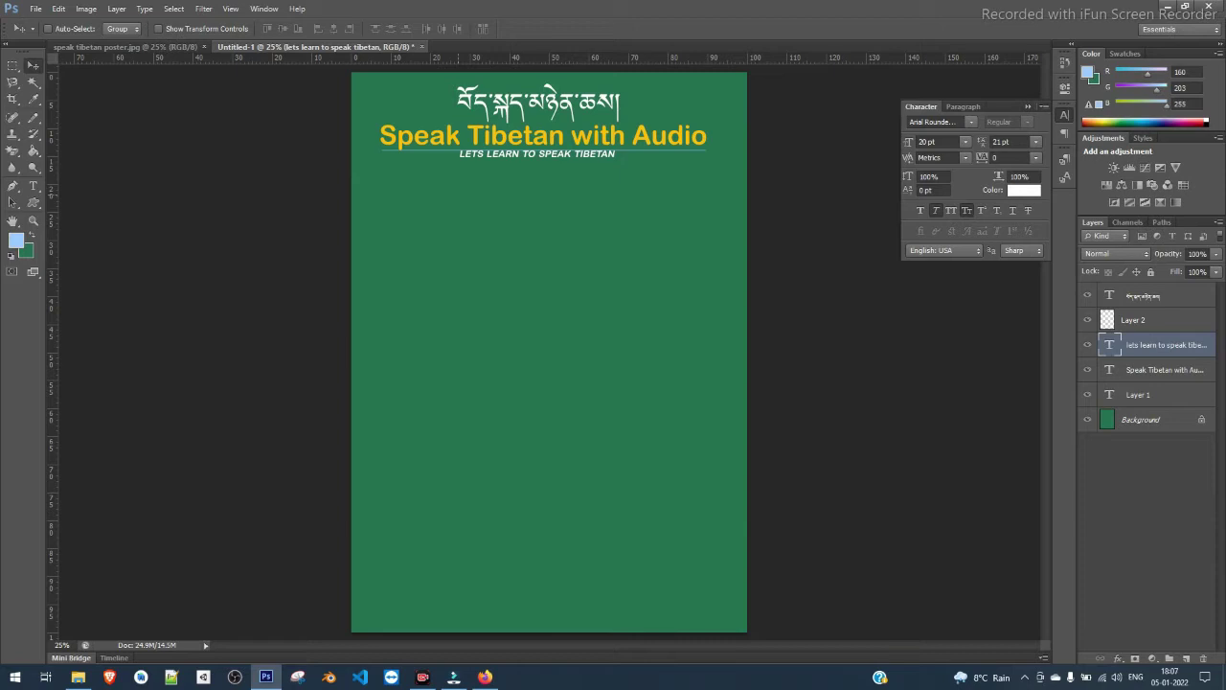
# Move the divider line on Layer 2 straight down until it sits clearly below the white subtitle.
pyautogui.hotkey('ctrl', '+')
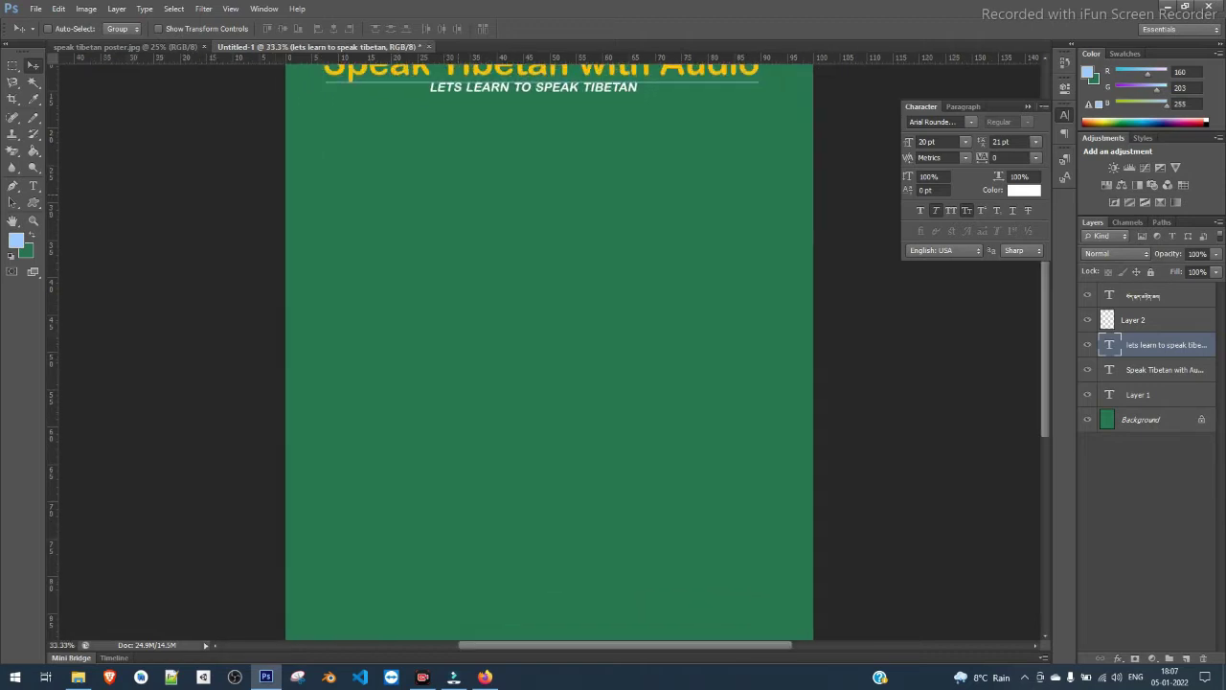
pyautogui.scroll(5, 549, 345)
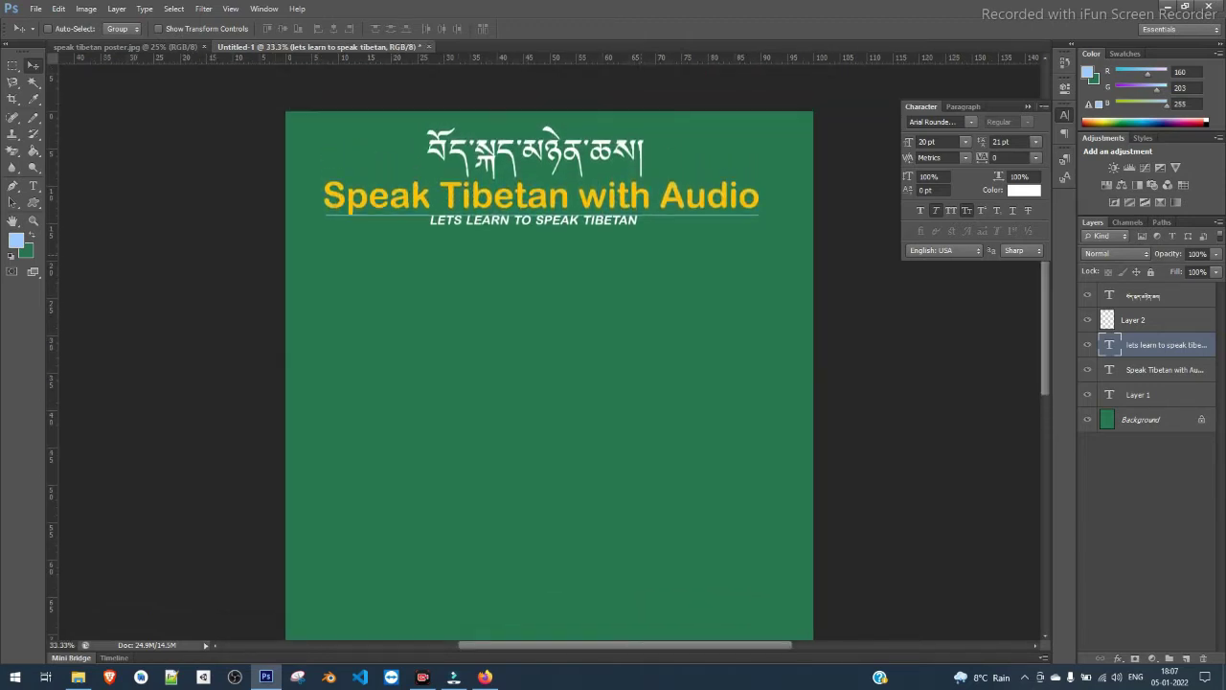
pyautogui.hotkey('ctrl', '+')
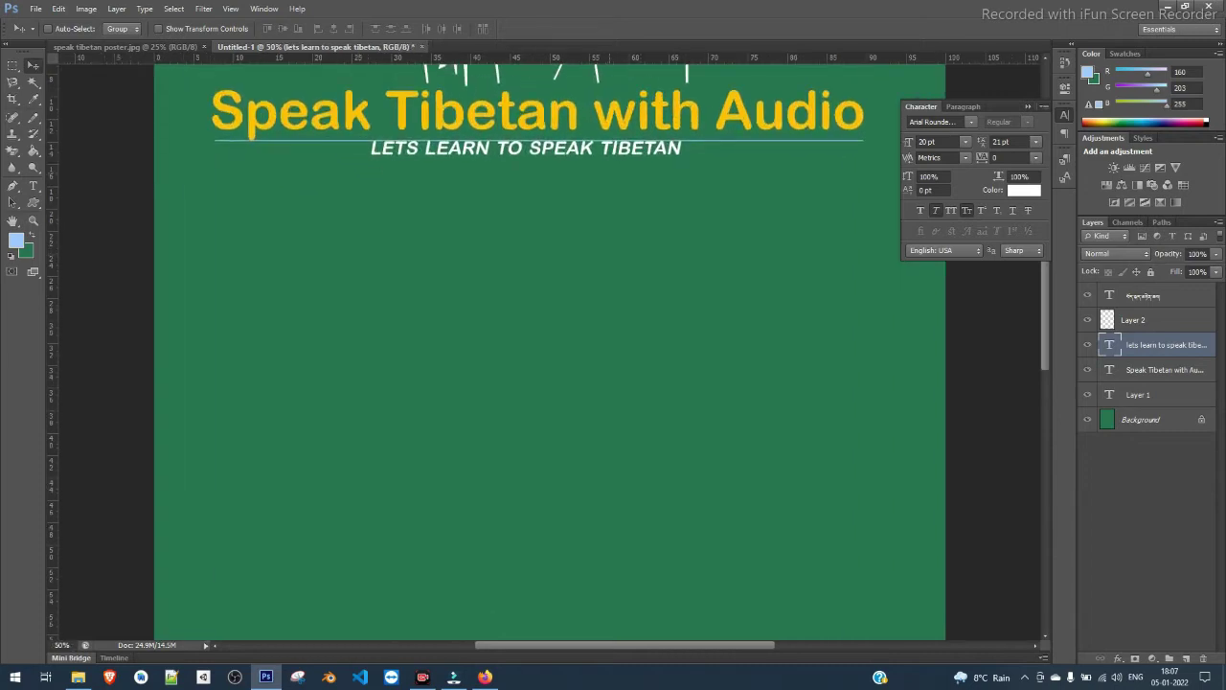
pyautogui.scroll(2, 549, 345)
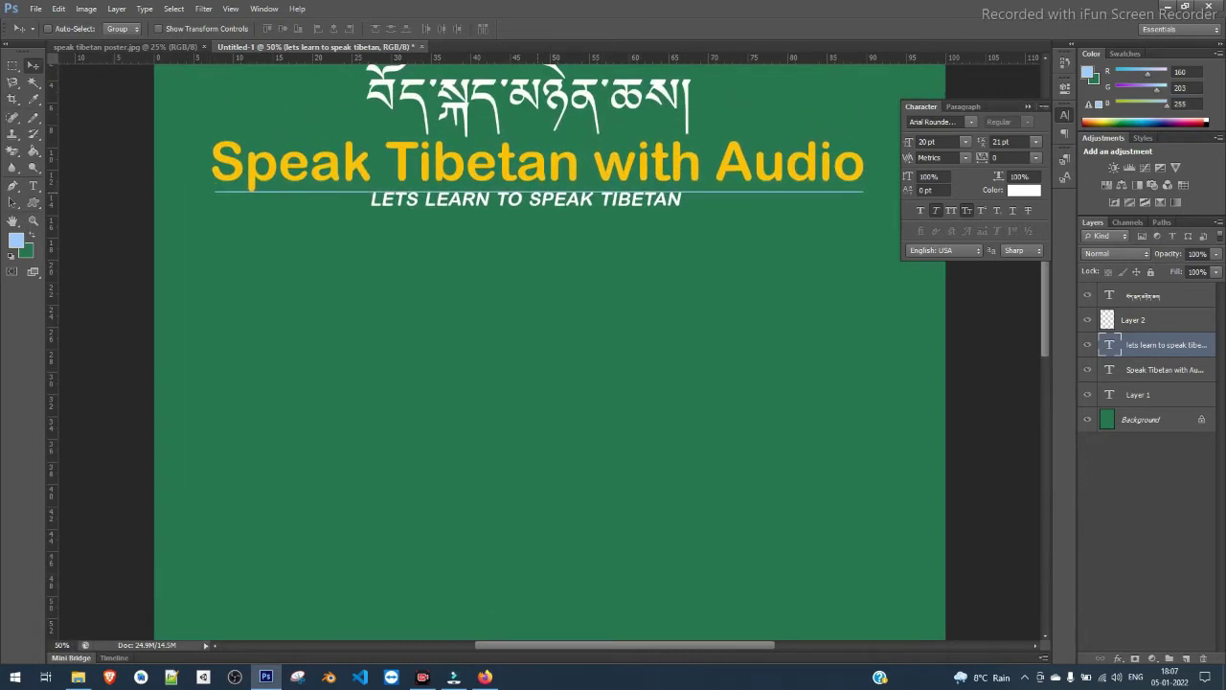
pyautogui.rightClick(537, 193)
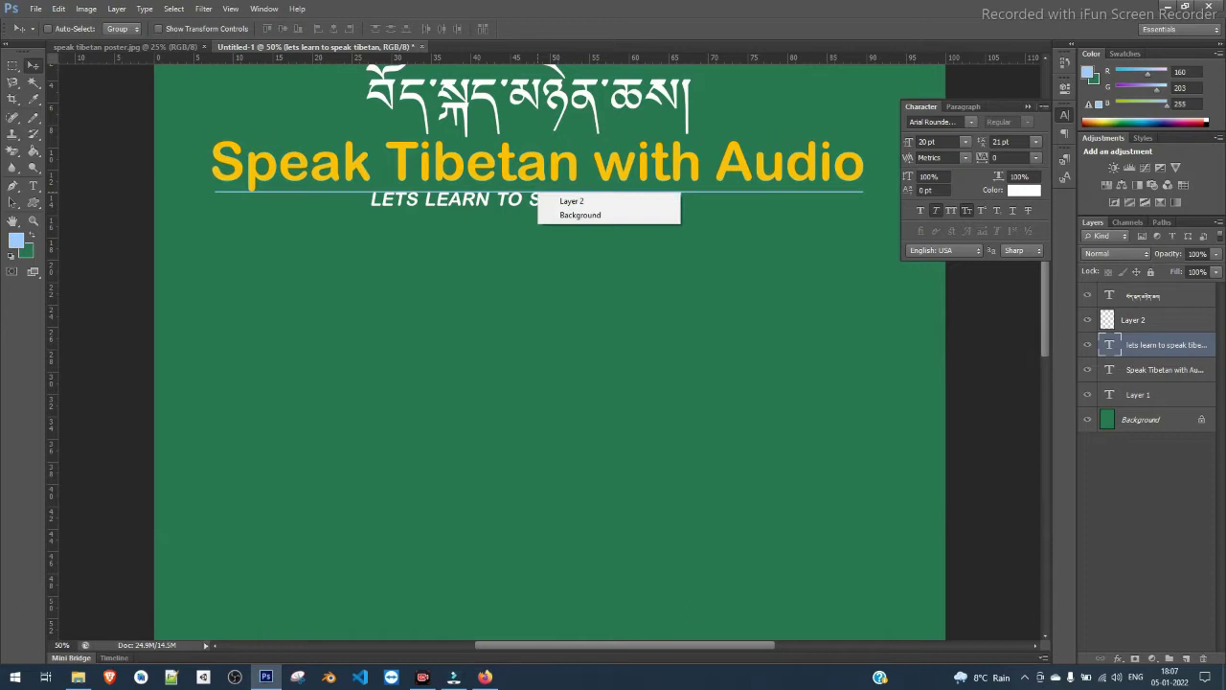
pyautogui.click(572, 201)
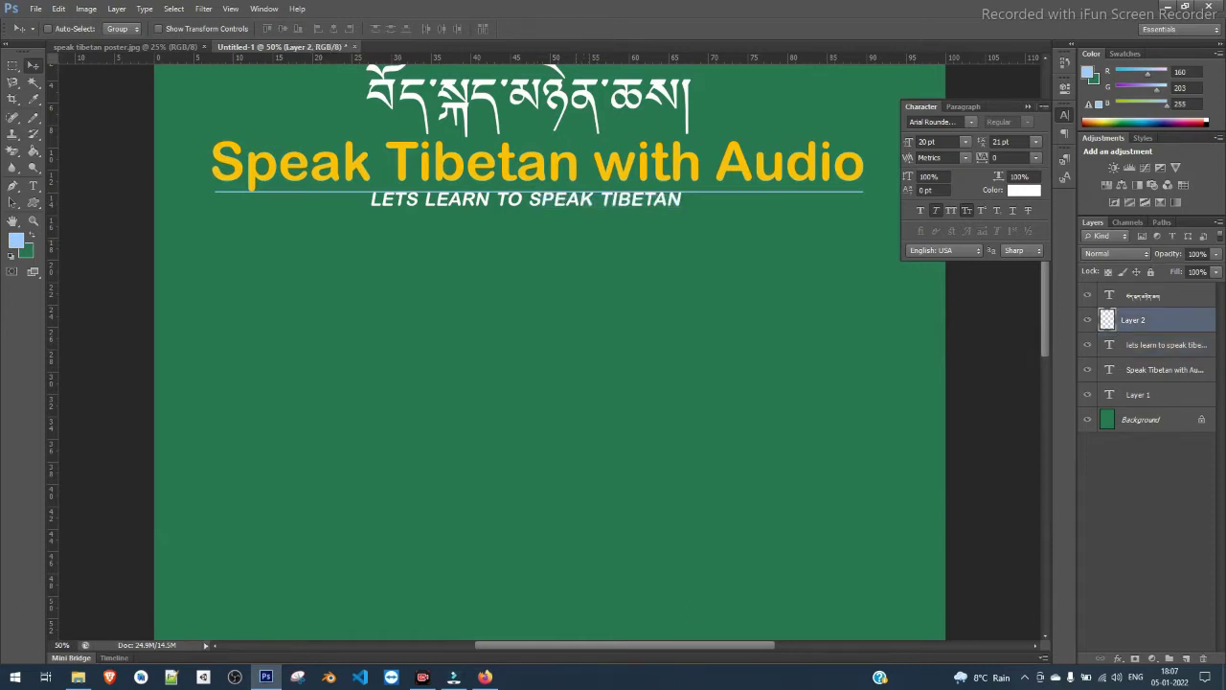
pyautogui.press('Down')
pyautogui.press('Down')
pyautogui.press('Down')
pyautogui.press('Down')
pyautogui.press('Down')
pyautogui.press('Down')
pyautogui.press('Down')
pyautogui.press('Down')
pyautogui.press('Down')
pyautogui.press('Down')
pyautogui.press('Down')
pyautogui.press('Down')
pyautogui.press('Down')
pyautogui.press('Down')
pyautogui.press('Down')
pyautogui.press('Down')
pyautogui.press('Down')
pyautogui.press('Down')
pyautogui.press('Down')
pyautogui.press('Down')
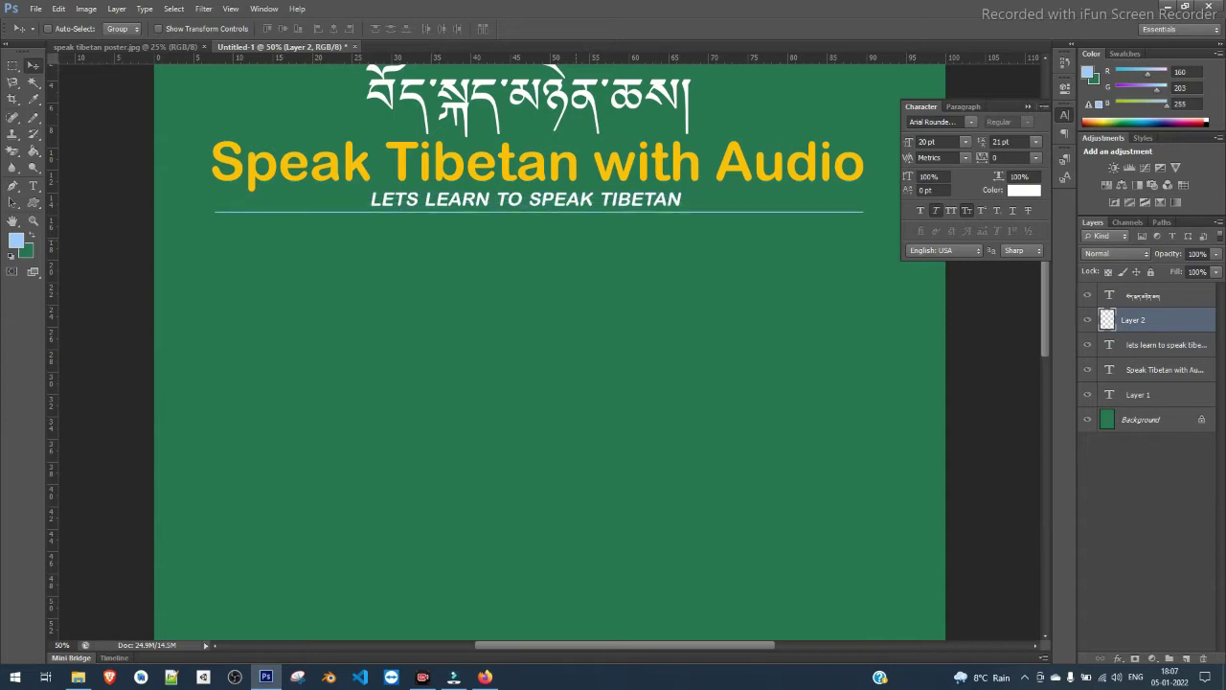
pyautogui.press('Down')
pyautogui.press('Down')
pyautogui.press('Down')
pyautogui.press('Down')
pyautogui.press('Down')
pyautogui.press('Down')
pyautogui.press('Down')
pyautogui.press('Down')
pyautogui.press('Down')
pyautogui.press('Down')
pyautogui.press('Down')
pyautogui.press('Down')
pyautogui.press('Down')
pyautogui.press('Down')
pyautogui.press('Down')
pyautogui.press('Down')
pyautogui.press('Down')
pyautogui.press('Down')
pyautogui.press('Down')
pyautogui.press('Down')
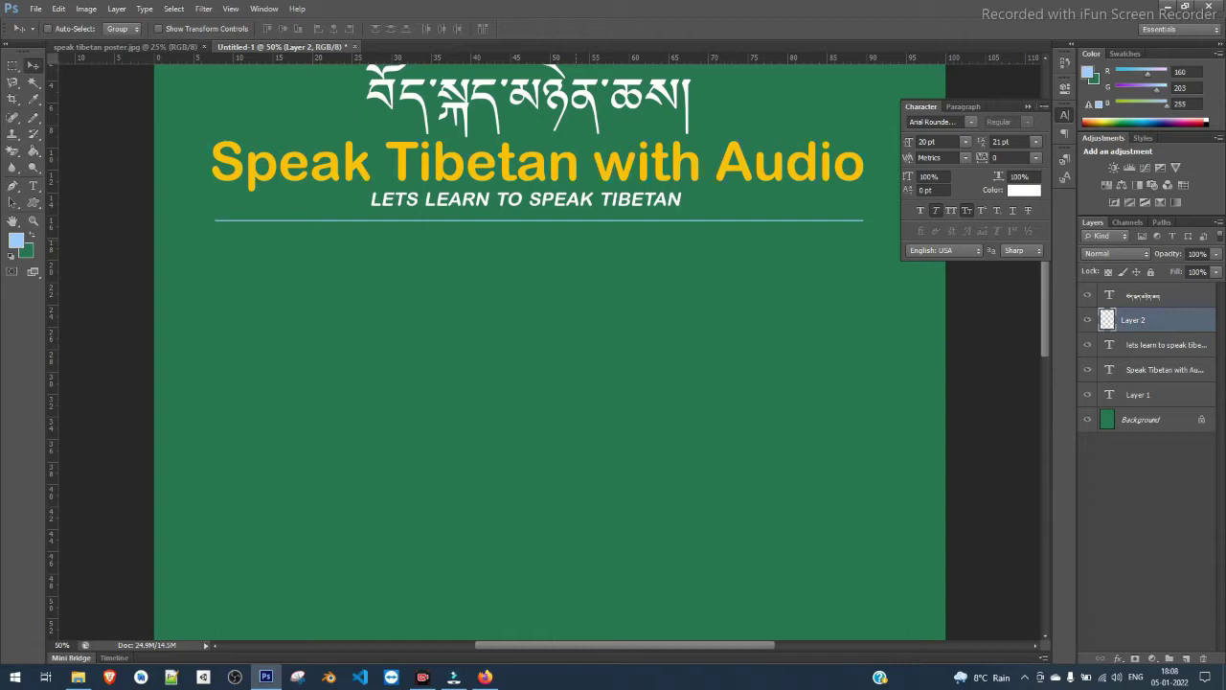
pyautogui.hotkey('alt', 'shift')
pyautogui.hotkey('ctrl', 'o')
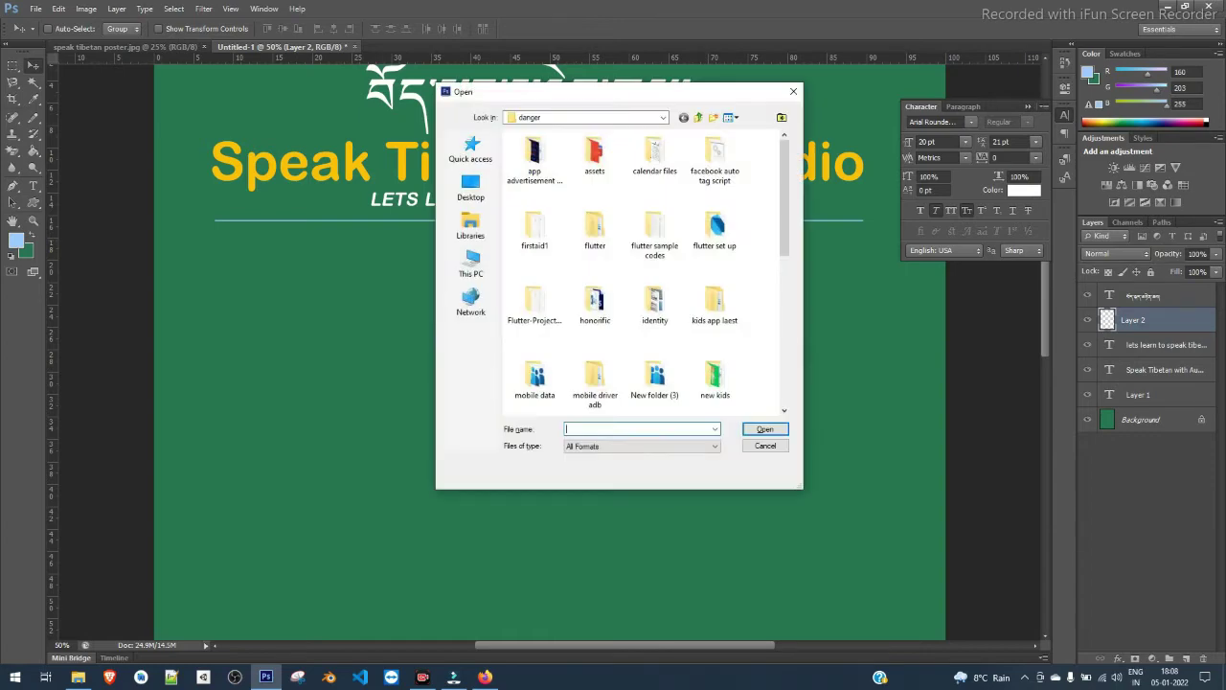
pyautogui.press('Escape')
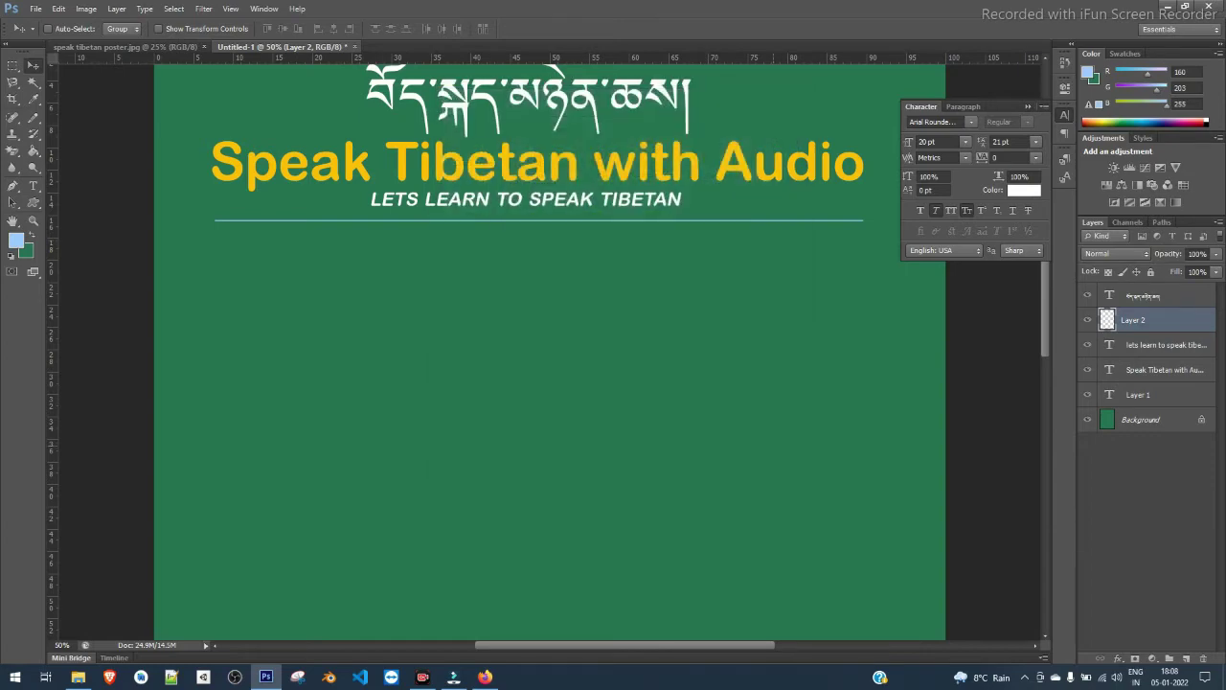
pyautogui.hotkey('ctrl', '0')
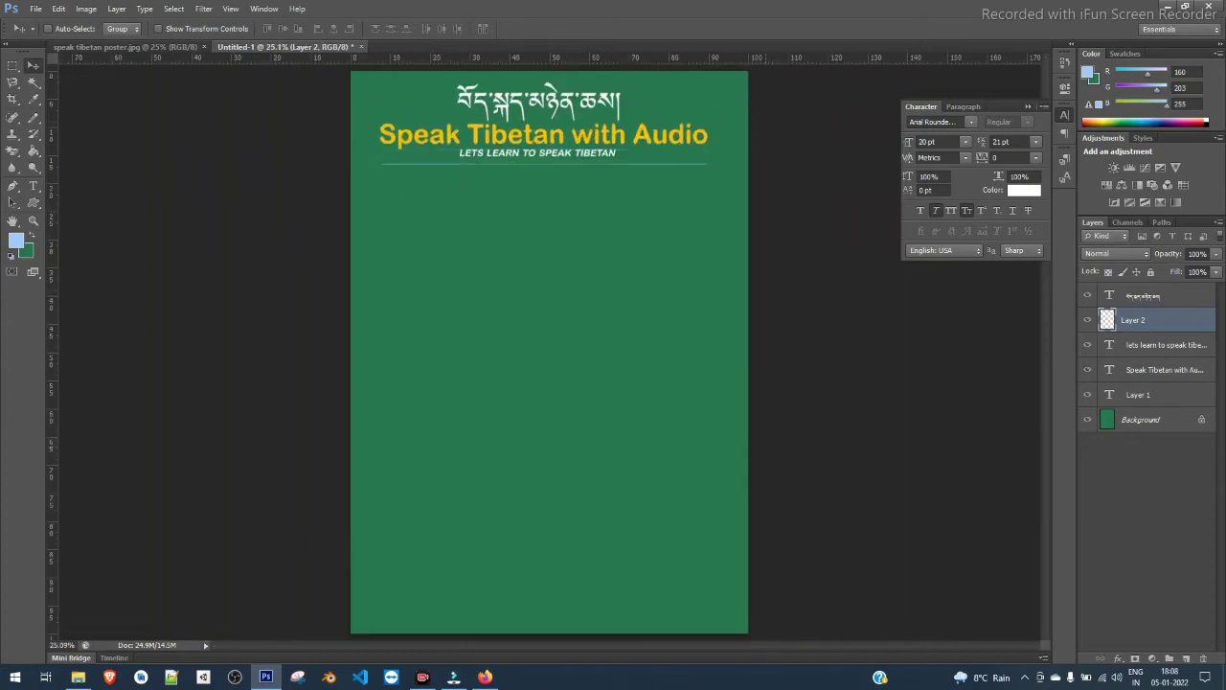
pyautogui.hotkey('ctrl', '+')
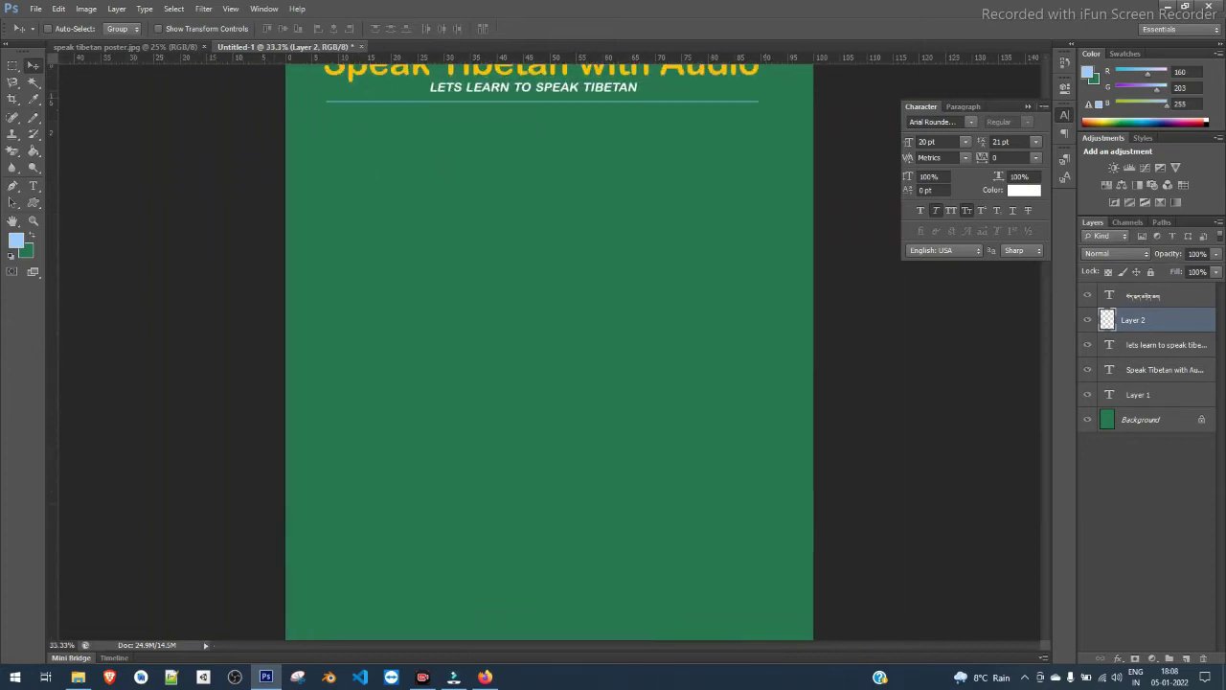
pyautogui.hotkey('ctrl', '-')
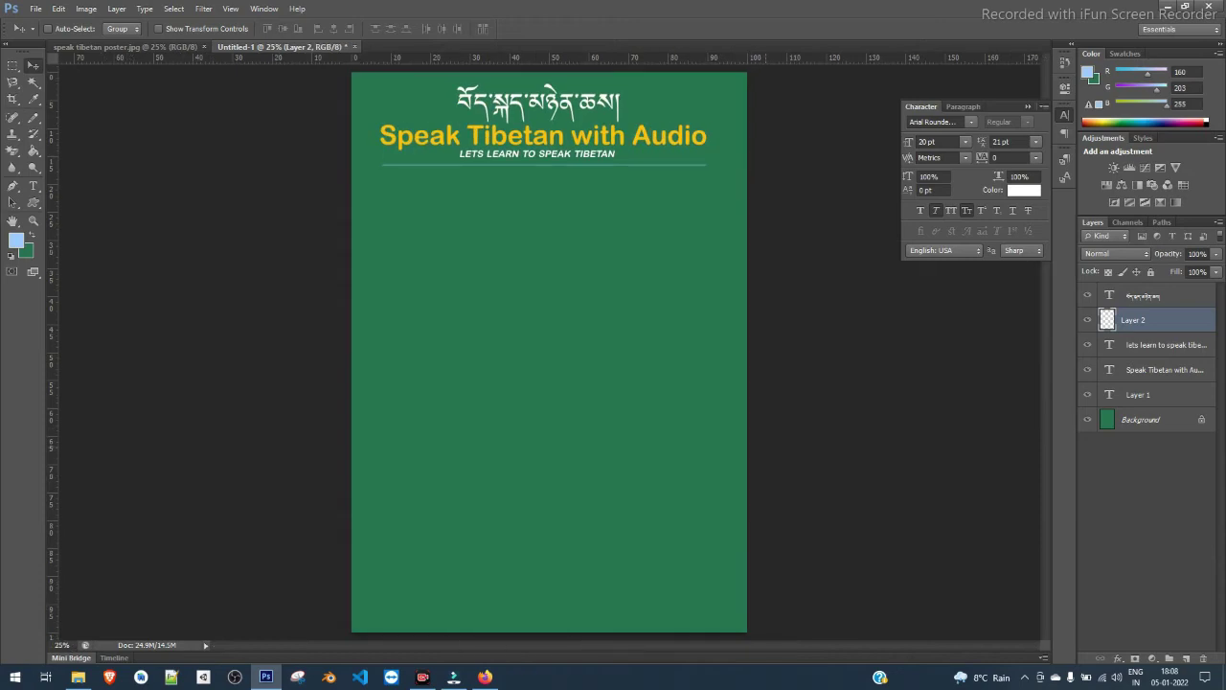
pyautogui.hotkey('ctrl', '+')
pyautogui.hotkey('ctrl', '-')
pyautogui.hotkey('ctrl', '+')
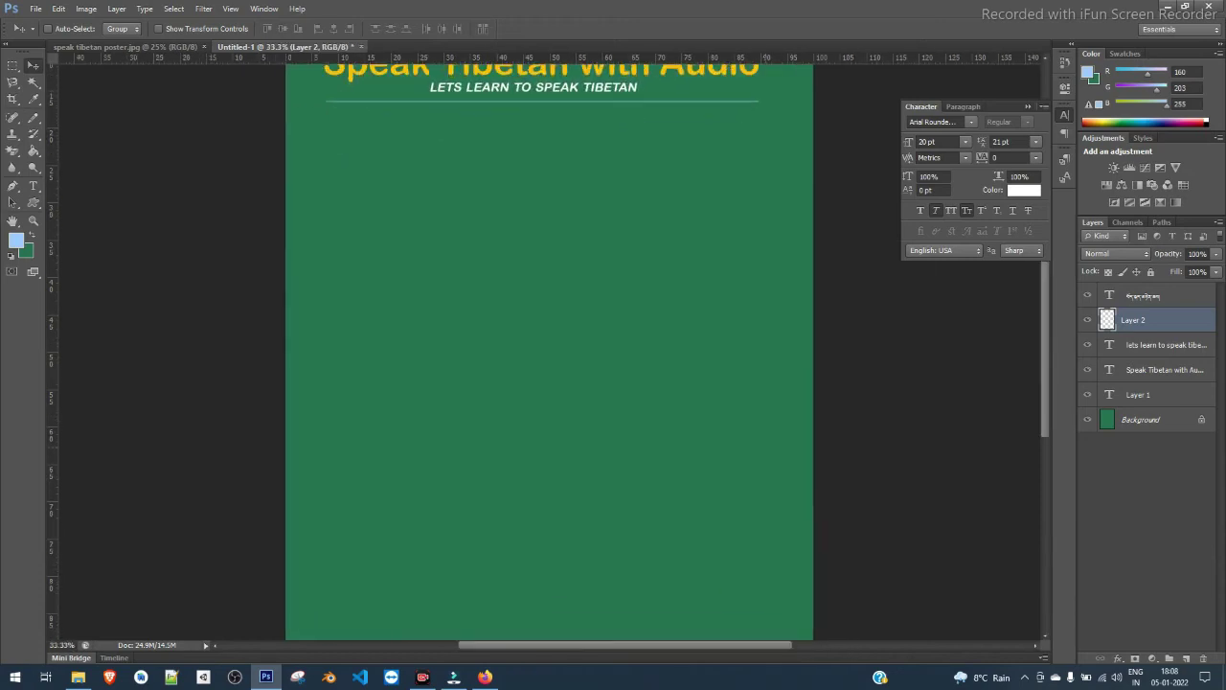
pyautogui.hotkey('ctrl', '-')
pyautogui.hotkey('ctrl', '+')
pyautogui.hotkey('ctrl', '0')
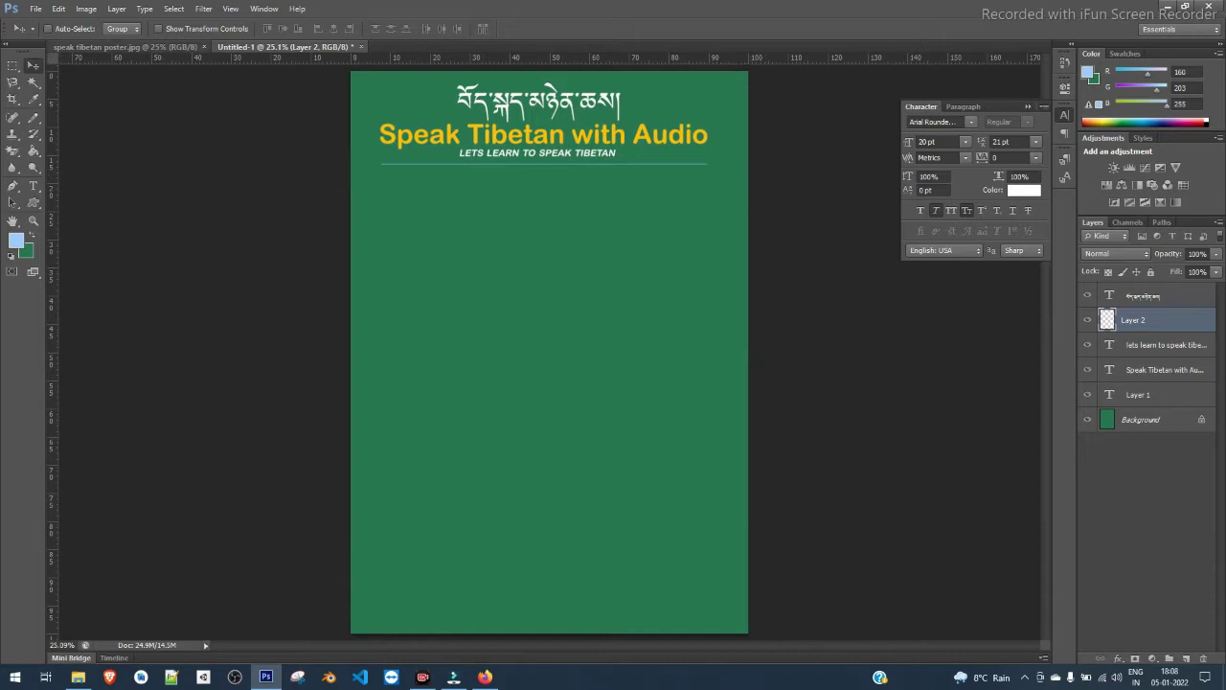
# Switch to the speak tibetan poster.jpg document and activate the Quick Selection tool.
pyautogui.hotkey('ctrl', 'Tab')
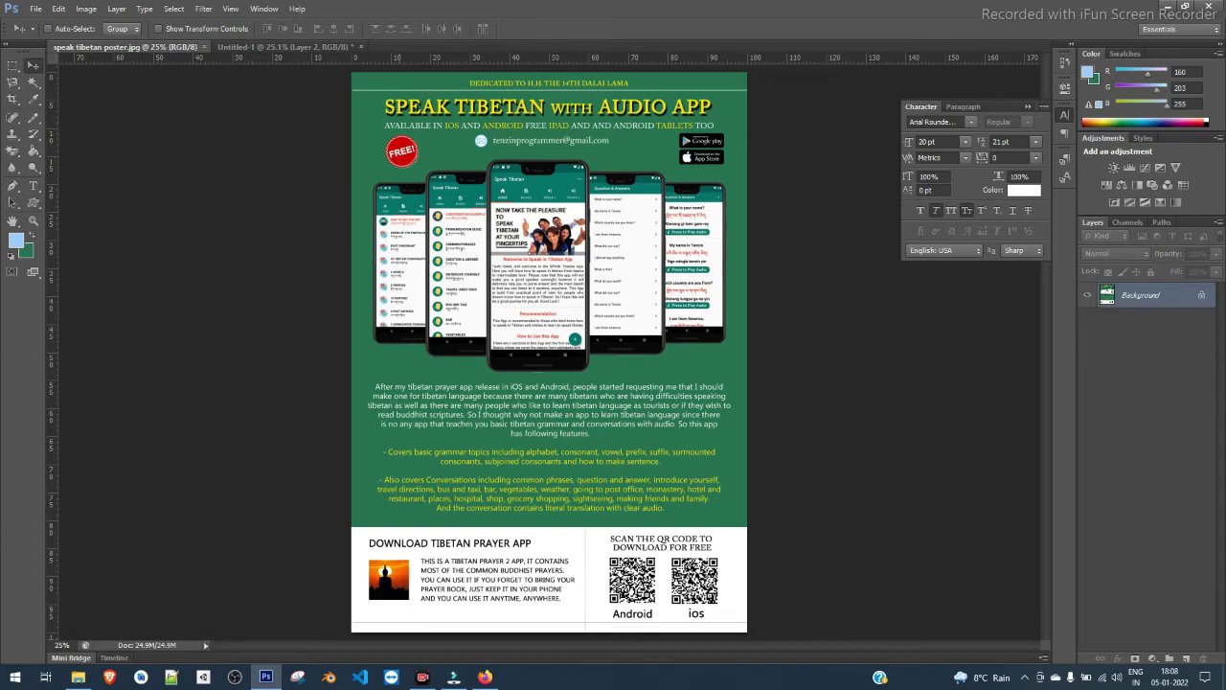
pyautogui.click(422, 677)
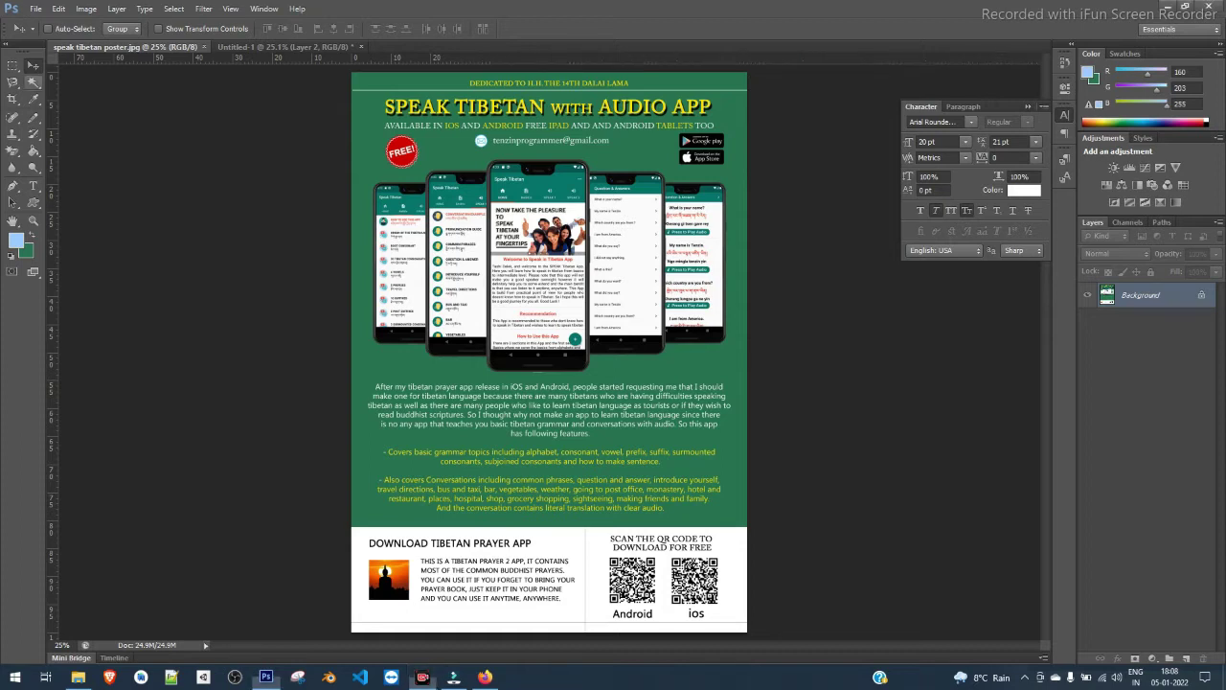
pyautogui.click(34, 82)
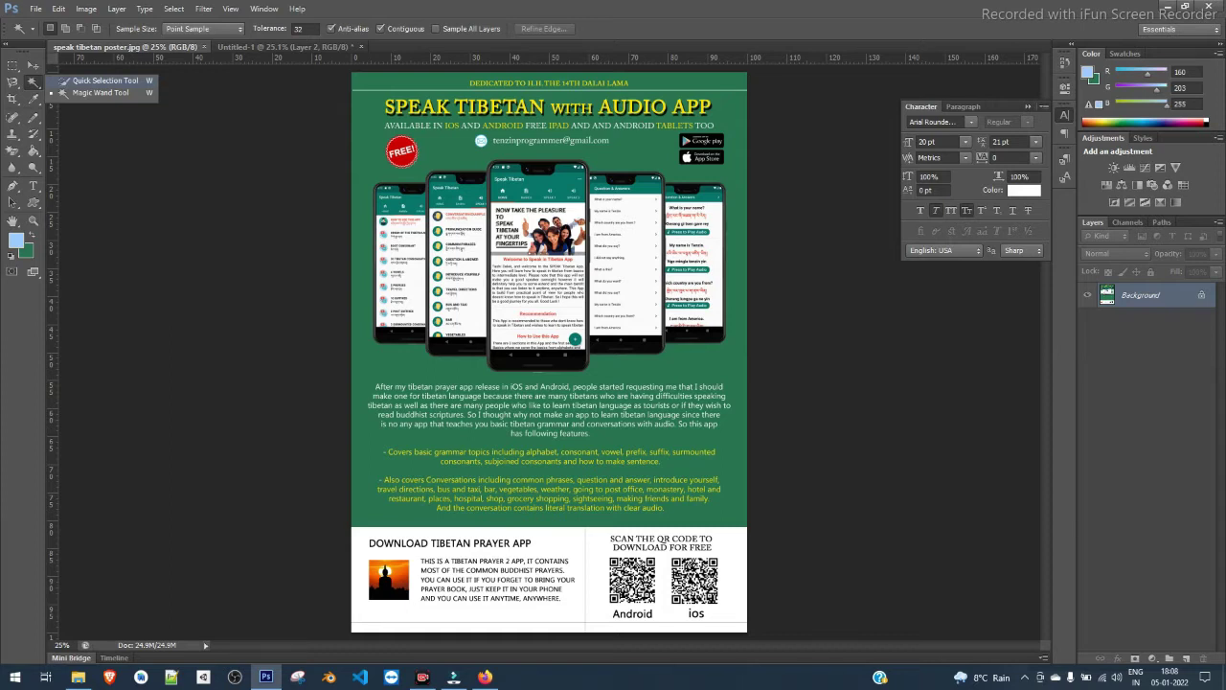
pyautogui.click(101, 81)
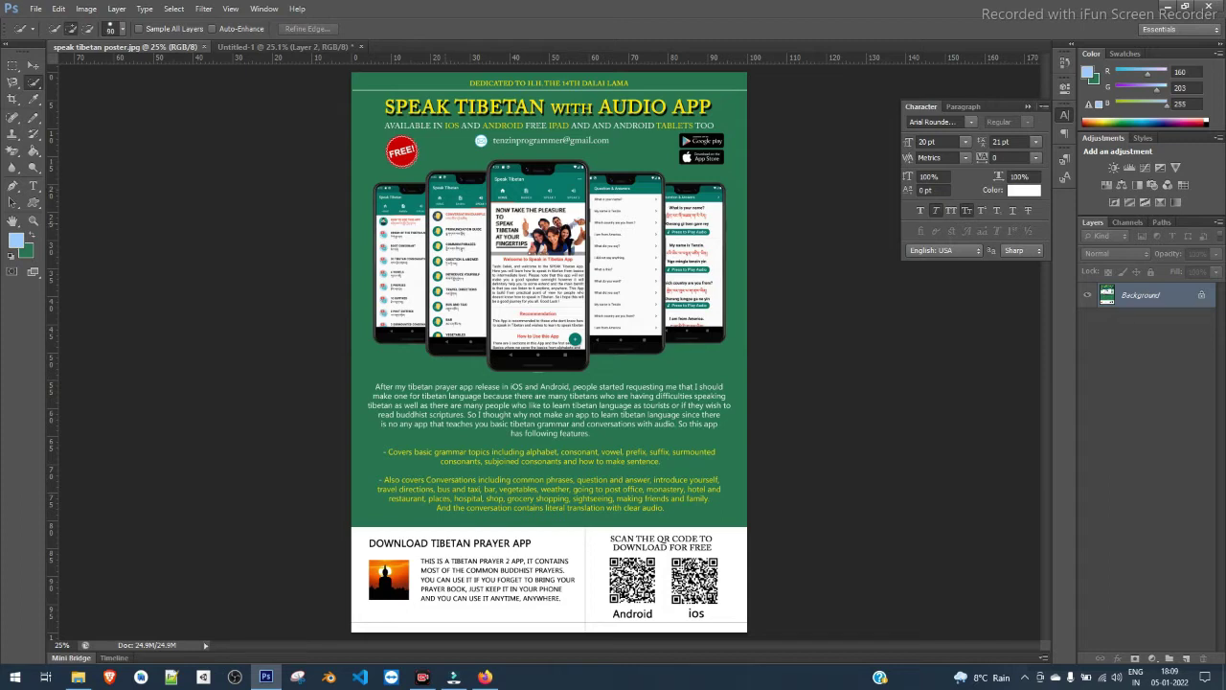
# Set the Quick Selection brush size to 97 px.
pyautogui.press(']')
pyautogui.press(']')
pyautogui.press(']')
pyautogui.click(122, 29)
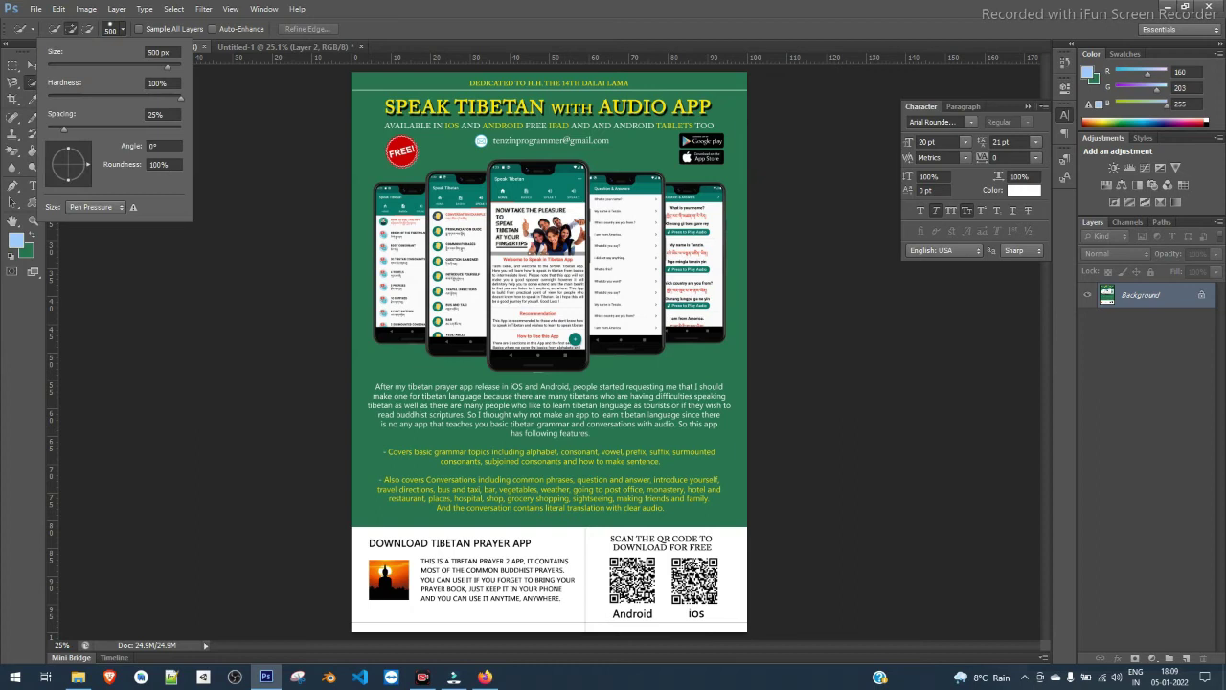
pyautogui.moveTo(168, 66); pyautogui.dragTo(104, 66)
pyautogui.press('Return')
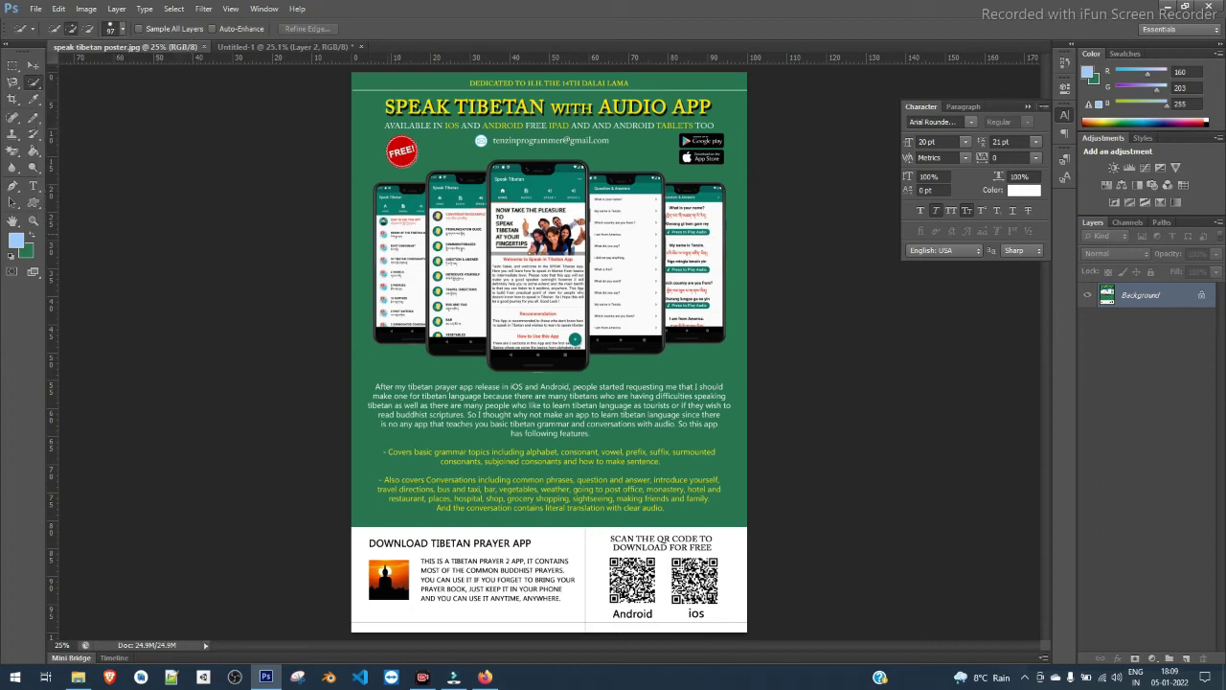
# Select all five phone mockups on the poster with the Quick Selection tool and collapse the Character panel.
pyautogui.moveTo(388, 187); pyautogui.dragTo(383, 321)
pyautogui.moveTo(456, 182); pyautogui.dragTo(460, 321)
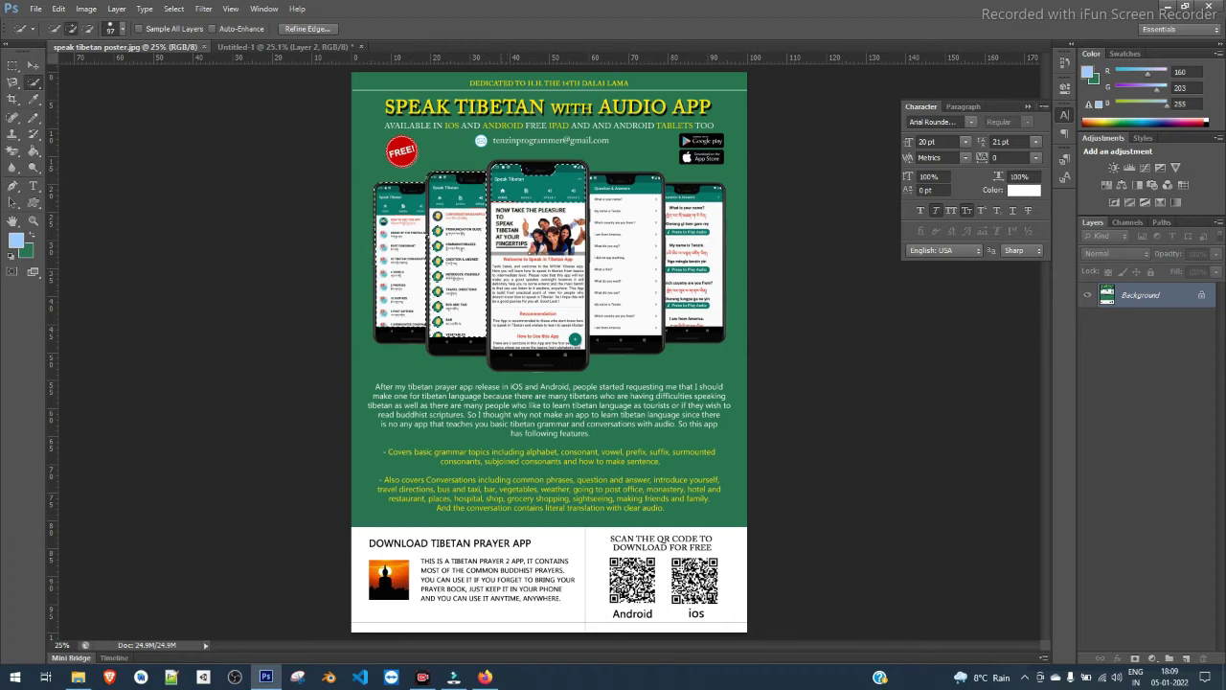
pyautogui.moveTo(497, 177); pyautogui.dragTo(498, 187)
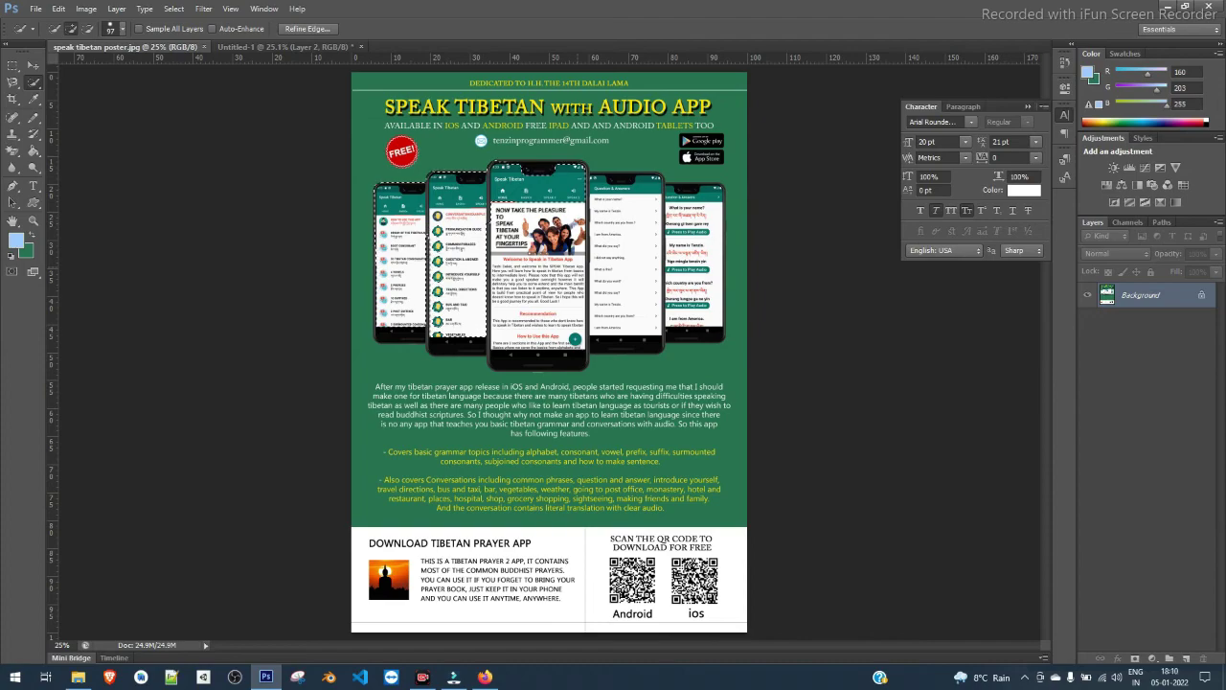
pyautogui.hotkey('ctrl', '+')
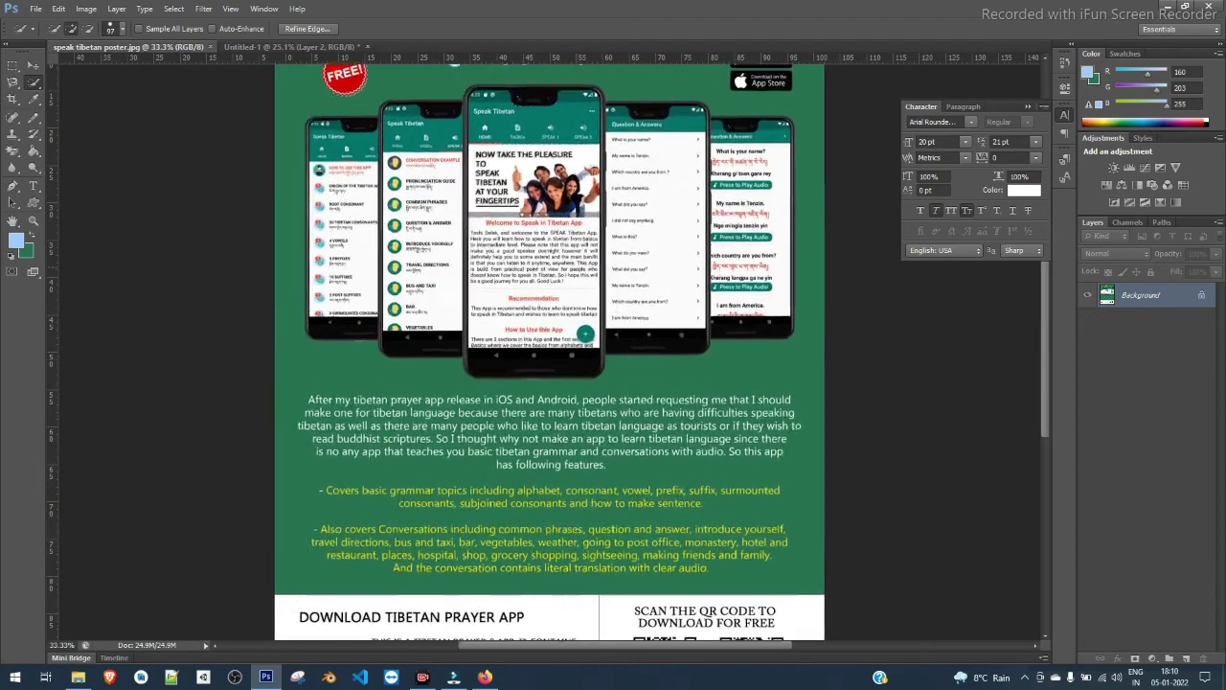
pyautogui.hotkey('ctrl', '+')
pyautogui.scroll(-1, 548, 350)
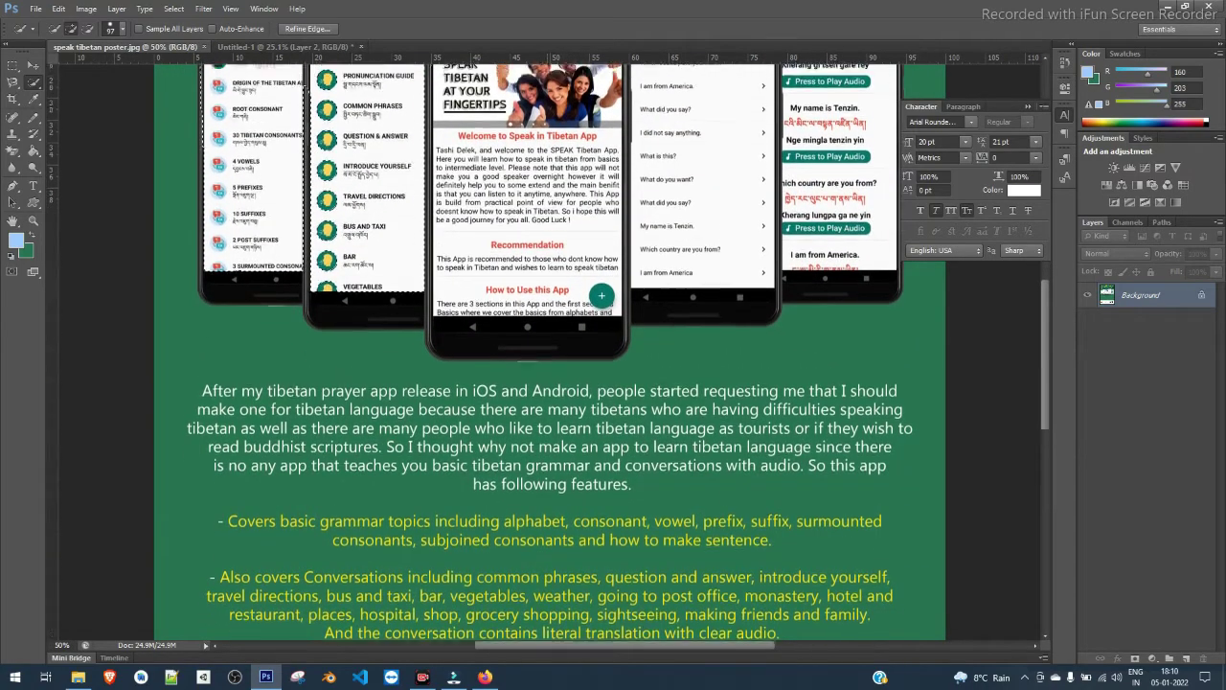
pyautogui.scroll(2, 548, 351)
pyautogui.scroll(2, 548, 351)
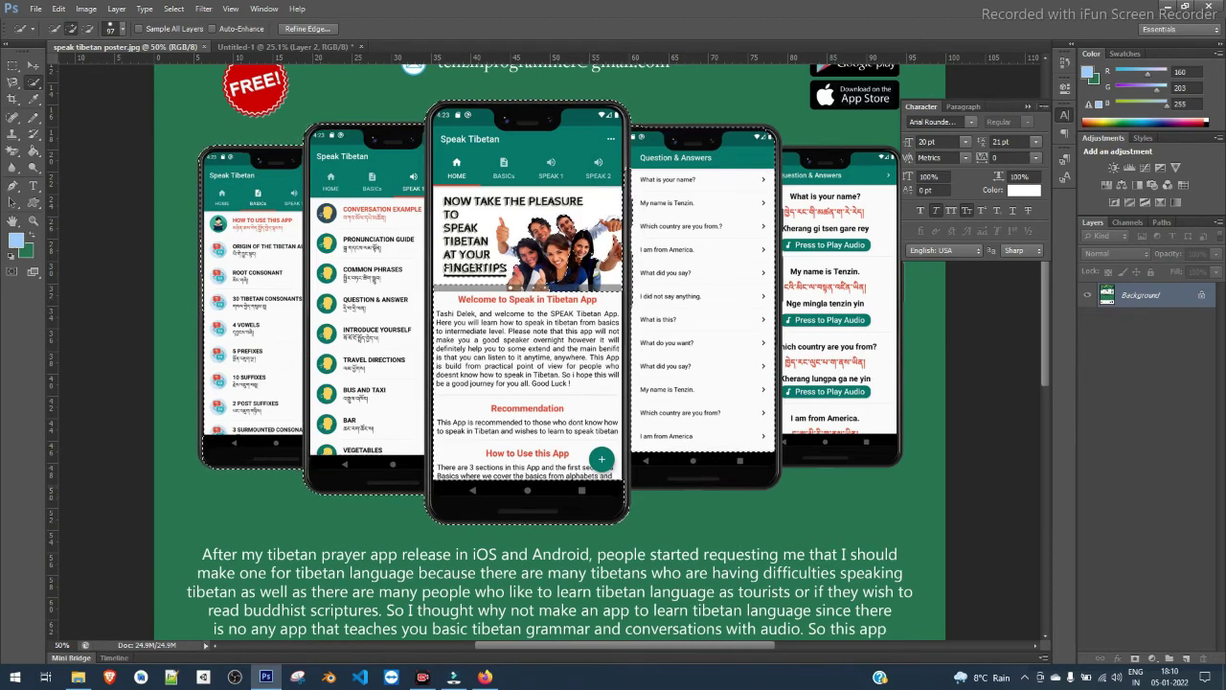
pyautogui.moveTo(579, 477)
pyautogui.mouseDown()
pyautogui.moveTo(561, 437)
pyautogui.moveTo(567, 344)
pyautogui.mouseUp()
pyautogui.click(1028, 106)
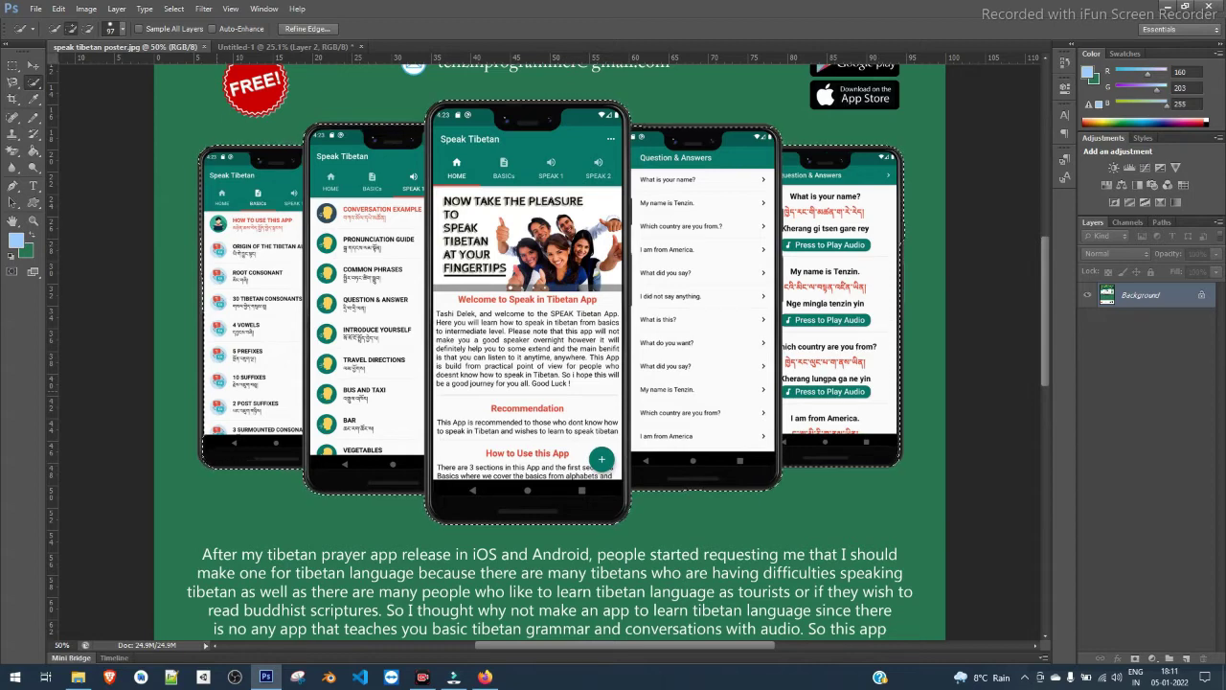
# Check the selection edges around the phones, then move the selected phones into Untitled-1, centered just below the divider line.
pyautogui.hotkey('ctrl', '+')
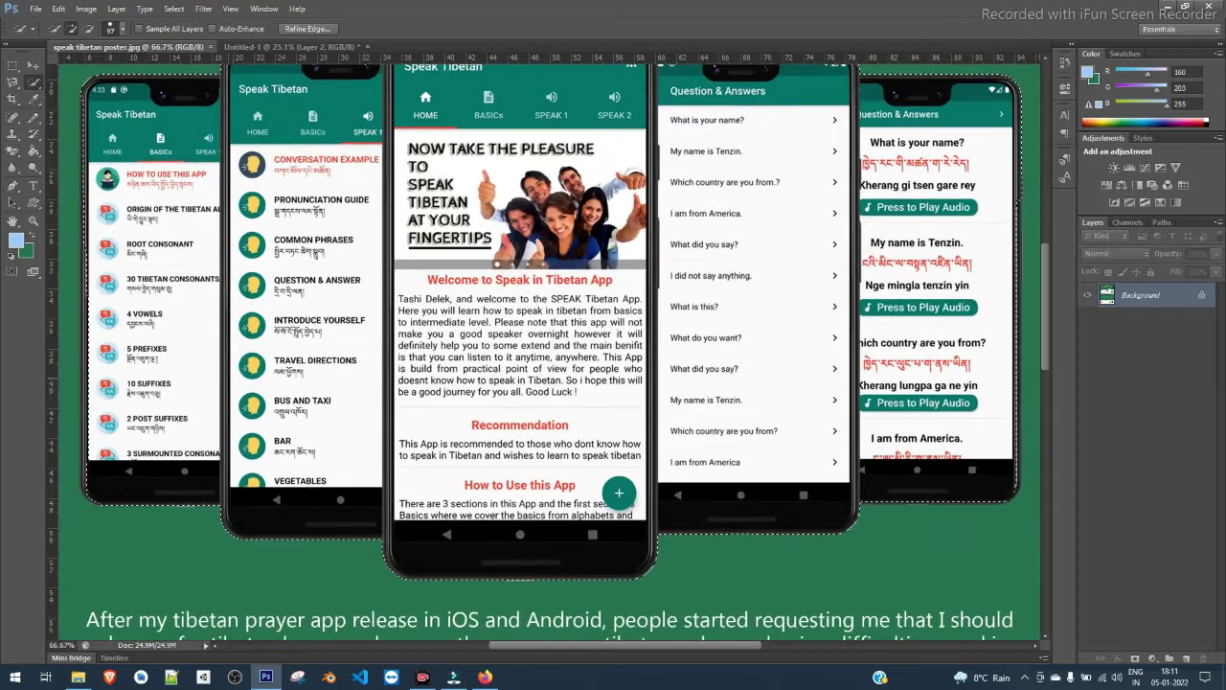
pyautogui.hscroll(-3, 614, 345)
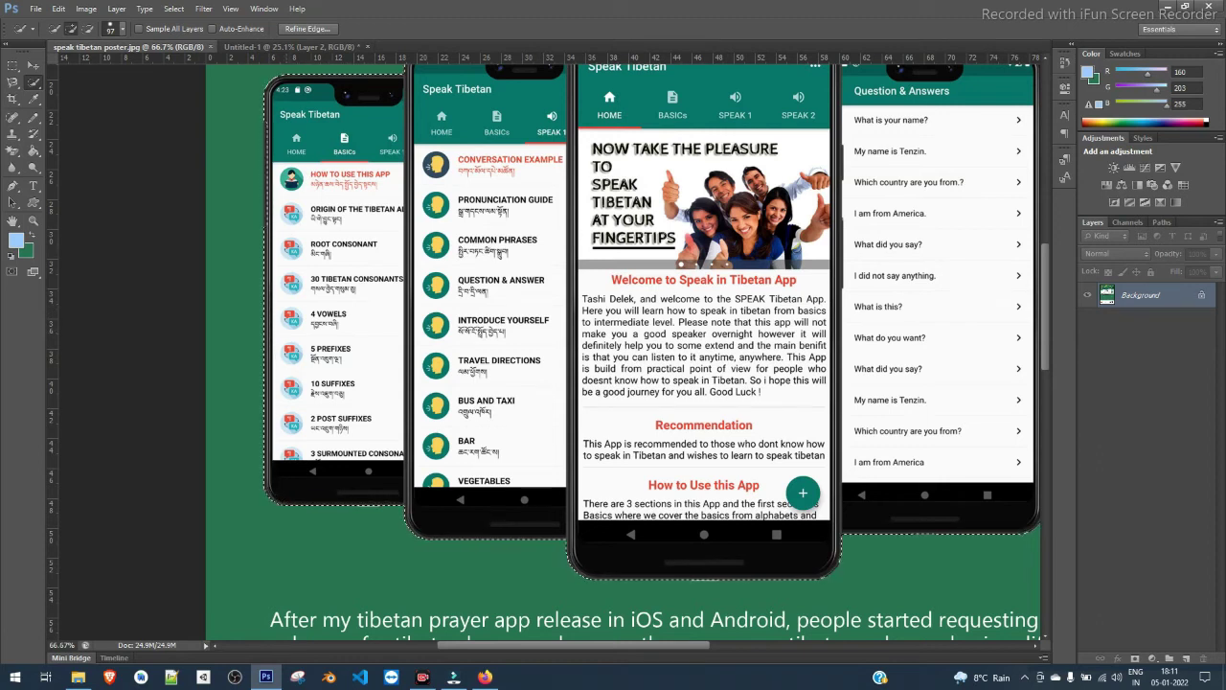
pyautogui.hscroll(10, 549, 350)
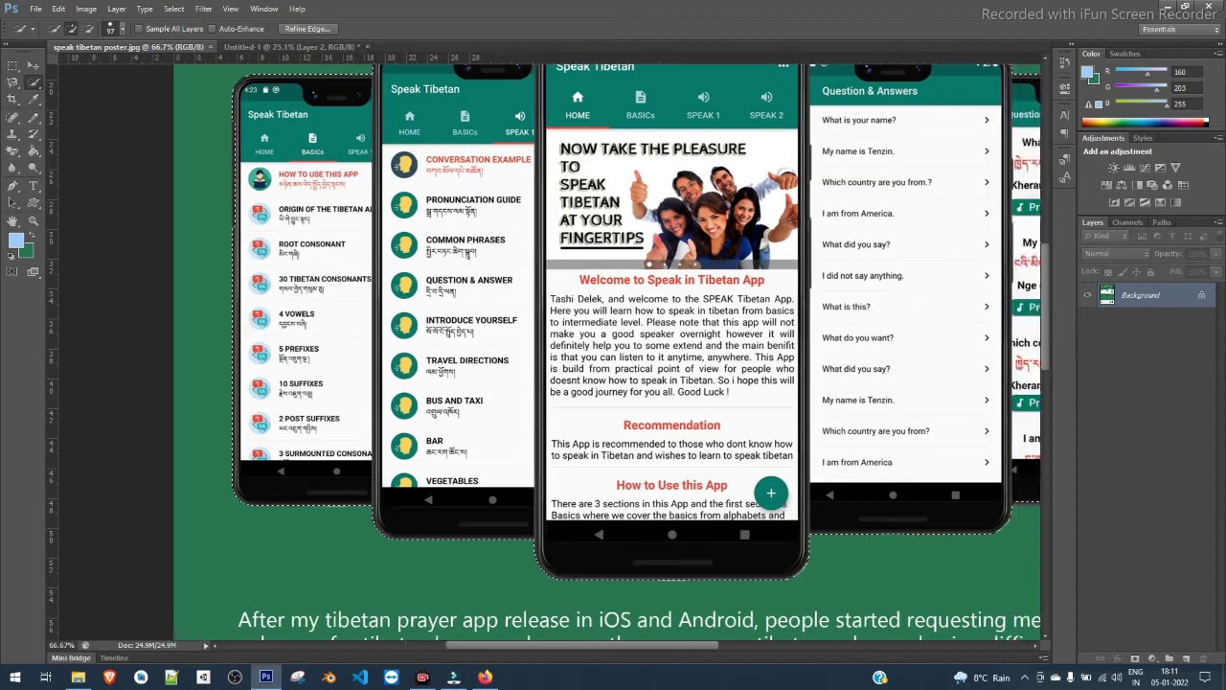
pyautogui.hscroll(1, 552, 350)
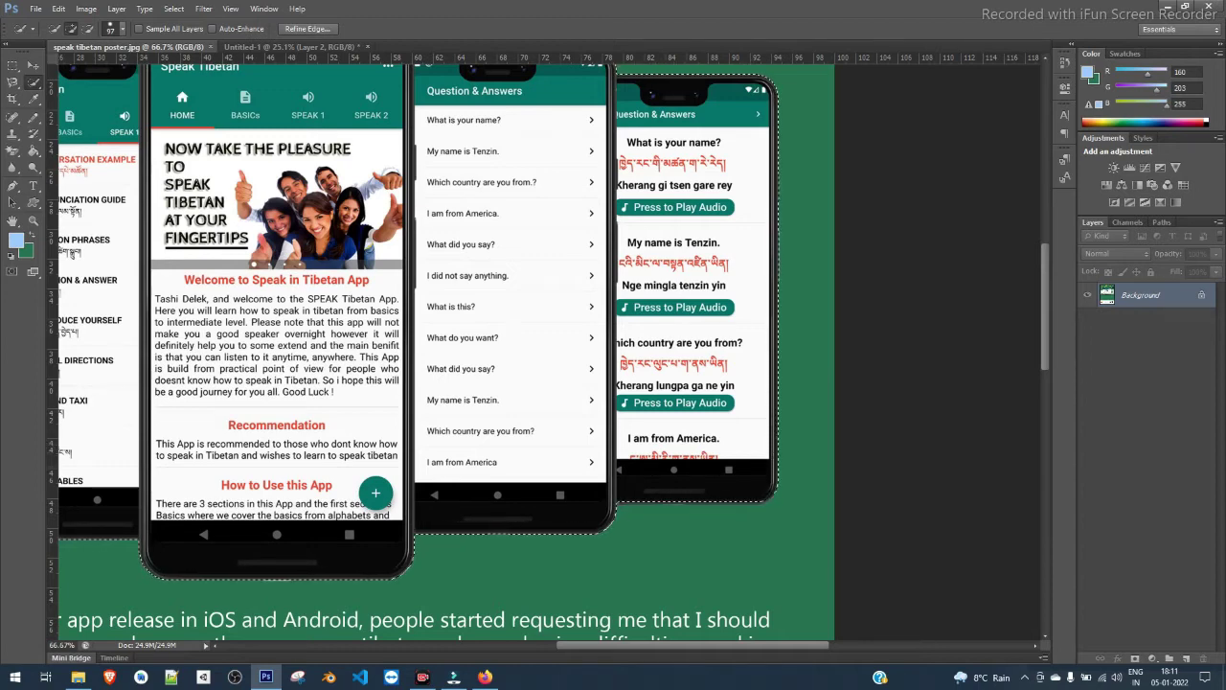
pyautogui.hscroll(-5, 549, 350)
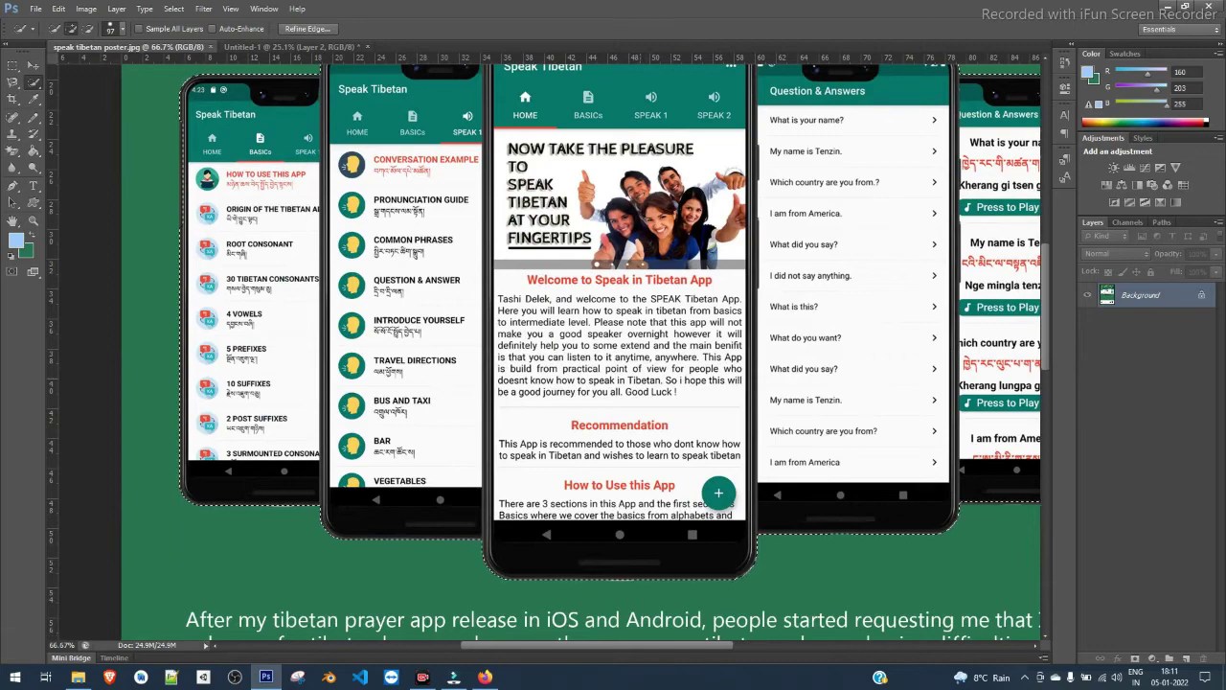
pyautogui.hotkey('ctrl', '0')
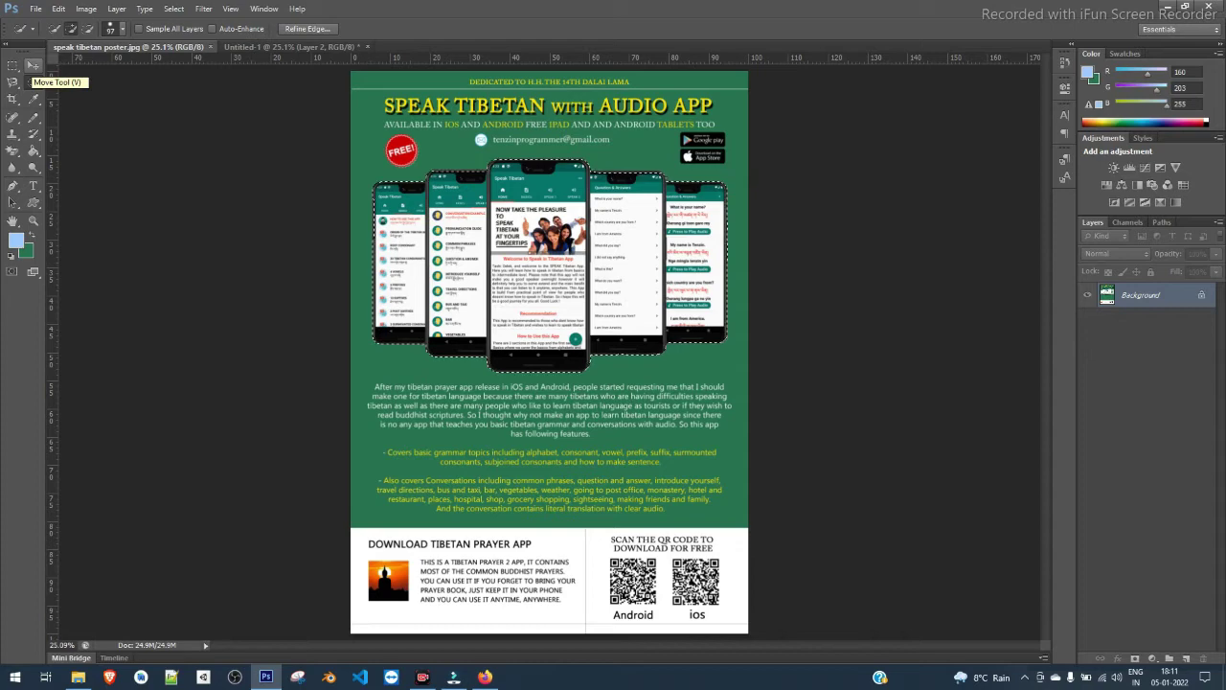
pyautogui.click(33, 65)
pyautogui.moveTo(548, 214)
pyautogui.mouseDown()
pyautogui.moveTo(571, 436)
pyautogui.moveTo(632, 366)
pyautogui.moveTo(427, 174)
pyautogui.moveTo(692, 229)
pyautogui.moveTo(632, 206)
pyautogui.moveTo(559, 241)
pyautogui.moveTo(437, 163)
pyautogui.moveTo(410, 72)
pyautogui.moveTo(383, 46)
pyautogui.moveTo(144, 46)
pyautogui.moveTo(316, 96)
pyautogui.moveTo(651, 268)
pyautogui.moveTo(556, 236)
pyautogui.moveTo(249, 178)
pyautogui.moveTo(561, 222)
pyautogui.moveTo(219, 101)
pyautogui.moveTo(263, 170)
pyautogui.moveTo(561, 191)
pyautogui.moveTo(403, 182)
pyautogui.moveTo(567, 206)
pyautogui.moveTo(232, 79)
pyautogui.moveTo(551, 206)
pyautogui.moveTo(313, 115)
pyautogui.moveTo(268, 46)
pyautogui.moveTo(1033, 633)
pyautogui.moveTo(958, 555)
pyautogui.moveTo(538, 222)
pyautogui.moveTo(544, 238)
pyautogui.moveTo(550, 225)
pyautogui.mouseUp()
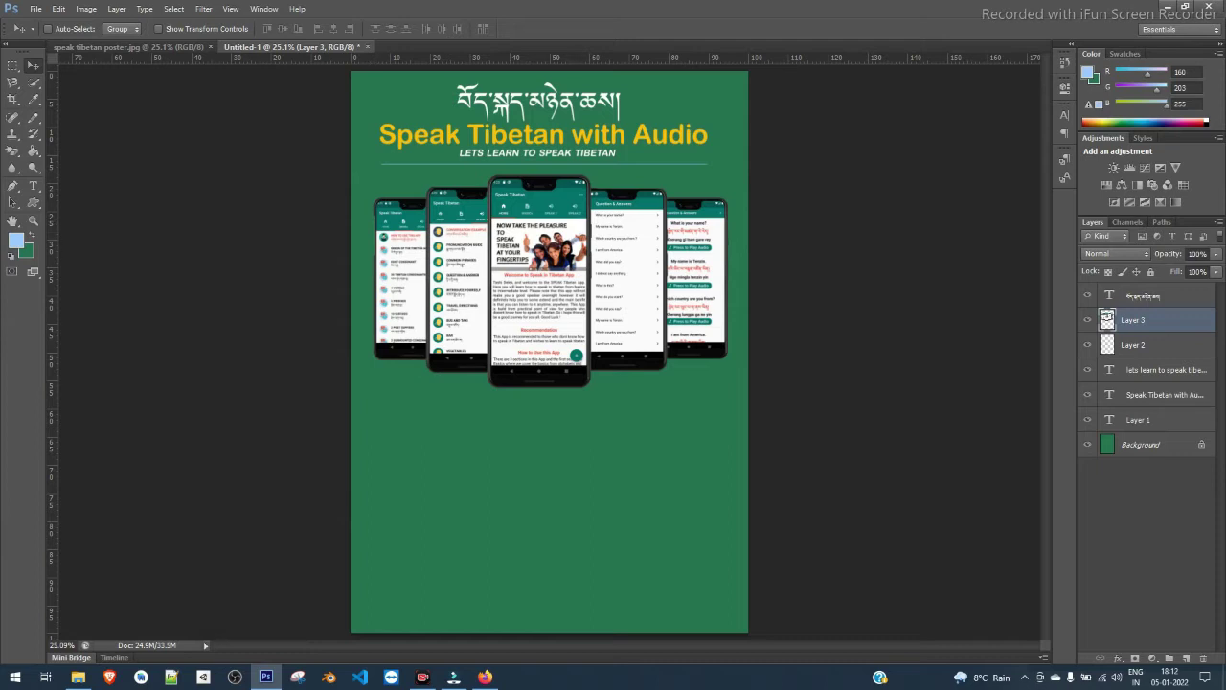
pyautogui.rightClick(1140, 320)
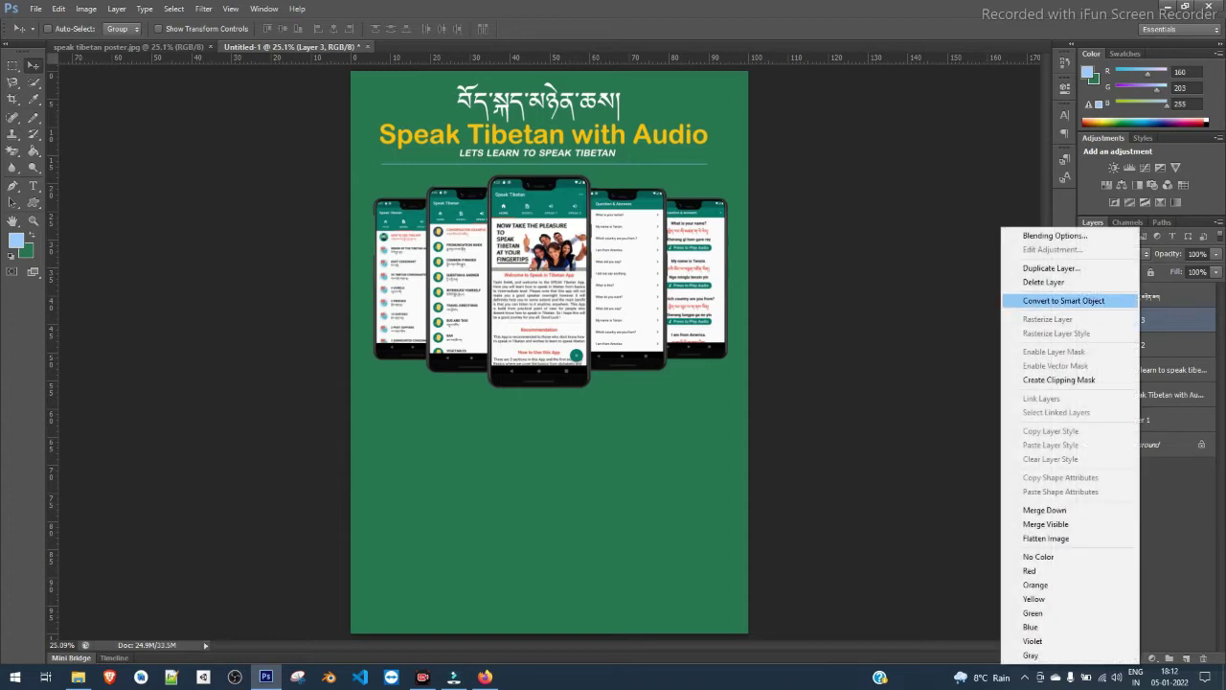
pyautogui.press('Escape')
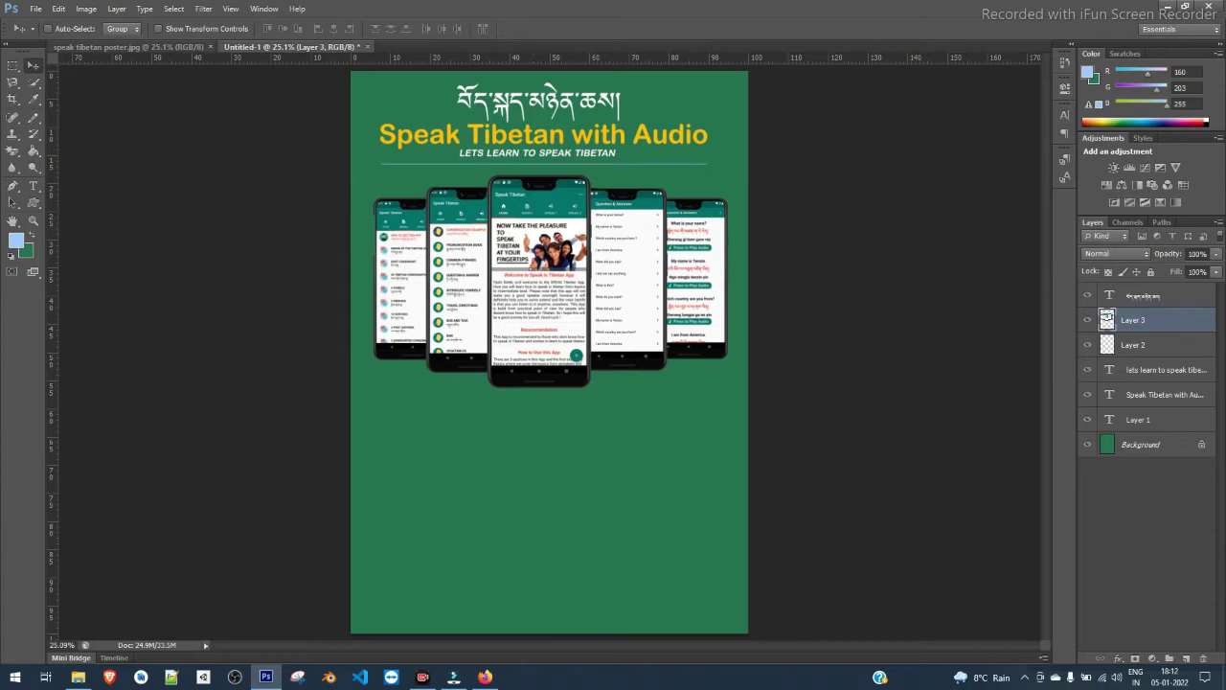
# Clear the phone selection in speak tibetan poster.jpg and return to the Untitled-1 document.
pyautogui.hotkey('ctrl', 'Tab')
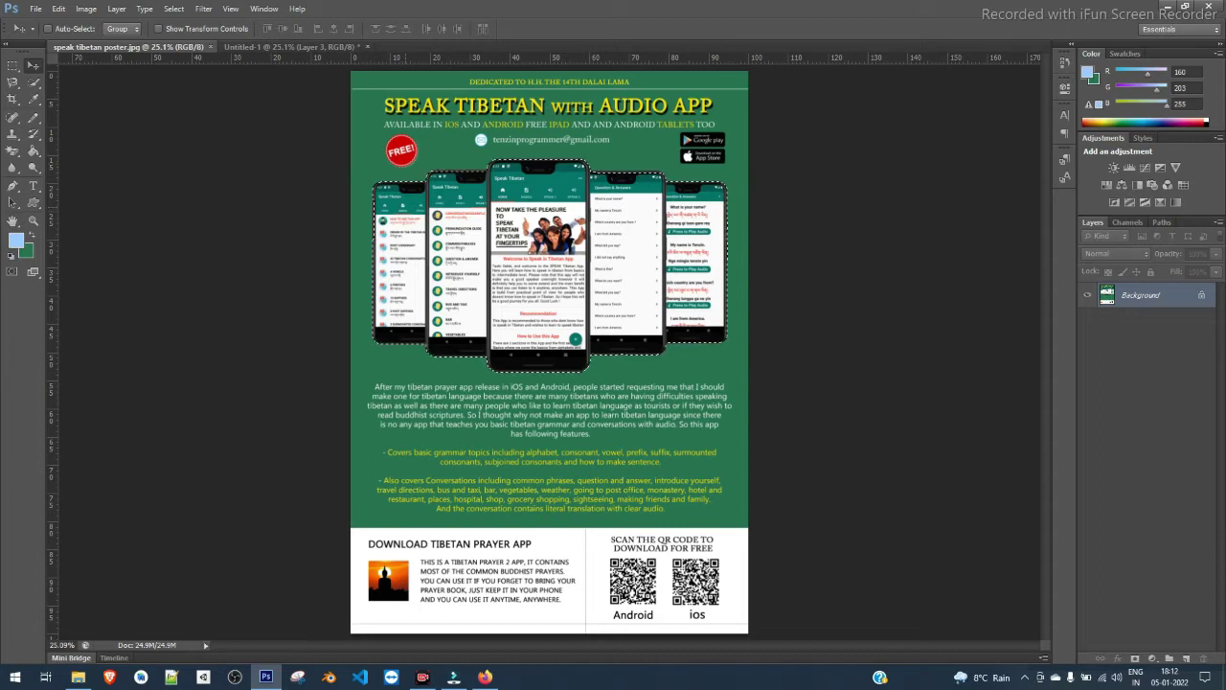
pyautogui.hotkey('ctrl', 'd')
pyautogui.moveTo(485, 677)
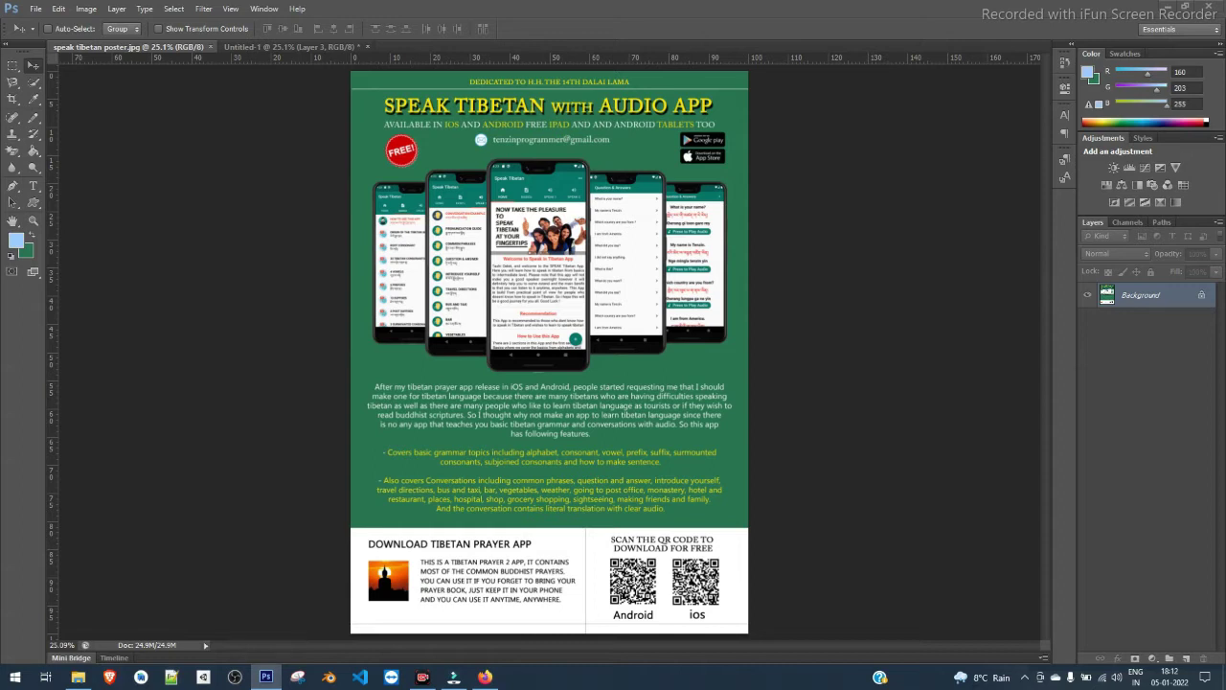
pyautogui.click(287, 46)
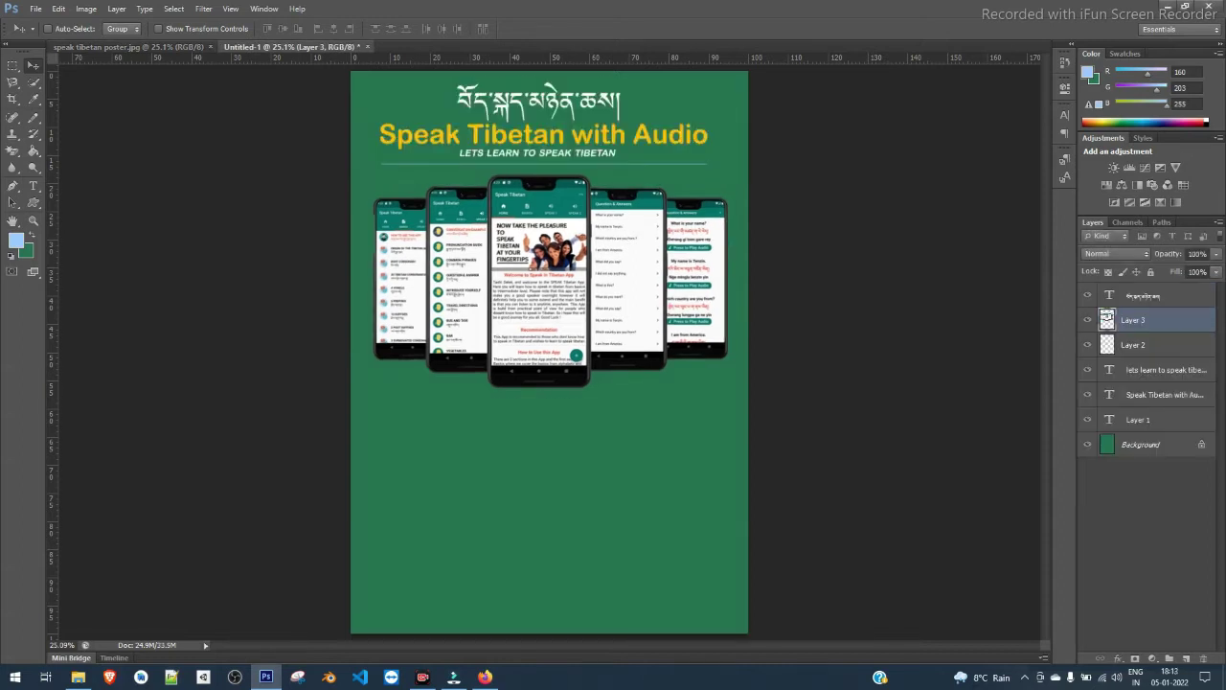
# Minimize the open windows, switch to the Brave browser, maximize it and open google.com in a new tab.
pyautogui.click(1168, 6)
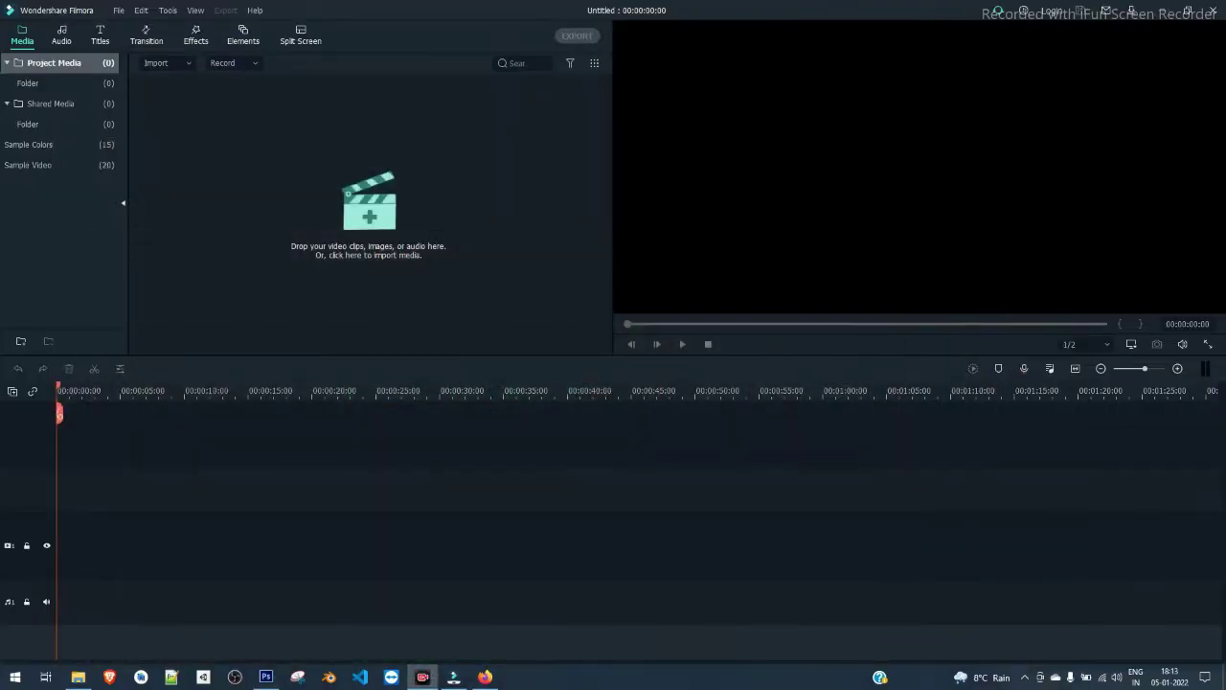
pyautogui.click(1162, 11)
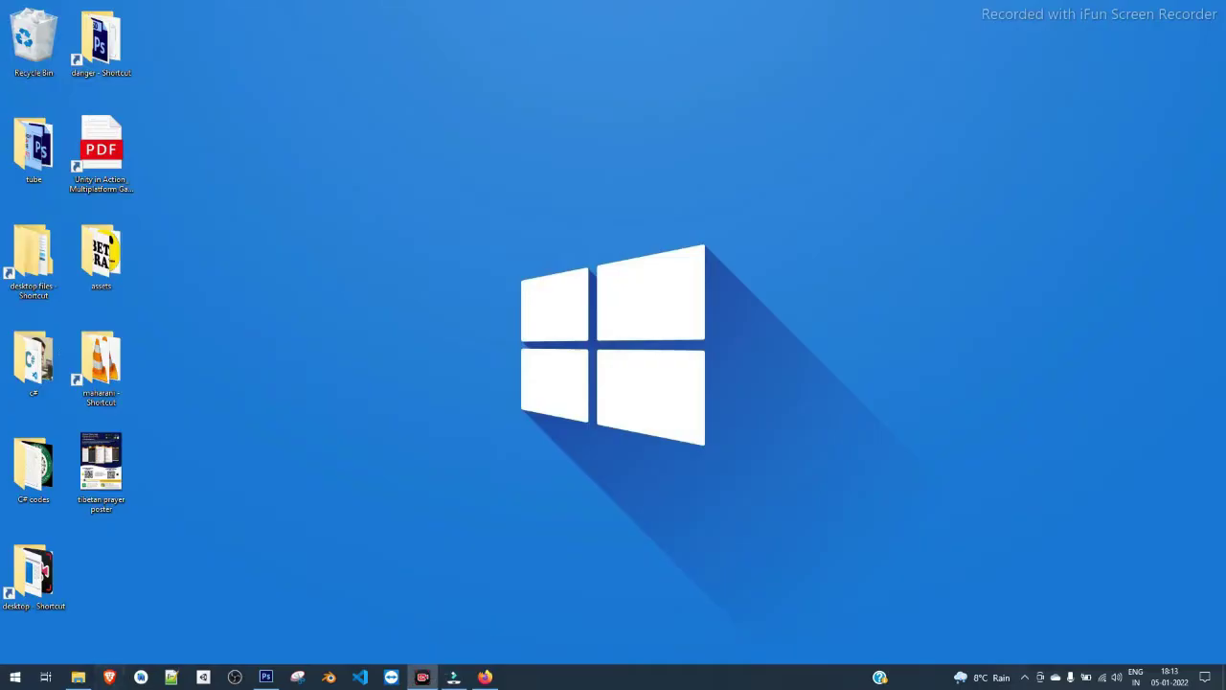
pyautogui.click(110, 677)
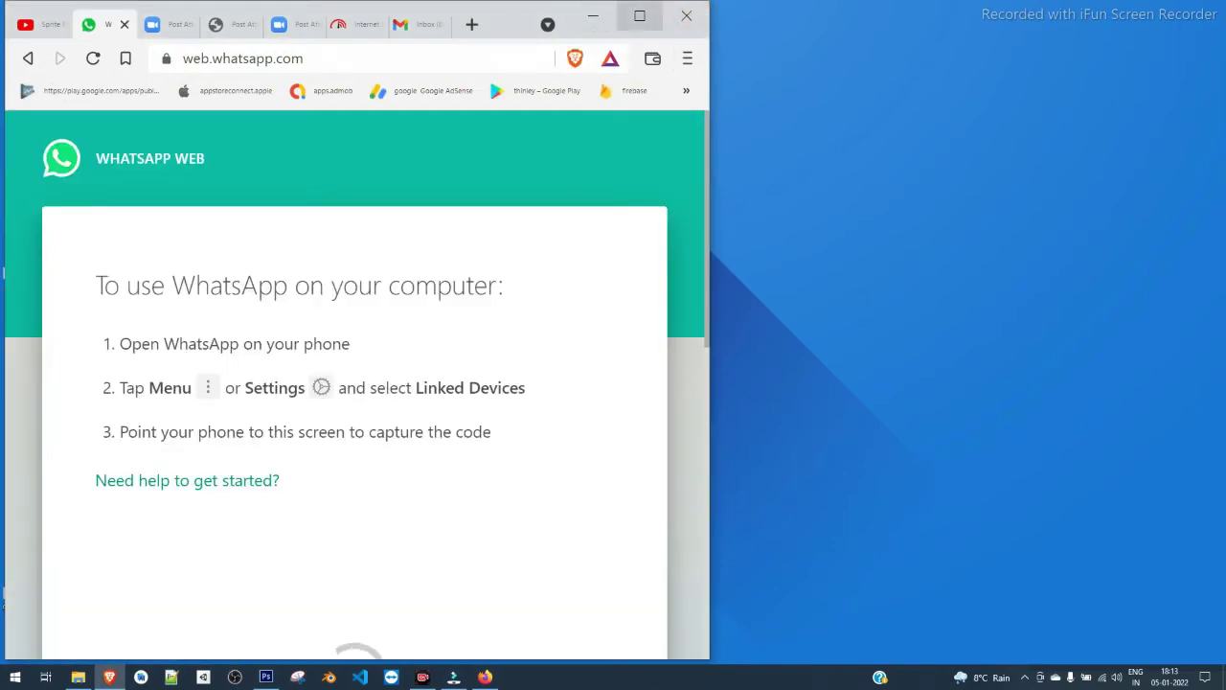
pyautogui.click(687, 59)
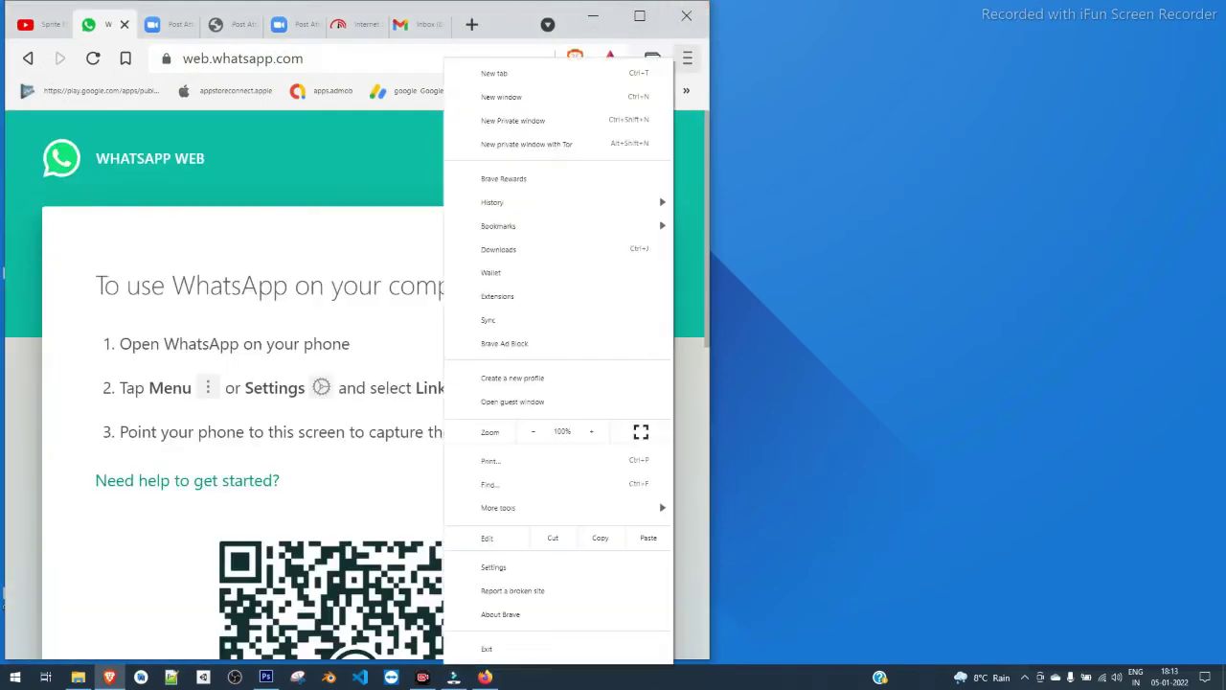
pyautogui.hotkey('ctrl', 't')
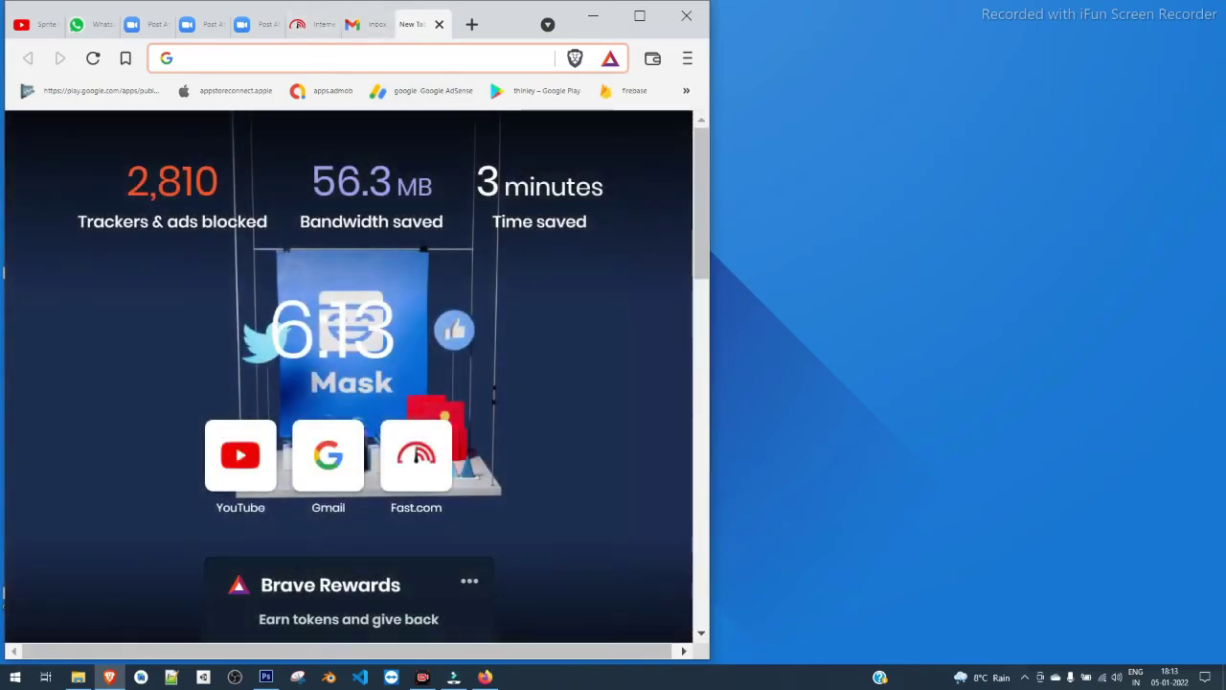
pyautogui.click(640, 17)
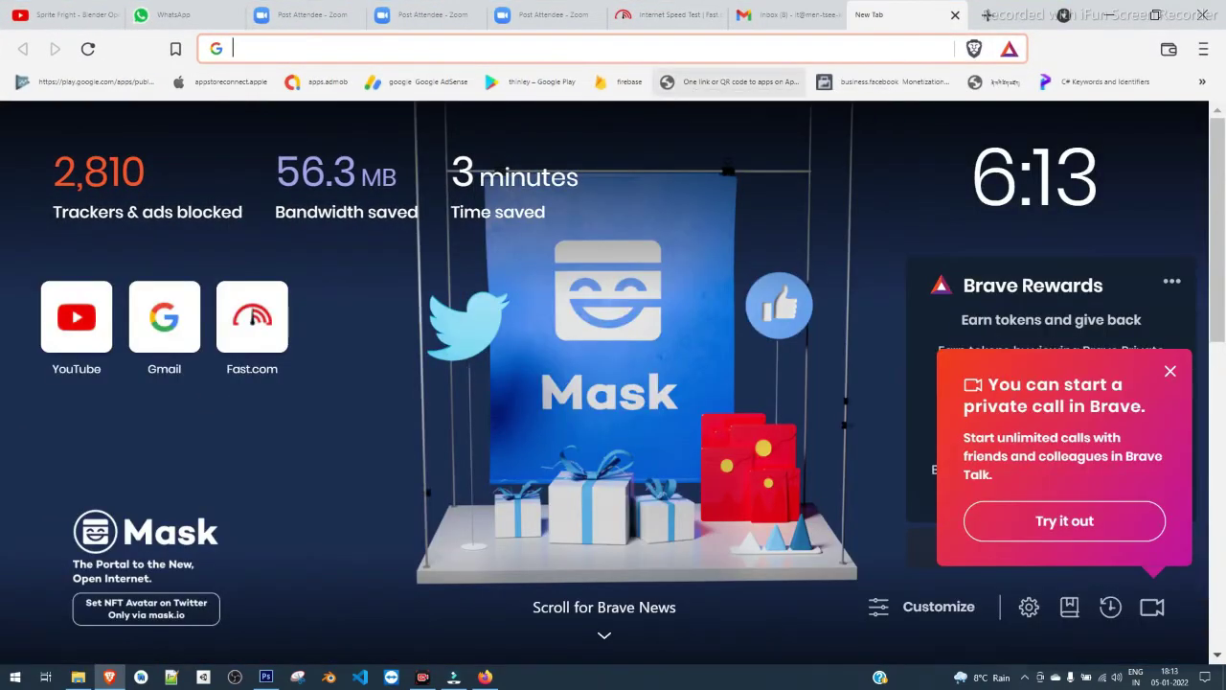
pyautogui.write('google.com')
pyautogui.press('Return')
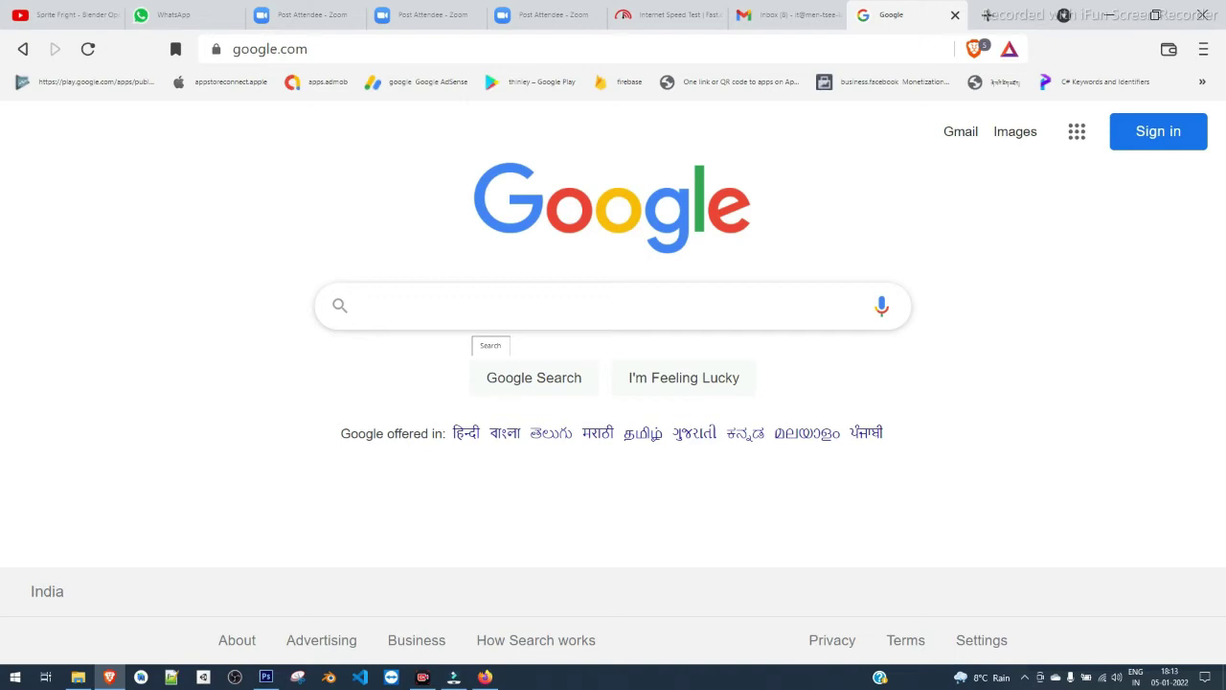
# Search Google Images for "free icon" and open the preview of the red free badge icon from iconsdb.com.
pyautogui.write('free icon')
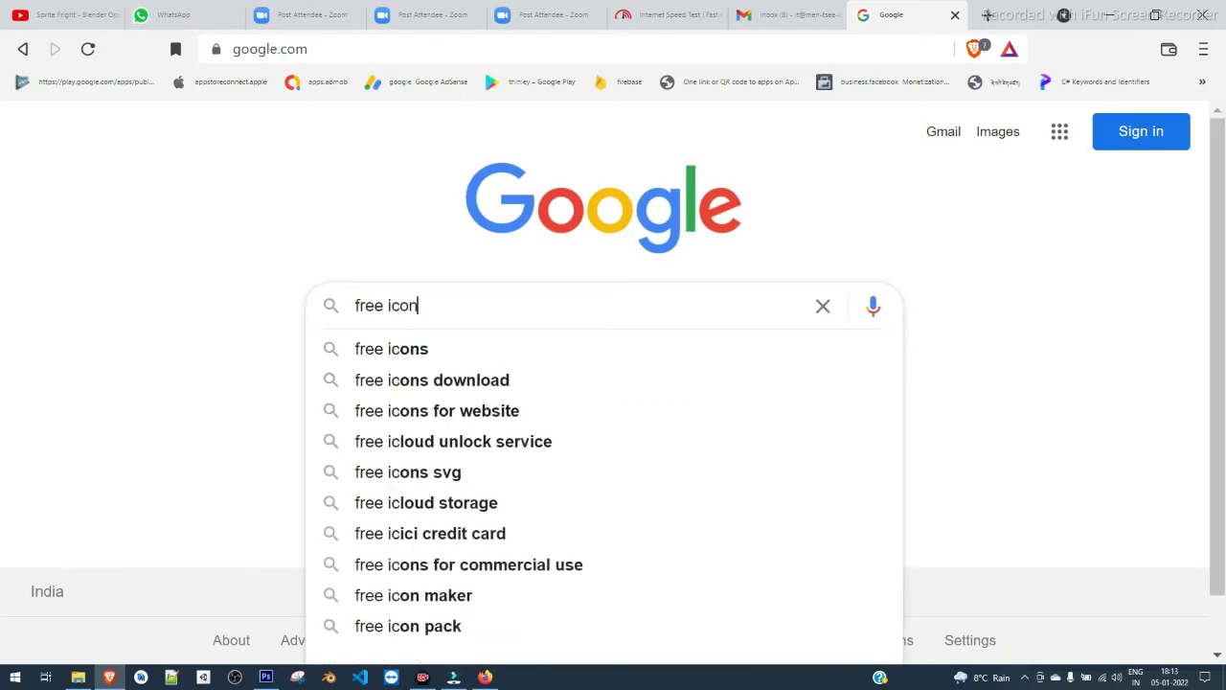
pyautogui.press('Return')
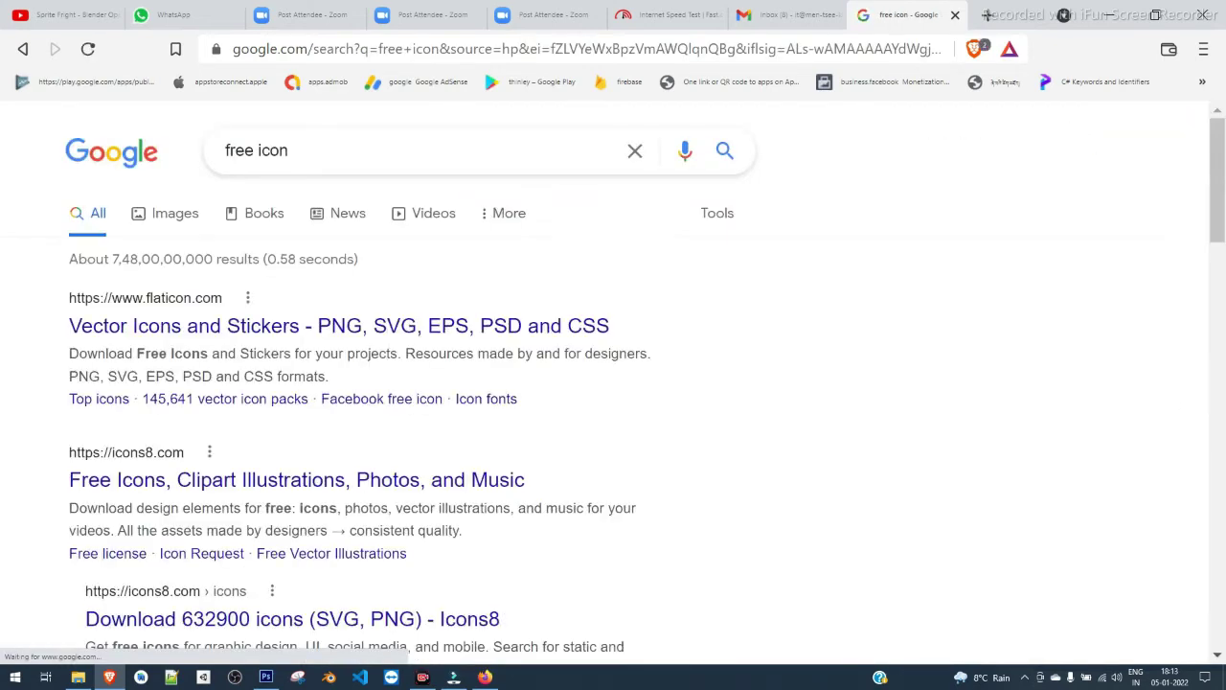
pyautogui.click(174, 213)
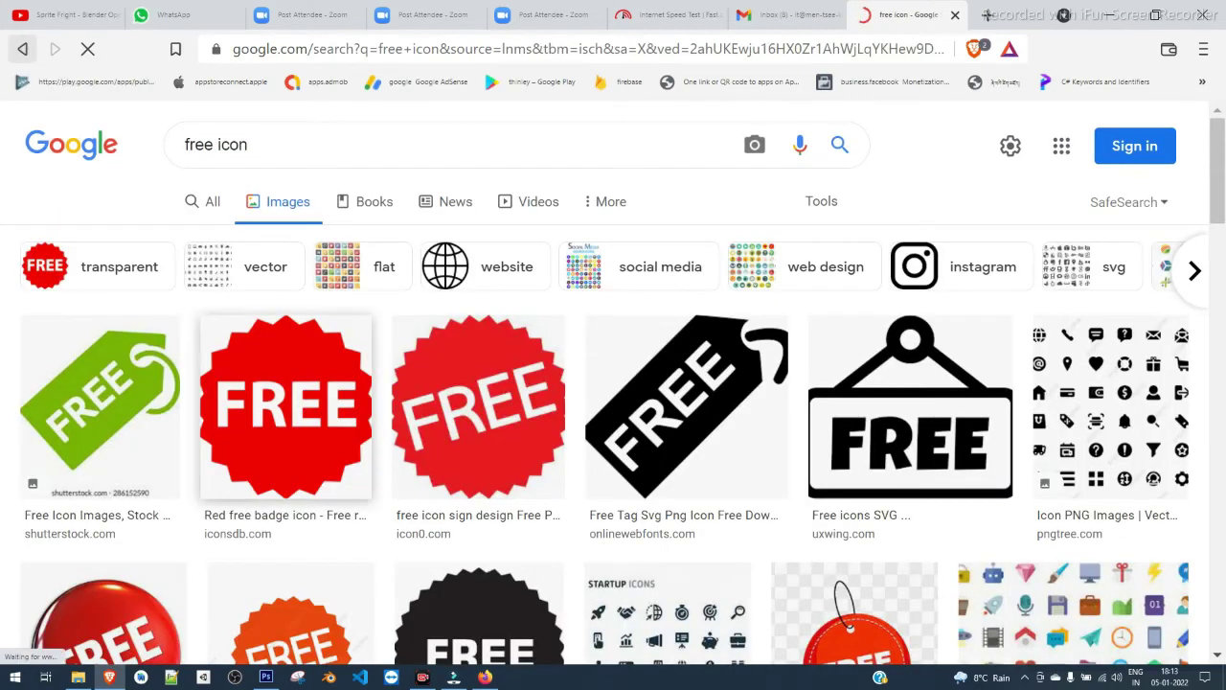
pyautogui.scroll(-3, 287, 402)
pyautogui.scroll(3, 287, 403)
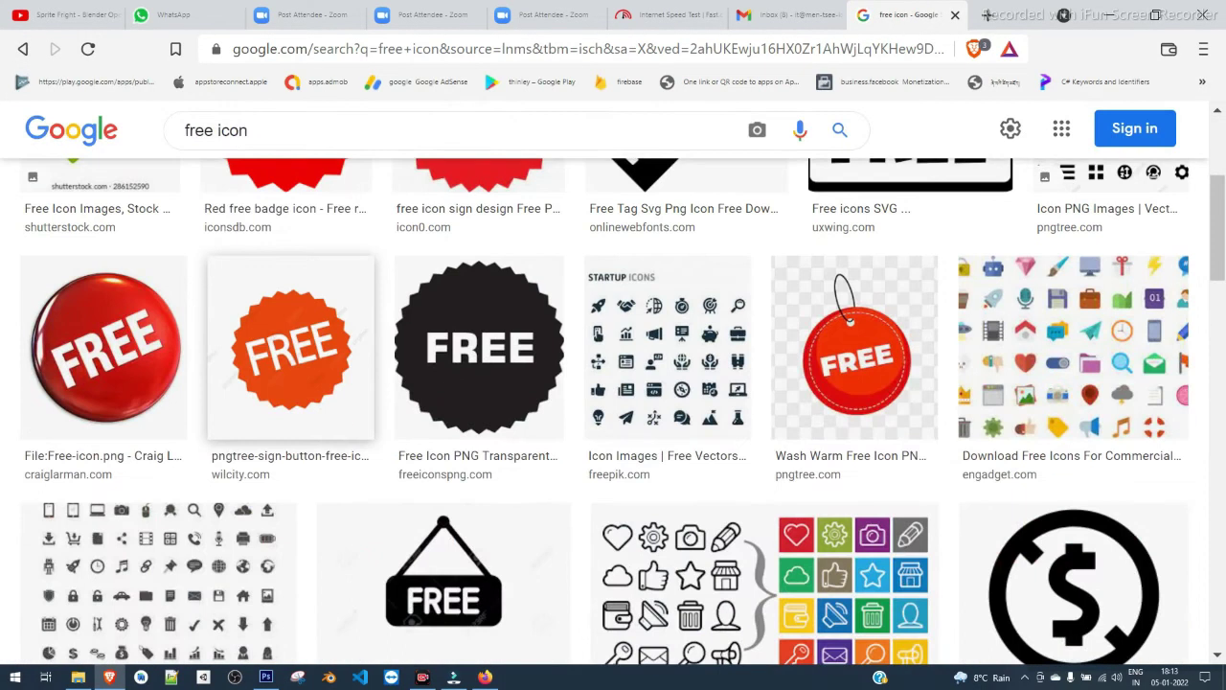
pyautogui.click(306, 335)
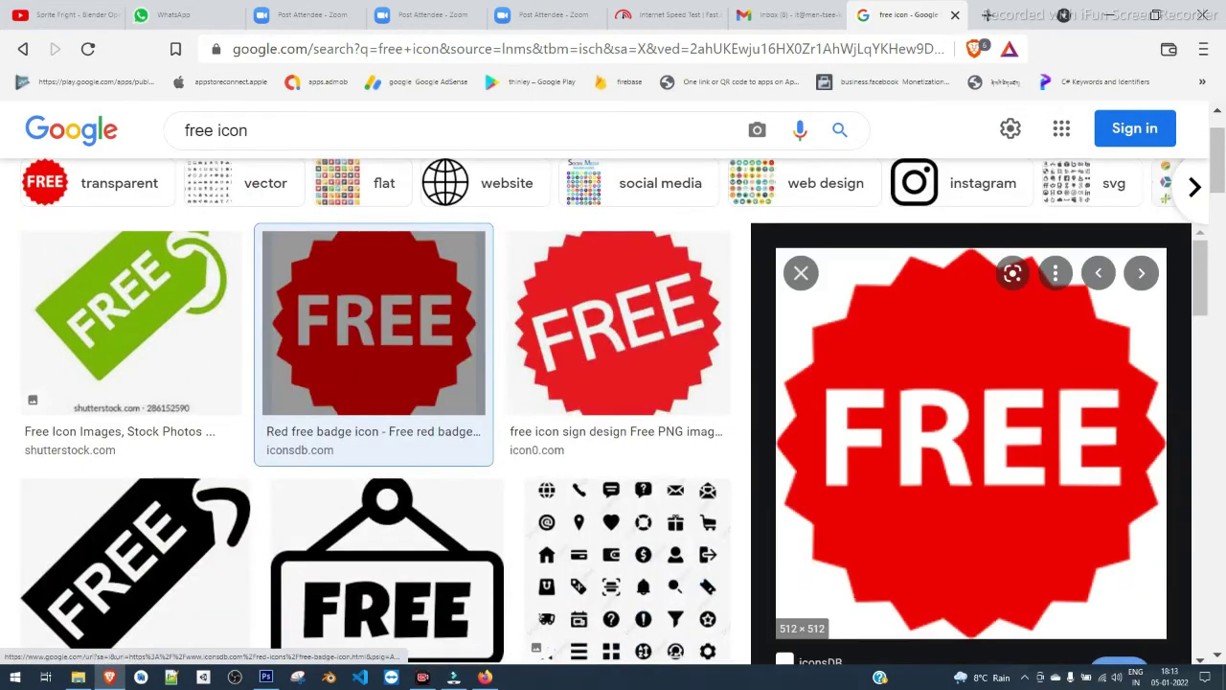
# Examine the red free badge icon's preview, its source details and the related badge images.
pyautogui.scroll(-3, 971, 441)
pyautogui.scroll(2, 971, 440)
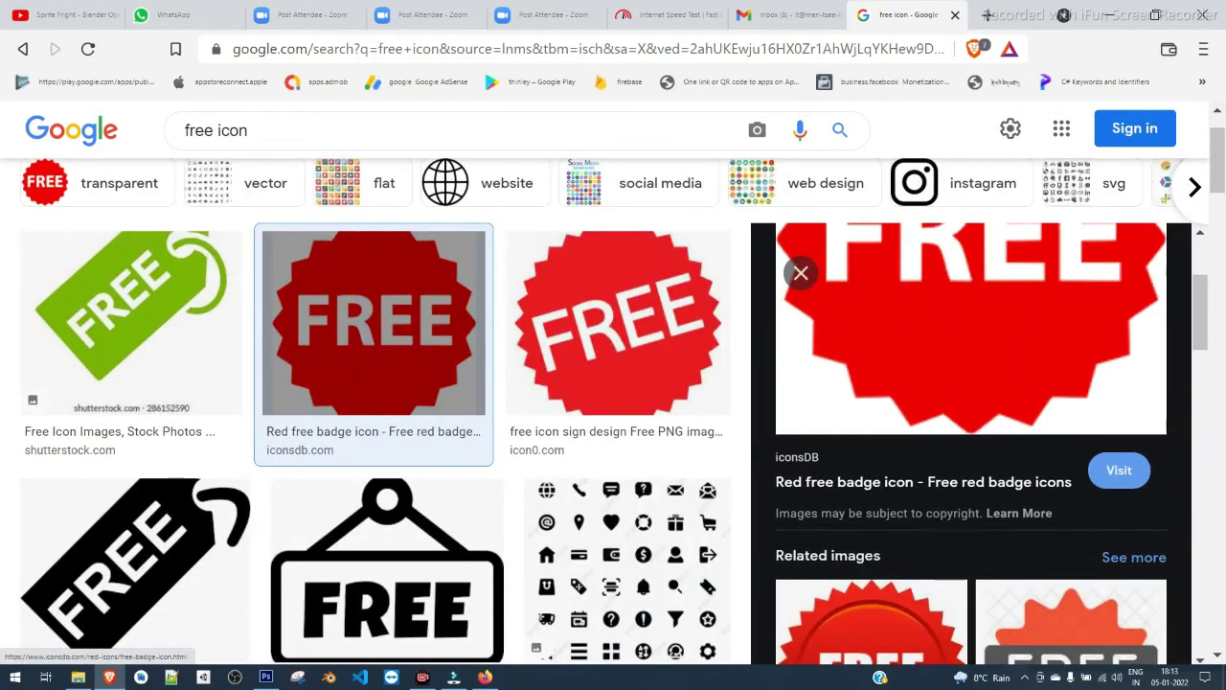
pyautogui.scroll(1, 970, 440)
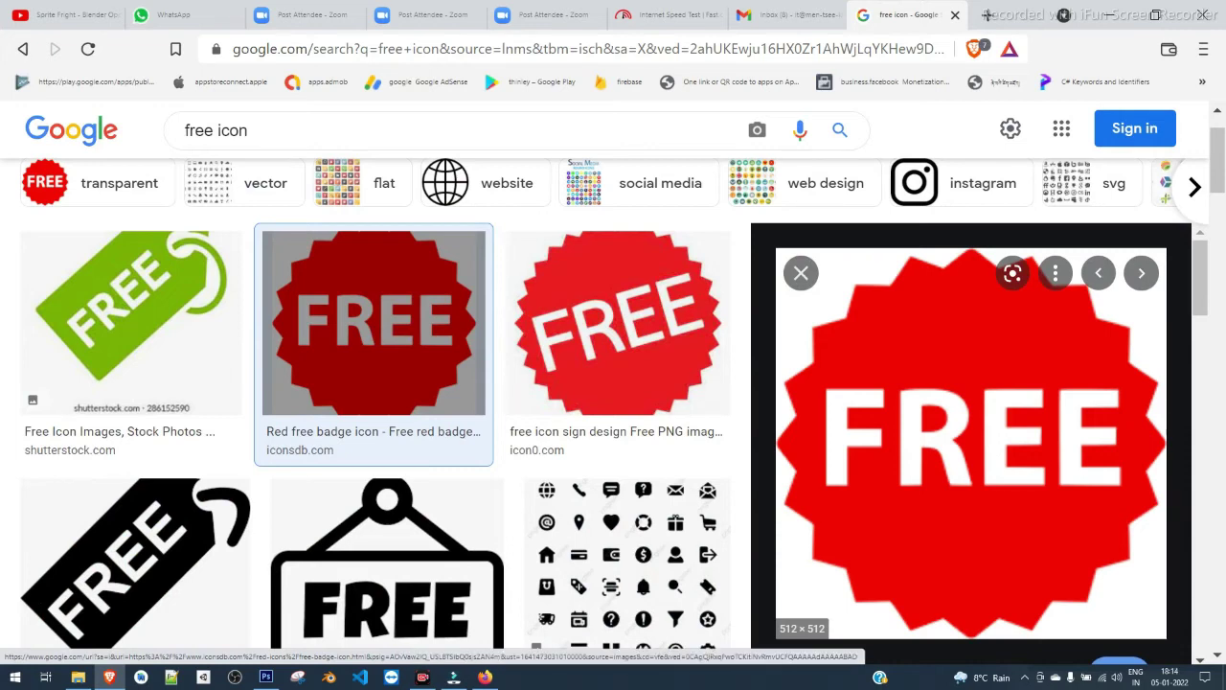
pyautogui.scroll(-3, 970, 441)
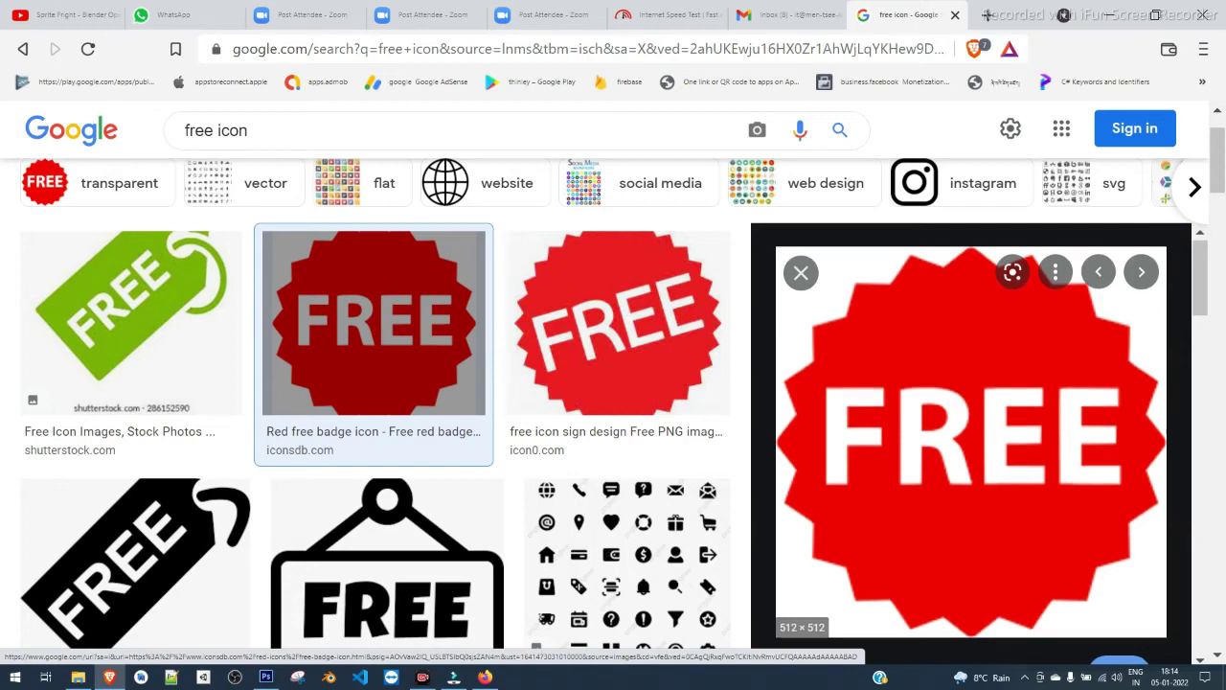
pyautogui.scroll(3, 970, 440)
pyautogui.scroll(-3, 970, 441)
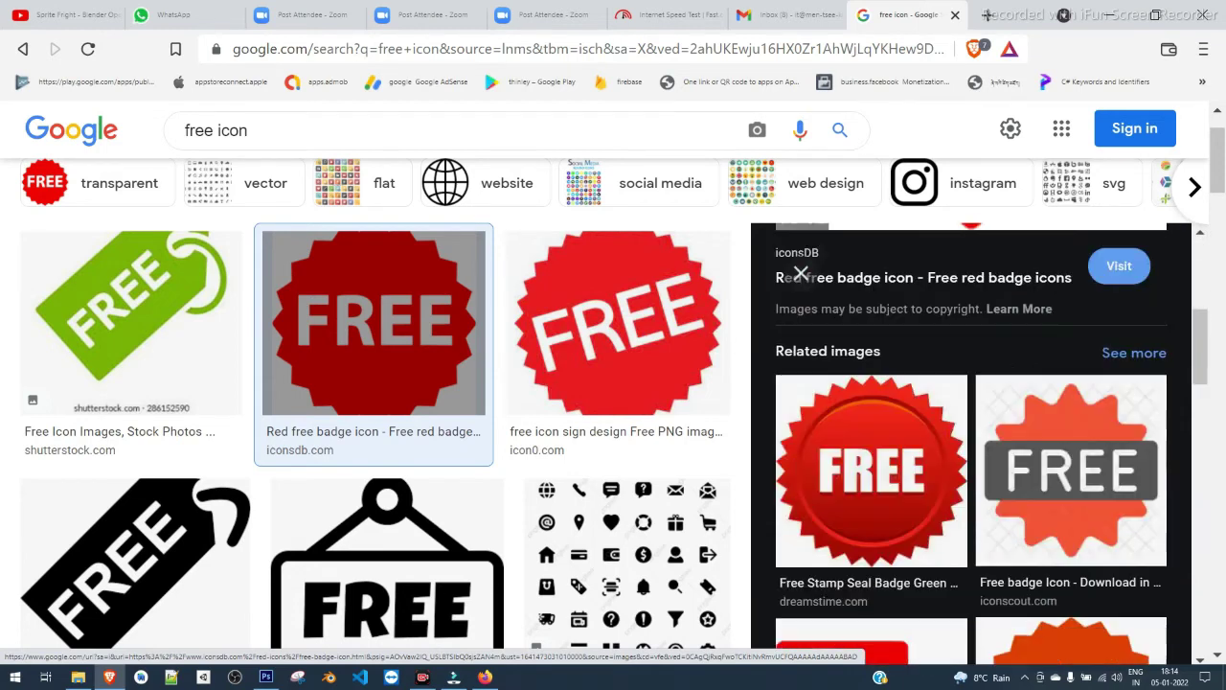
pyautogui.scroll(3, 970, 441)
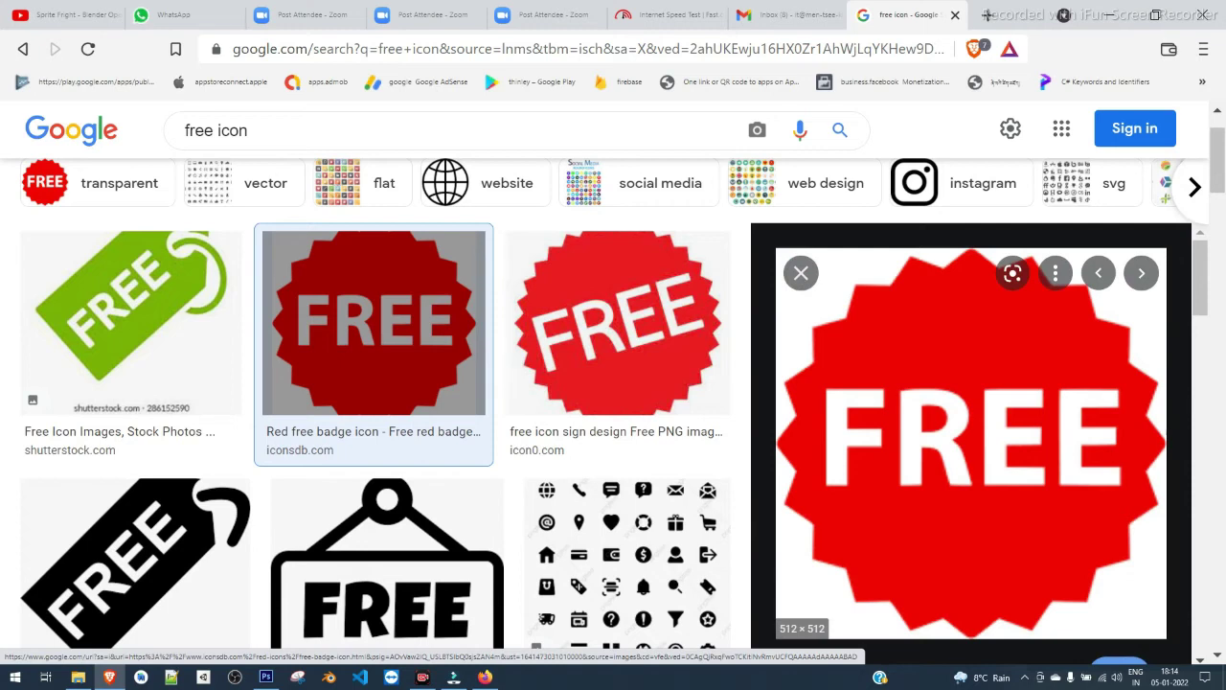
# Try to save the red free badge preview image from the search results.
pyautogui.scroll(-3, 970, 441)
pyautogui.scroll(3, 970, 441)
pyautogui.rightClick(856, 424)
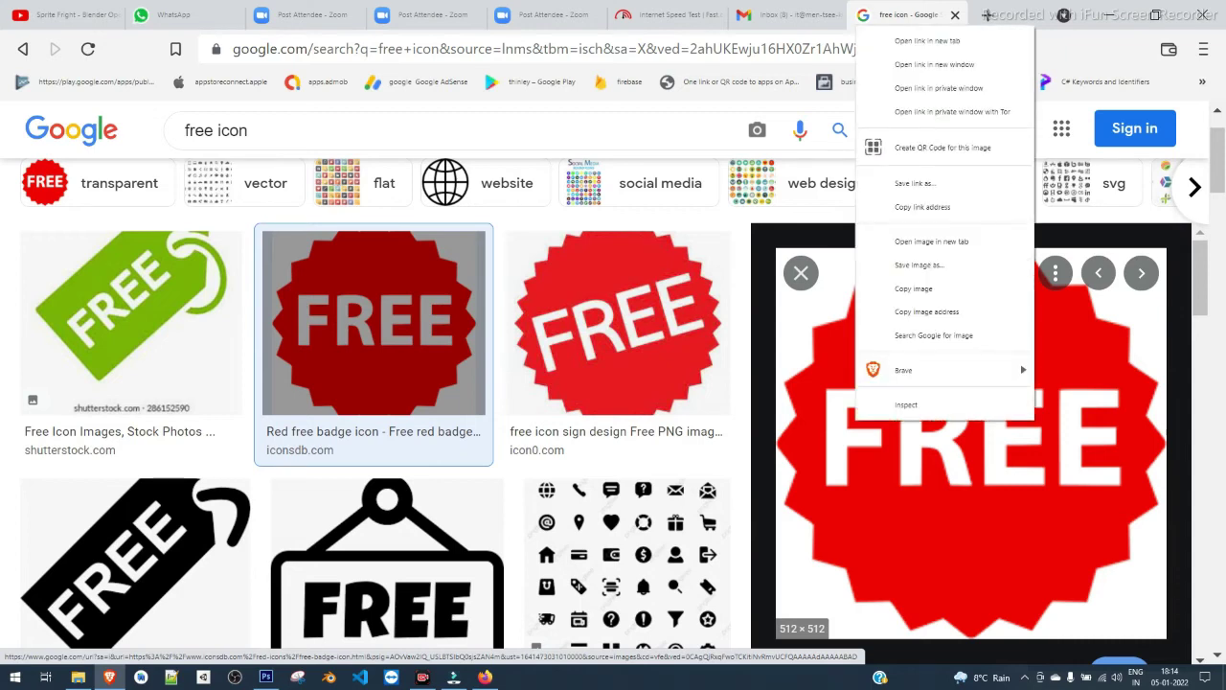
pyautogui.click(920, 266)
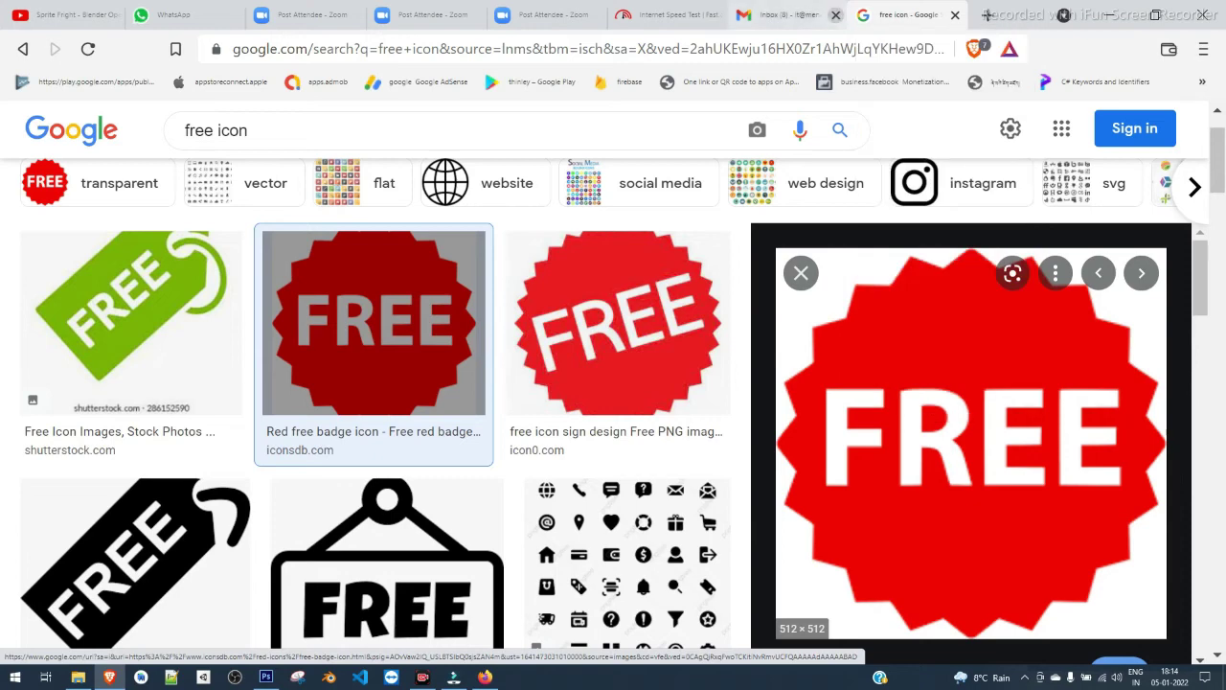
# Close all the other browser tabs, keeping only the free icon search results open.
pyautogui.click(836, 15)
pyautogui.click(717, 15)
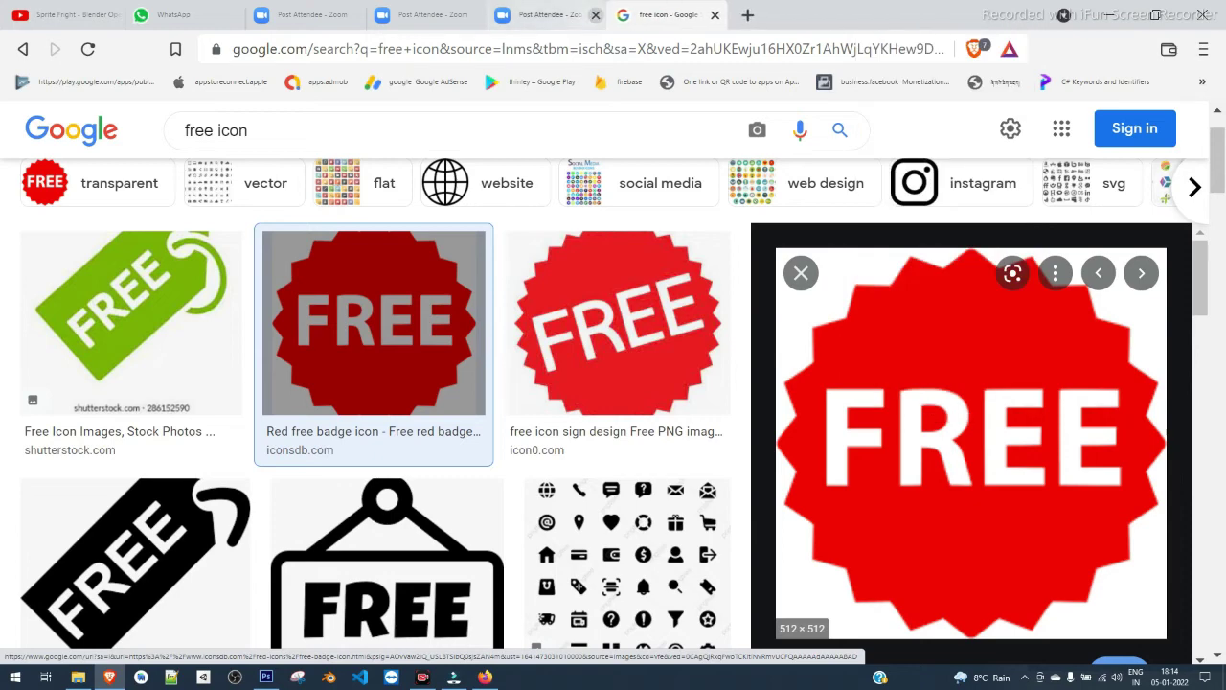
pyautogui.click(596, 15)
pyautogui.click(475, 15)
pyautogui.click(353, 15)
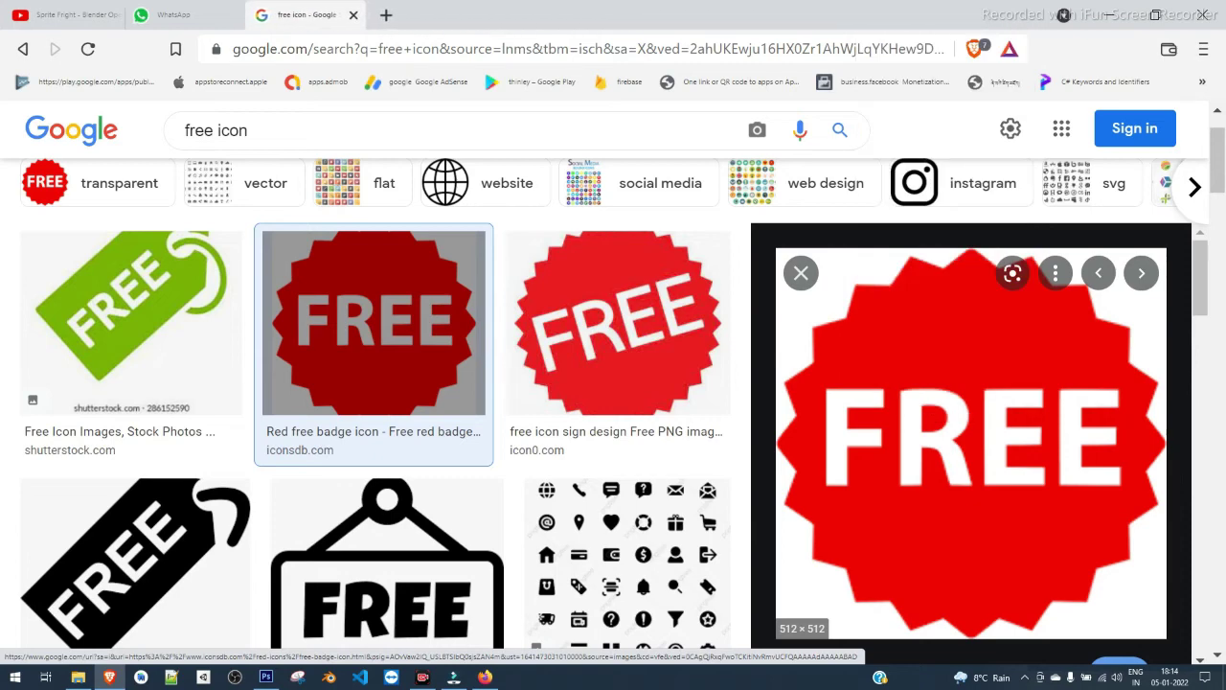
pyautogui.click(233, 15)
pyautogui.click(113, 16)
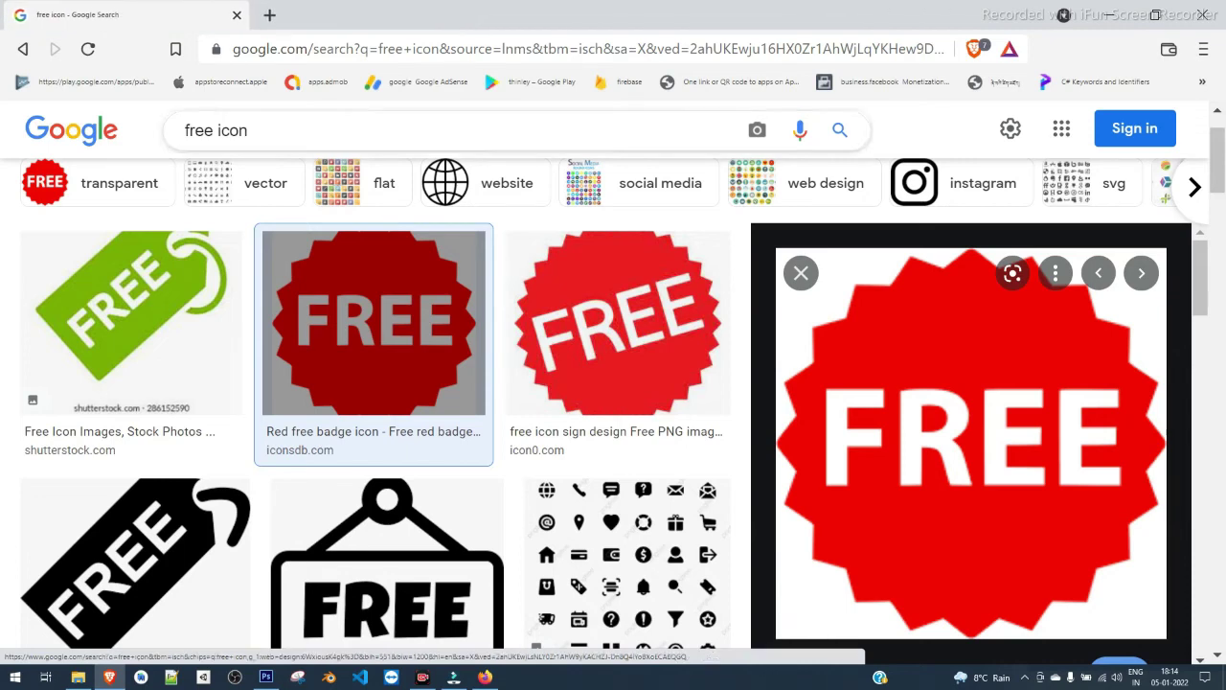
# Look over the red free badge preview and open its source page on iconsdb.com.
pyautogui.scroll(2, 374, 384)
pyautogui.scroll(-2, 972, 479)
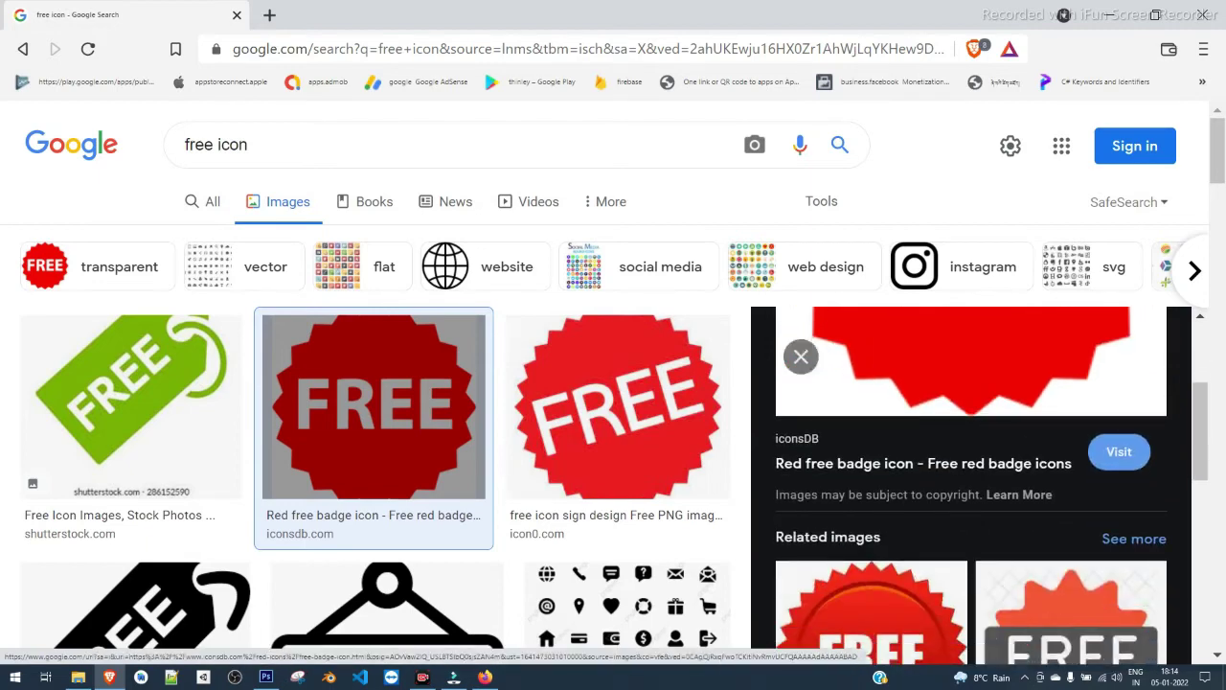
pyautogui.scroll(1, 972, 479)
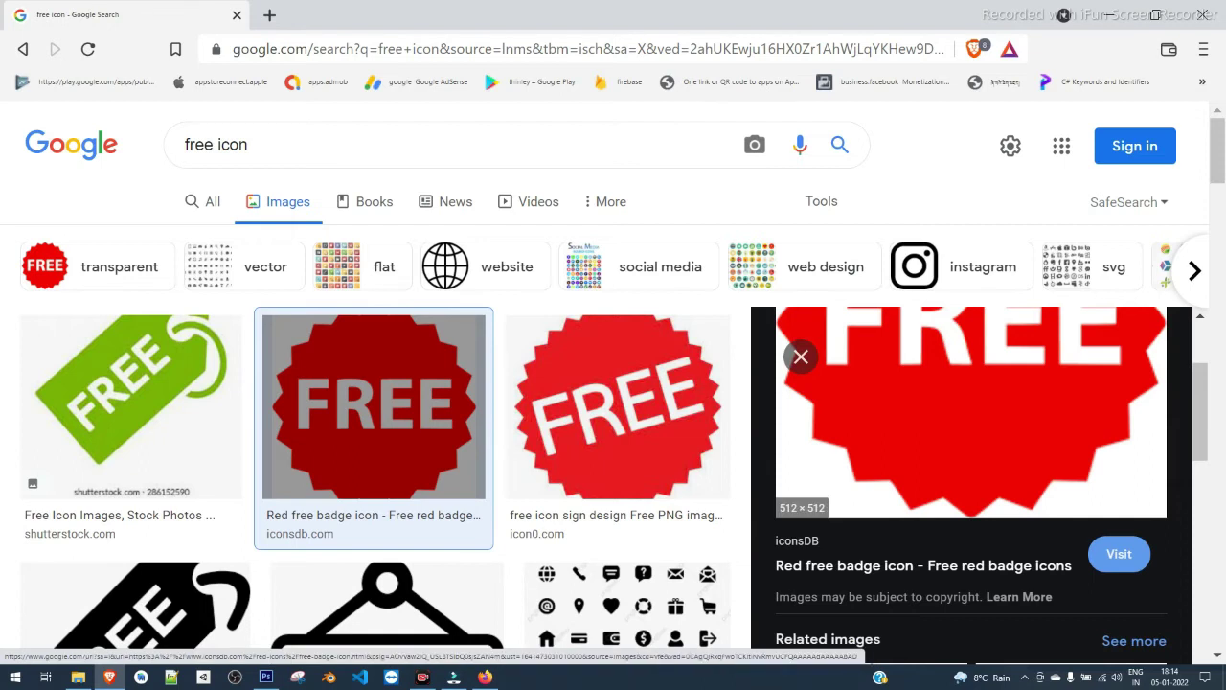
pyautogui.scroll(1, 972, 479)
pyautogui.scroll(1, 971, 479)
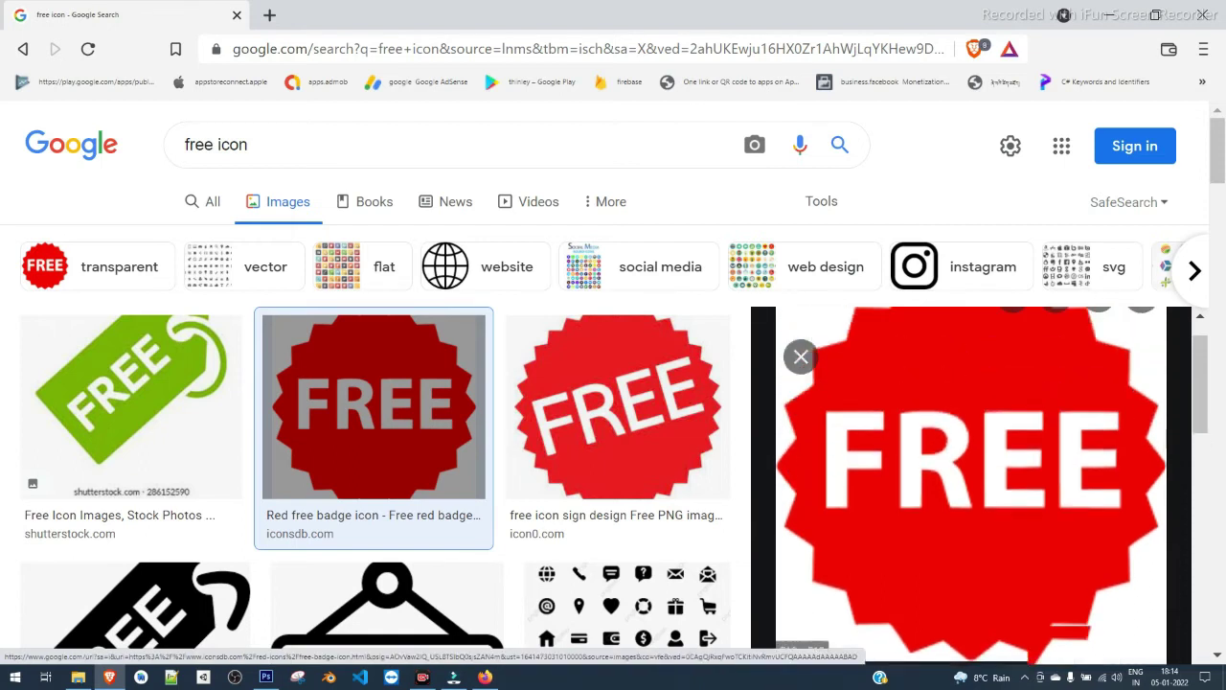
pyautogui.scroll(-2, 972, 479)
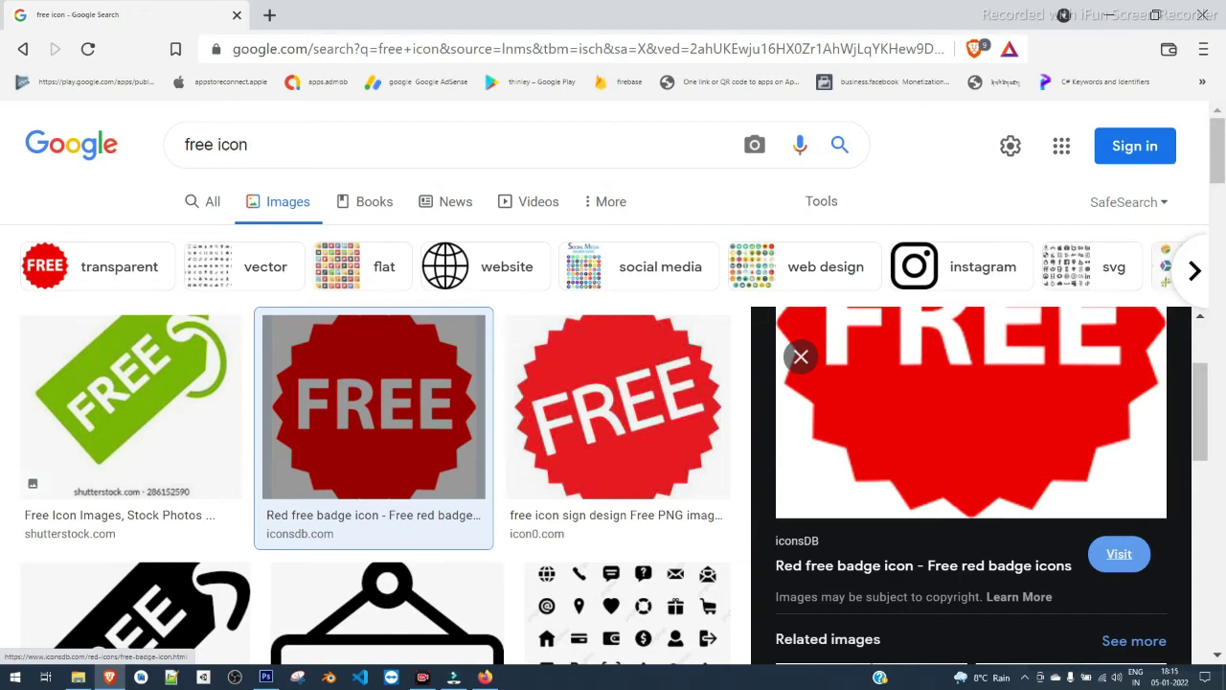
pyautogui.click(1119, 554)
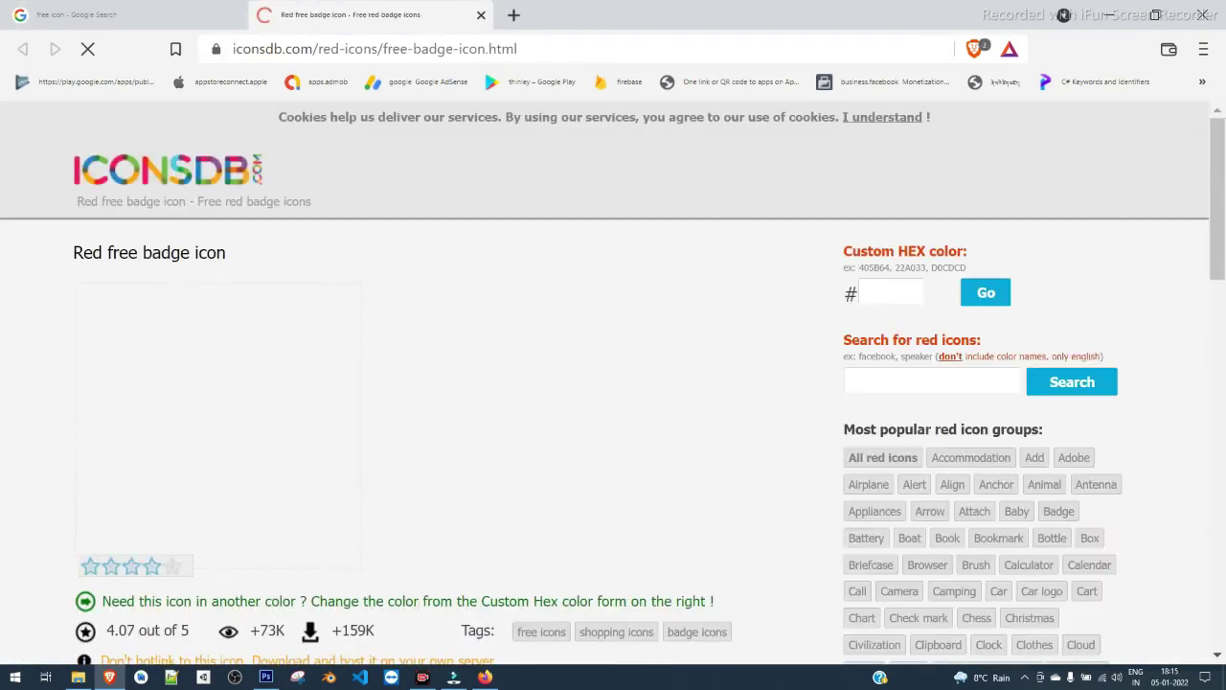
# Examine the download formats, sizes and colour variants offered for the red free badge icon.
pyautogui.scroll(-3, 1030, 657)
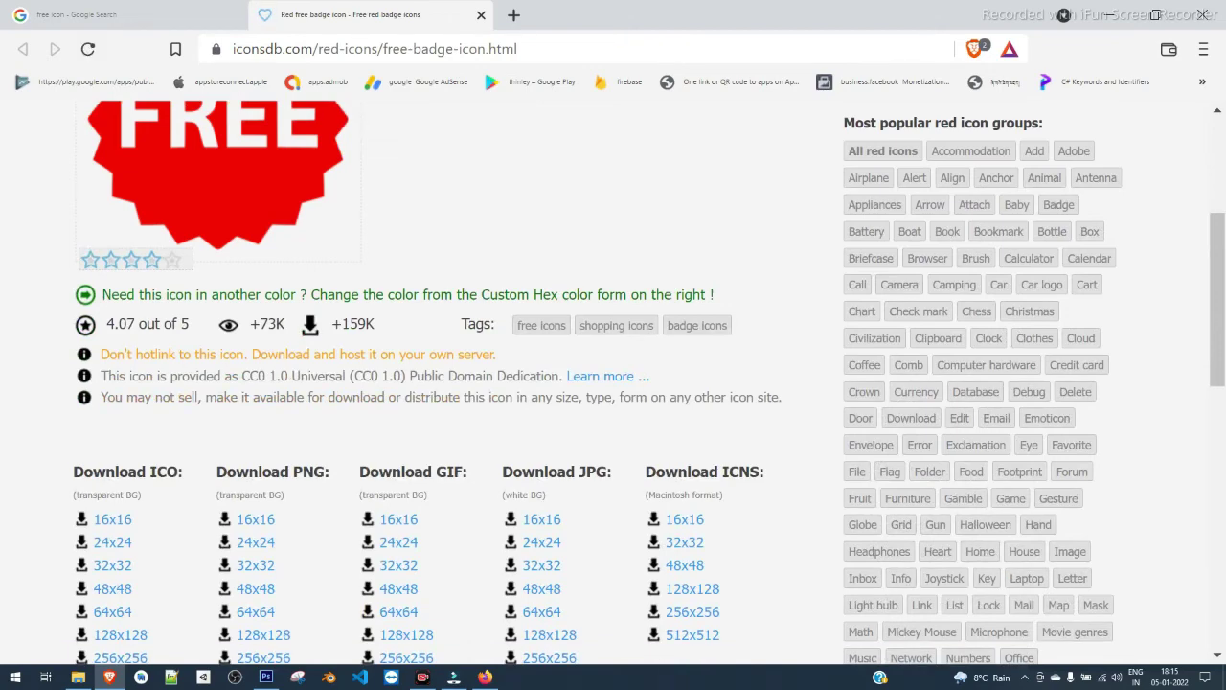
pyautogui.scroll(-3, 613, 383)
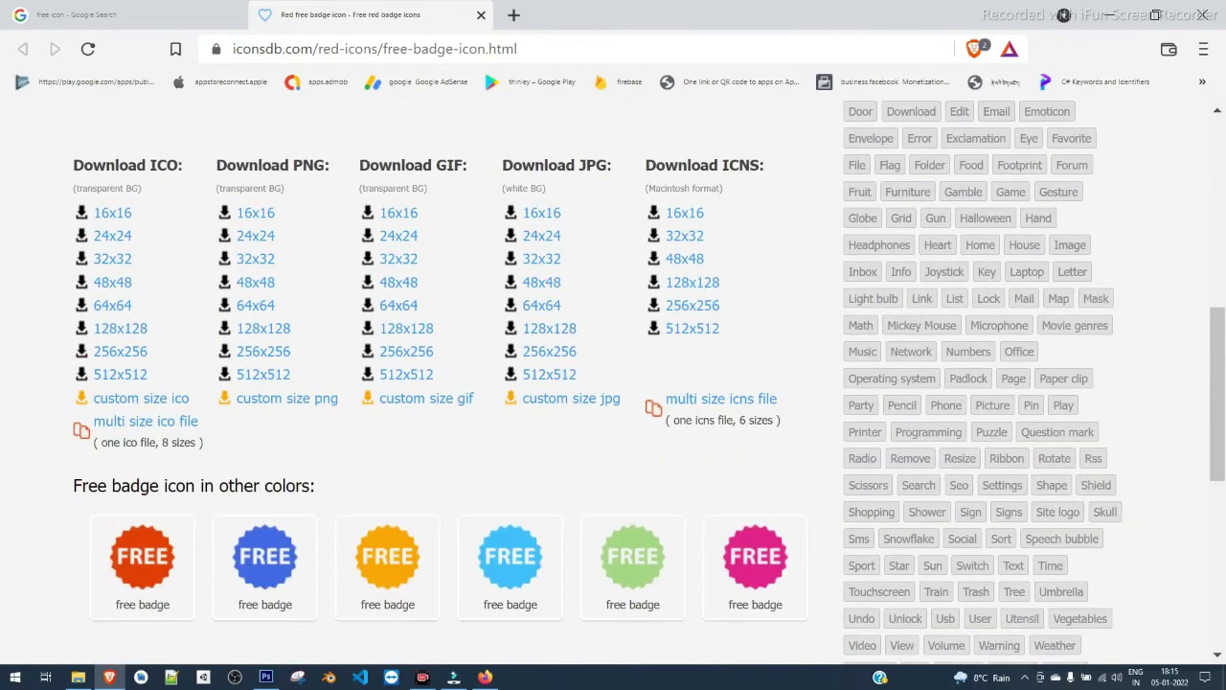
pyautogui.scroll(-2, 613, 383)
pyautogui.scroll(4, 614, 383)
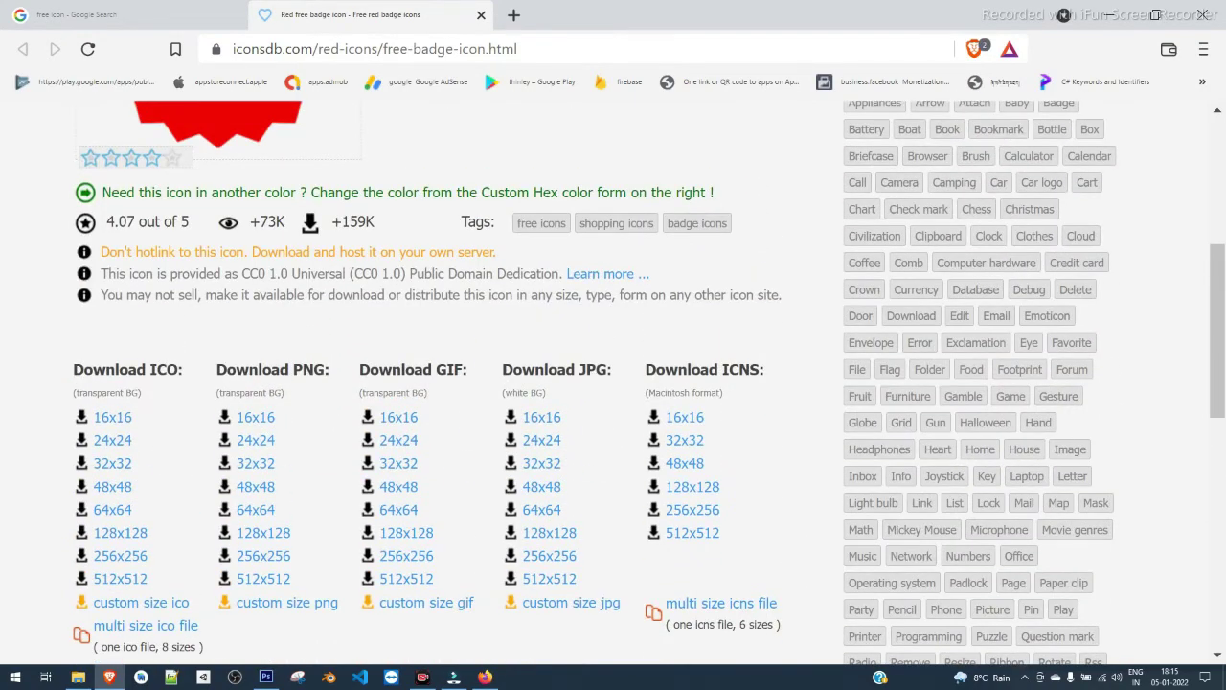
pyautogui.scroll(4, 613, 384)
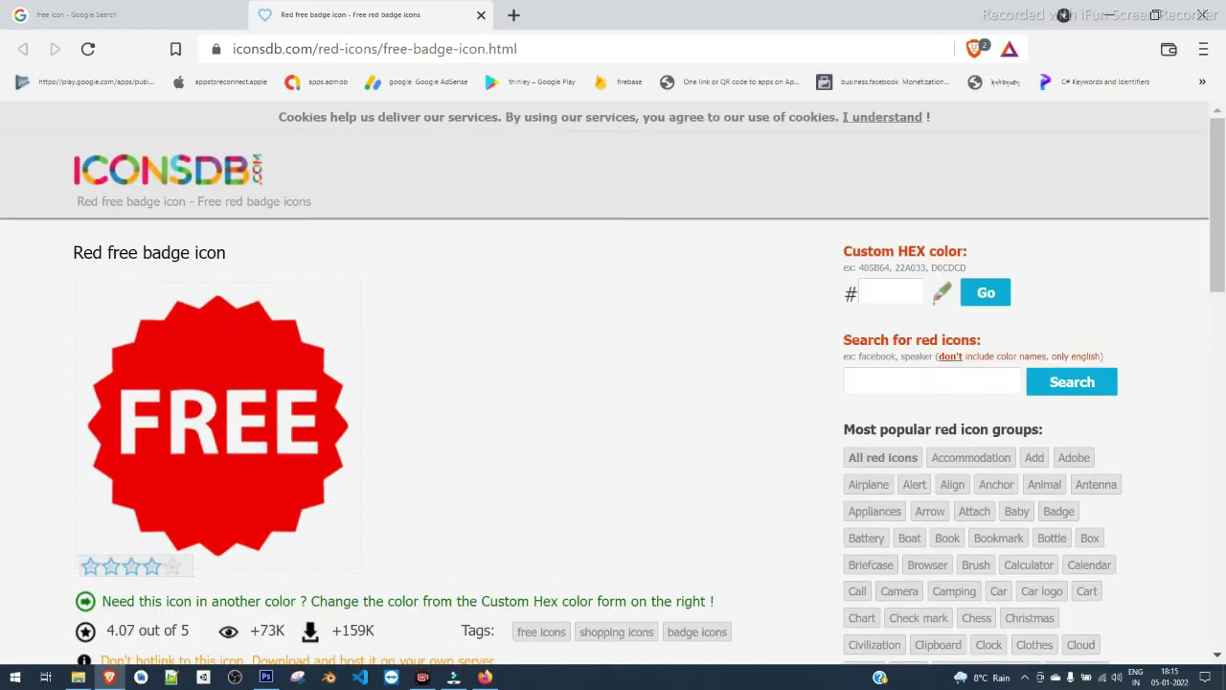
# Return to the Google image results and save the red free badge preview to the Desktop as the PNG image "images".
pyautogui.click(144, 15)
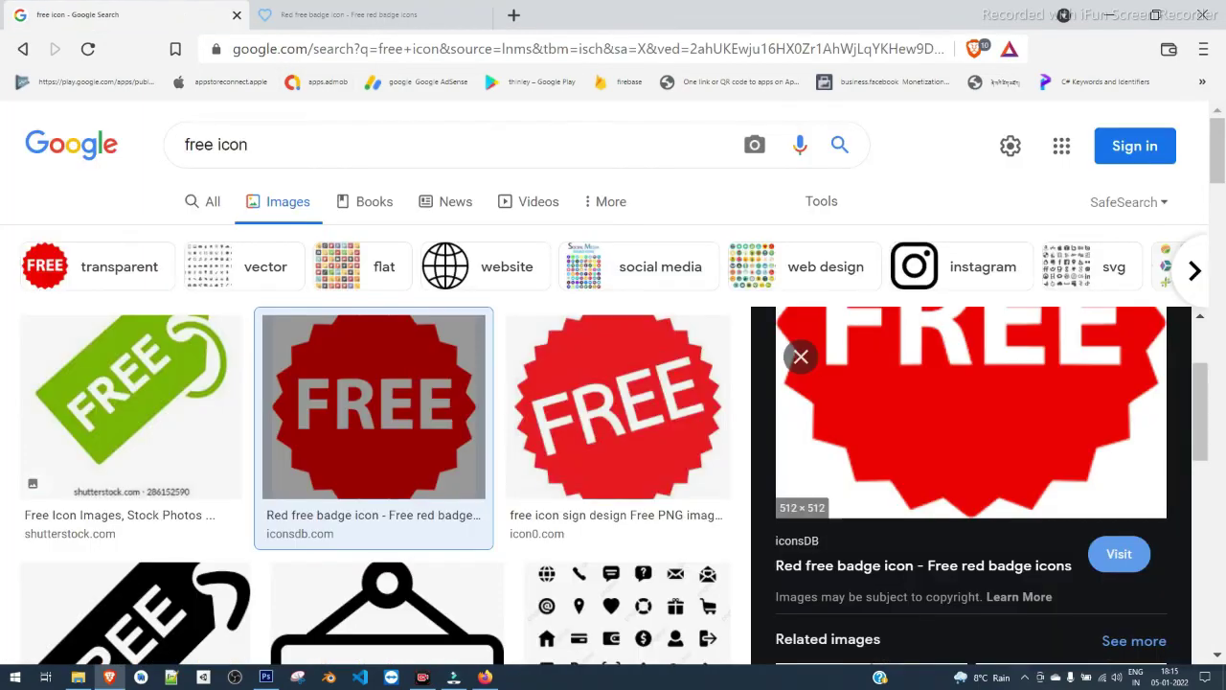
pyautogui.scroll(2, 972, 480)
pyautogui.scroll(-2, 971, 479)
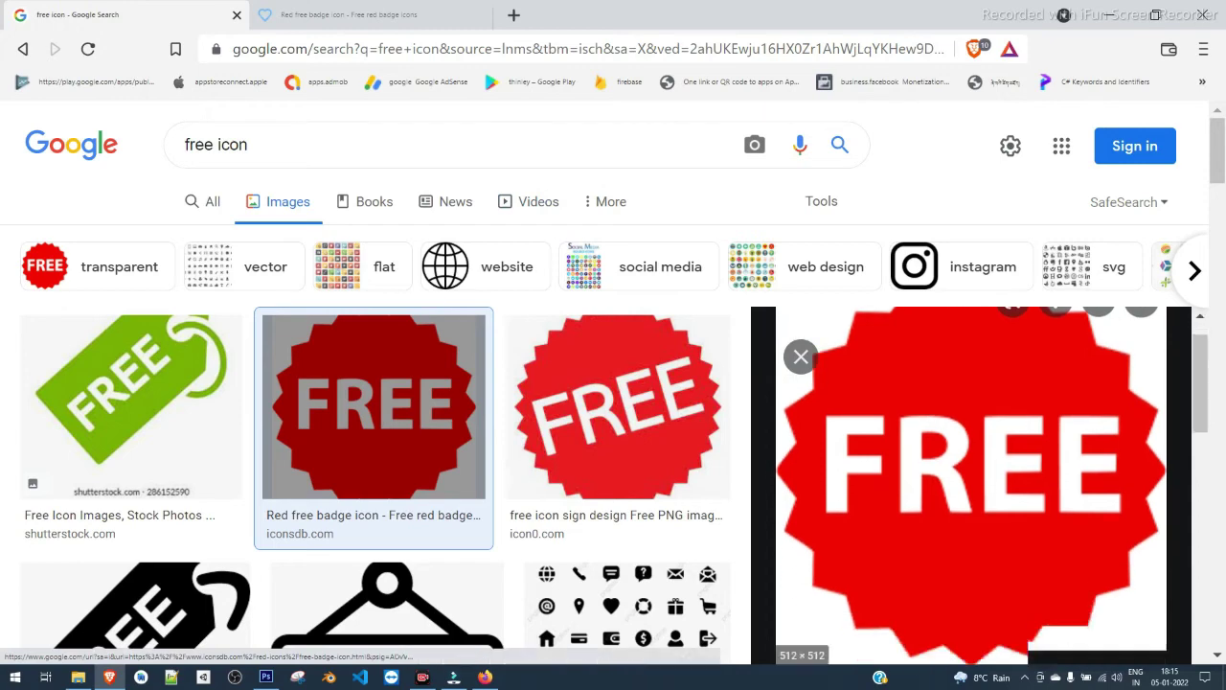
pyautogui.scroll(1, 971, 464)
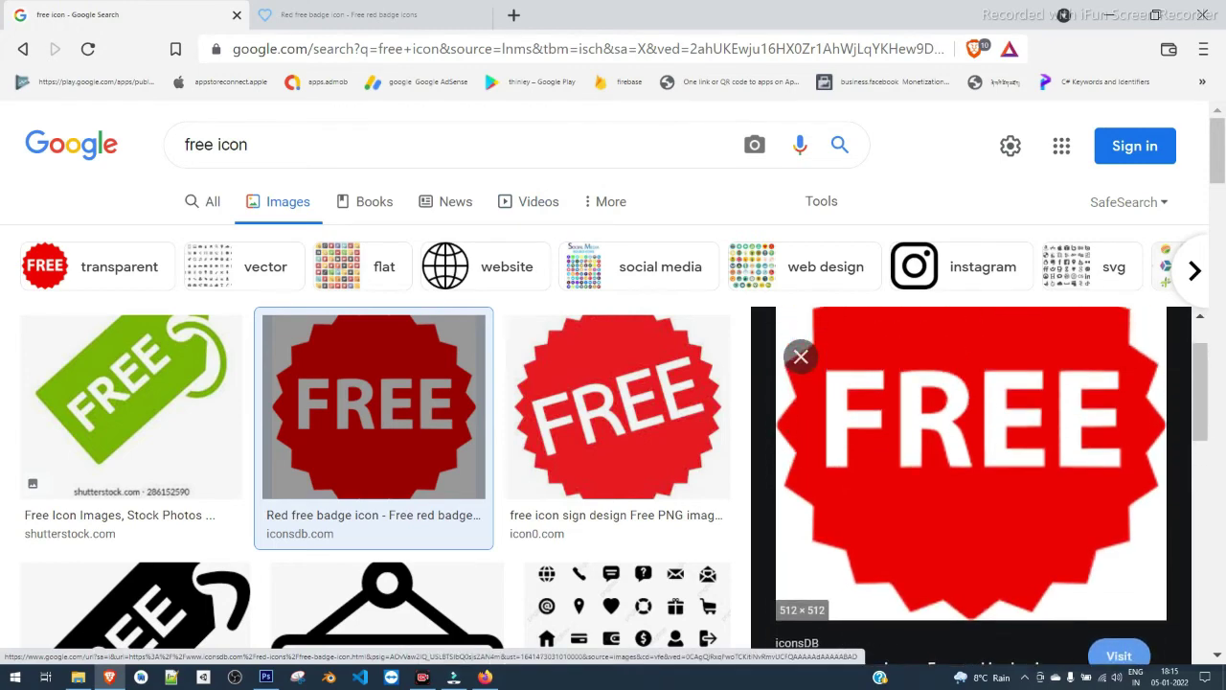
pyautogui.rightClick(904, 403)
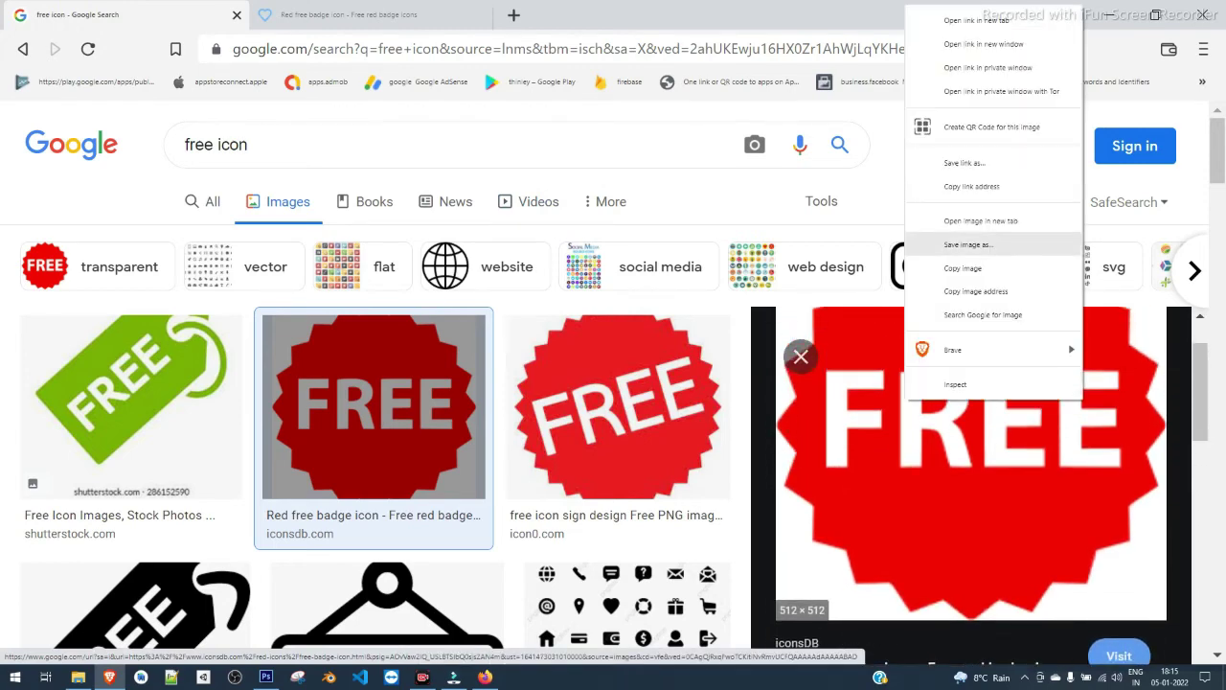
pyautogui.click(968, 244)
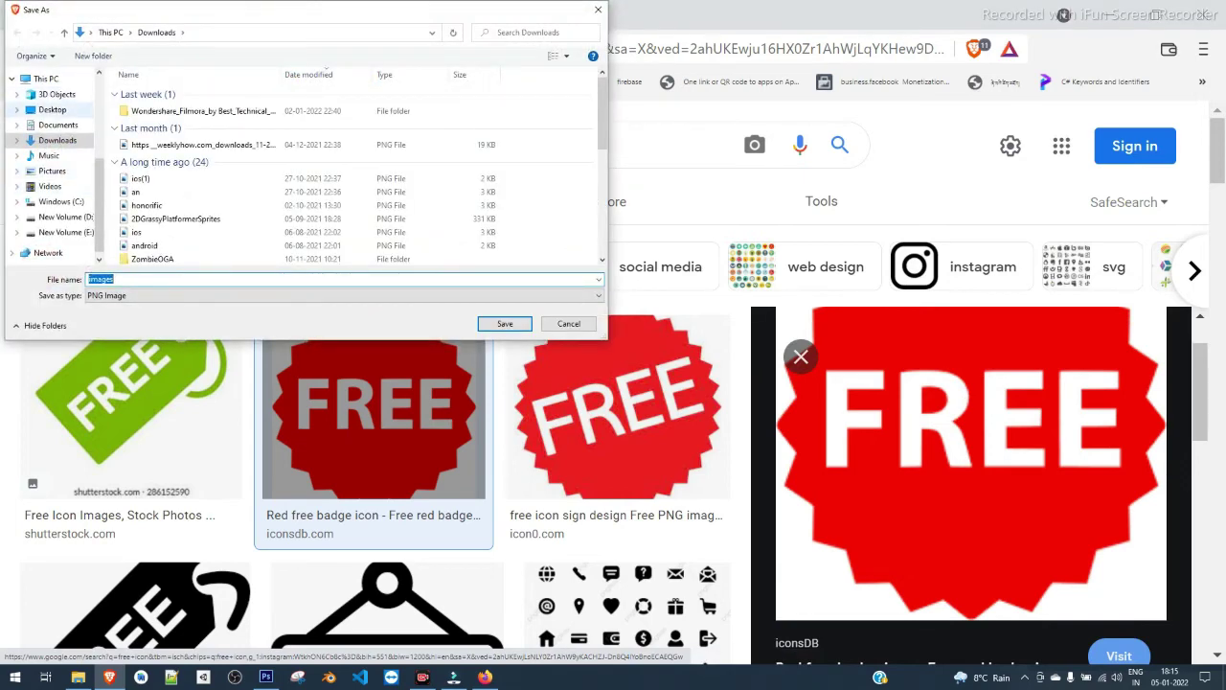
pyautogui.click(54, 110)
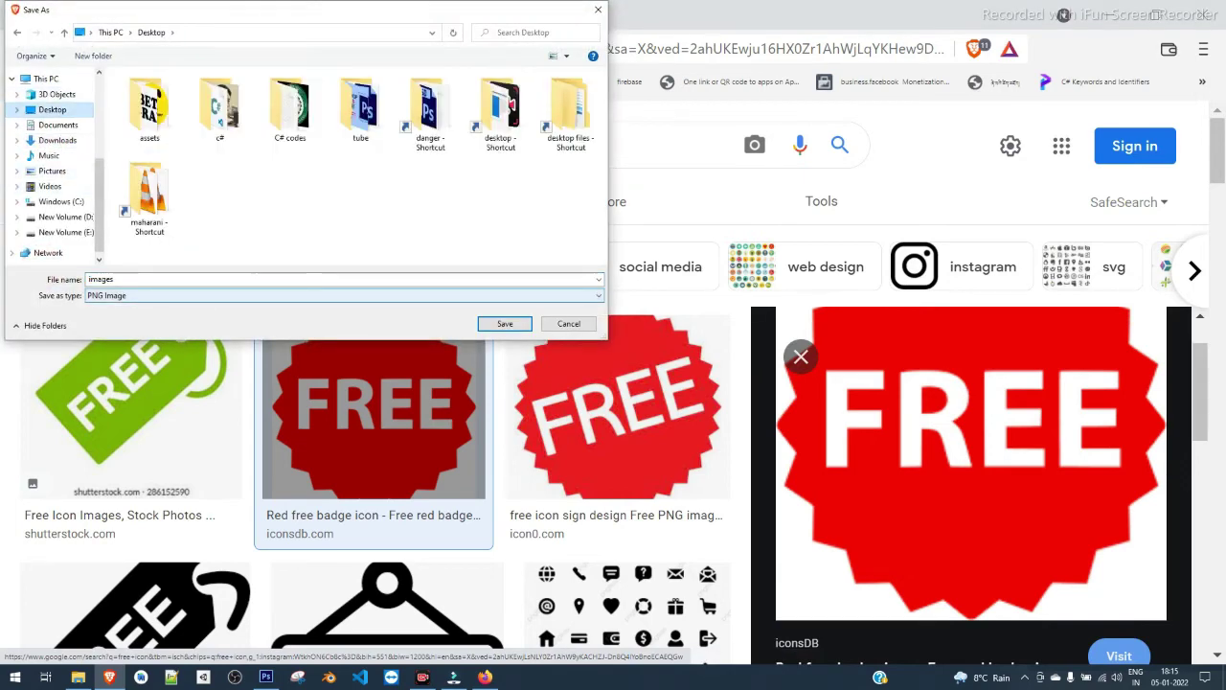
pyautogui.press('Return')
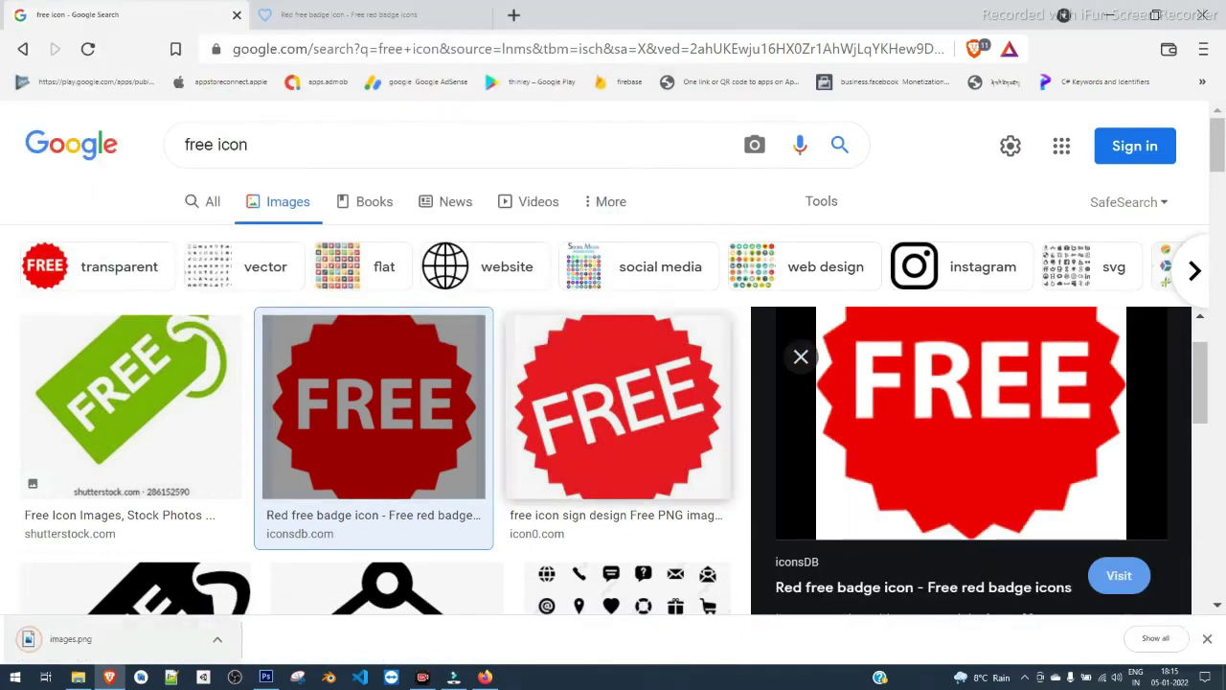
# Show the desktop, refresh it and view the saved images.png badge file.
pyautogui.press('super+d')
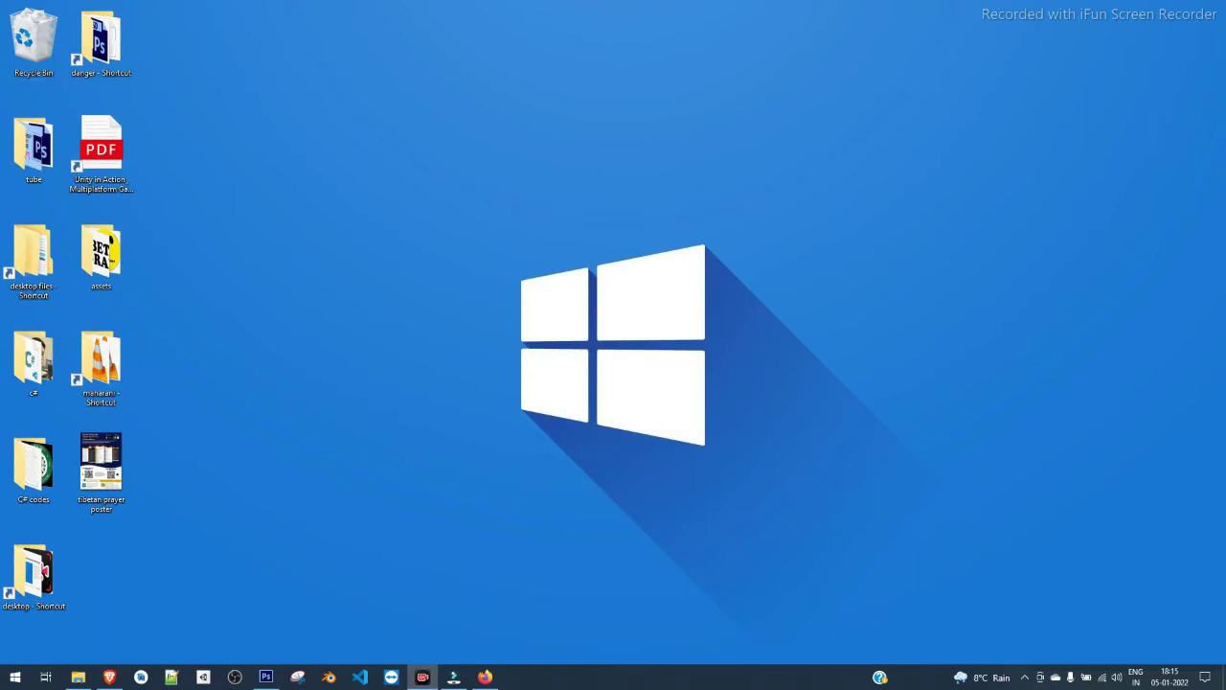
pyautogui.rightClick(284, 228)
pyautogui.click(309, 263)
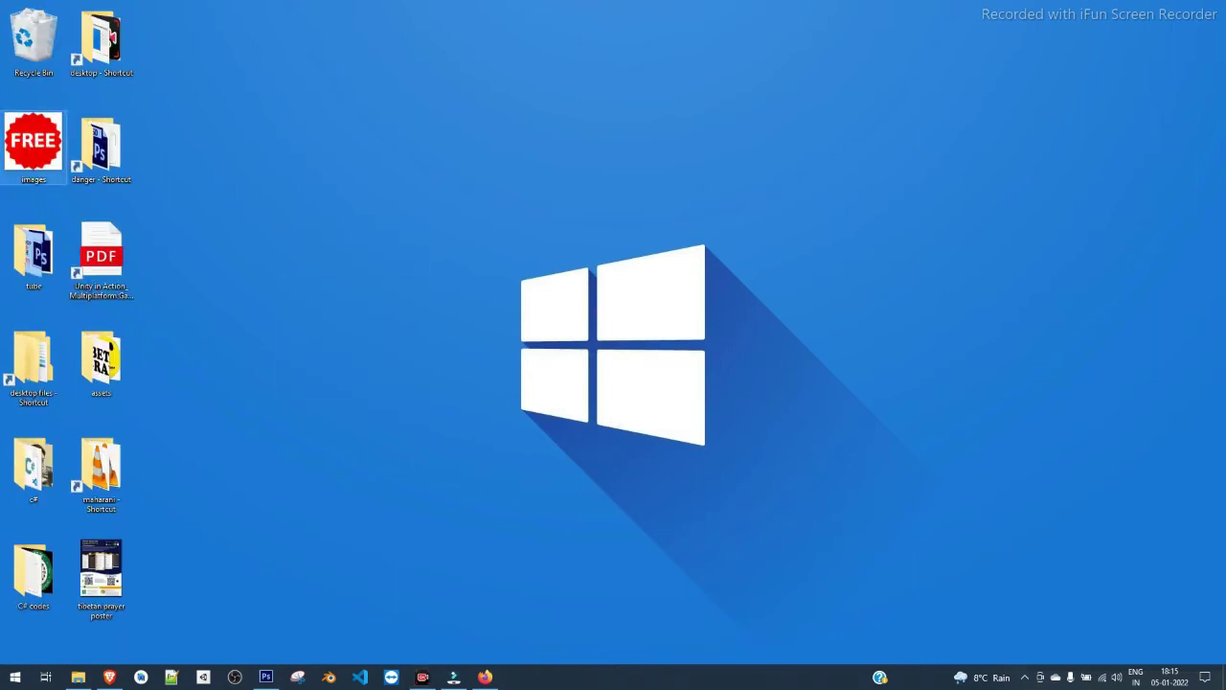
pyautogui.doubleClick(33, 142)
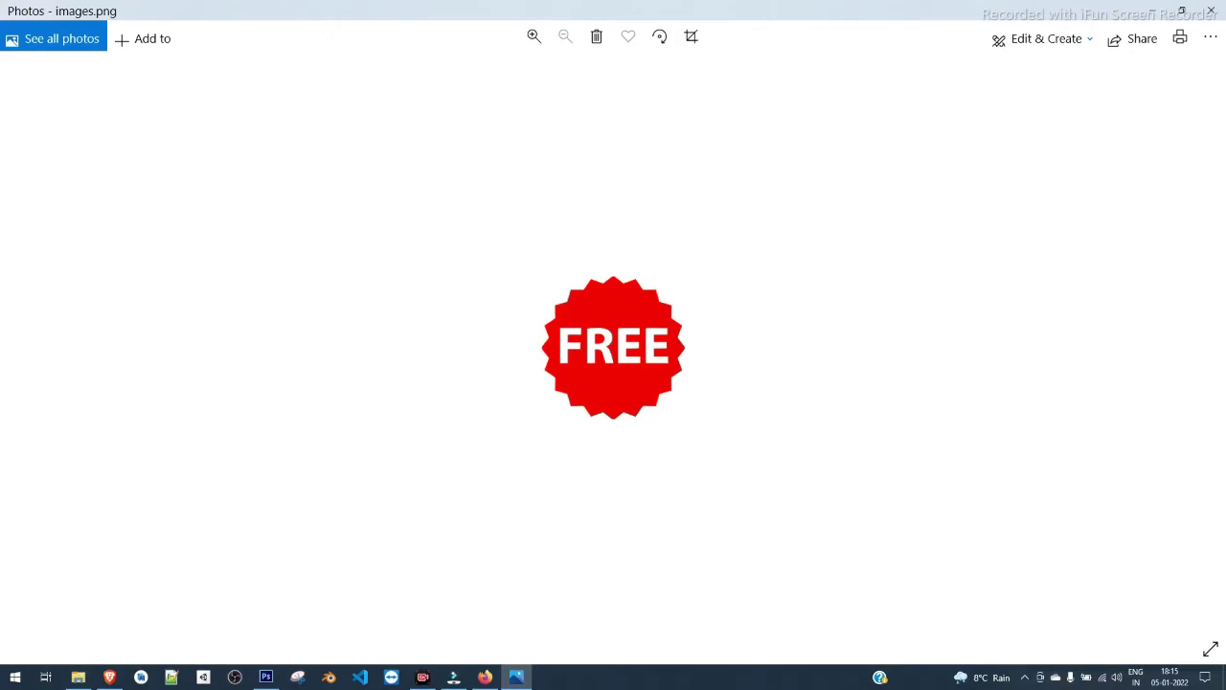
pyautogui.click(1211, 11)
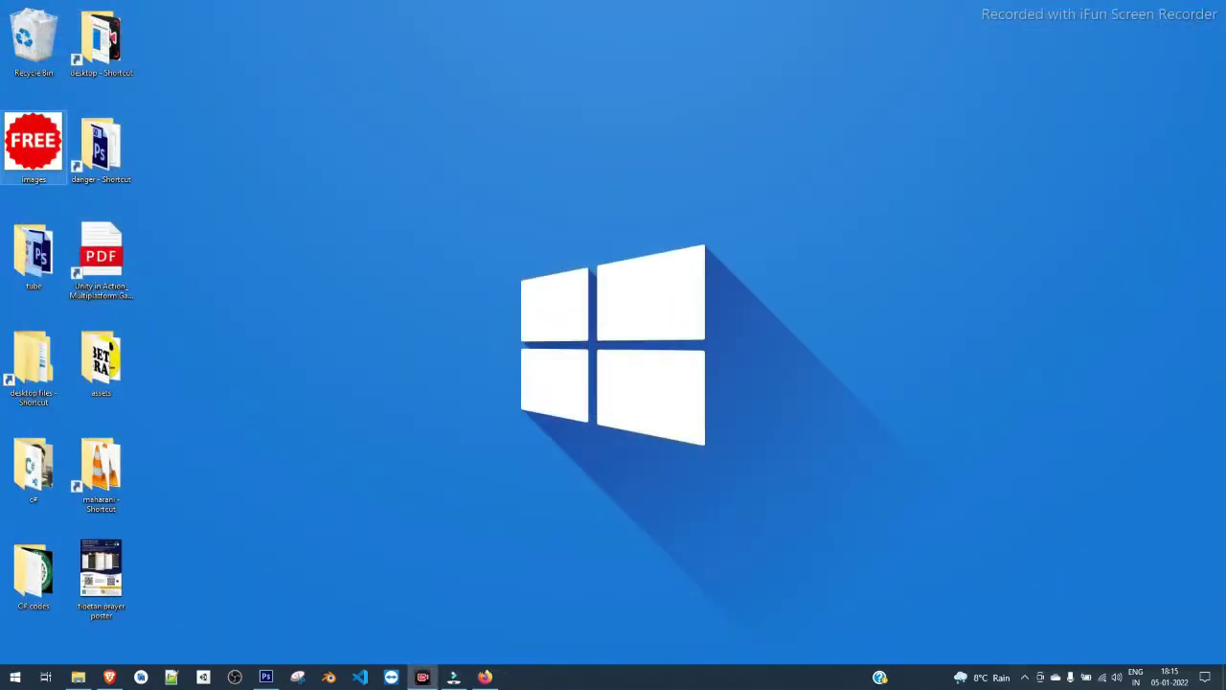
# Switch to Photoshop and open the images PNG file from the Desktop.
pyautogui.moveTo(33, 142)
pyautogui.mouseDown()
pyautogui.moveTo(117, 257)
pyautogui.moveTo(205, 320)
pyautogui.moveTo(43, 158)
pyautogui.mouseUp()
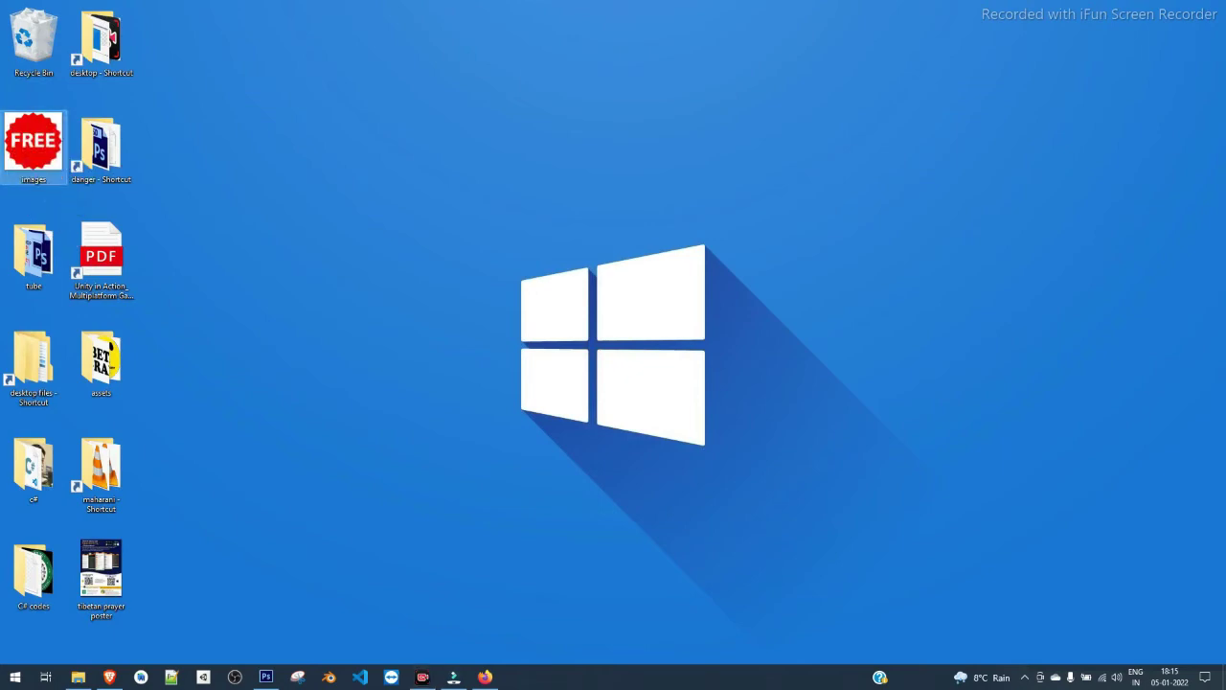
pyautogui.click(265, 677)
pyautogui.click(34, 9)
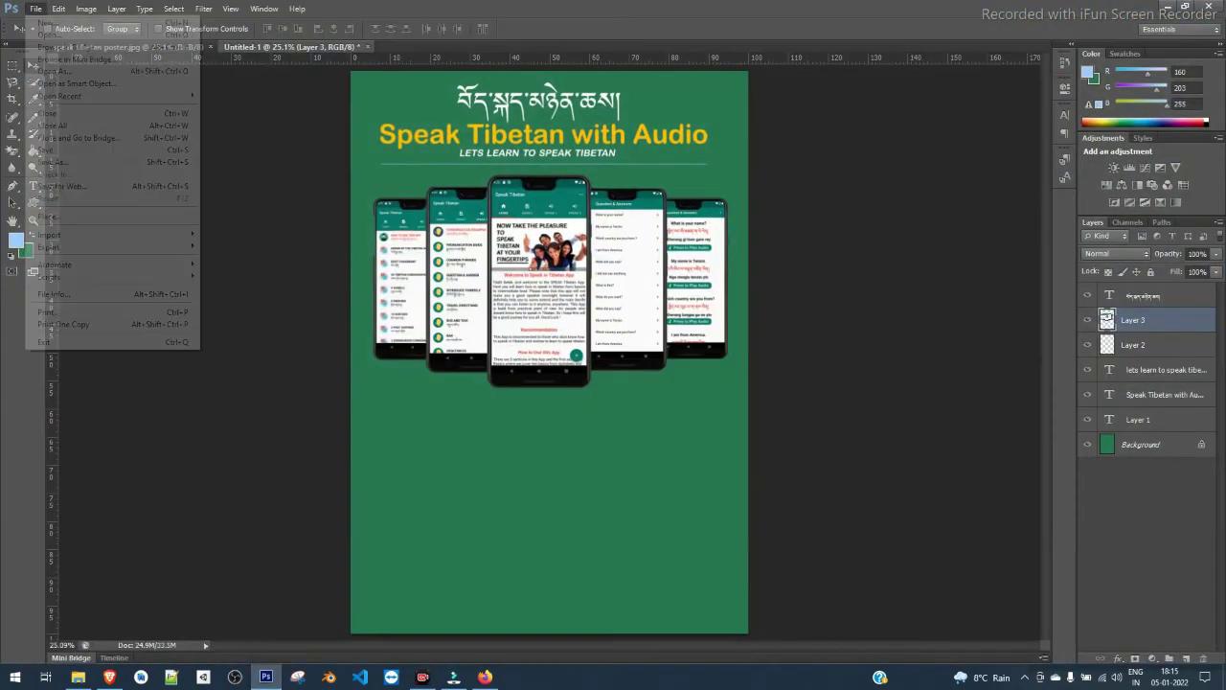
pyautogui.click(48, 34)
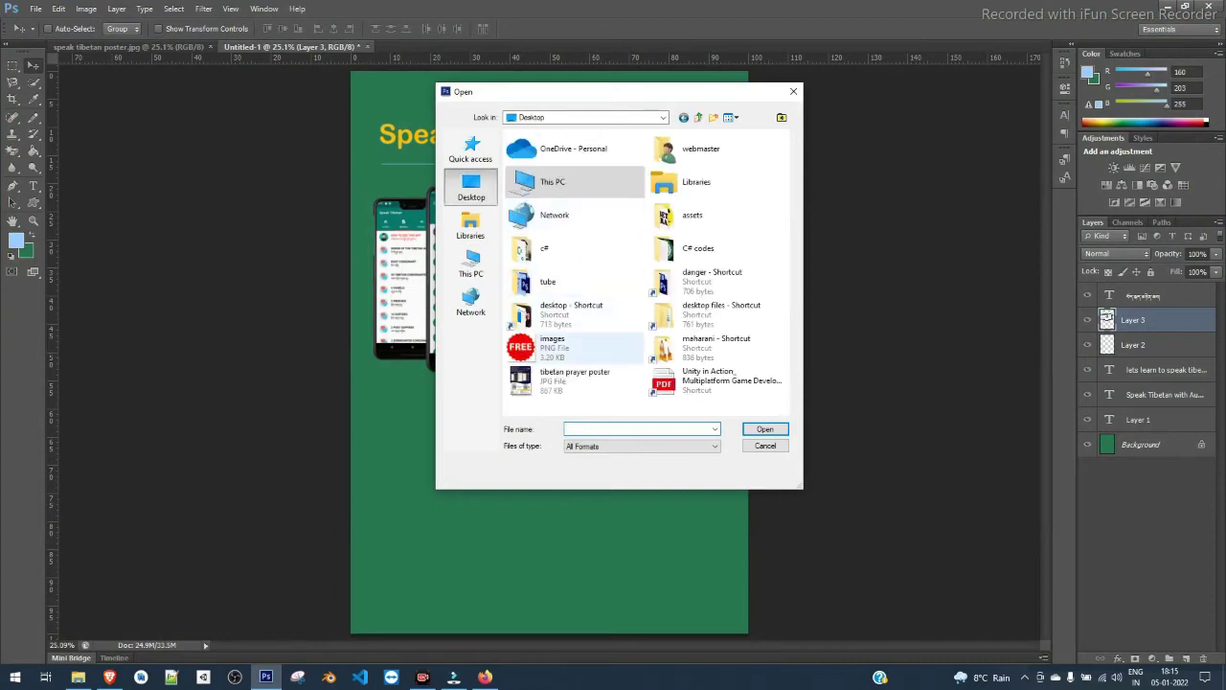
pyautogui.doubleClick(551, 345)
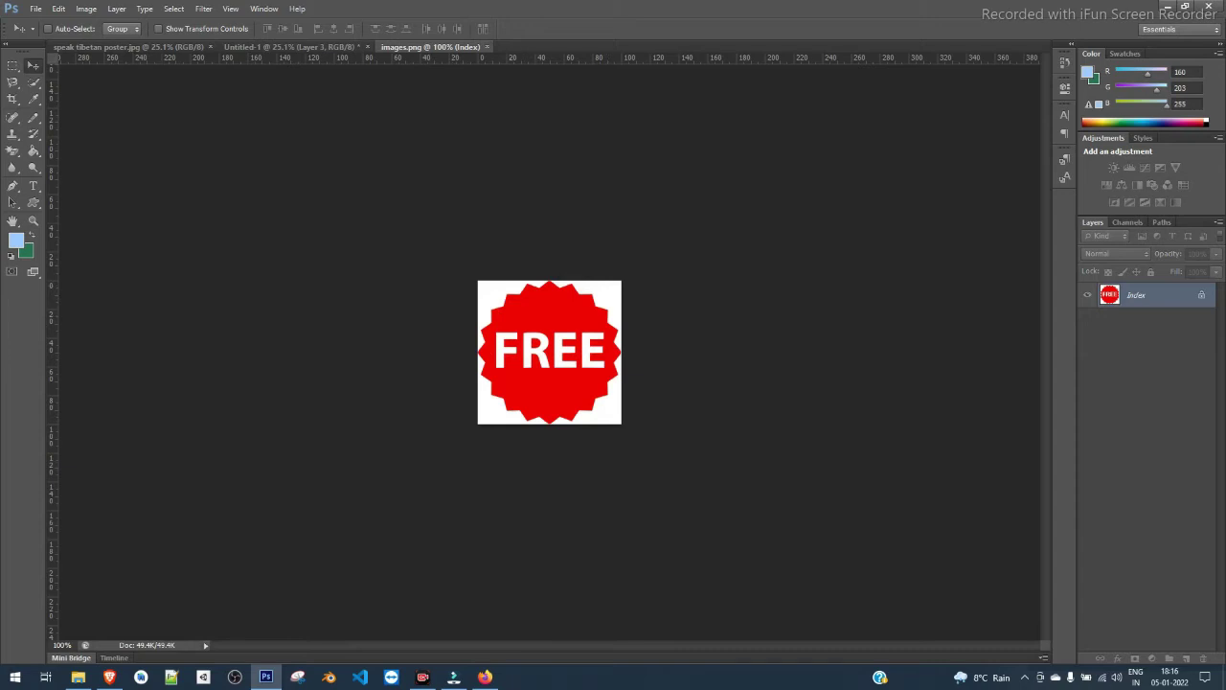
# Try to move the FREE badge into Untitled-1, and undo the downward move of the phone mockups.
pyautogui.moveTo(526, 329); pyautogui.dragTo(324, 48)
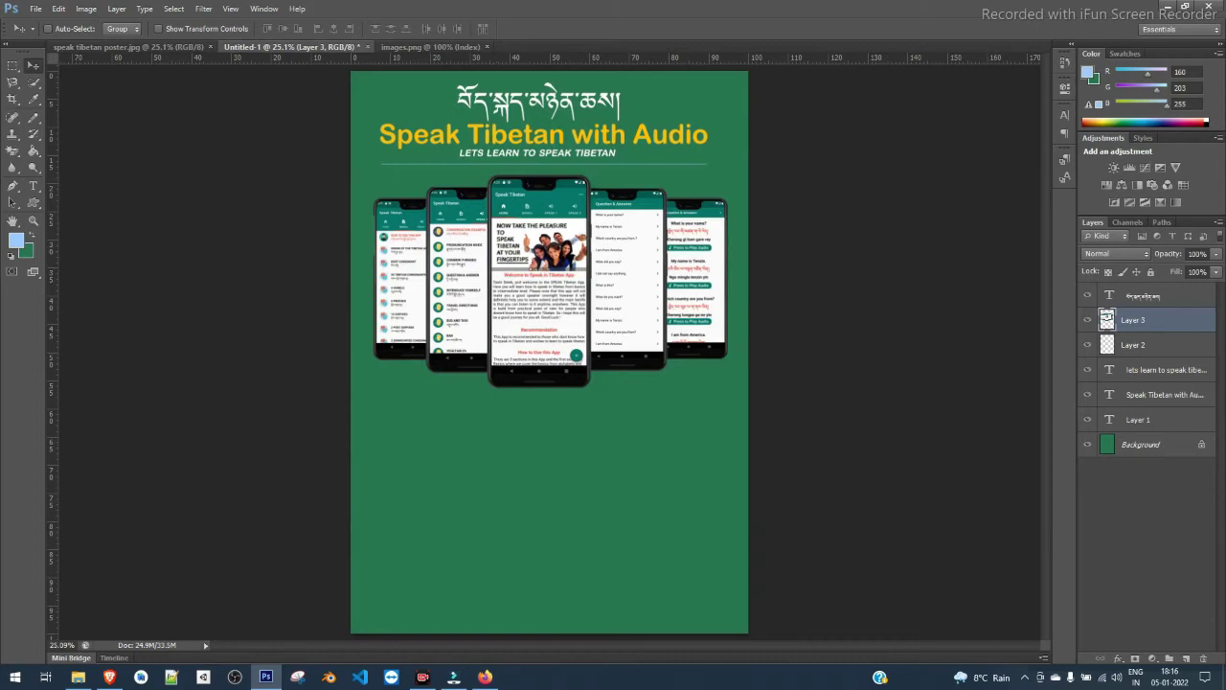
pyautogui.moveTo(551, 283); pyautogui.dragTo(560, 472)
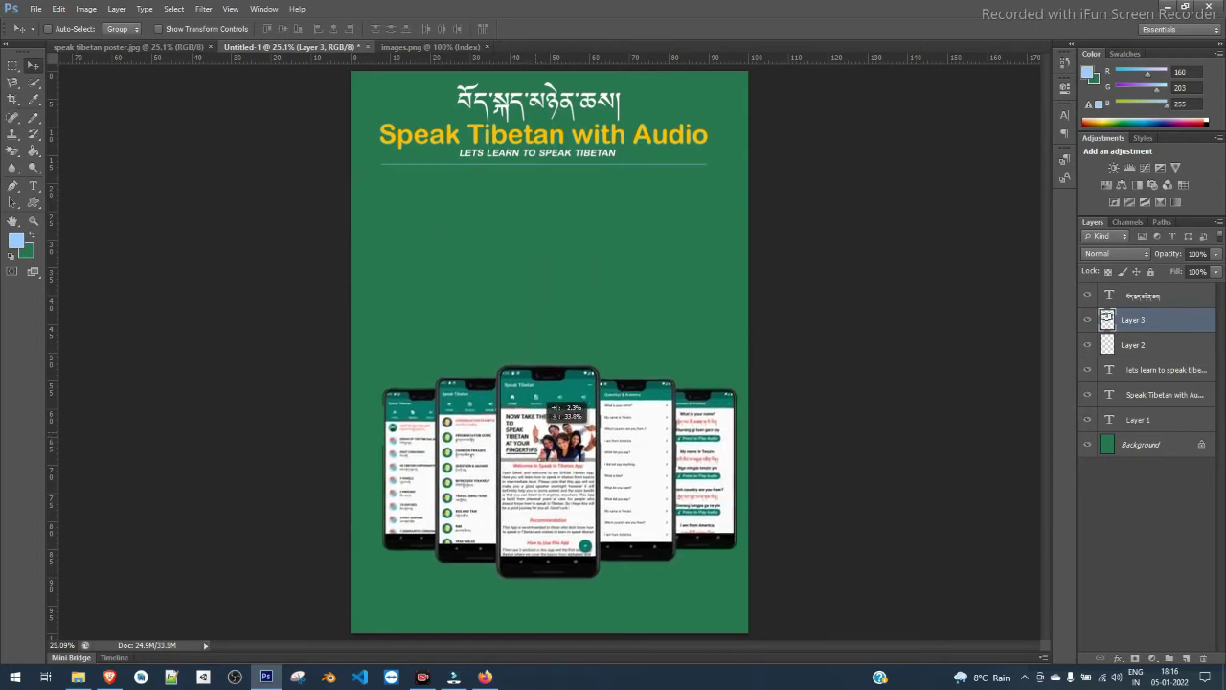
pyautogui.hotkey('ctrl', 'z')
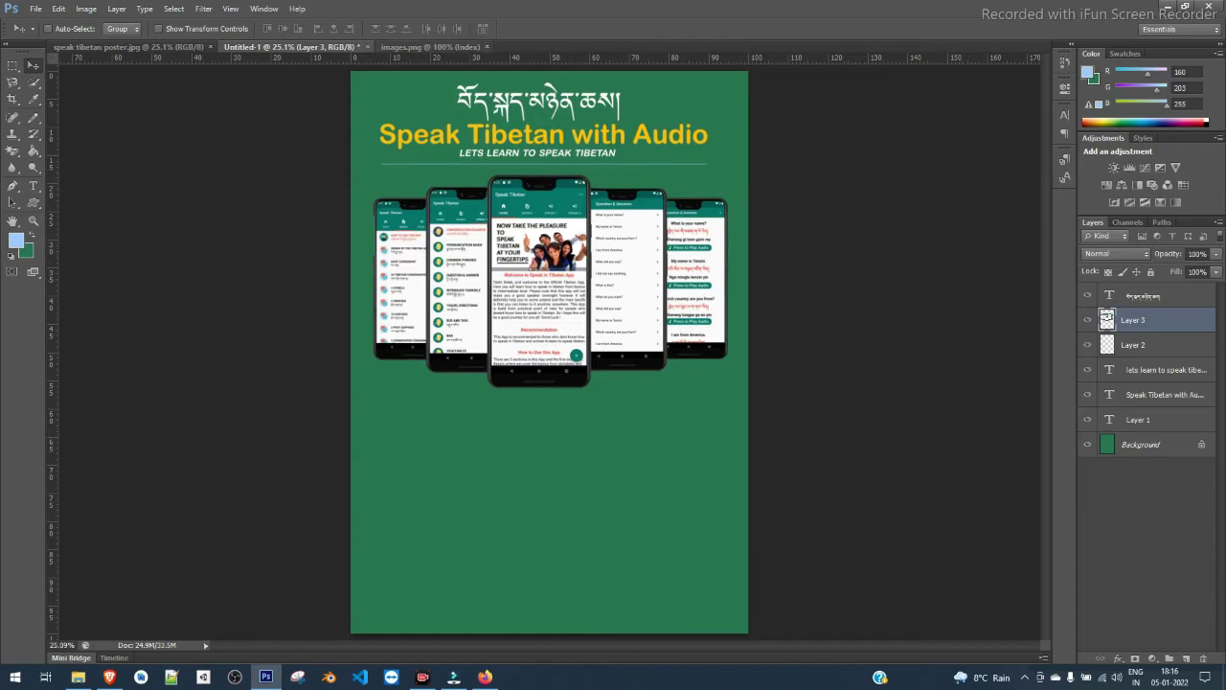
# Try again to move the FREE badge into Untitled-1, check Layer 3 by toggling its visibility, and return to images.png.
pyautogui.click(383, 47)
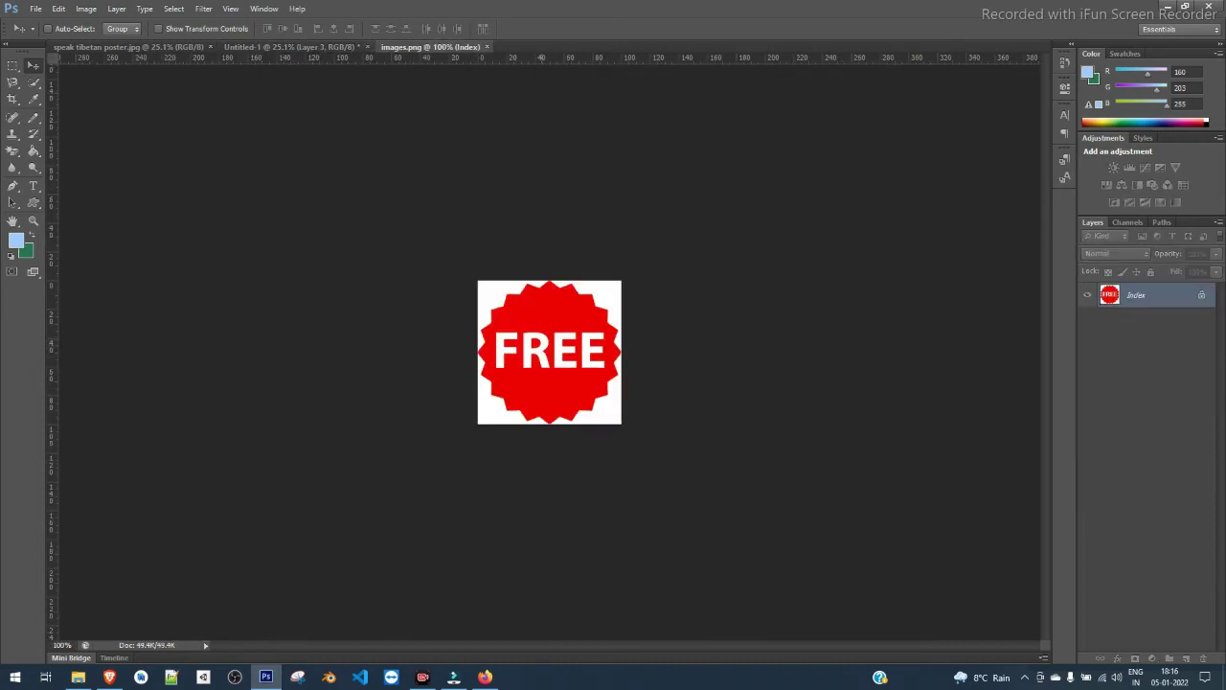
pyautogui.moveTo(542, 351); pyautogui.dragTo(333, 51)
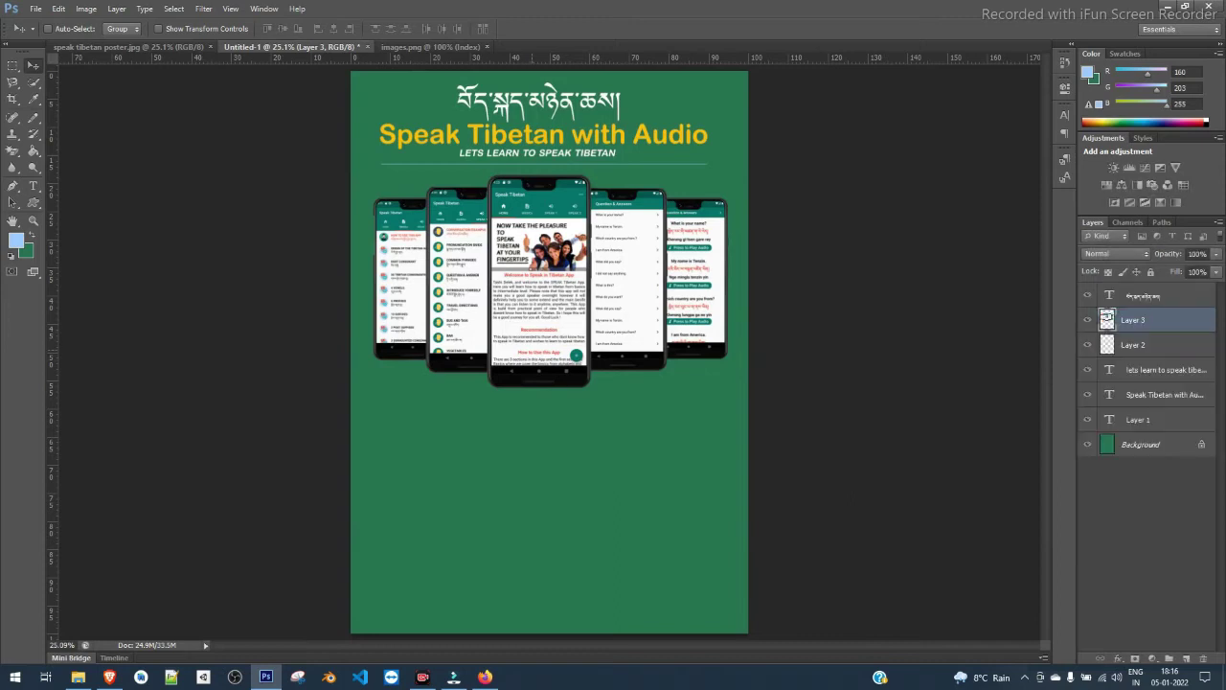
pyautogui.click(1087, 319)
pyautogui.click(1088, 319)
pyautogui.click(431, 46)
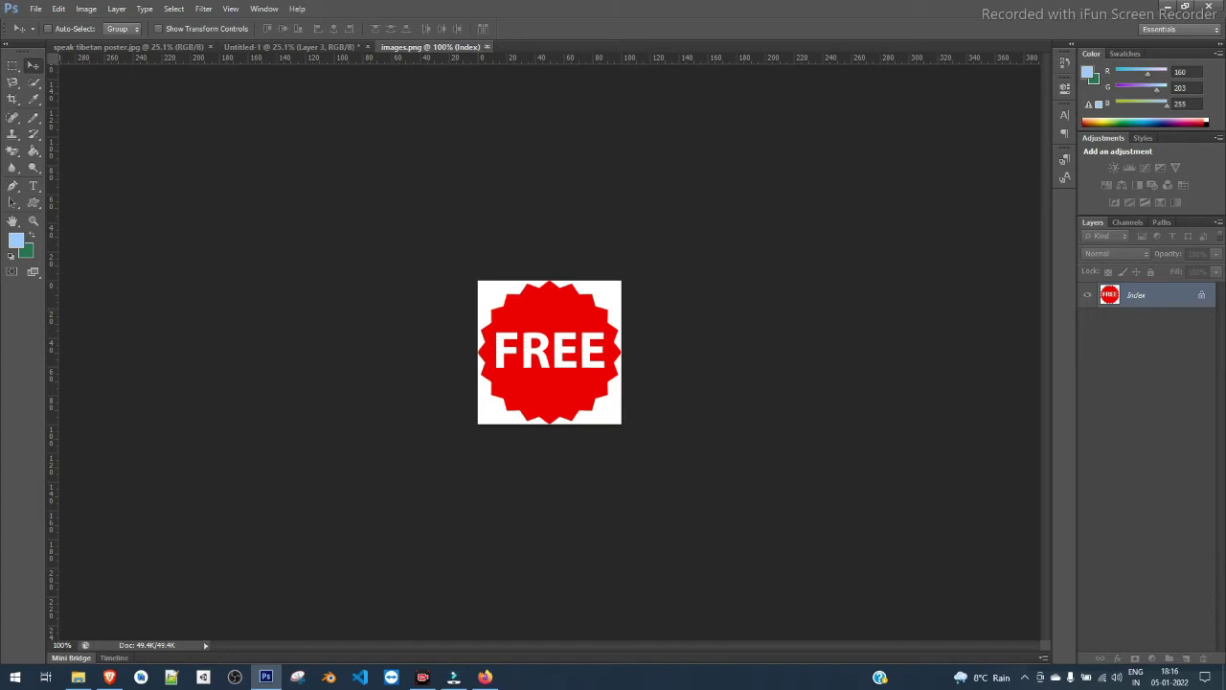
# Close images.png and place the images badge file from the Desktop into the Untitled-1 document below the phone mockups.
pyautogui.hotkey('ctrl', 'w')
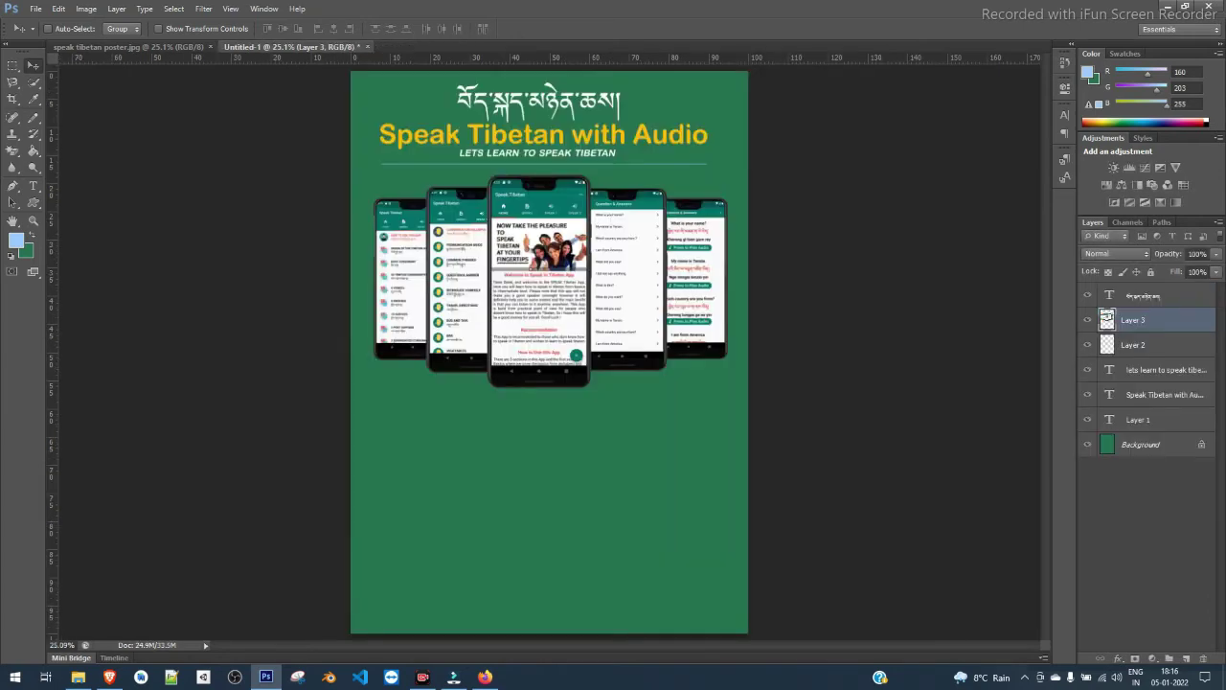
pyautogui.click(1165, 5)
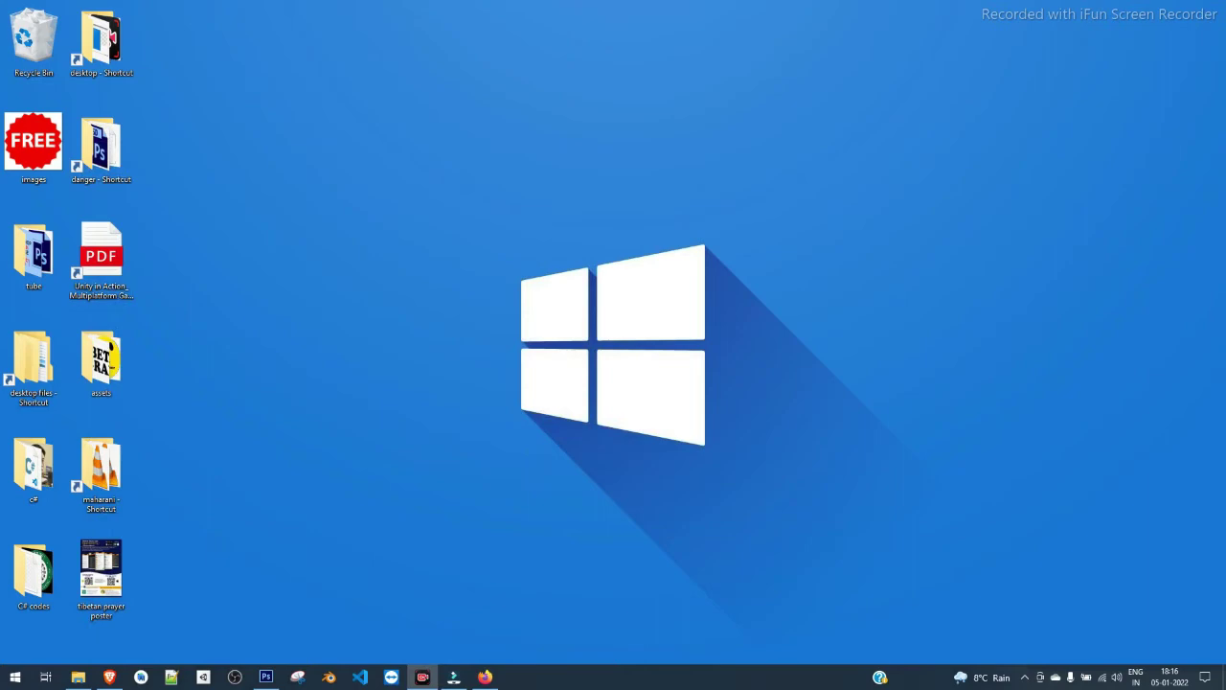
pyautogui.moveTo(34, 142); pyautogui.dragTo(456, 484)
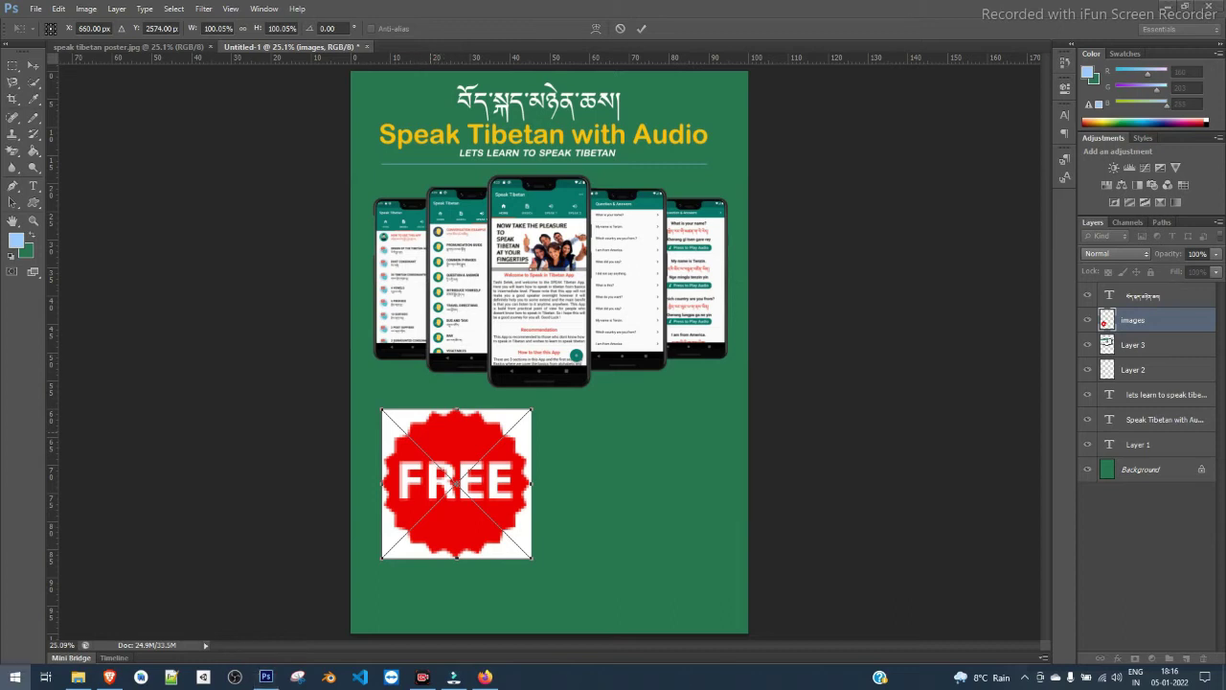
pyautogui.click(15, 677)
pyautogui.click(16, 676)
pyautogui.press('Return')
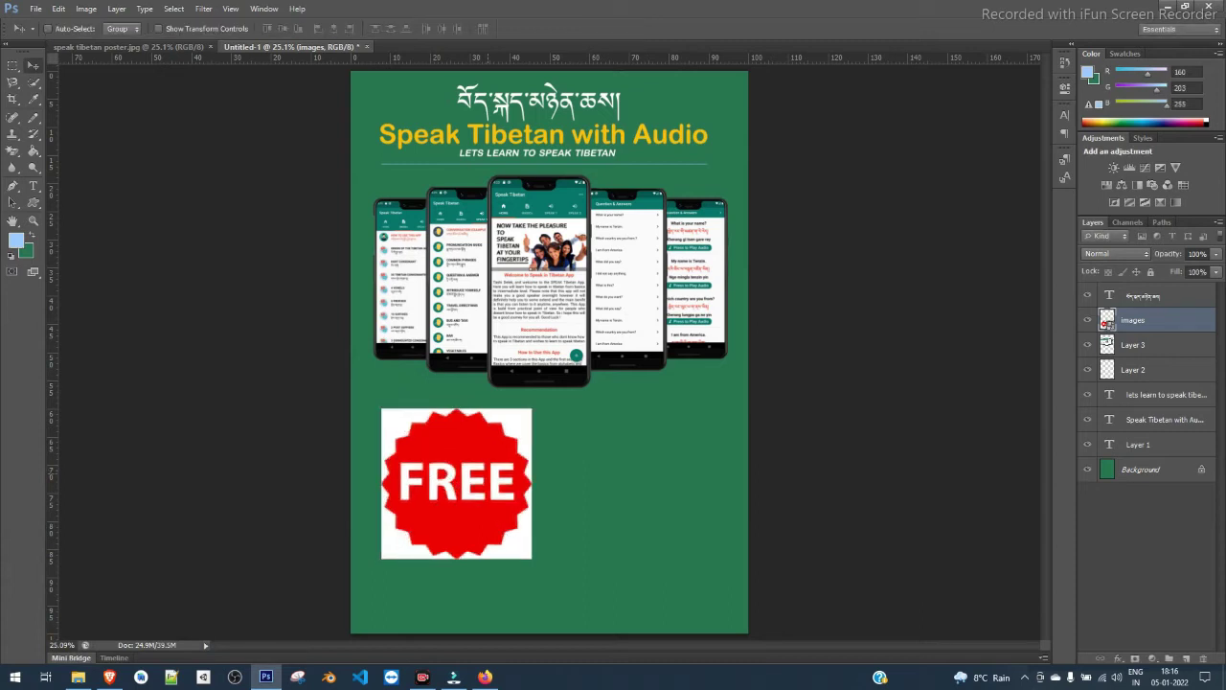
# Move the FREE badge up over the phone mockups and scale it proportionally to about 209%.
pyautogui.moveTo(498, 479); pyautogui.dragTo(513, 213)
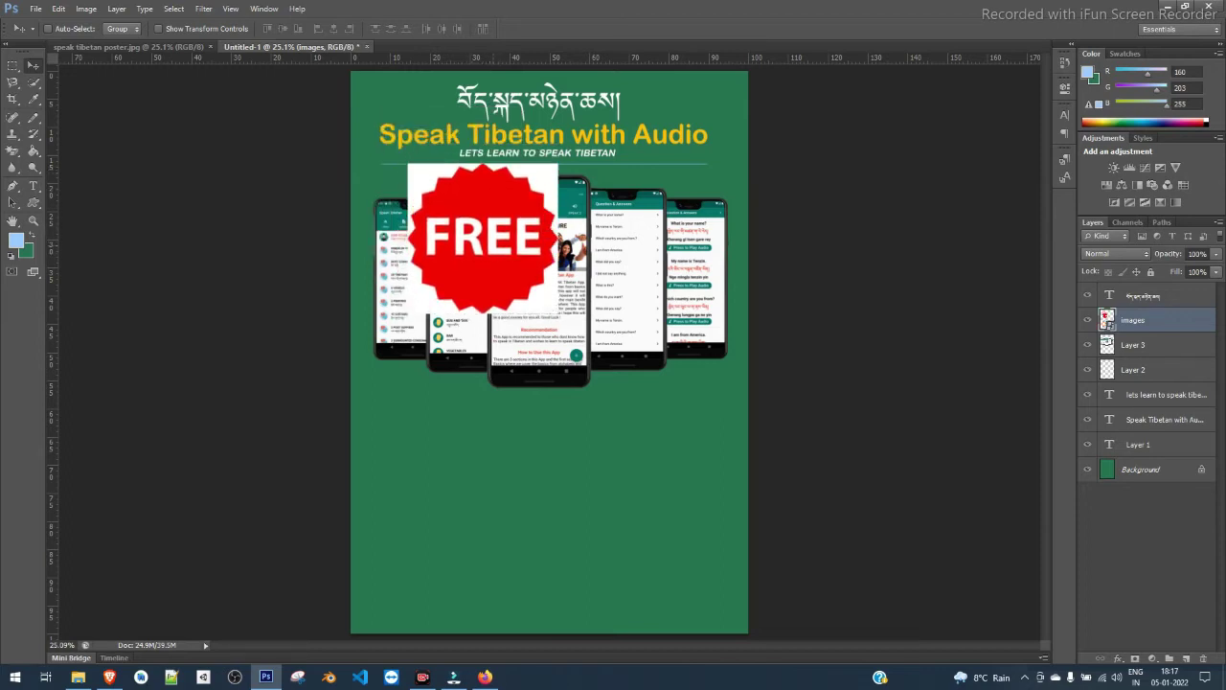
pyautogui.hotkey('ctrl', 't')
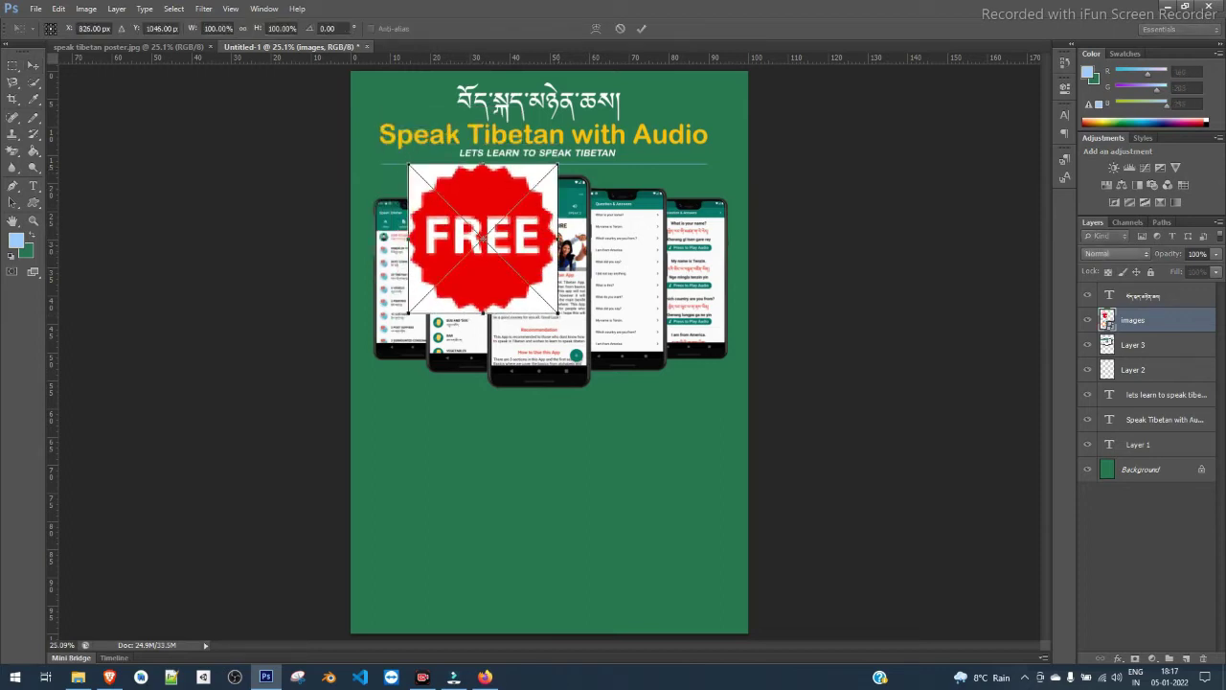
pyautogui.moveTo(557, 312); pyautogui.dragTo(722, 477)
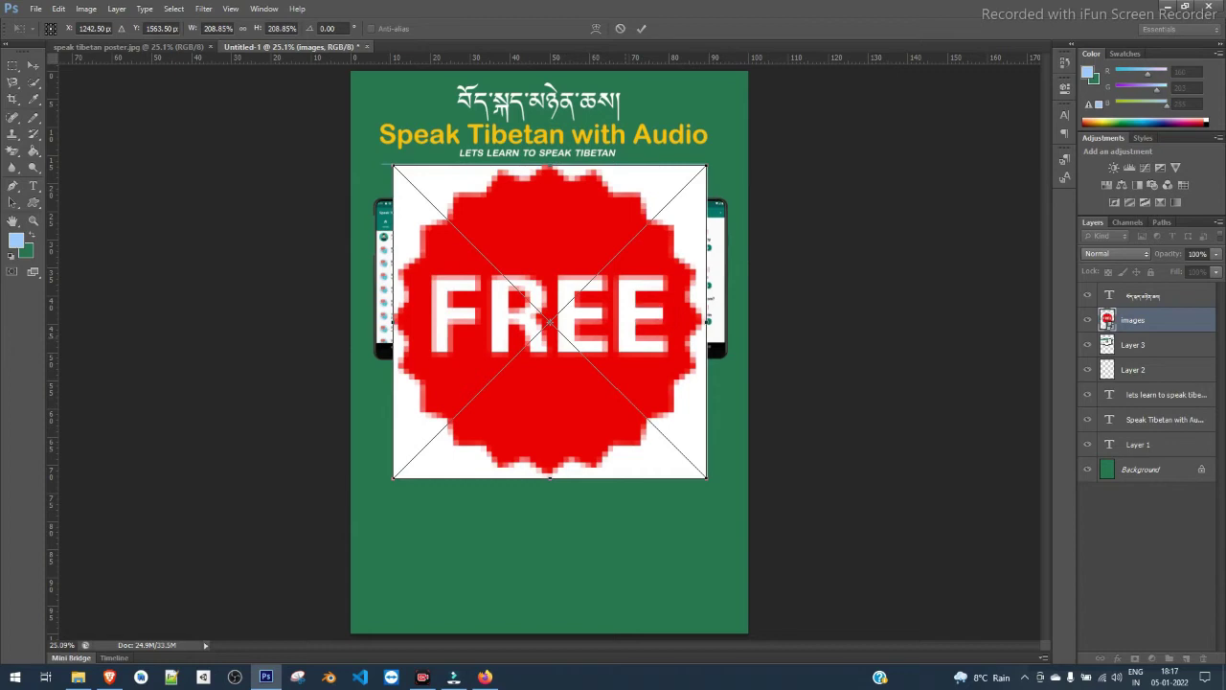
pyautogui.press('Return')
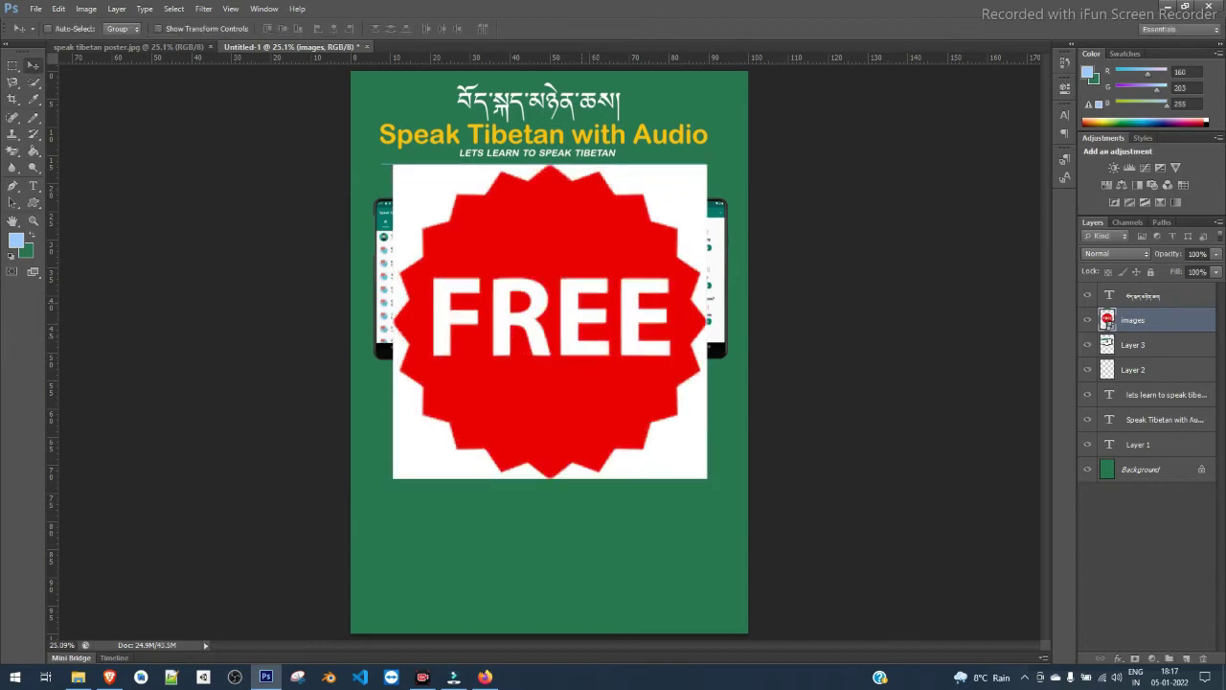
pyautogui.moveTo(592, 277); pyautogui.dragTo(559, 295)
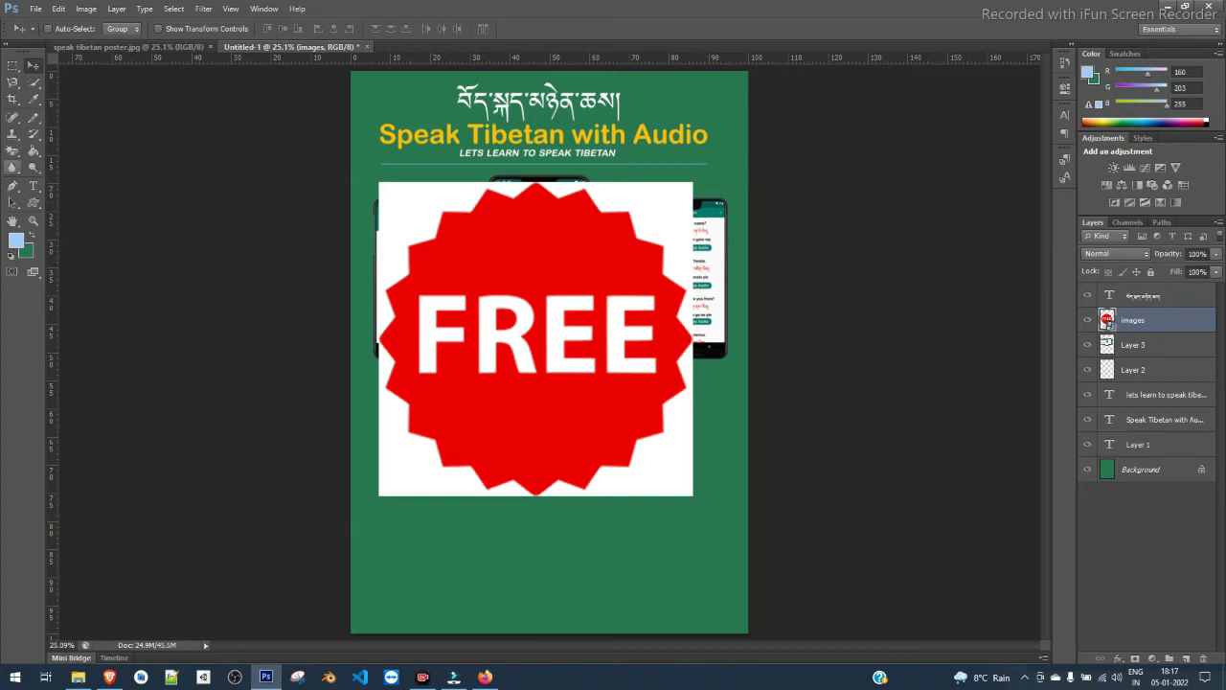
# Rasterize the FREE badge's smart object by starting to erase its white background with the Magic Eraser.
pyautogui.click(12, 150)
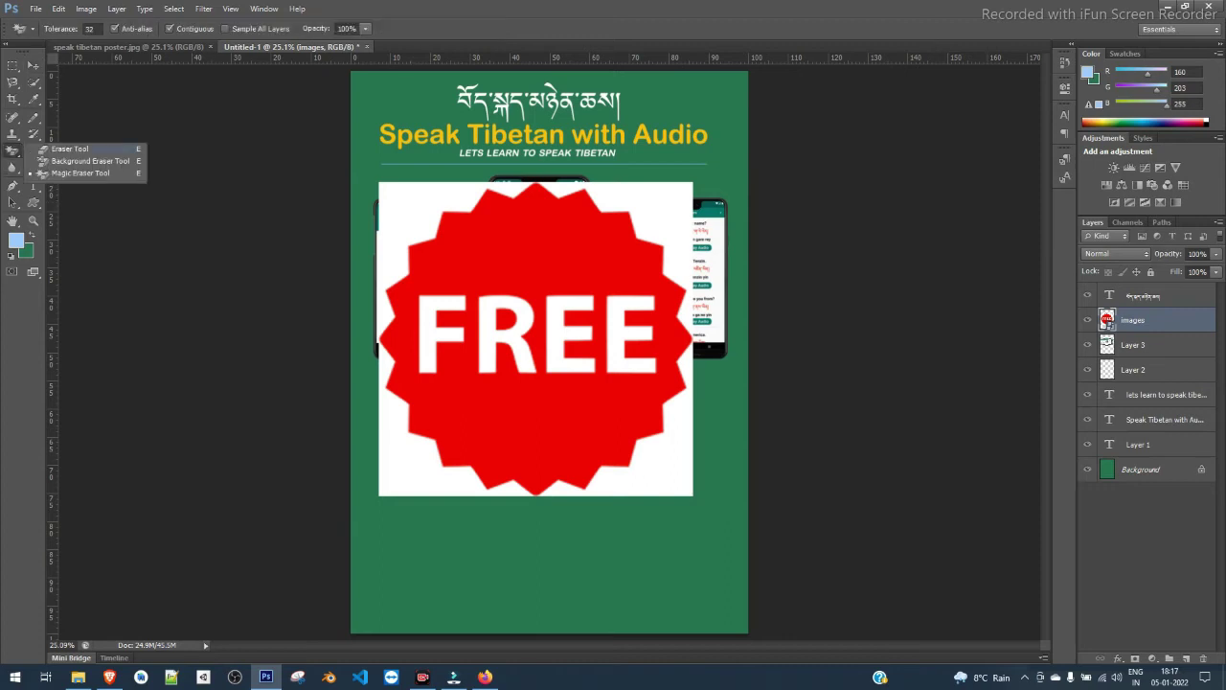
pyautogui.click(69, 149)
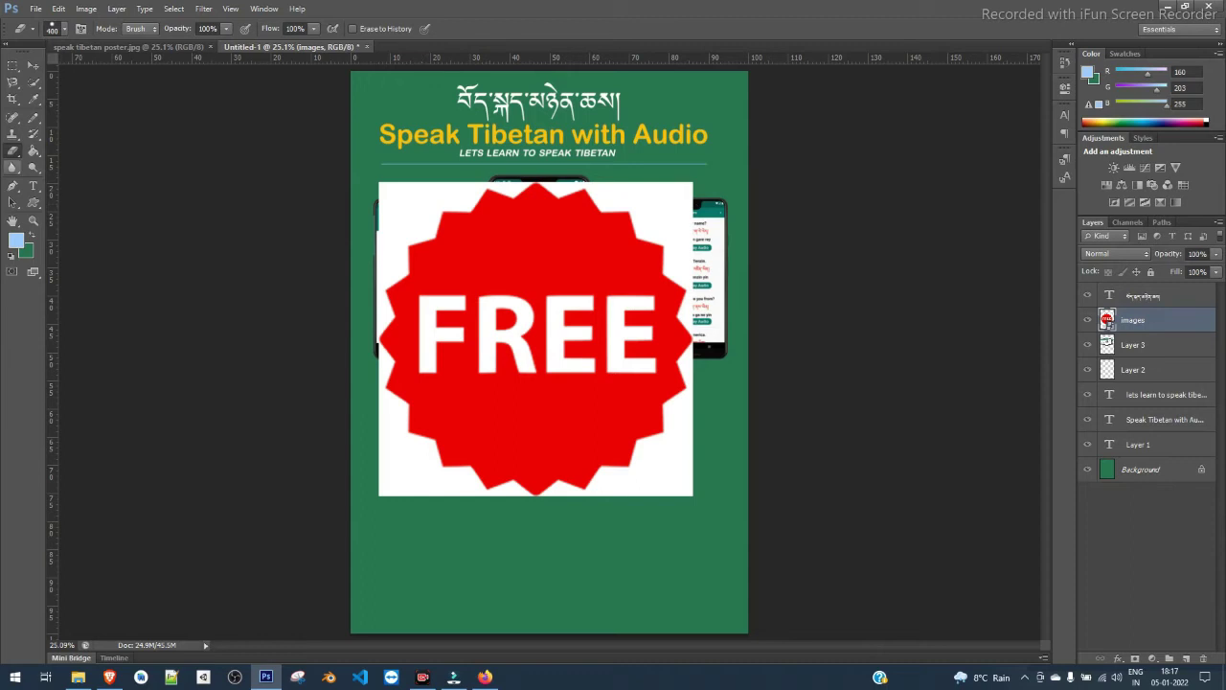
pyautogui.click(13, 150)
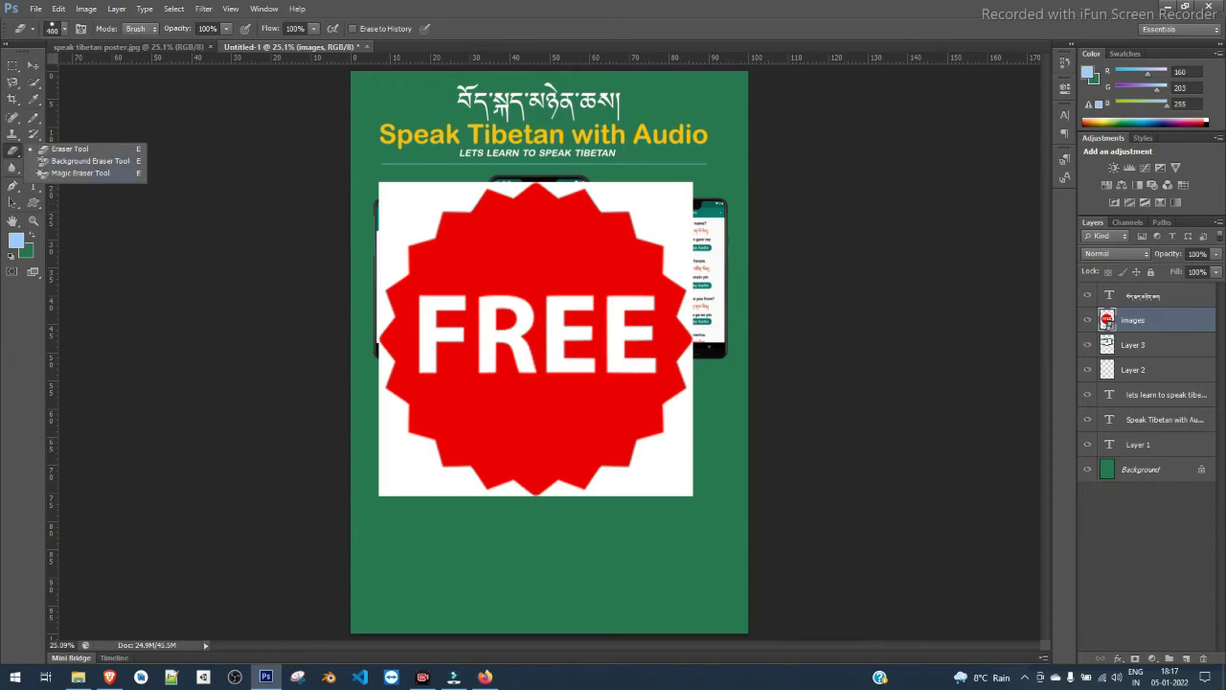
pyautogui.click(81, 173)
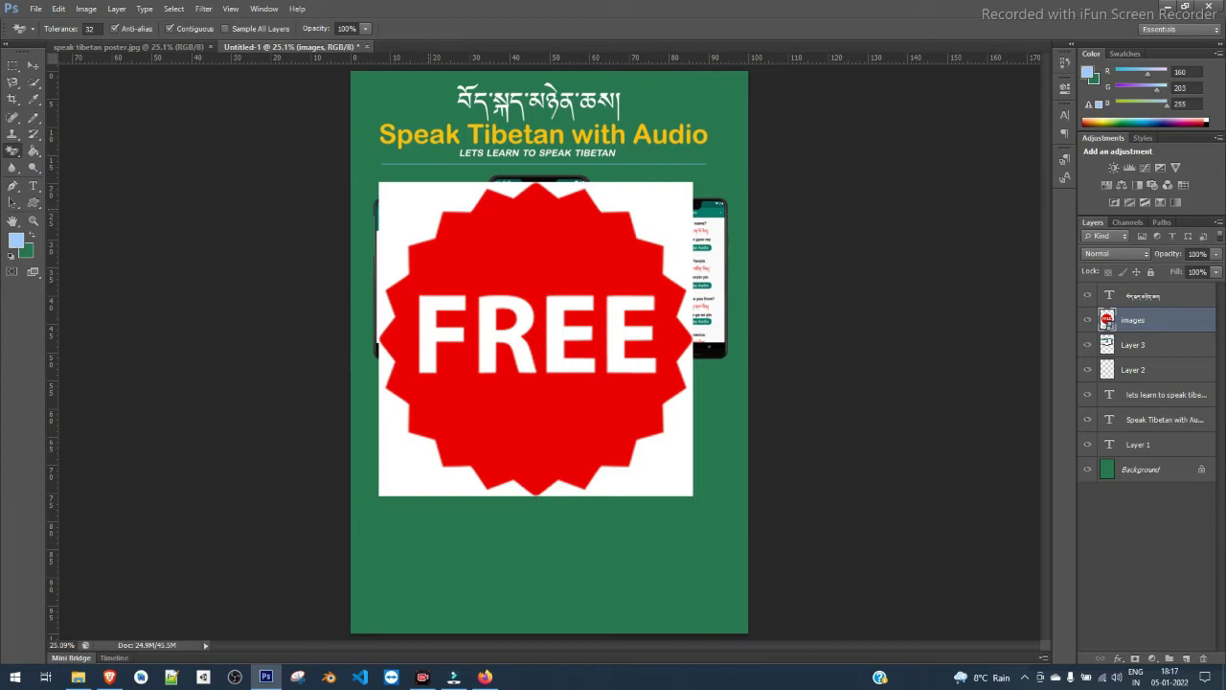
pyautogui.click(429, 210)
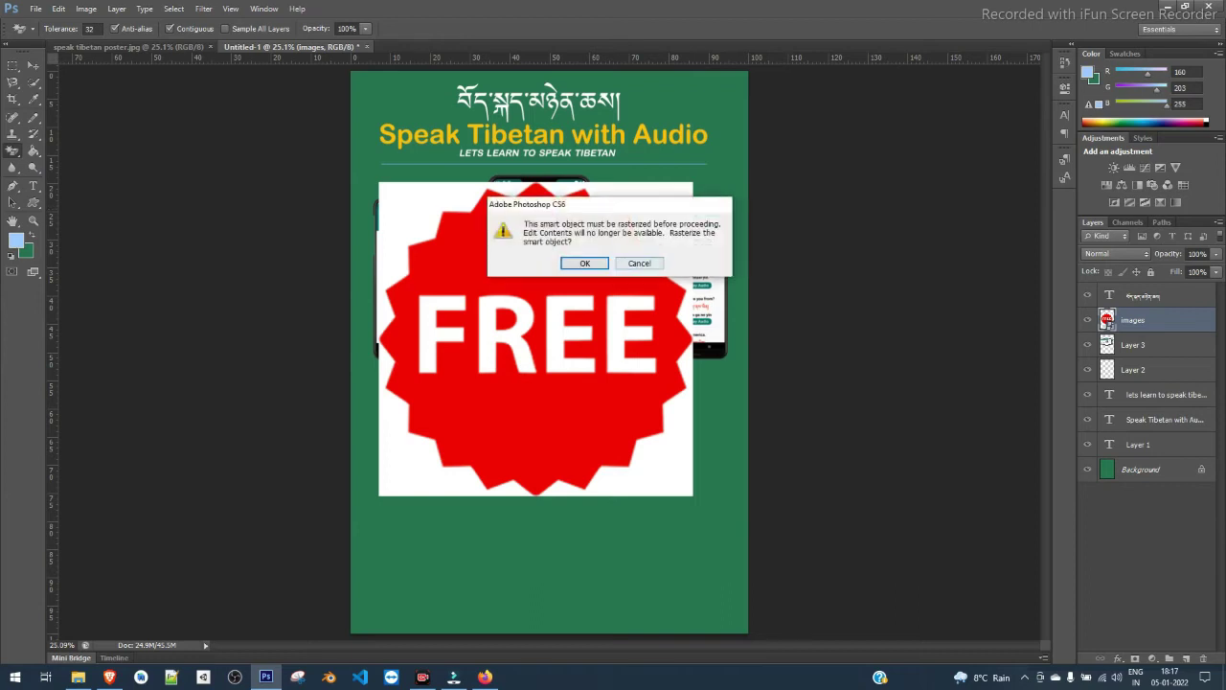
pyautogui.moveTo(647, 204); pyautogui.dragTo(624, 215)
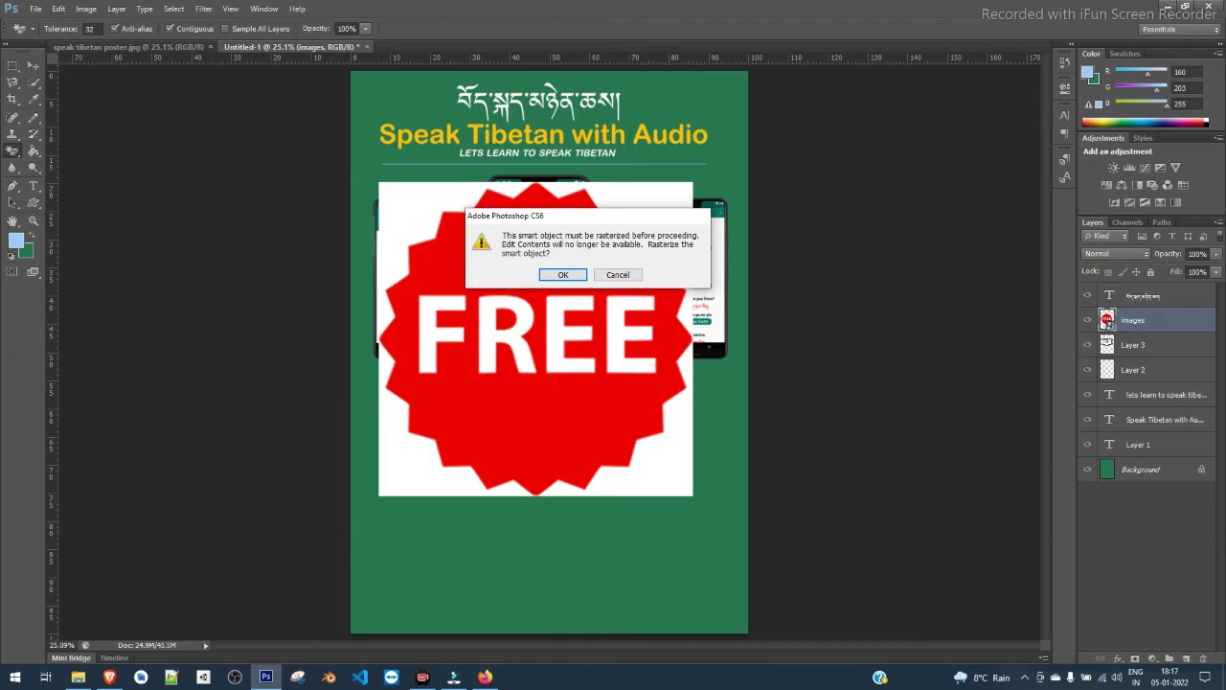
pyautogui.click(563, 274)
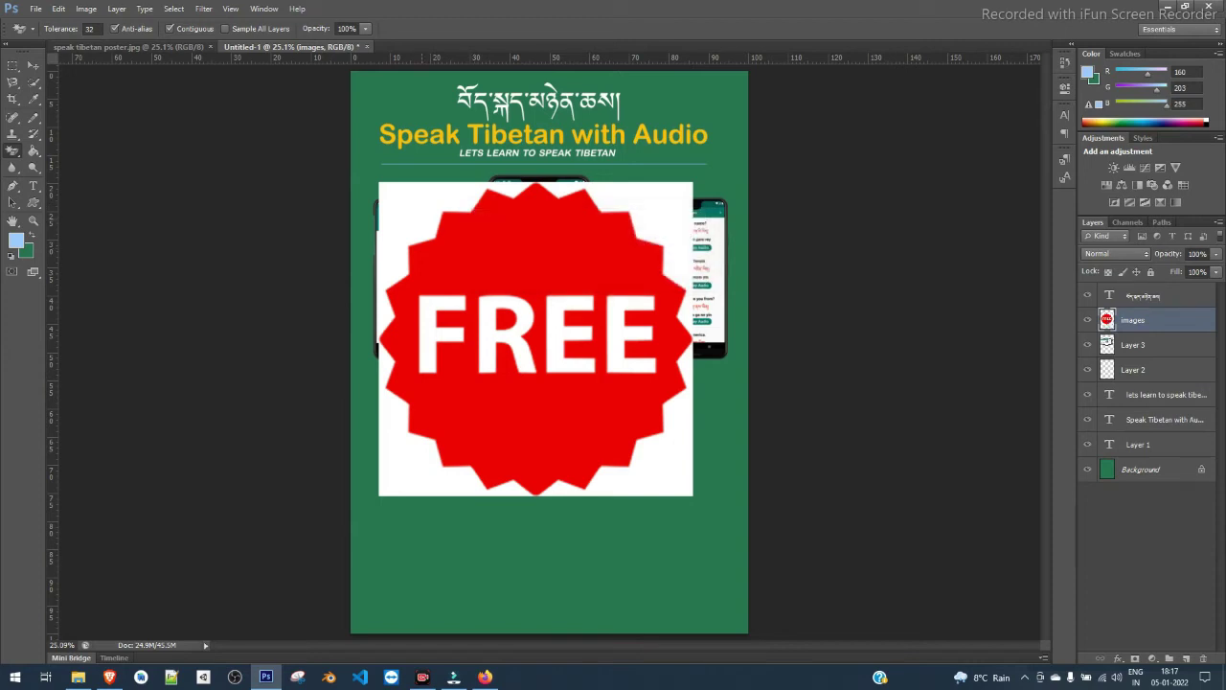
# Erase the white background in all four corners around the red FREE badge.
pyautogui.click(403, 196)
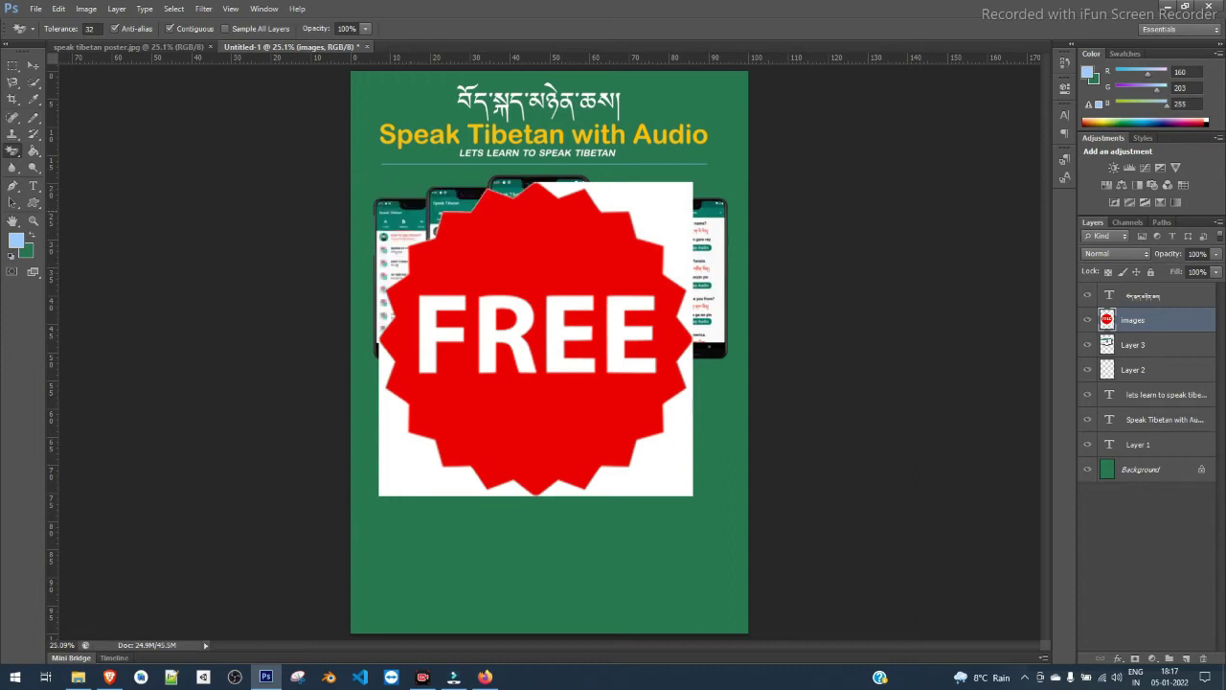
pyautogui.click(671, 206)
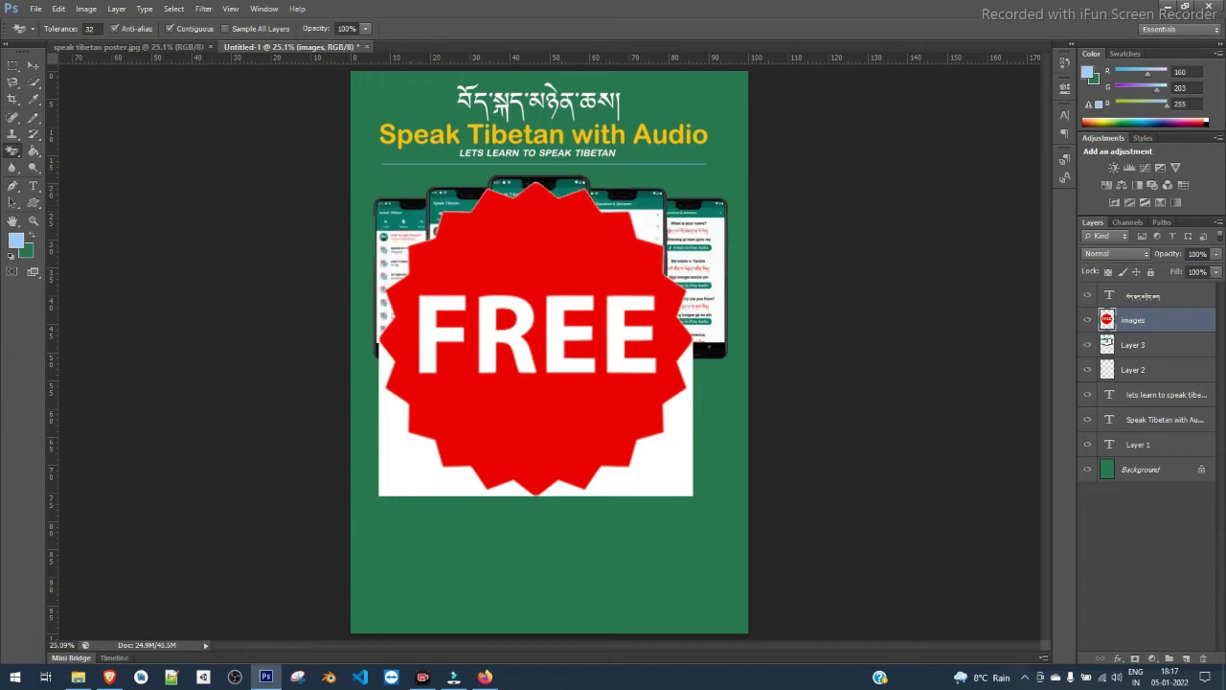
pyautogui.click(678, 474)
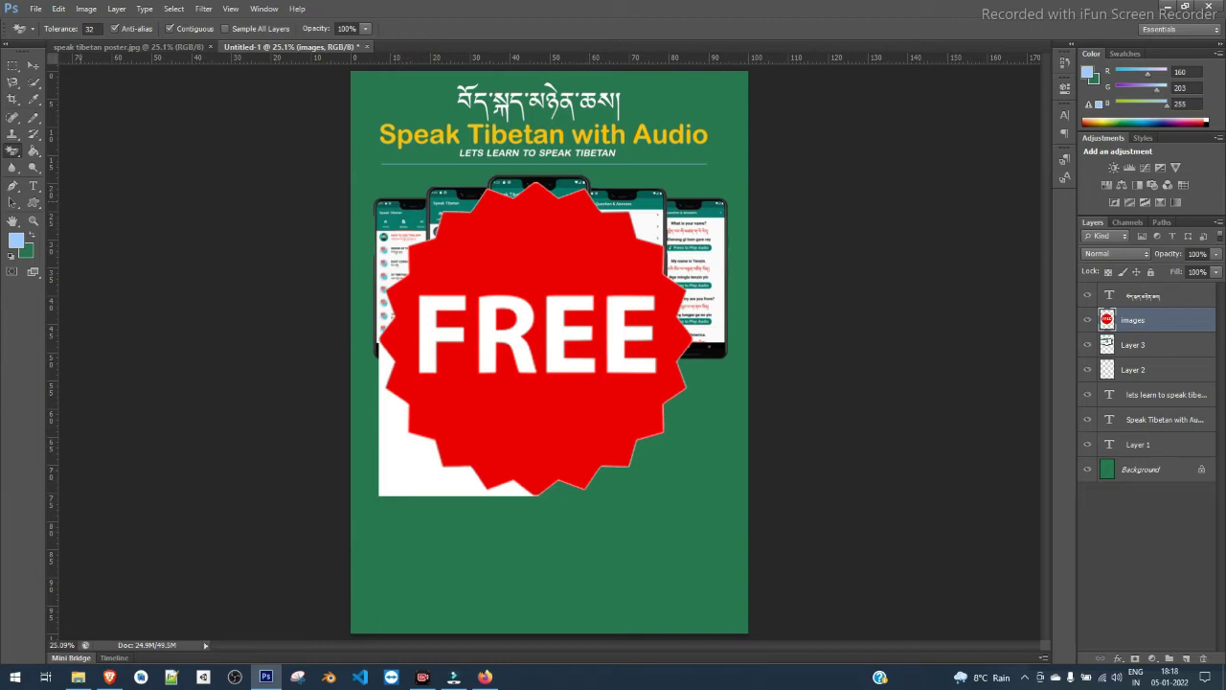
pyautogui.press('Delete')
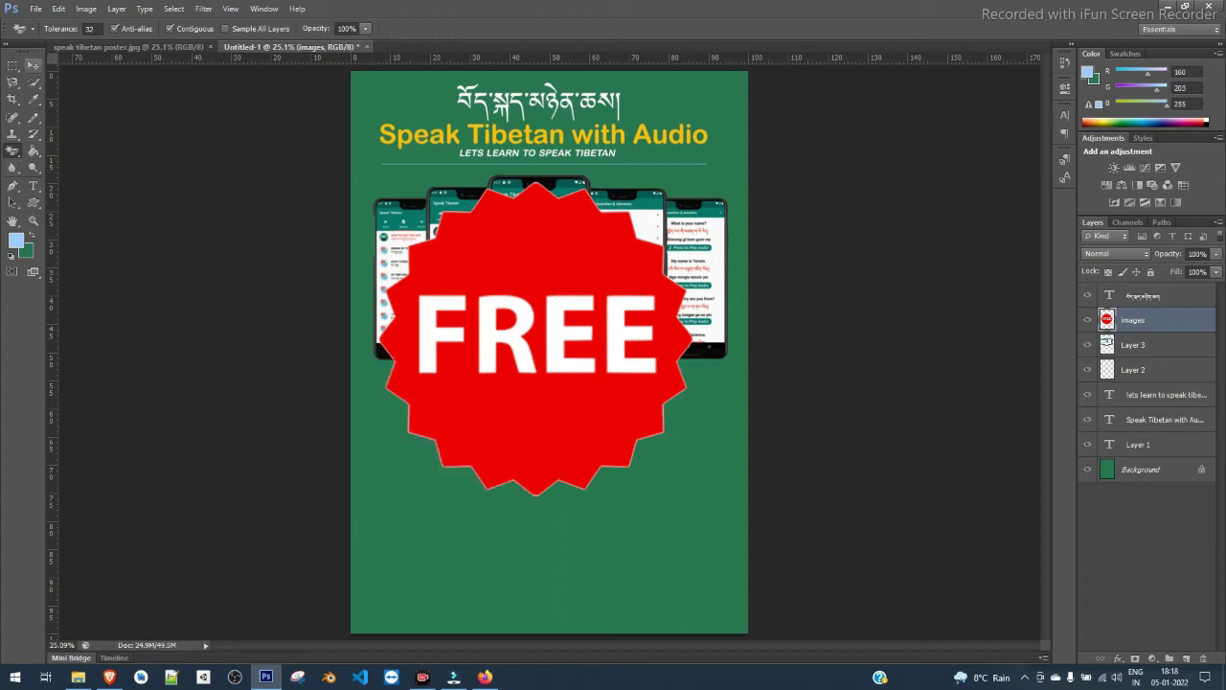
# Shrink the FREE badge with the transform controls and place it just left of the Tibetan heading.
pyautogui.click(34, 65)
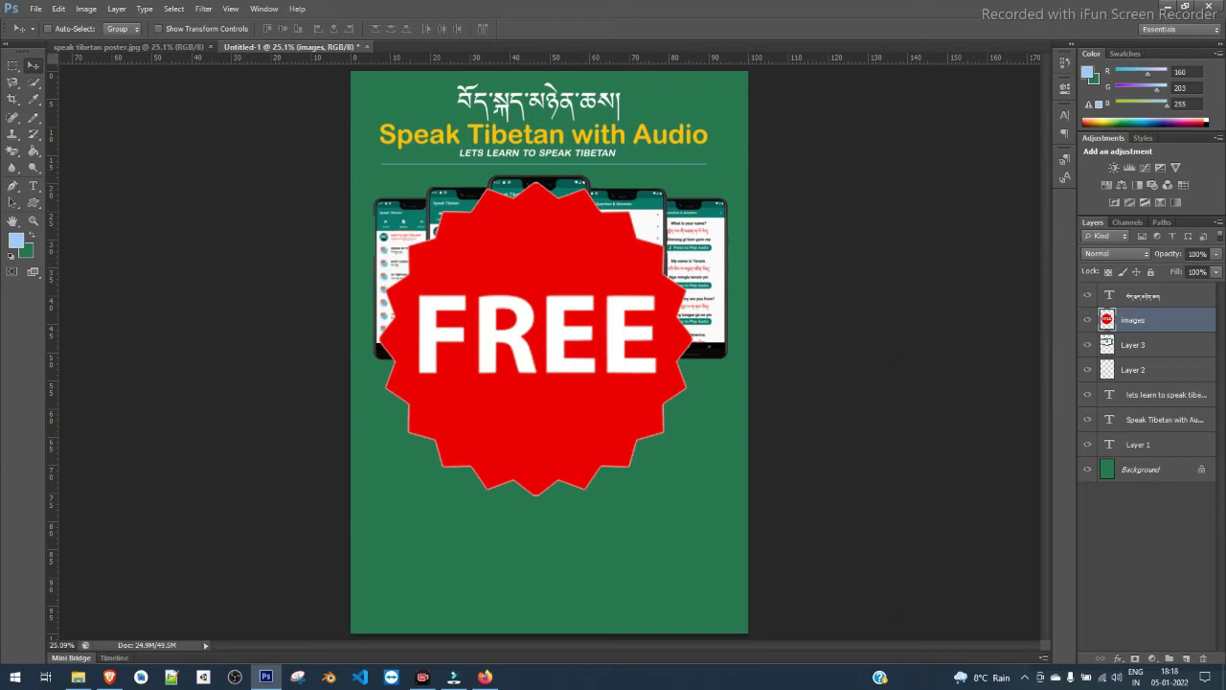
pyautogui.click(159, 29)
pyautogui.moveTo(379, 495); pyautogui.dragTo(484, 387)
pyautogui.hotkey('ctrl', 'z')
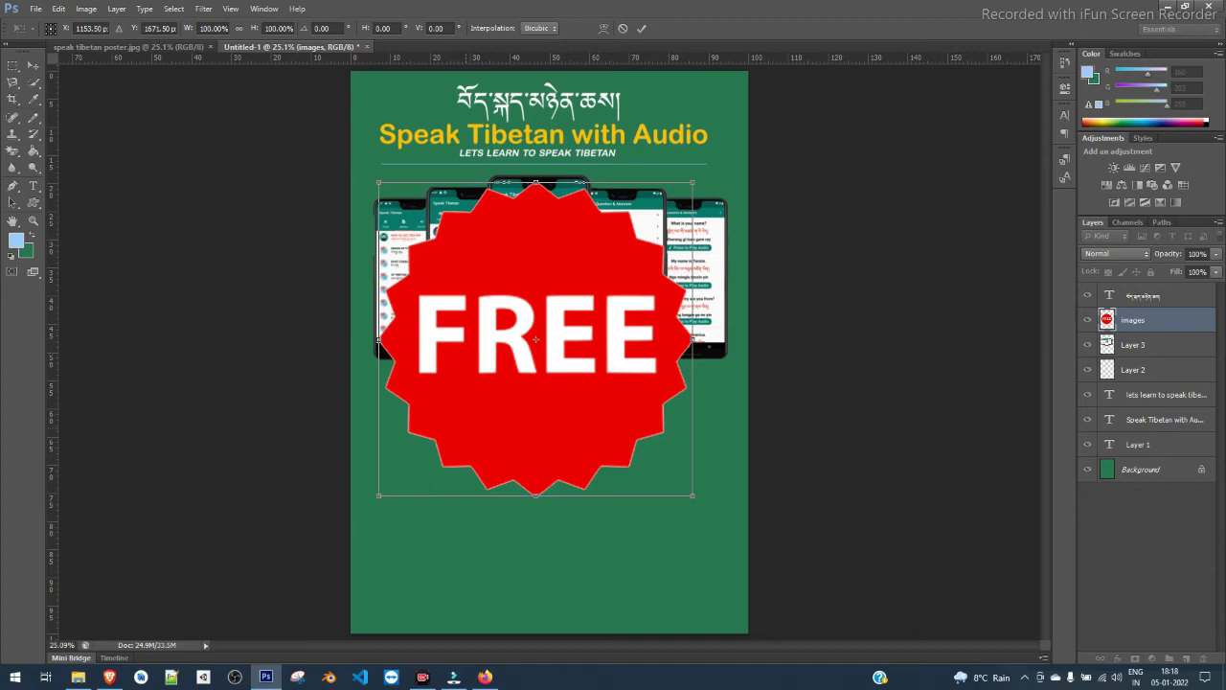
pyautogui.moveTo(380, 496); pyautogui.dragTo(419, 98)
pyautogui.press('Return')
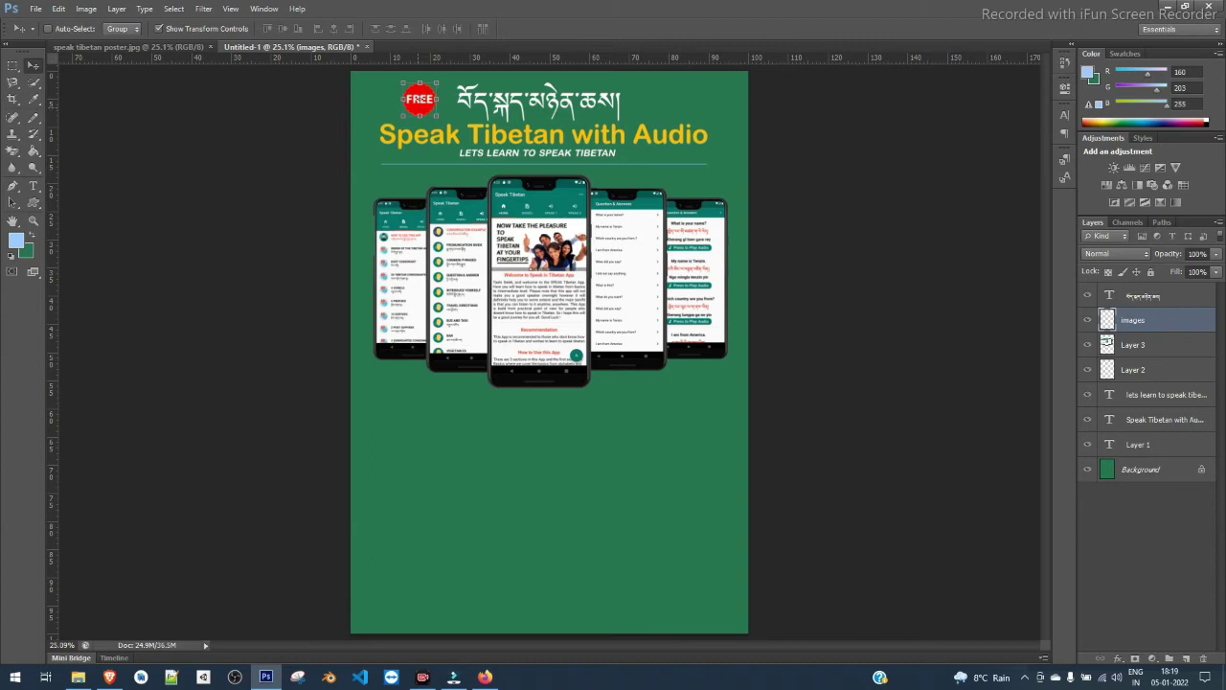
pyautogui.moveTo(420, 99); pyautogui.dragTo(419, 102)
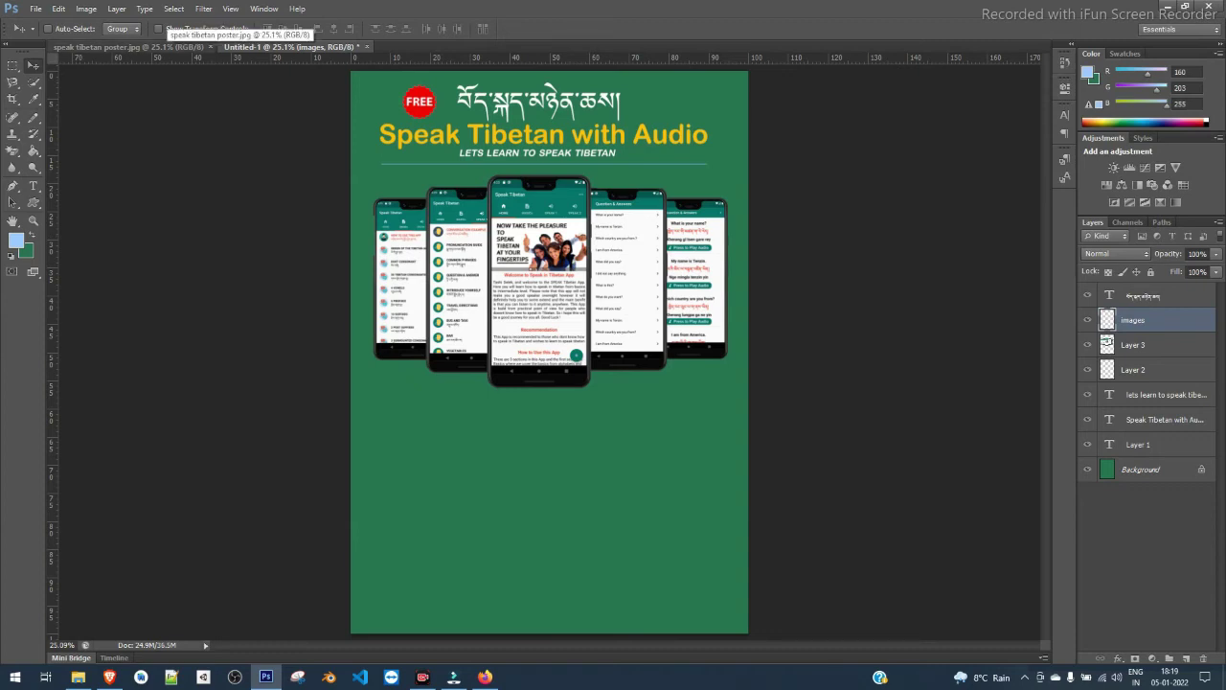
# Check the layout against speak tibetan poster.jpg, then add a new layer and marquee-select a full-width band across about the bottom quarter of the poster.
pyautogui.click(165, 45)
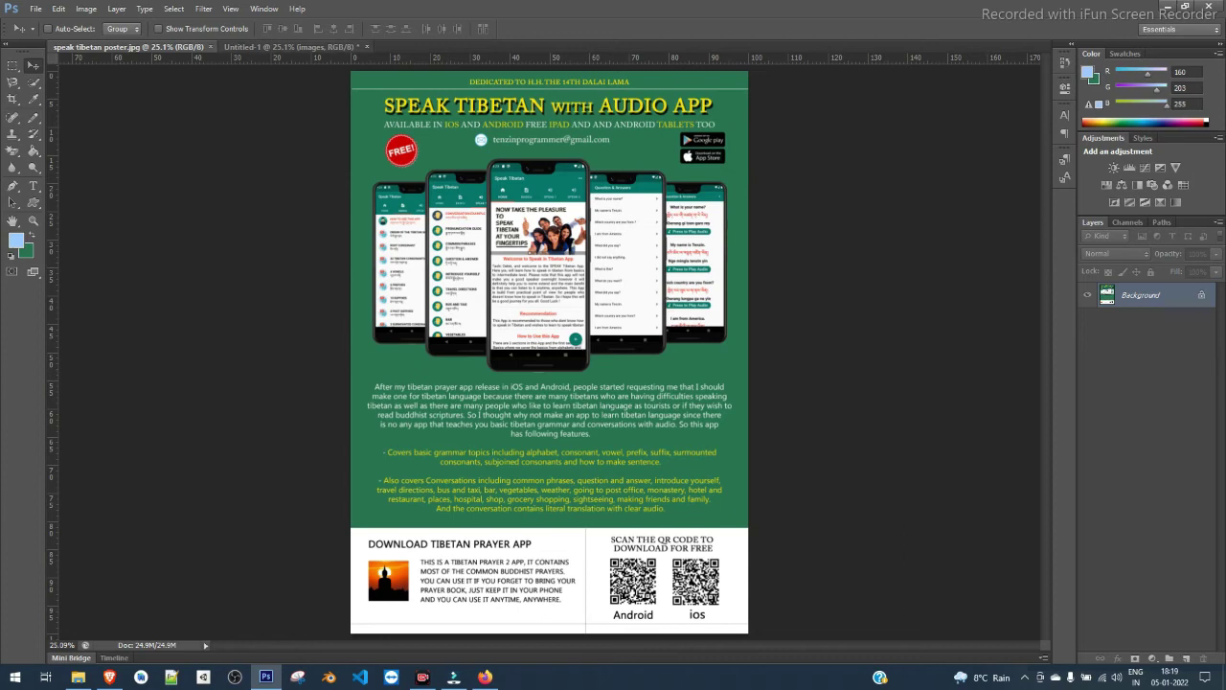
pyautogui.click(287, 46)
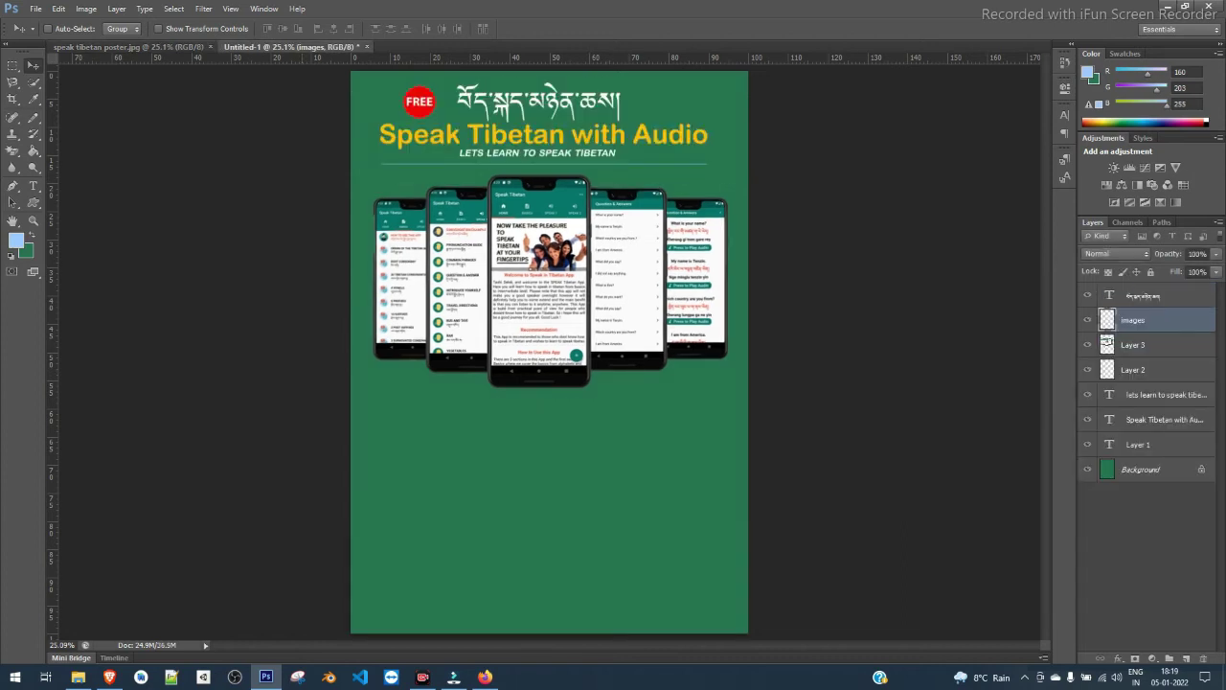
pyautogui.press('m')
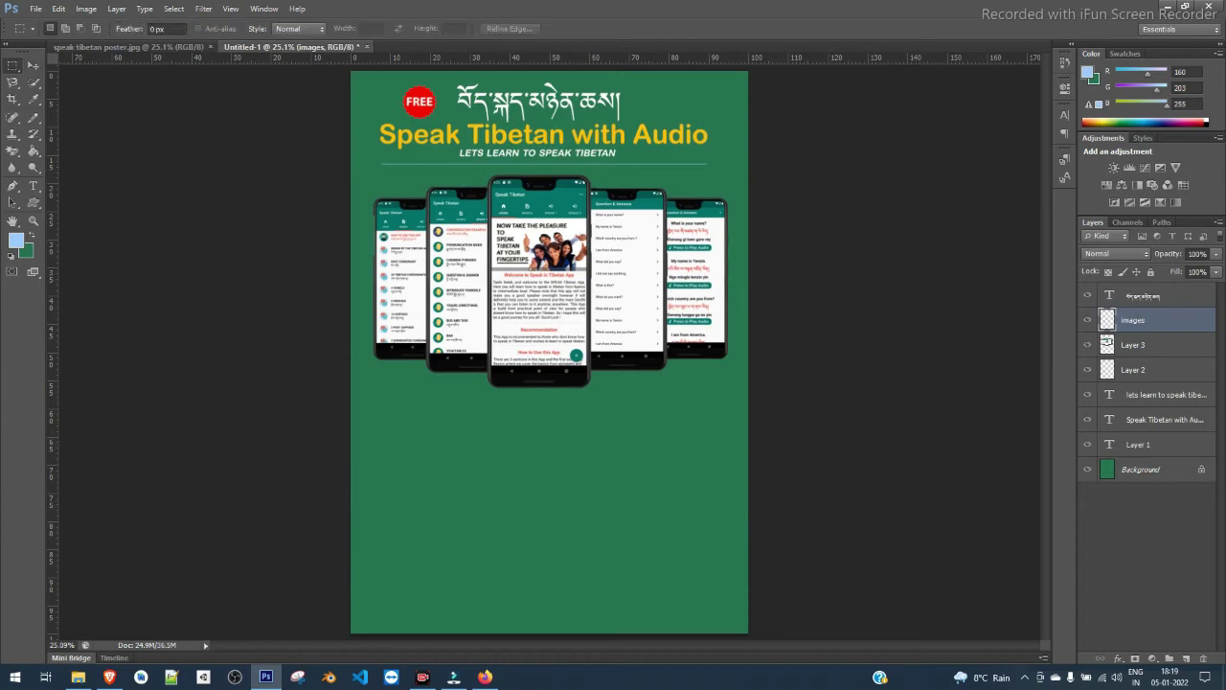
pyautogui.hotkey('ctrl', 'Tab')
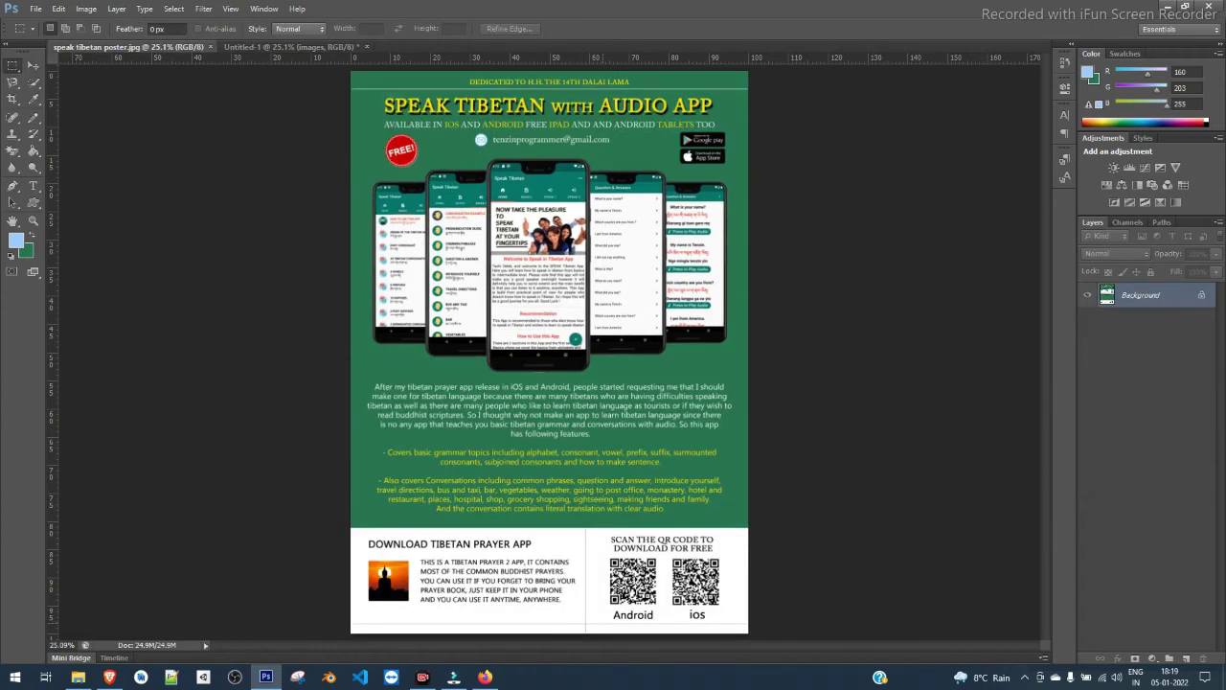
pyautogui.hotkey('ctrl', 'Tab')
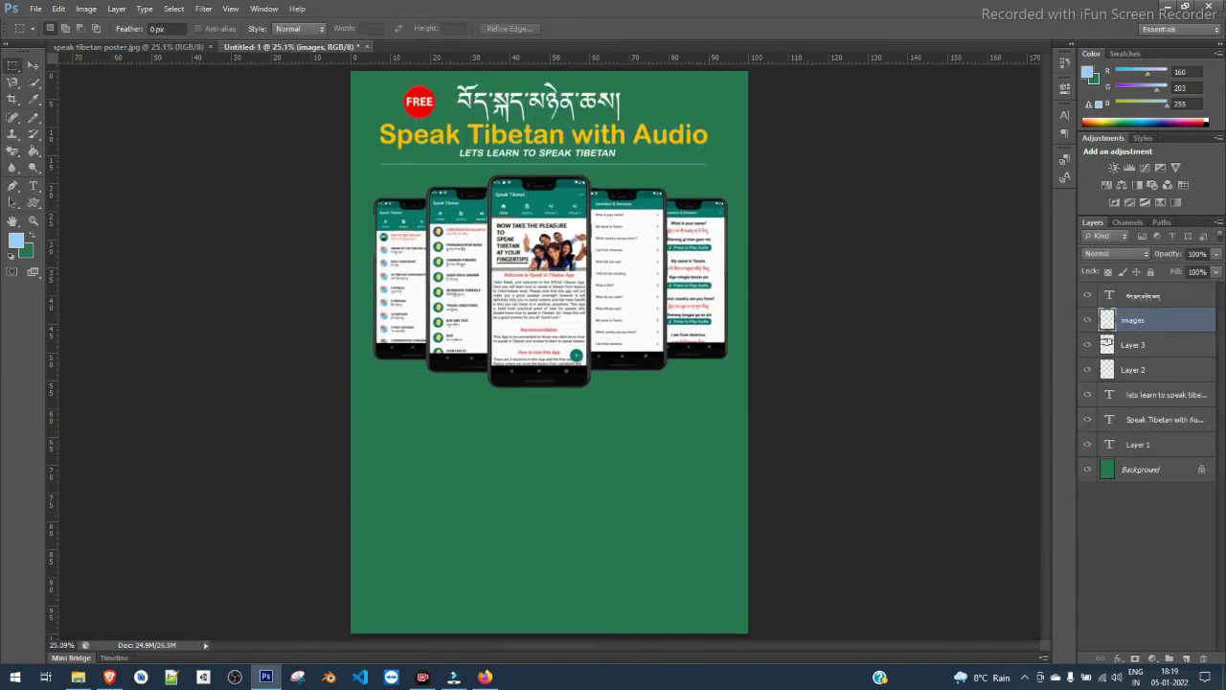
pyautogui.rightClick(12, 65)
pyautogui.click(91, 63)
pyautogui.click(422, 676)
pyautogui.click(1186, 659)
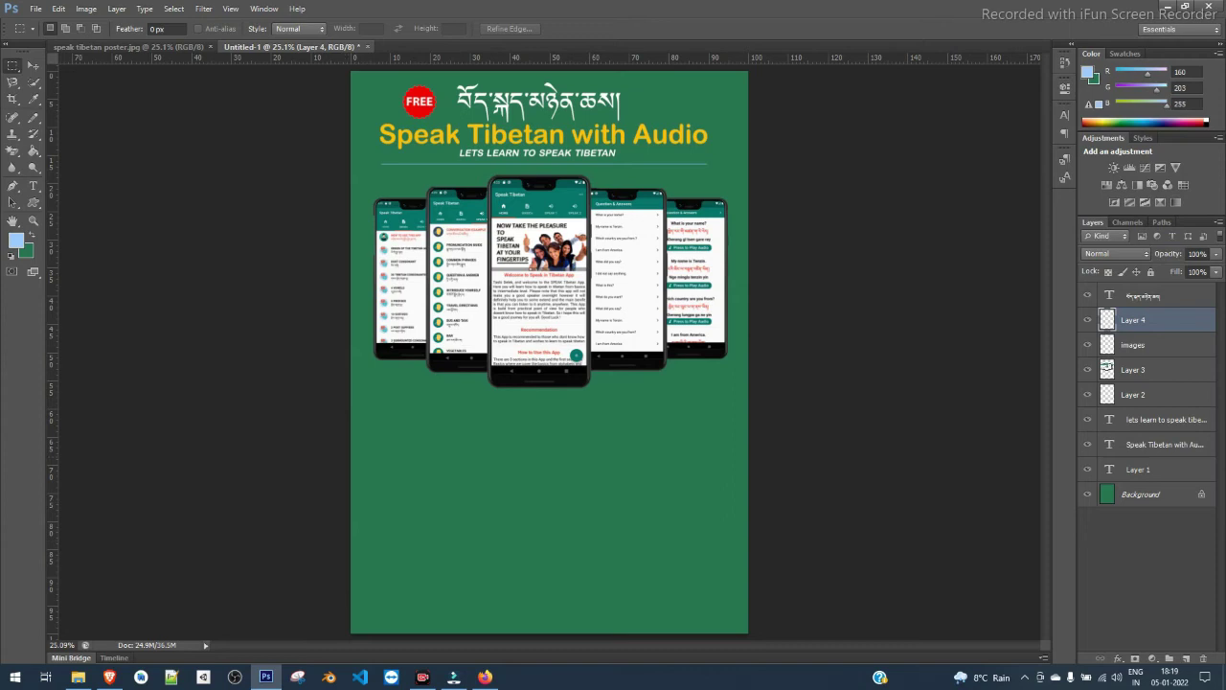
pyautogui.moveTo(345, 499); pyautogui.dragTo(834, 640)
# Try to fill the selected bottom band on Layer 4 with white at 100% opacity, with Preserve Transparency enabled.
pyautogui.rightClick(516, 319)
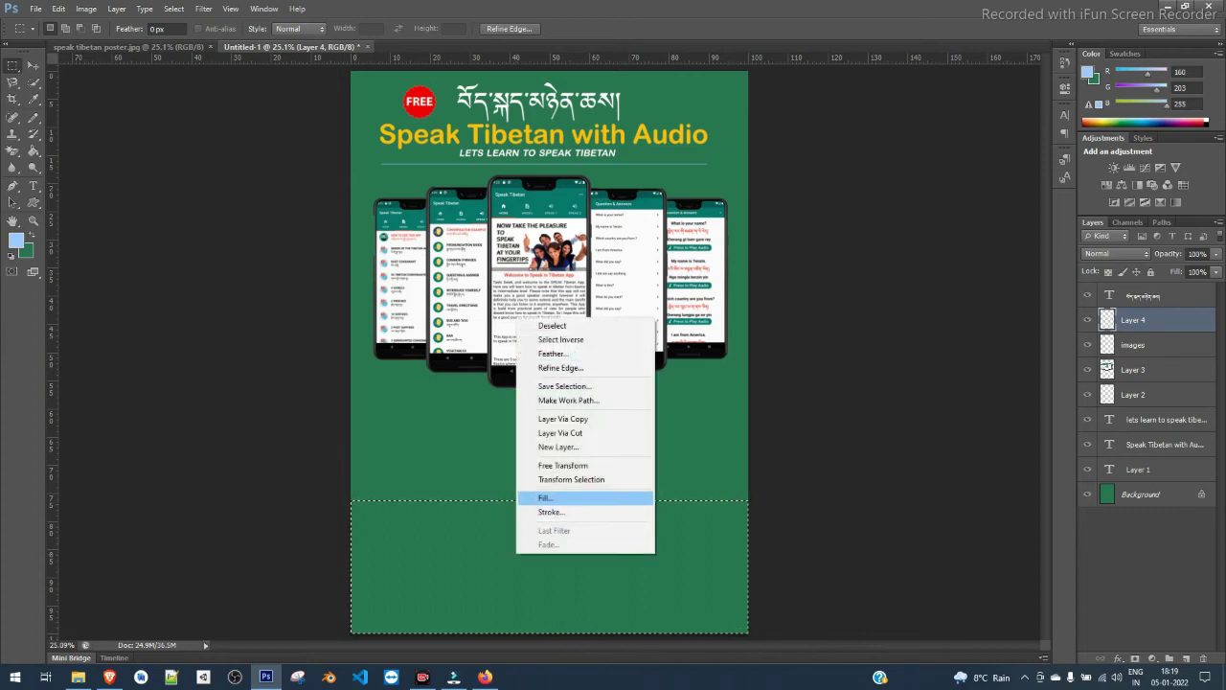
pyautogui.click(546, 497)
pyautogui.click(600, 208)
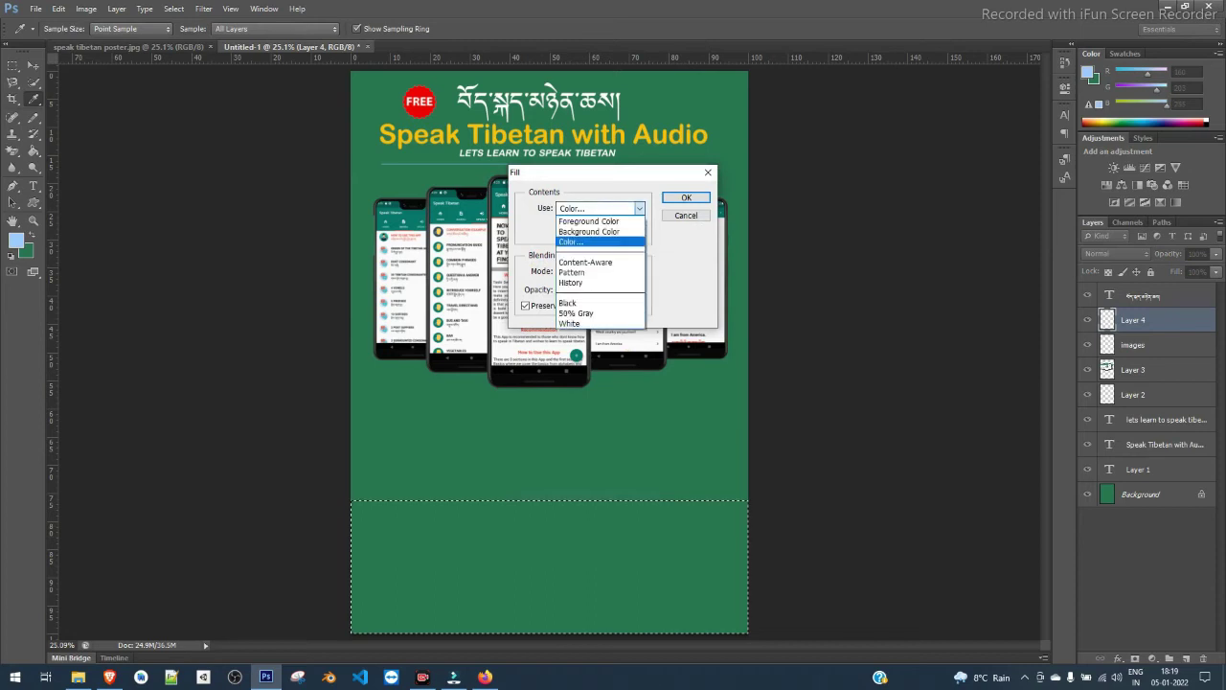
pyautogui.press('Return')
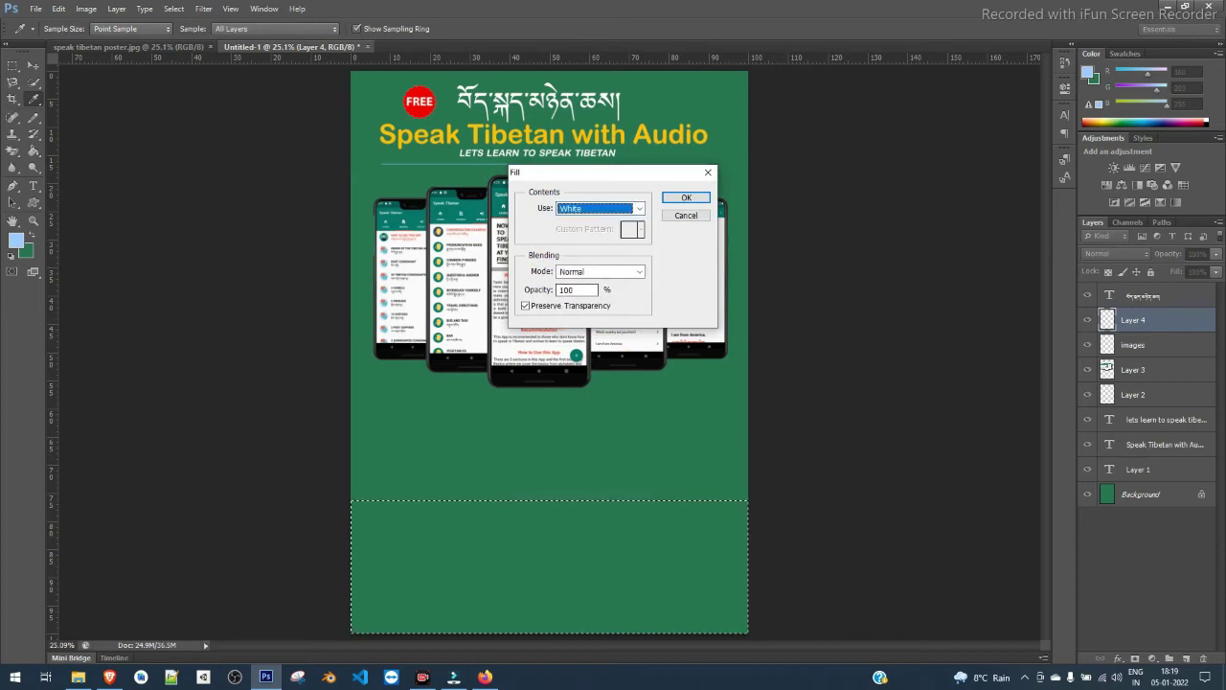
pyautogui.press('Return')
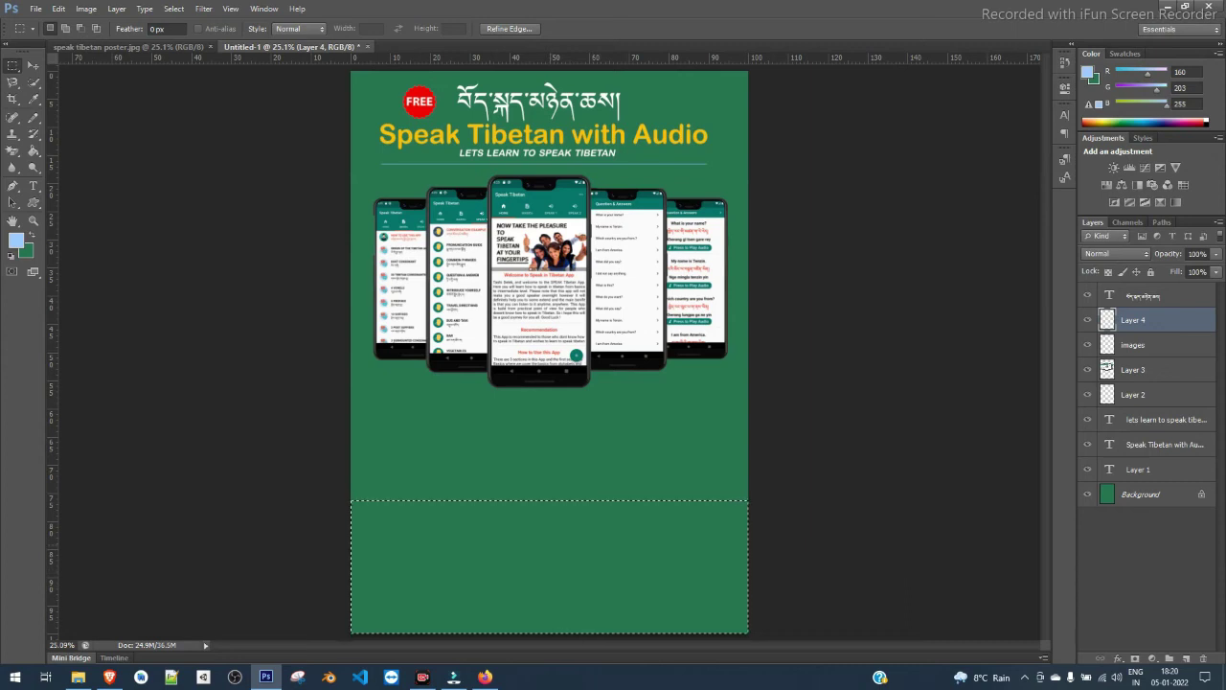
# Move Layer 4 above the Tibetan heading layer and retry filling the selected bottom band with white at 100% opacity.
pyautogui.rightClick(551, 307)
pyautogui.press('Escape')
pyautogui.hotkey('ctrl', ']')
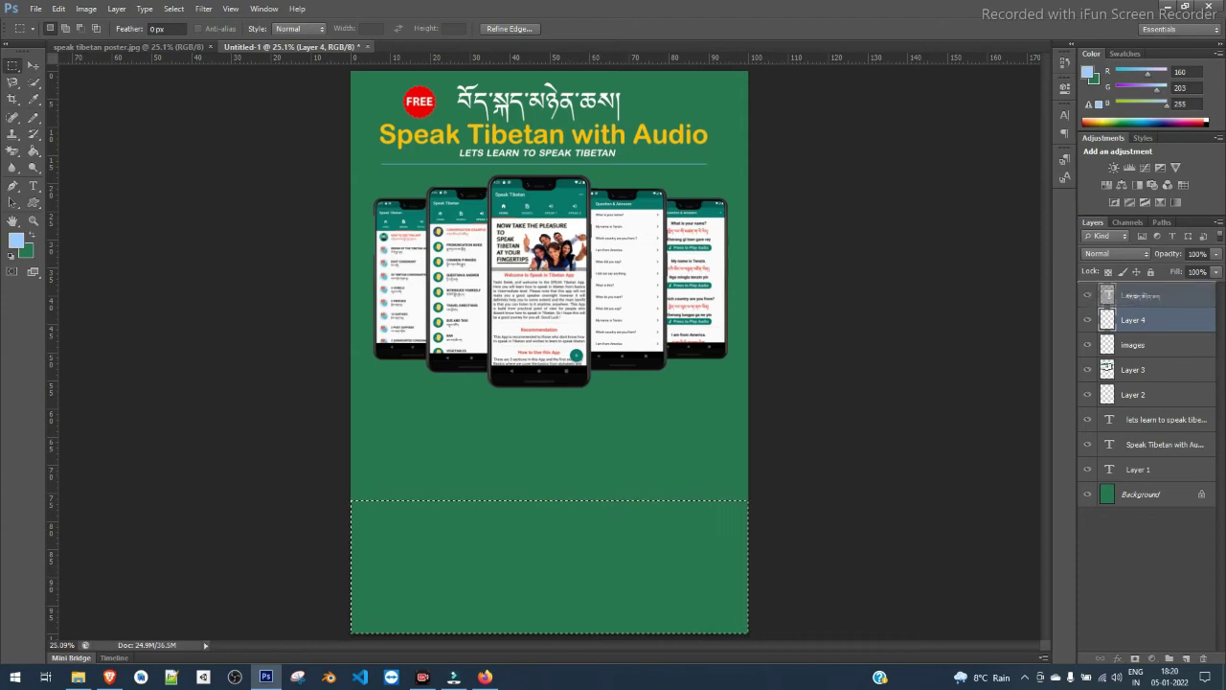
pyautogui.rightClick(575, 335)
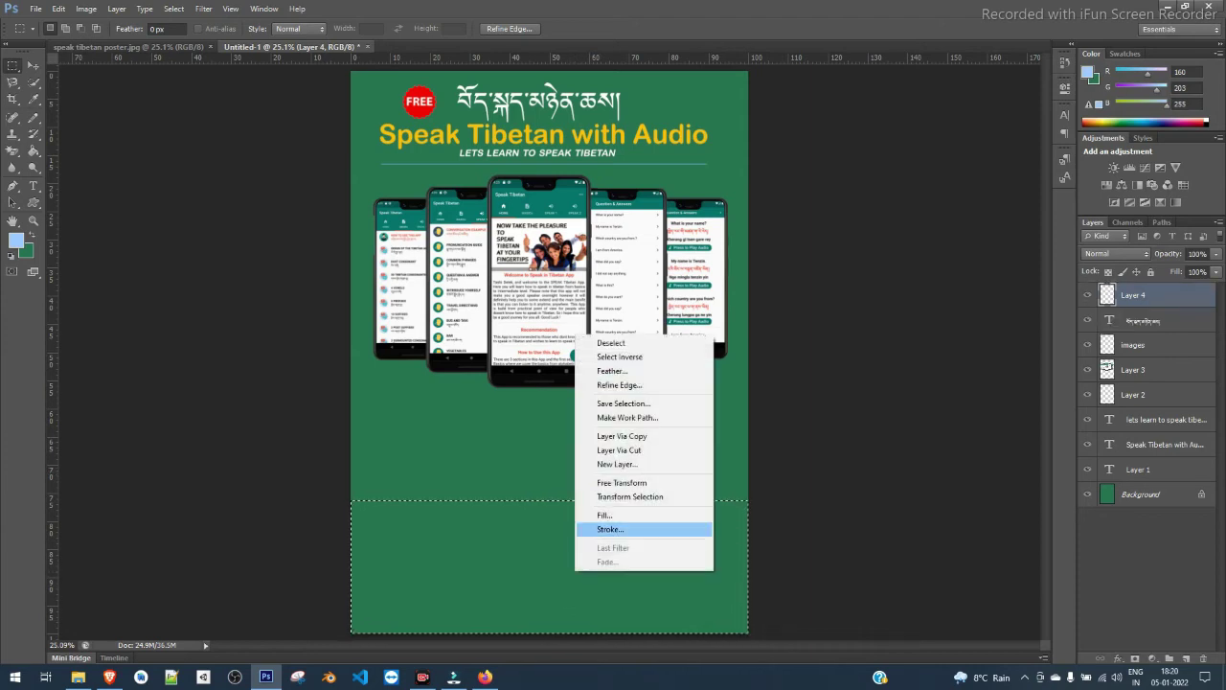
pyautogui.click(604, 515)
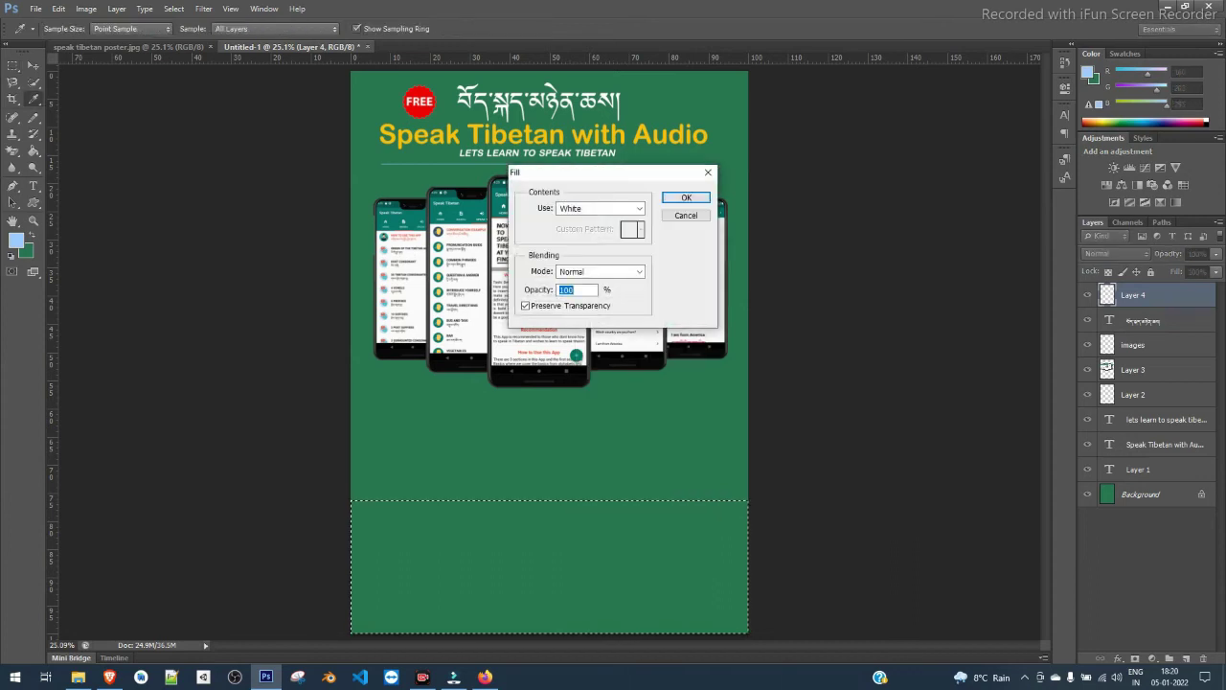
pyautogui.press('Return')
pyautogui.press('m')
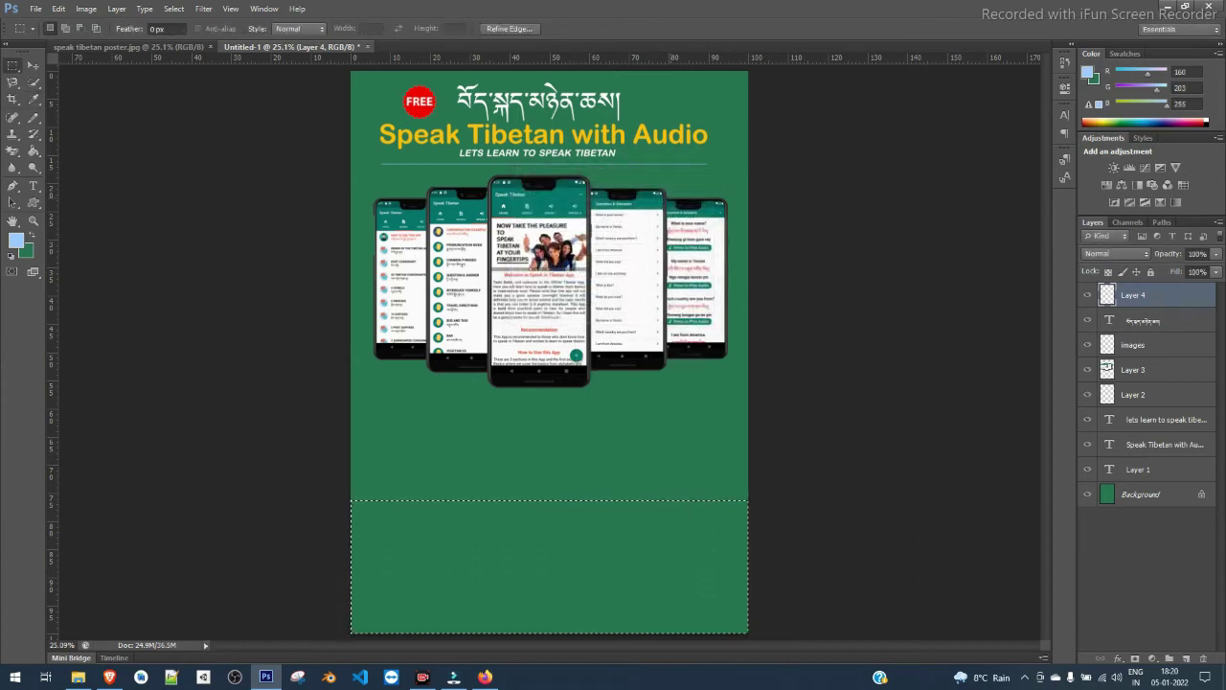
pyautogui.hotkey('shift', 'F5')
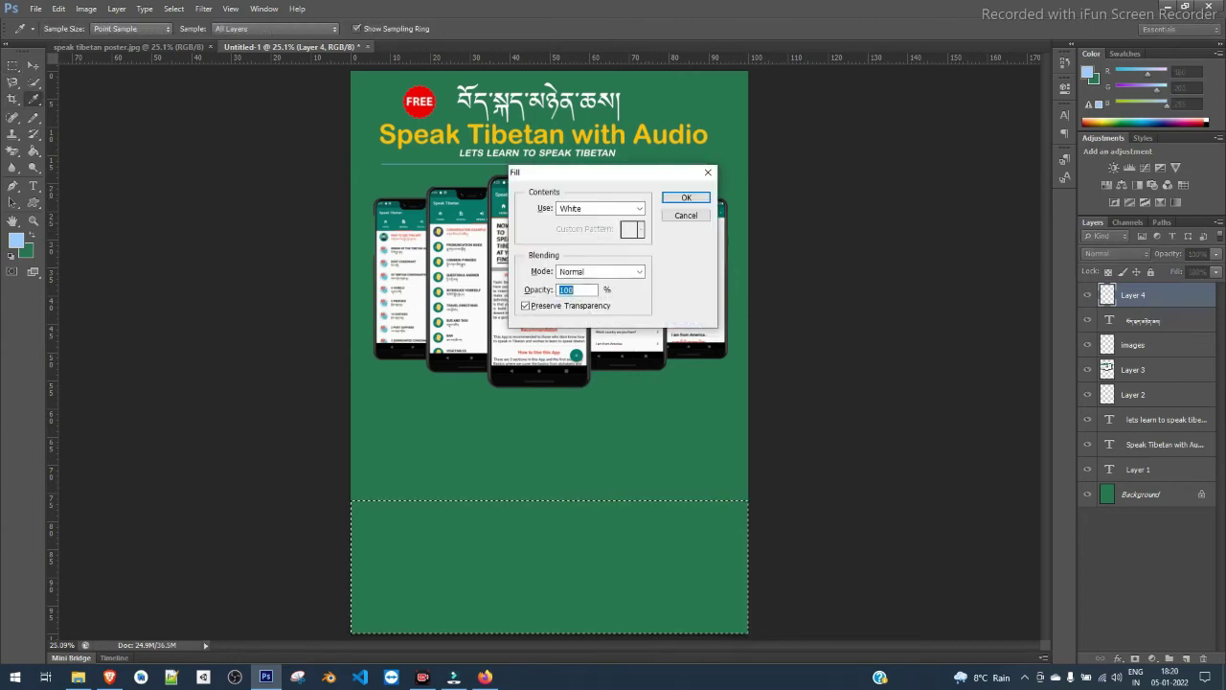
pyautogui.press('Return')
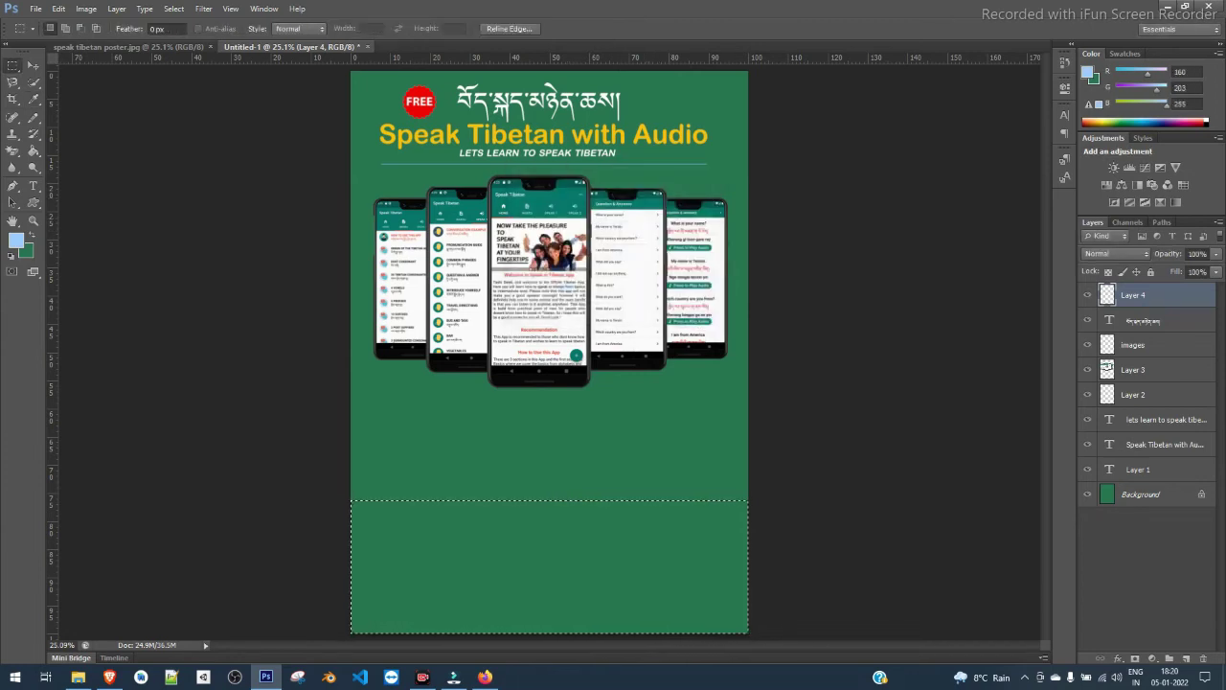
# Replace Layer 4 with a new empty layer, try the white fill on the bottom band there, and clear the selection.
pyautogui.click(1088, 495)
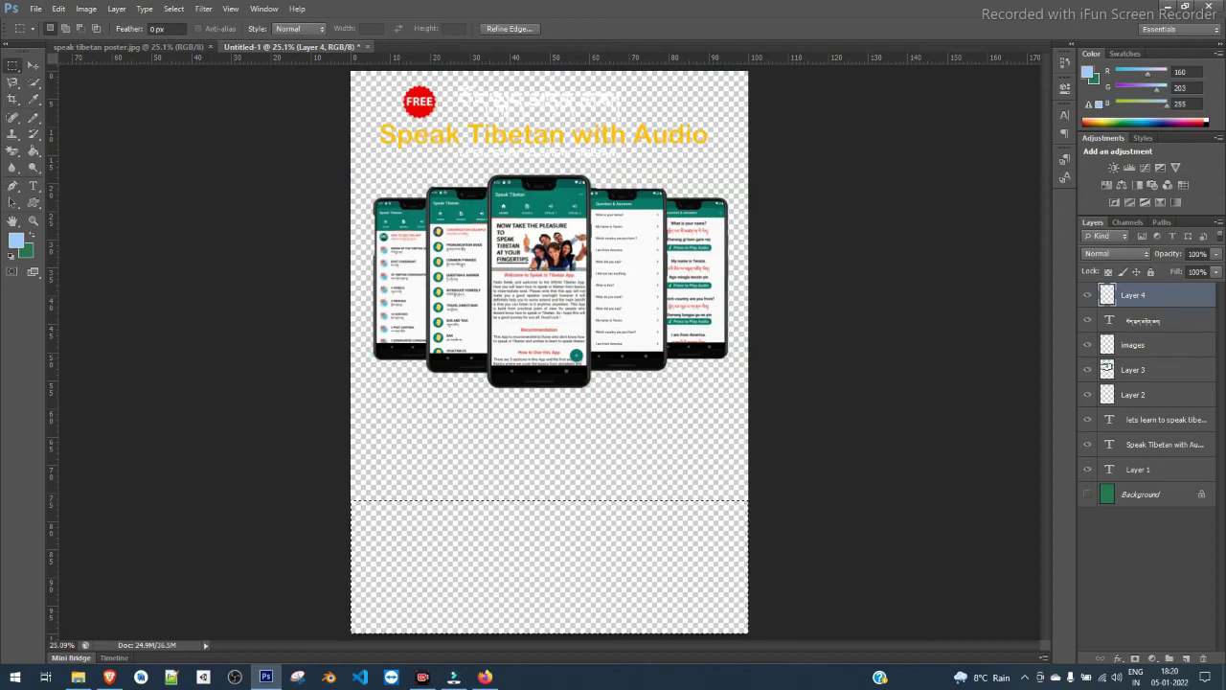
pyautogui.click(1088, 494)
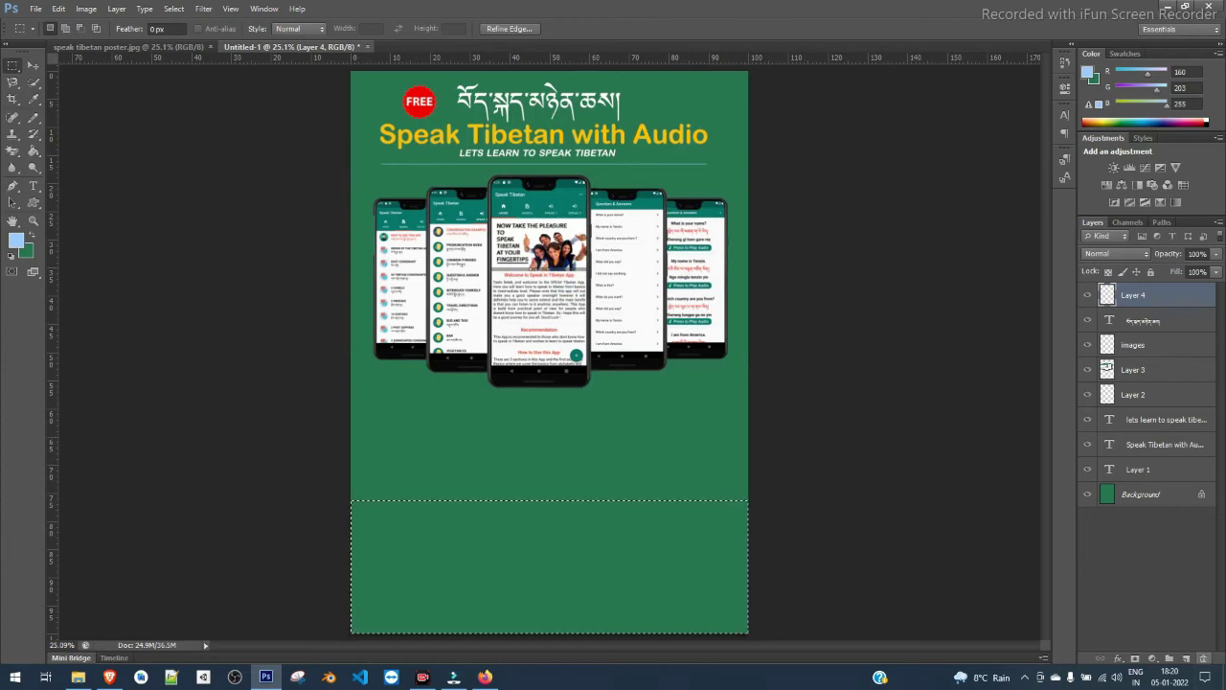
pyautogui.click(1203, 659)
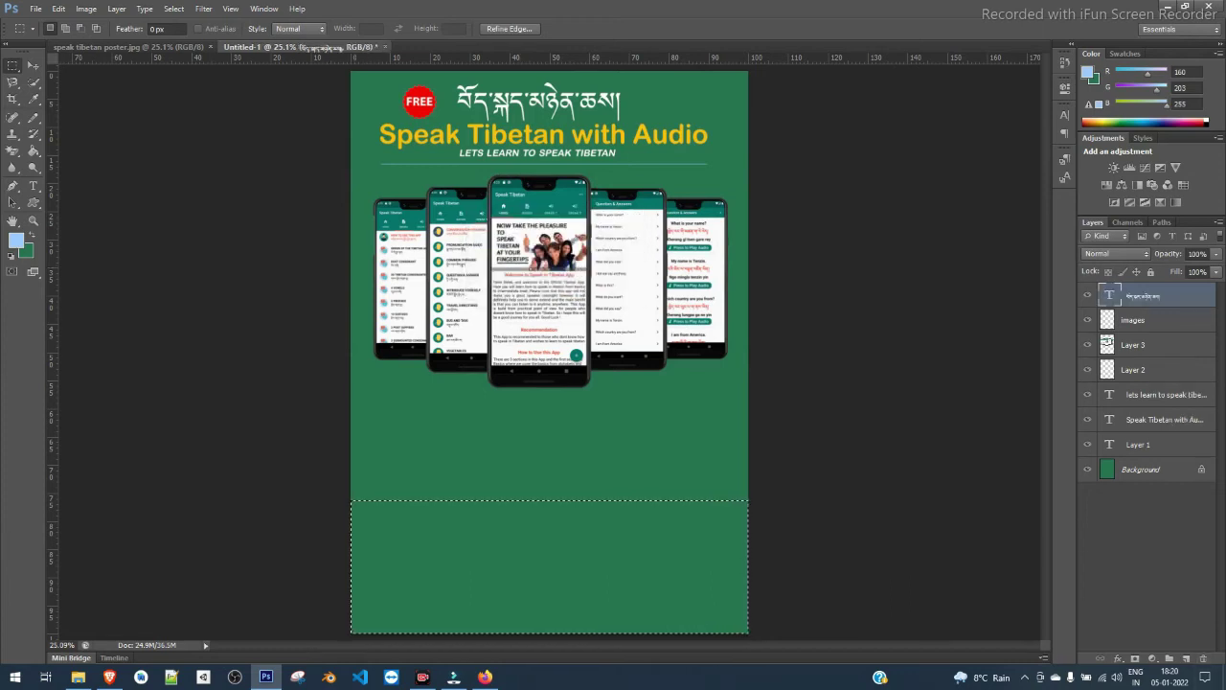
pyautogui.click(1186, 660)
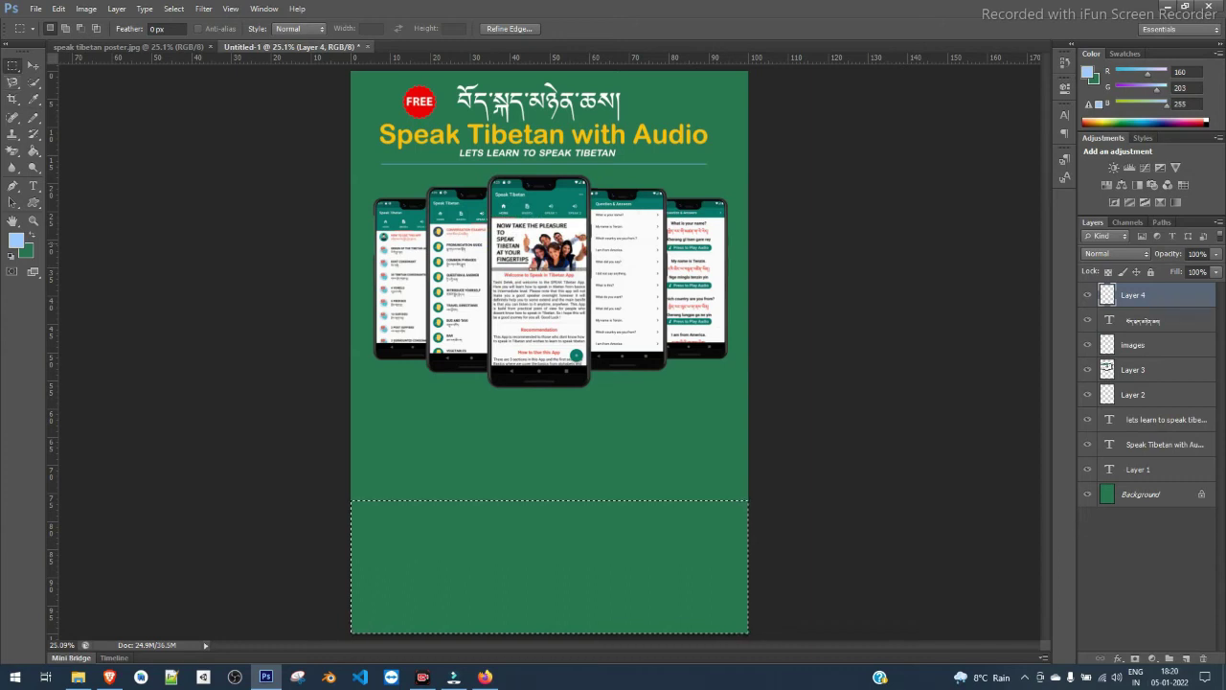
pyautogui.rightClick(412, 561)
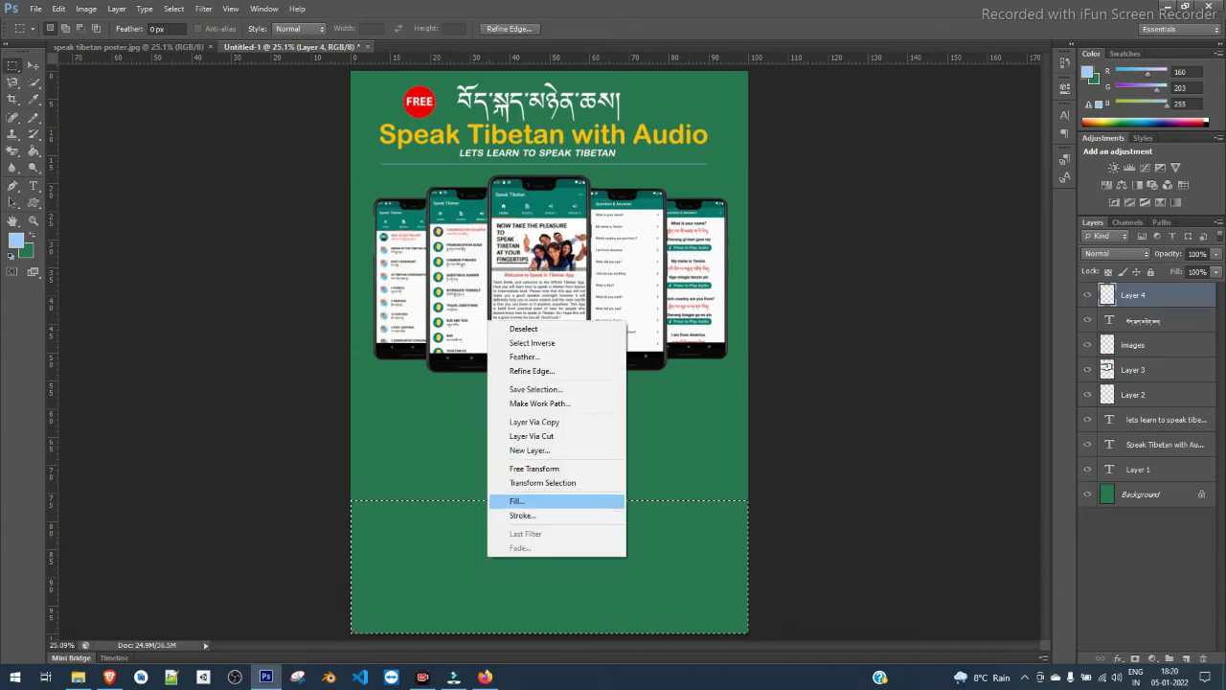
pyautogui.click(451, 498)
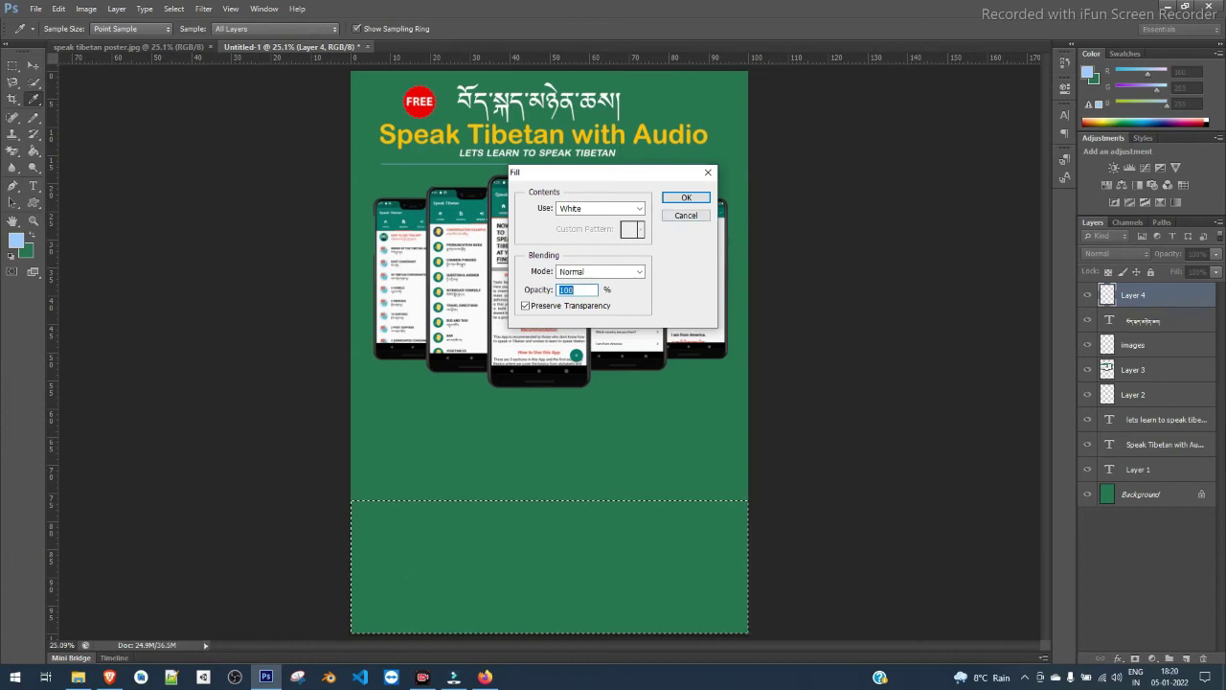
pyautogui.click(686, 197)
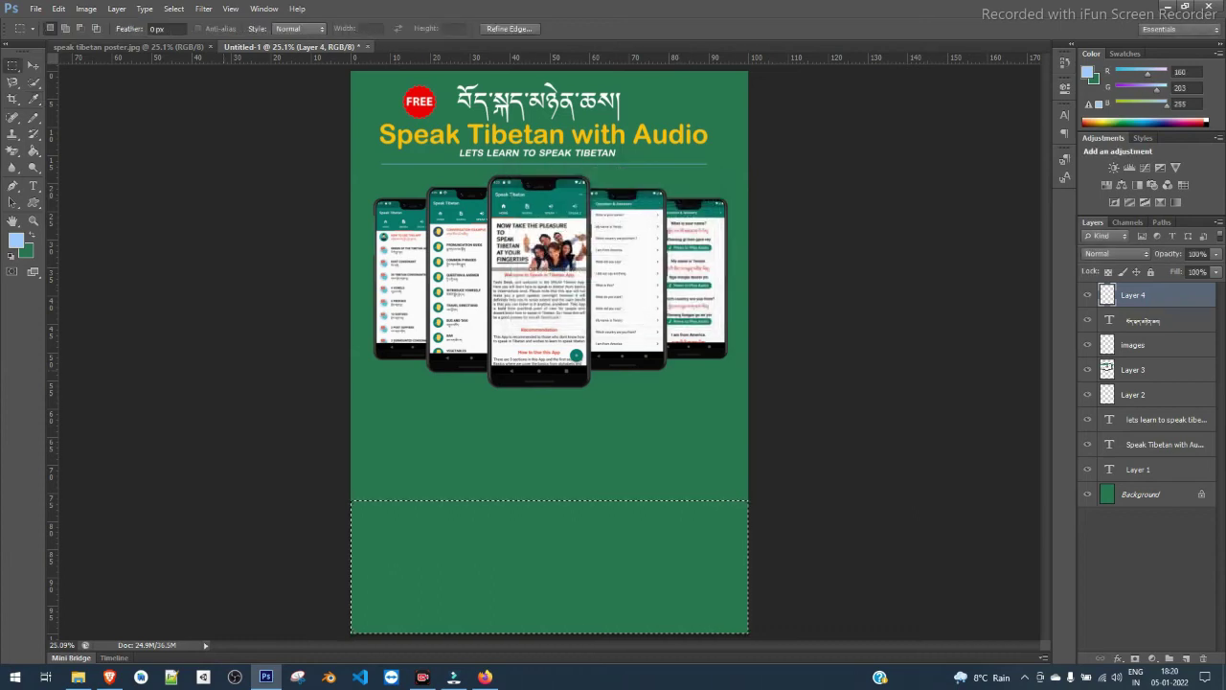
pyautogui.hotkey('ctrl', 'd')
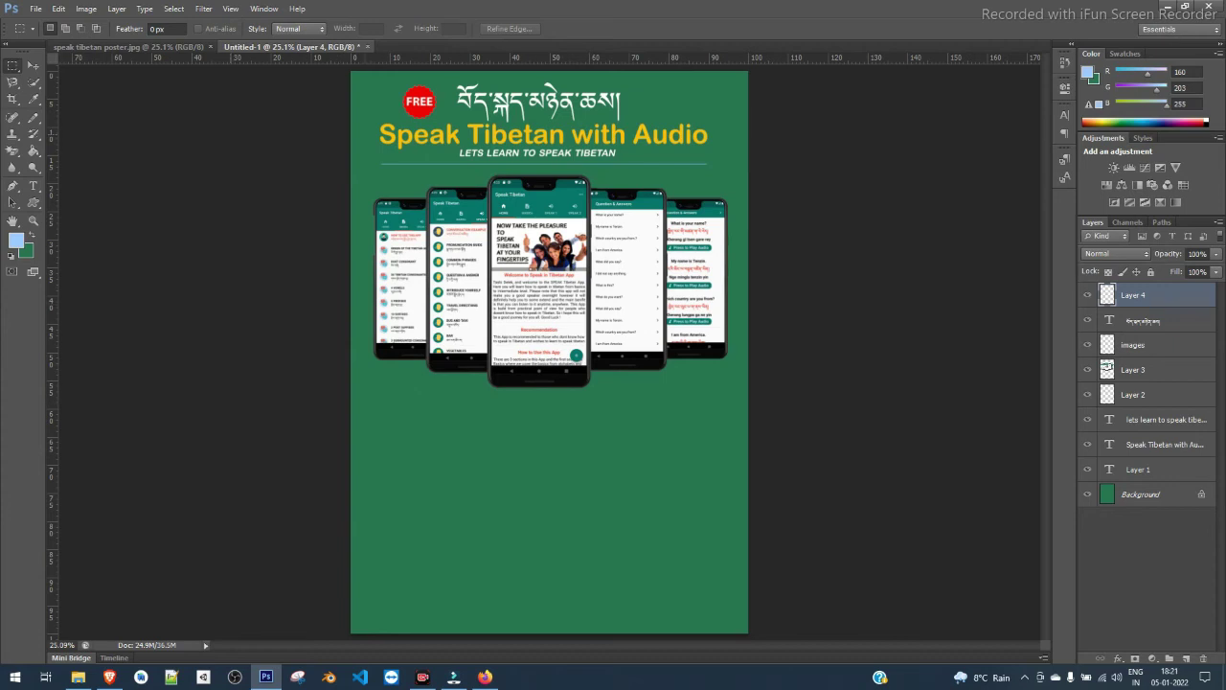
# Draw a white-filled rectangle shape about 2481 × 900 px across the full width of the poster's bottom.
pyautogui.click(32, 65)
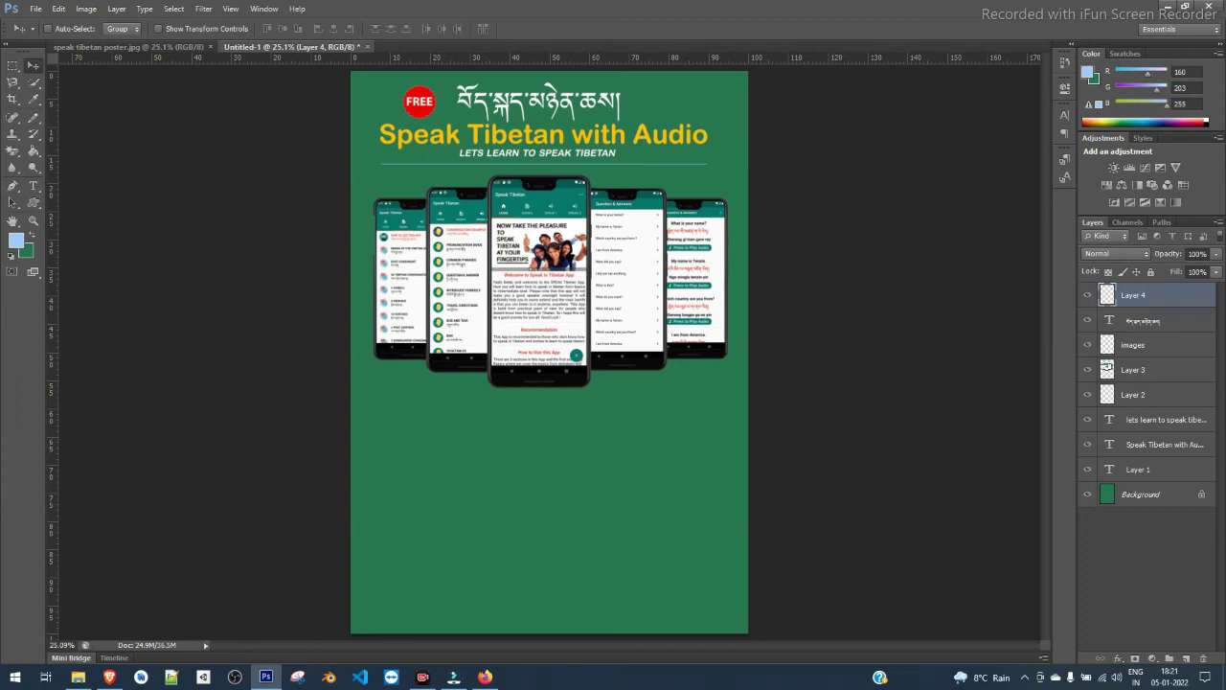
pyautogui.click(34, 202)
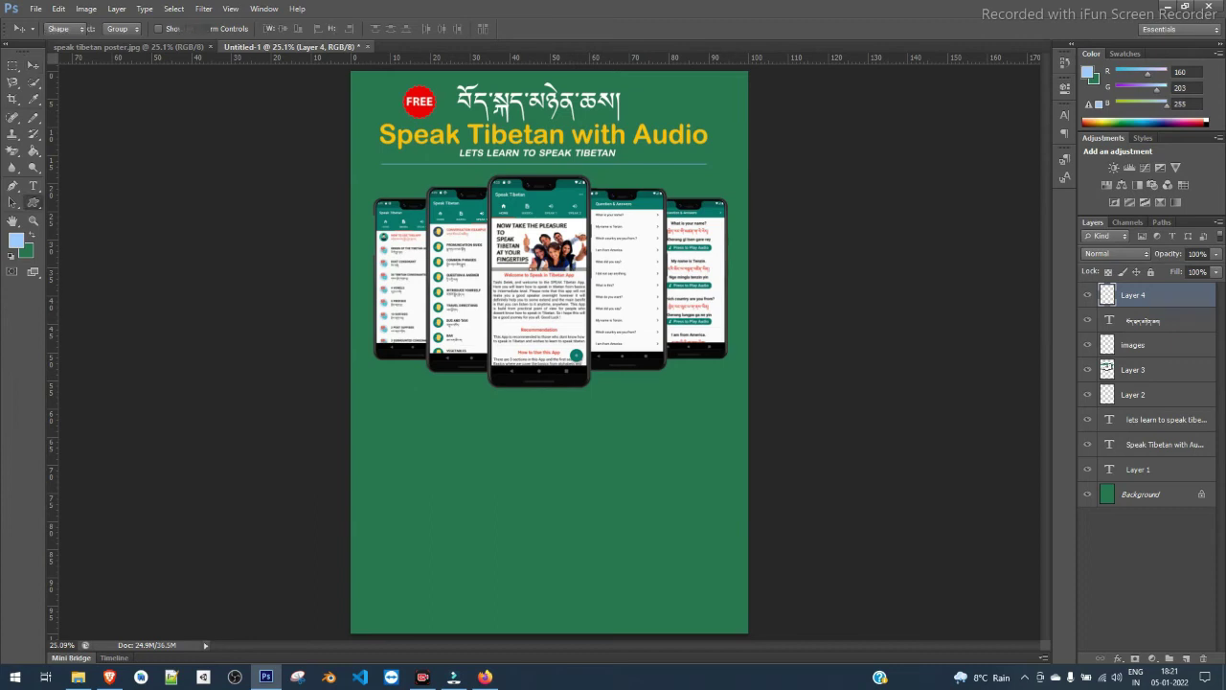
pyautogui.click(88, 201)
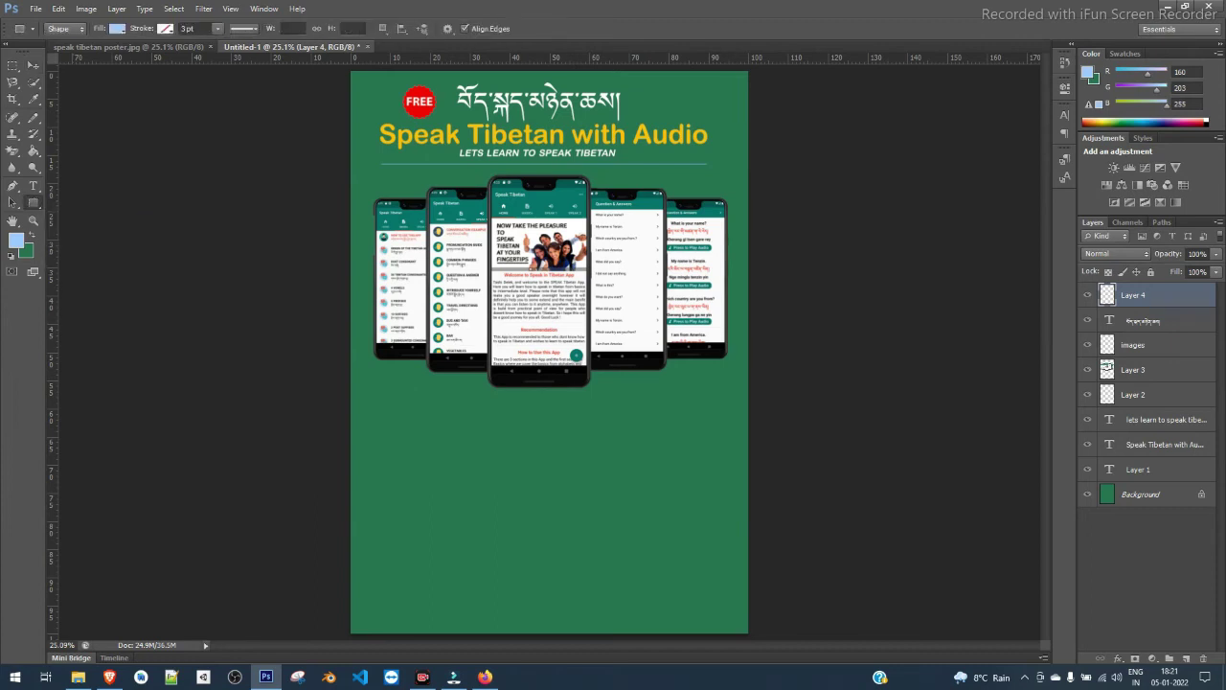
pyautogui.click(34, 202)
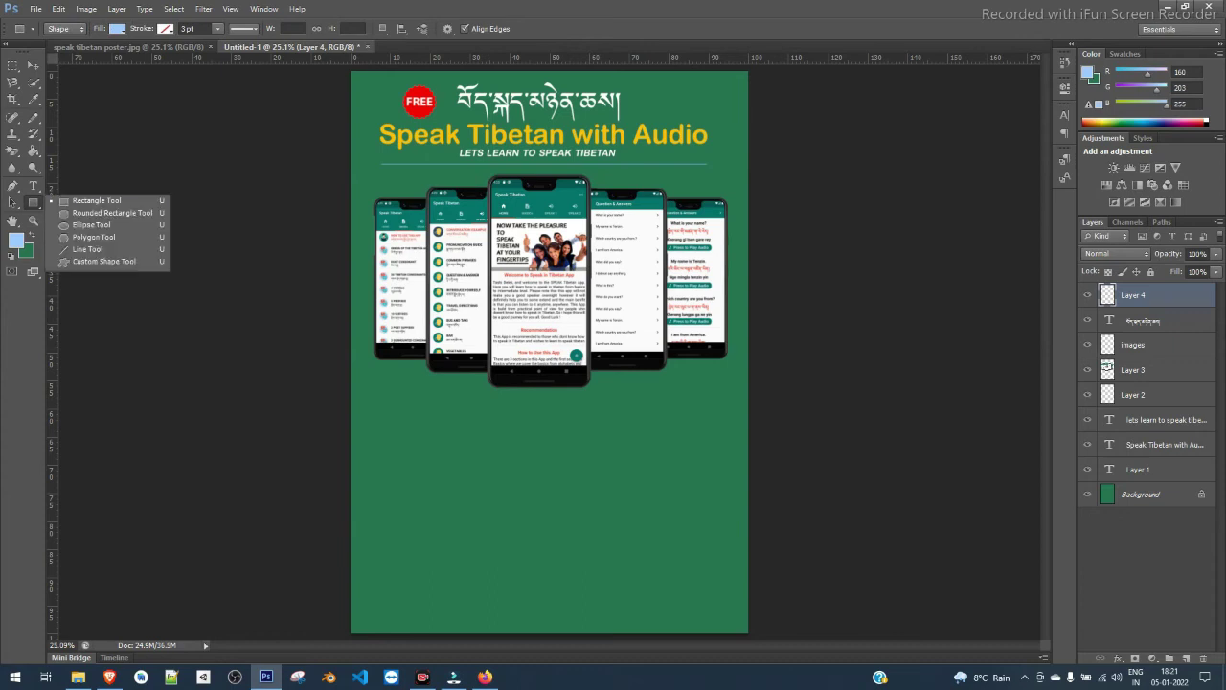
pyautogui.click(97, 201)
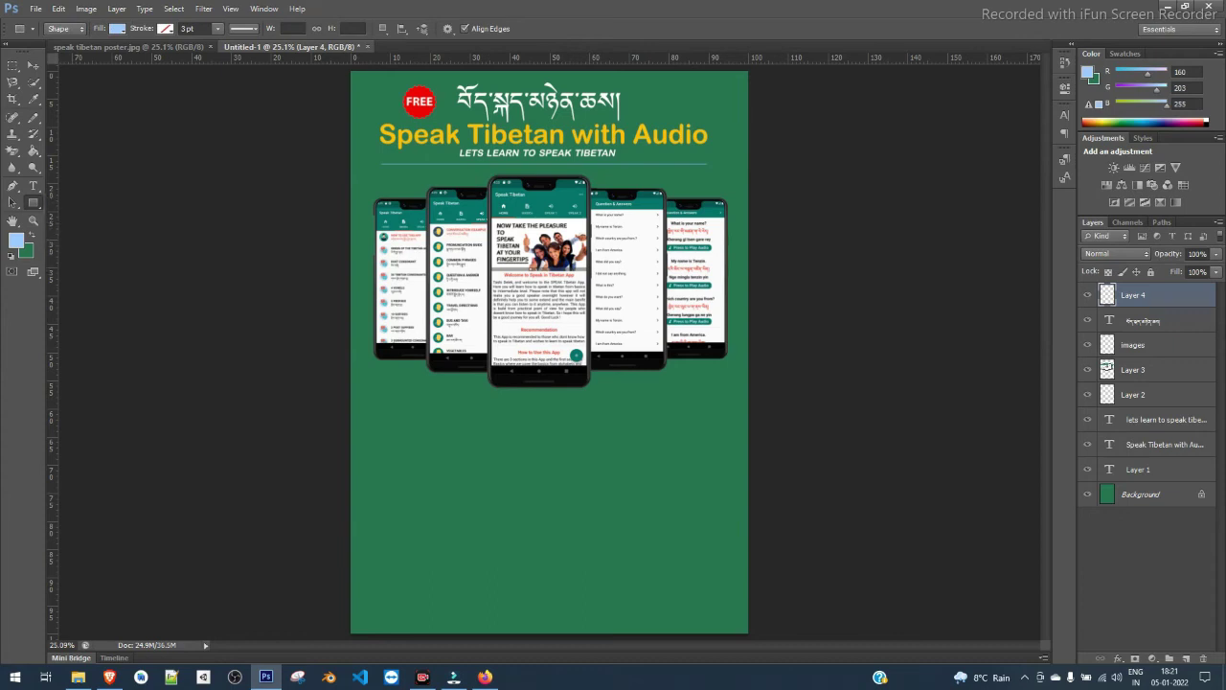
pyautogui.click(117, 28)
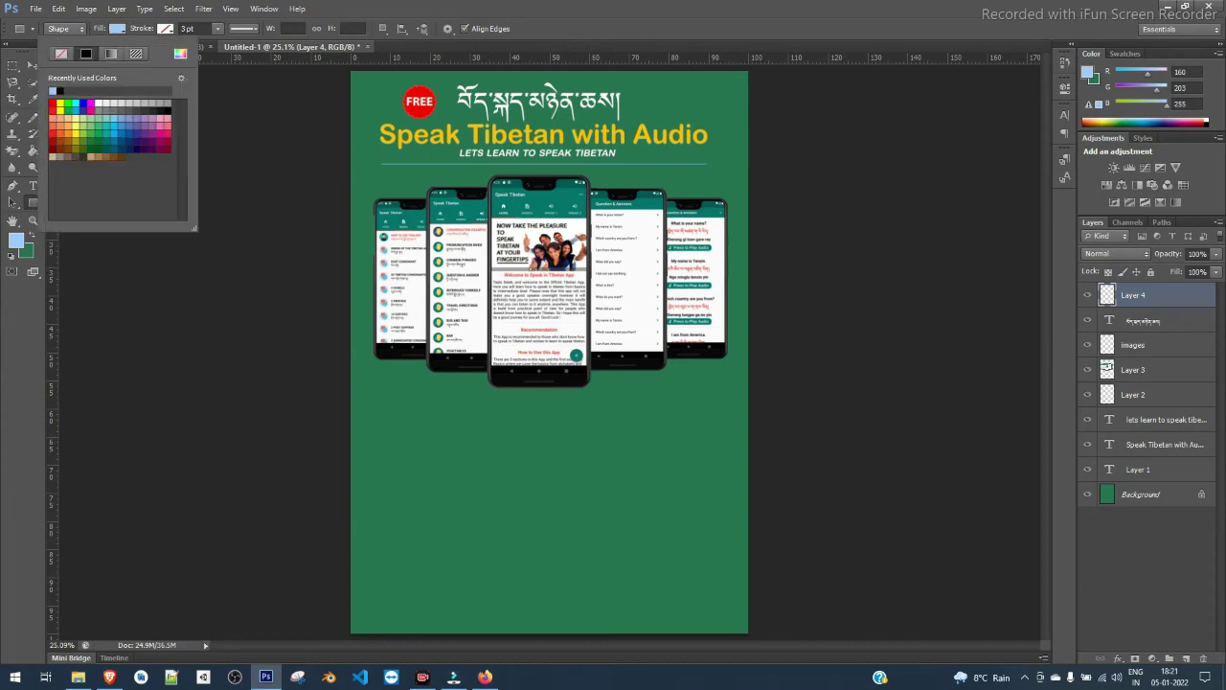
pyautogui.click(99, 102)
pyautogui.click(116, 28)
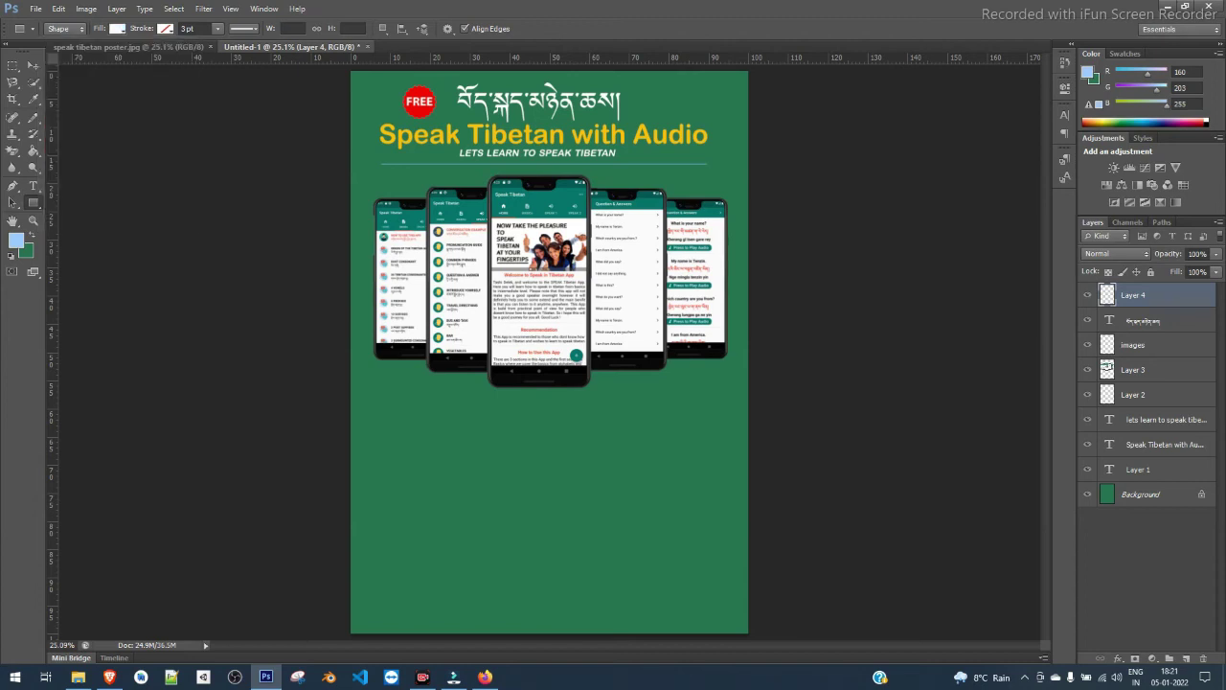
pyautogui.click(117, 27)
pyautogui.click(165, 28)
pyautogui.moveTo(360, 455); pyautogui.dragTo(617, 568)
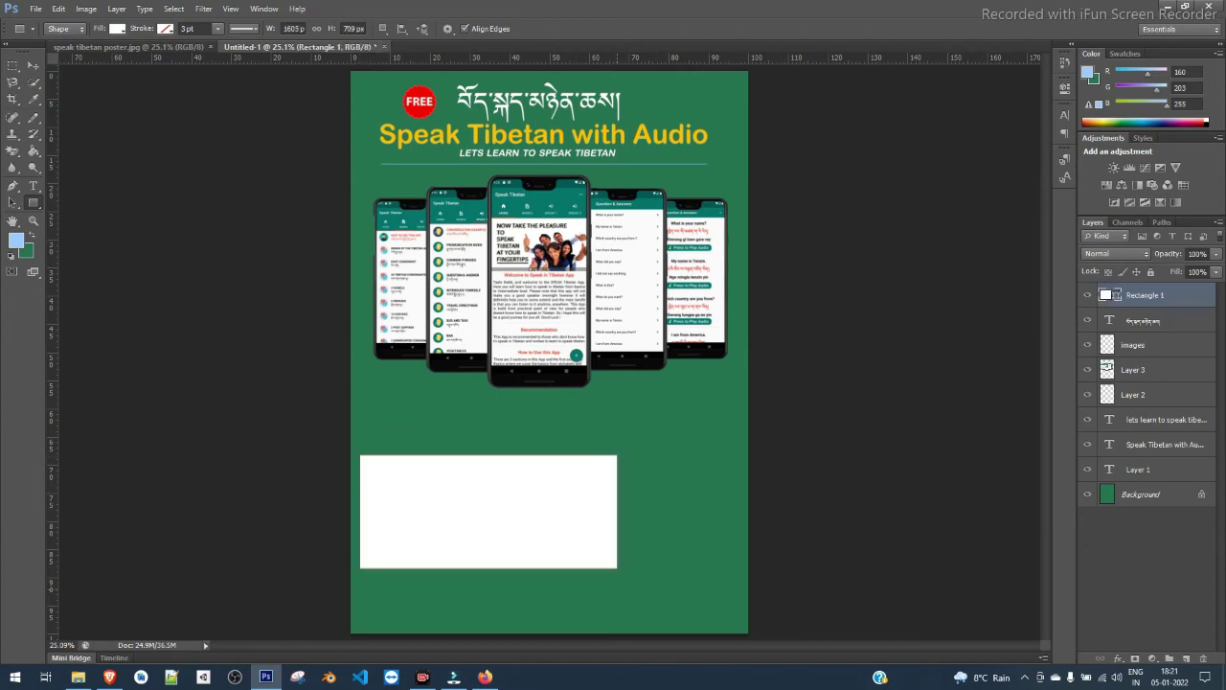
pyautogui.hotkey('ctrl', 'z')
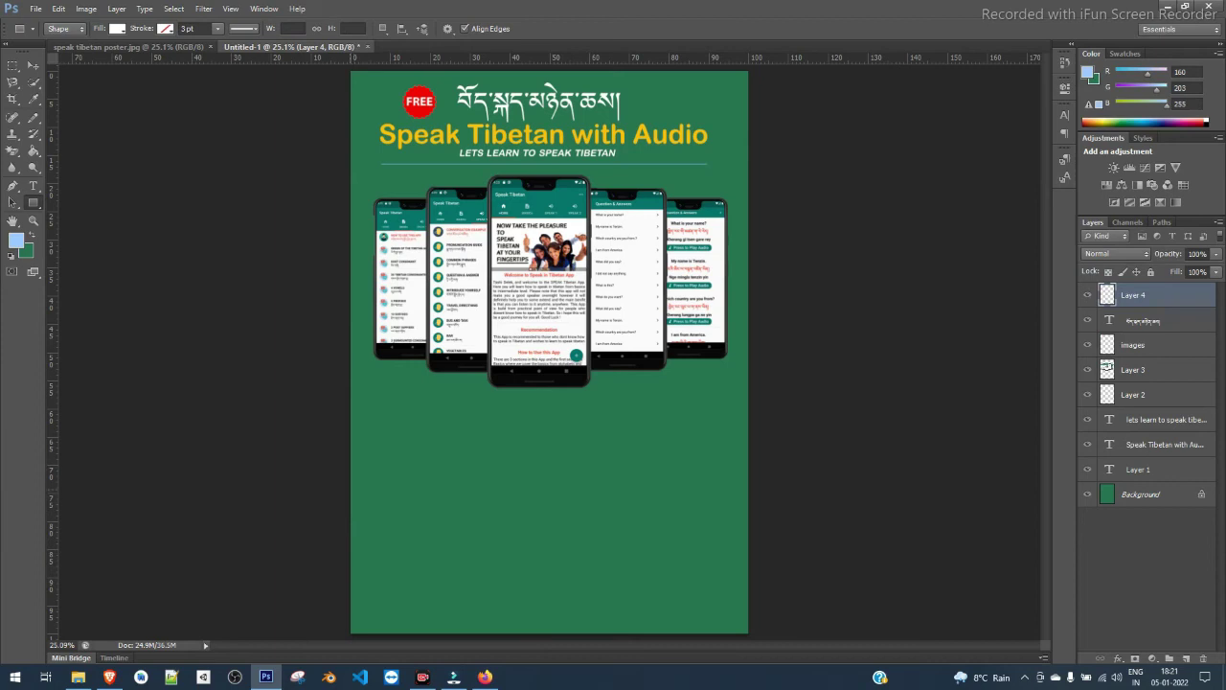
pyautogui.moveTo(350, 488); pyautogui.dragTo(749, 634)
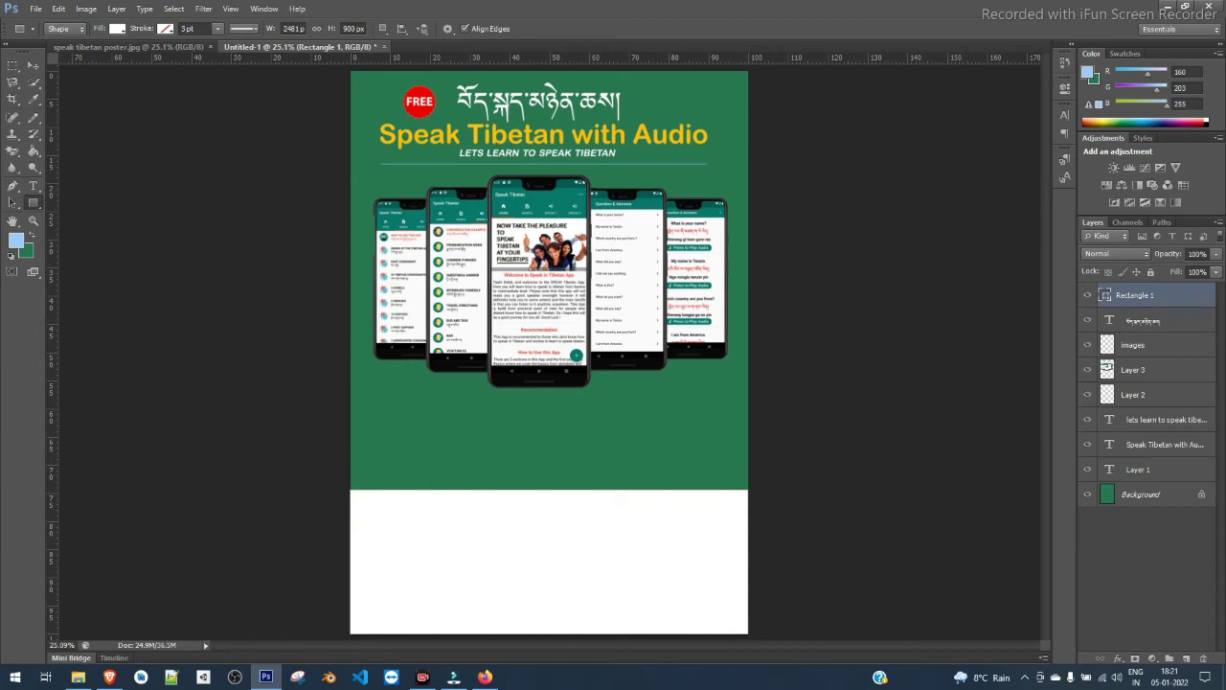
# Check speak tibetan poster.jpg for the bottom band's layout and add the text "Tibetan Prayer App" near the white band's upper-left area.
pyautogui.click(1142, 495)
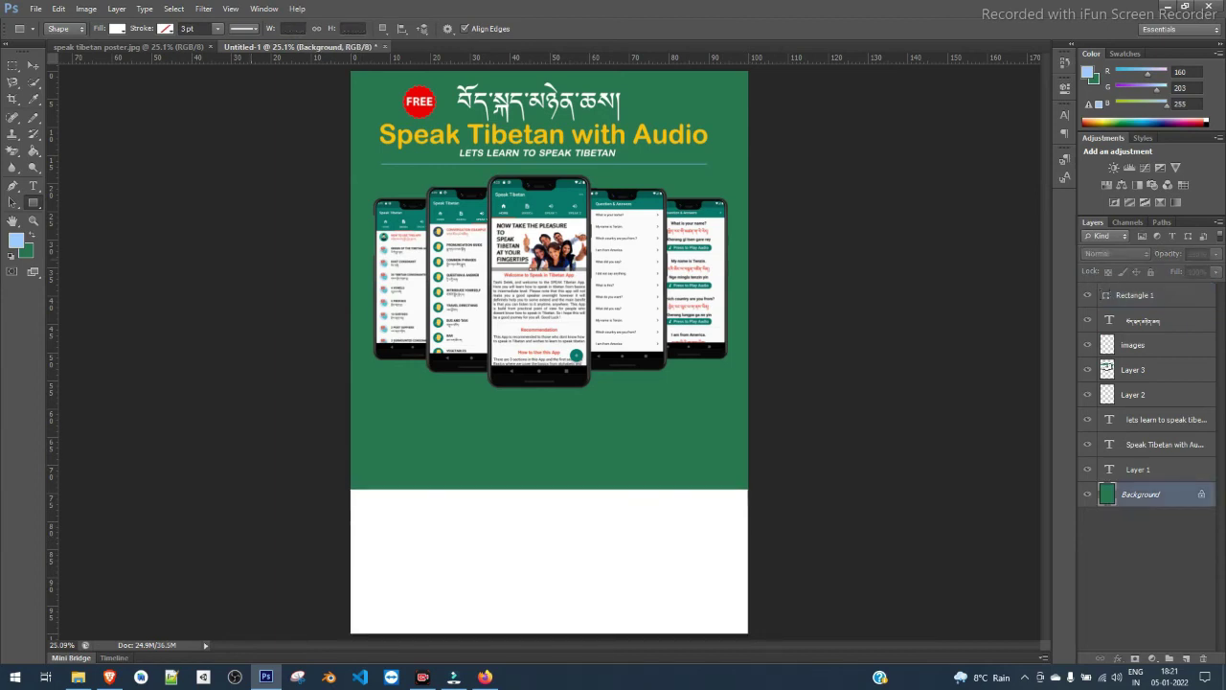
pyautogui.click(134, 46)
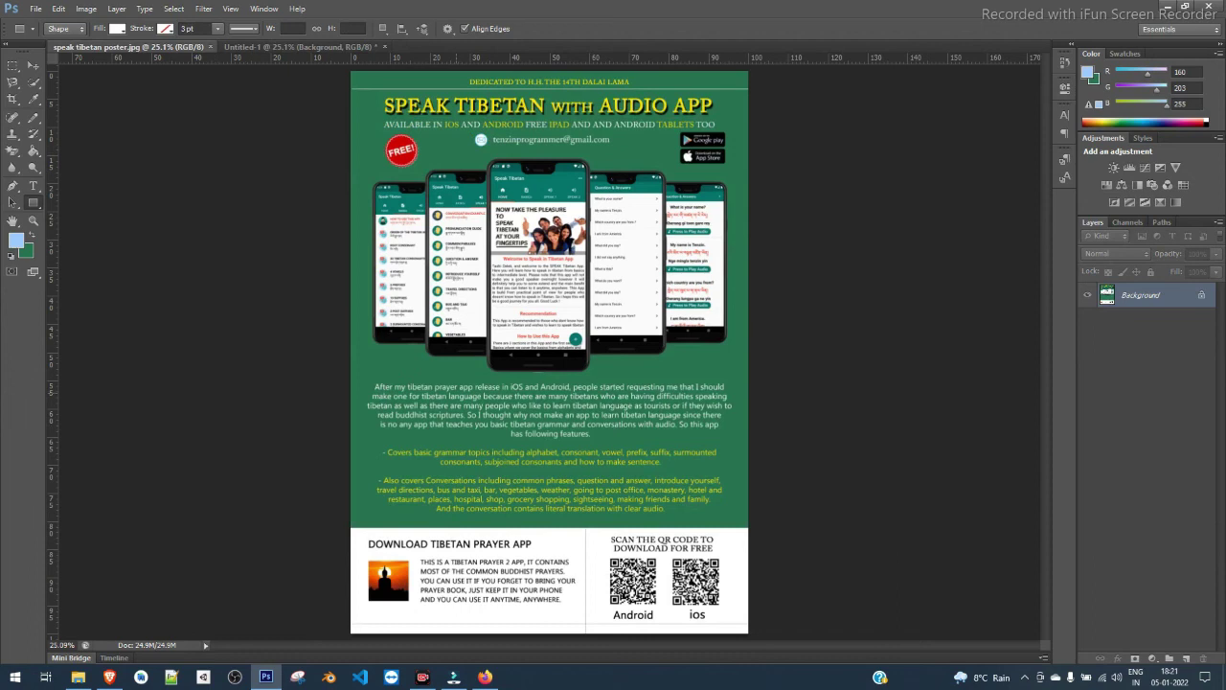
pyautogui.click(302, 46)
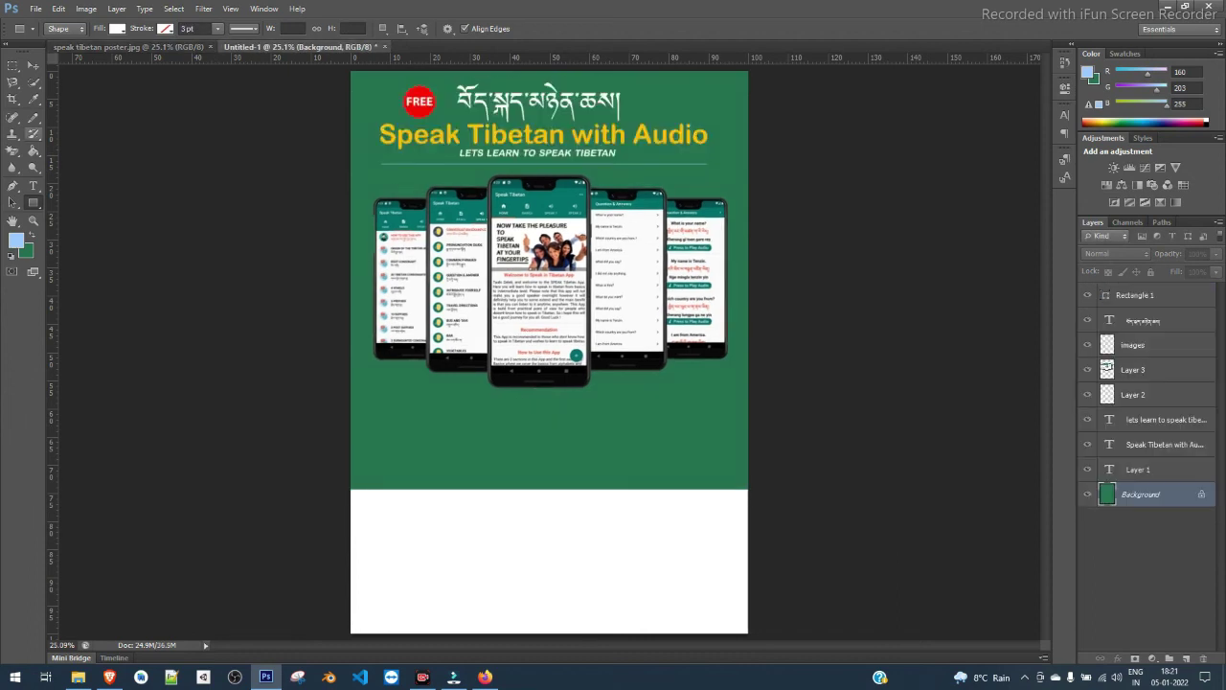
pyautogui.click(33, 66)
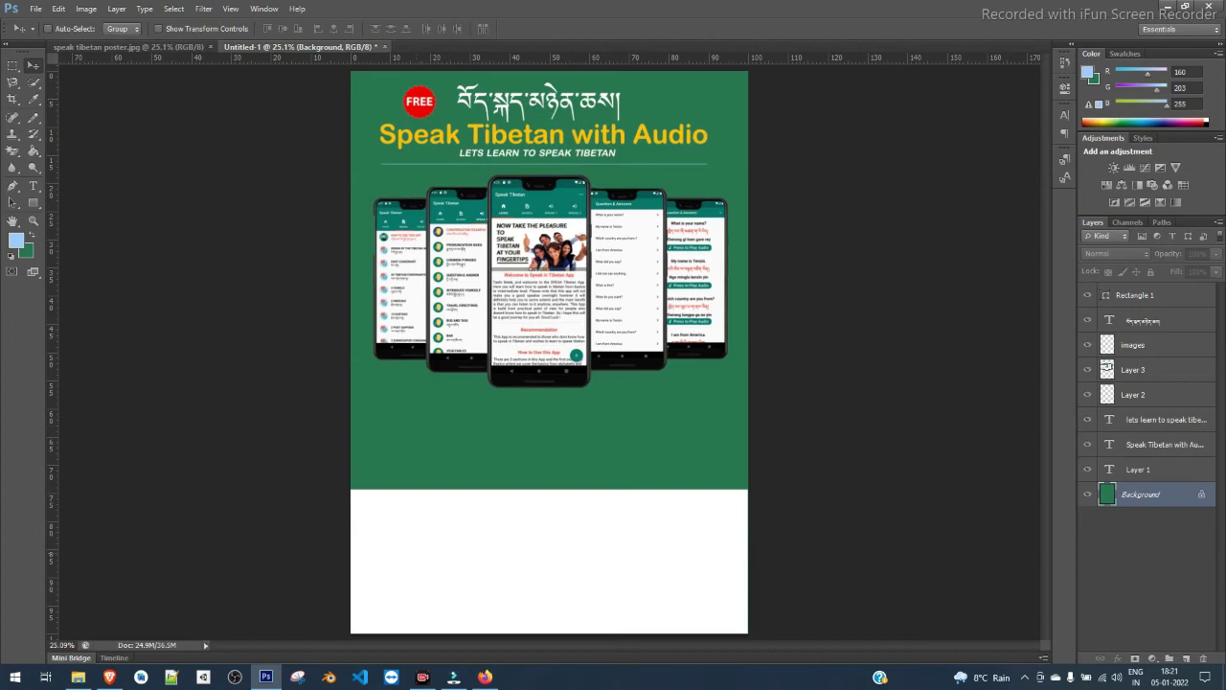
pyautogui.click(32, 186)
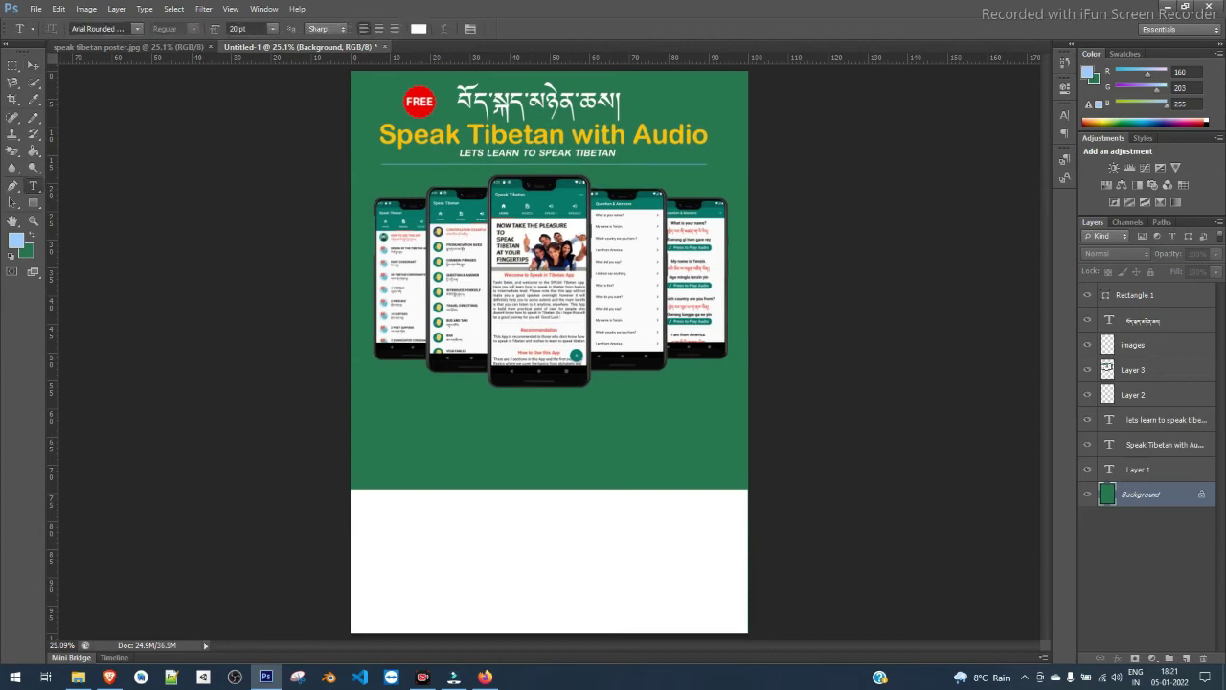
pyautogui.click(394, 531)
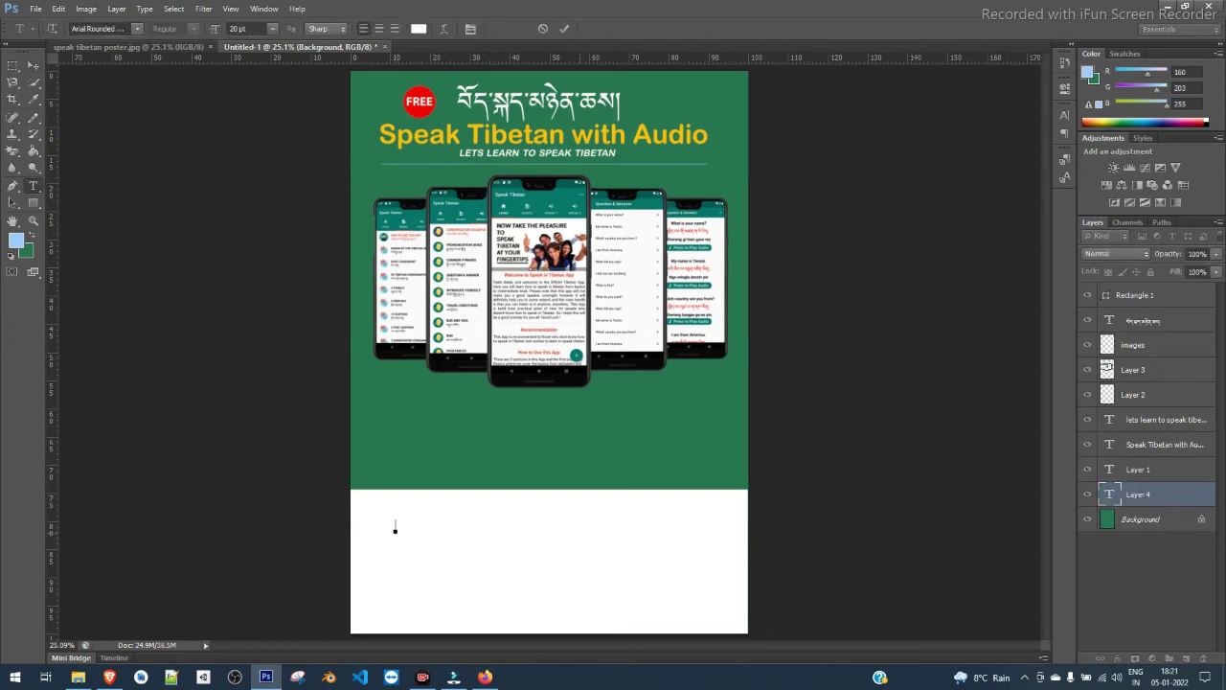
pyautogui.write('_______________')
pyautogui.hotkey('ctrl', 'a')
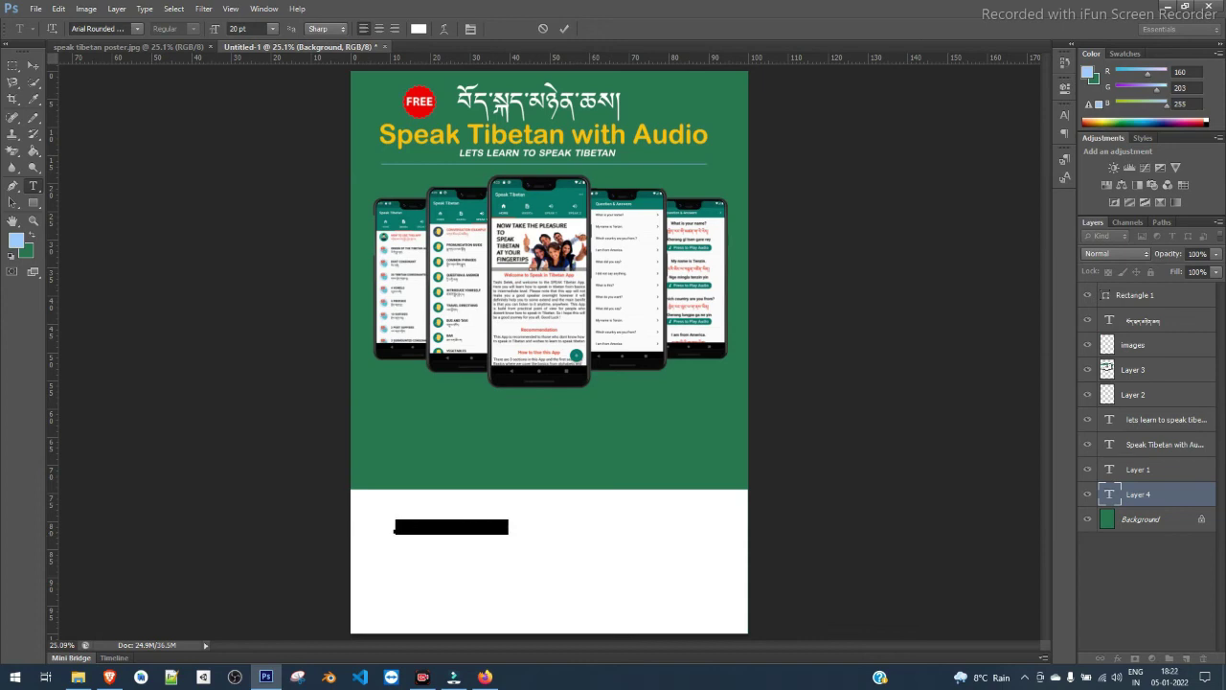
# Colour the Tibetan Prayer App text near-black (#020101) and move its layer above Rectangle 1.
pyautogui.click(419, 29)
pyautogui.click(922, 425)
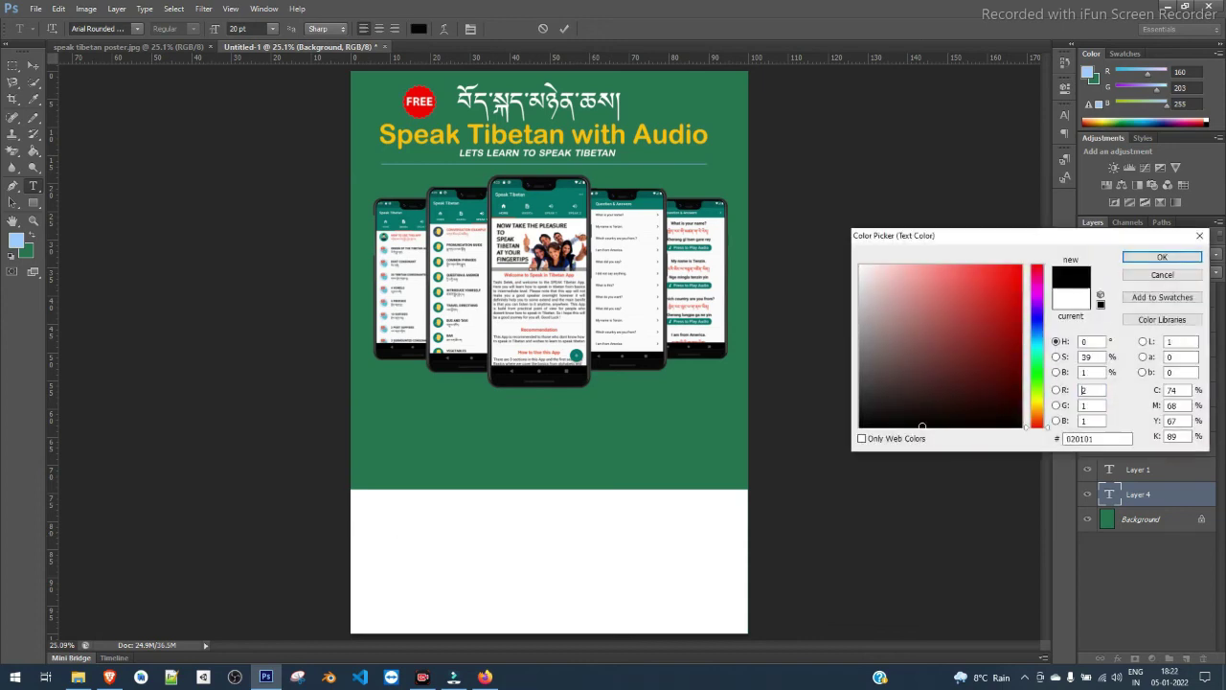
pyautogui.click(1162, 257)
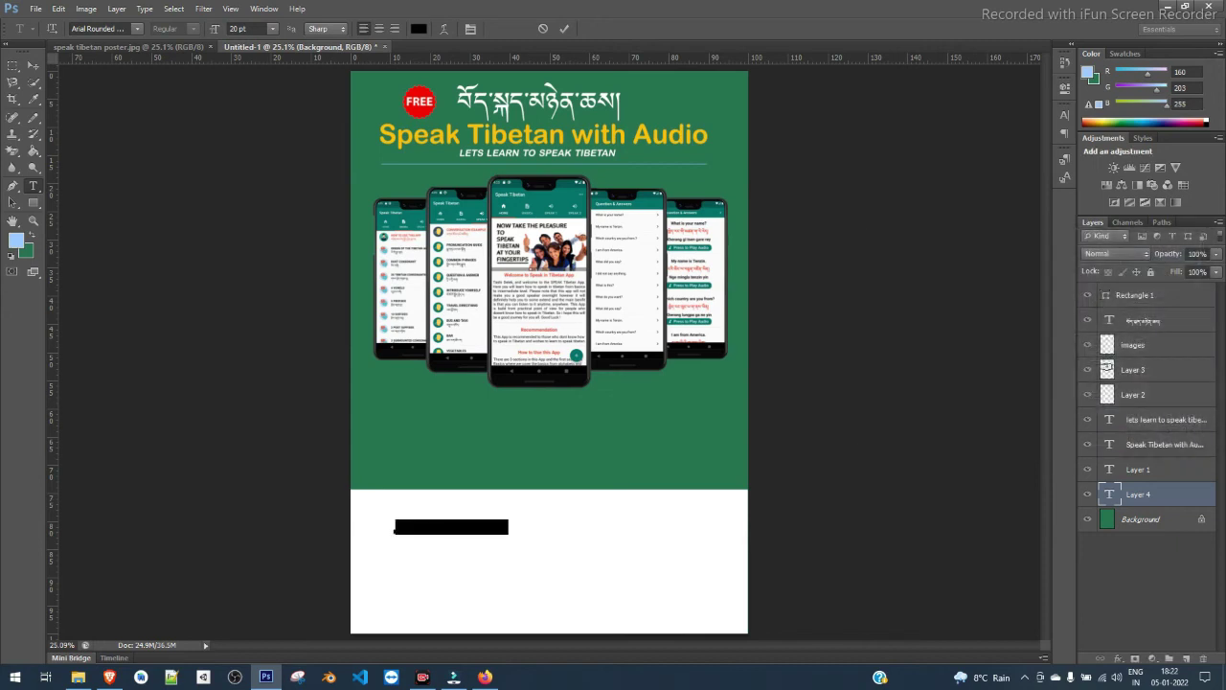
pyautogui.moveTo(1141, 493); pyautogui.dragTo(1141, 288)
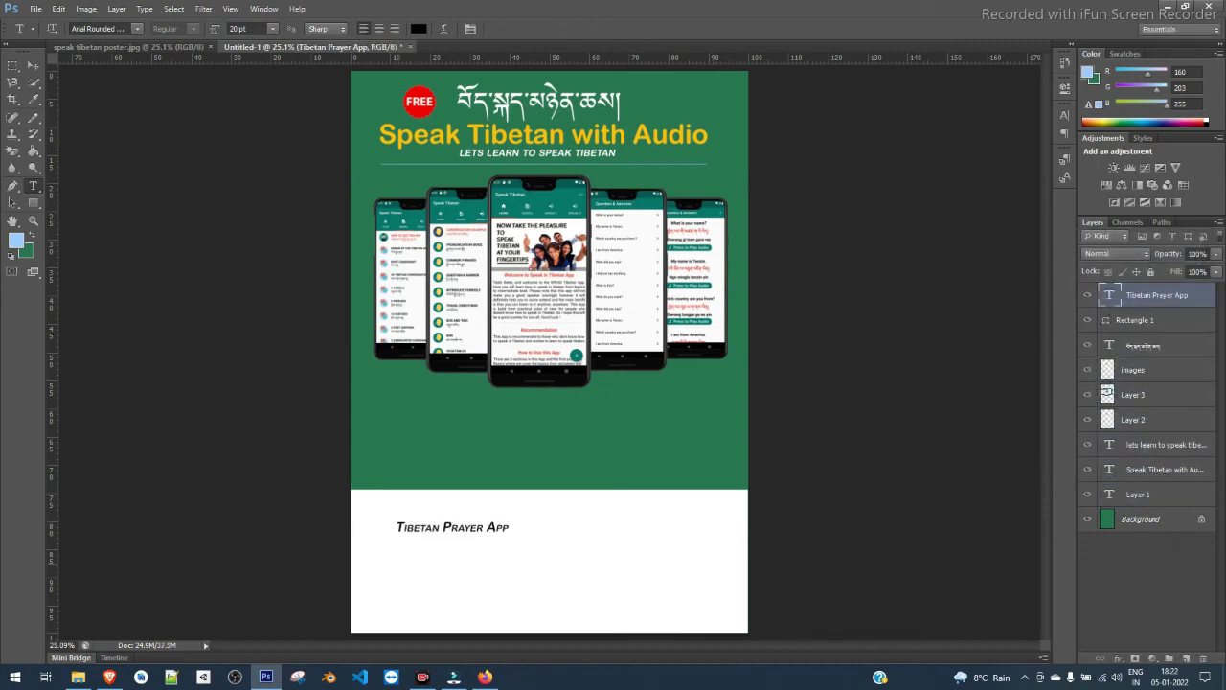
# Remove the faux italic from the Tibetan Prayer App text and move it closer to the white band's upper-left corner.
pyautogui.click(395, 528)
pyautogui.hotkey('ctrl', 'a')
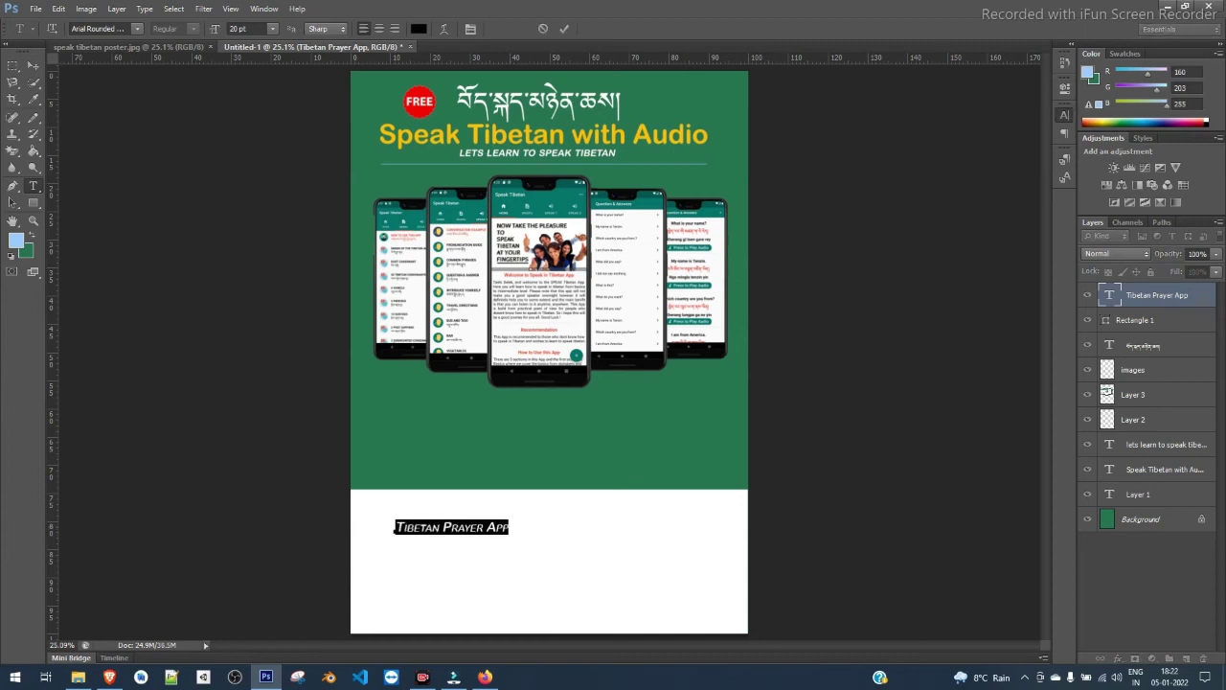
pyautogui.click(1065, 114)
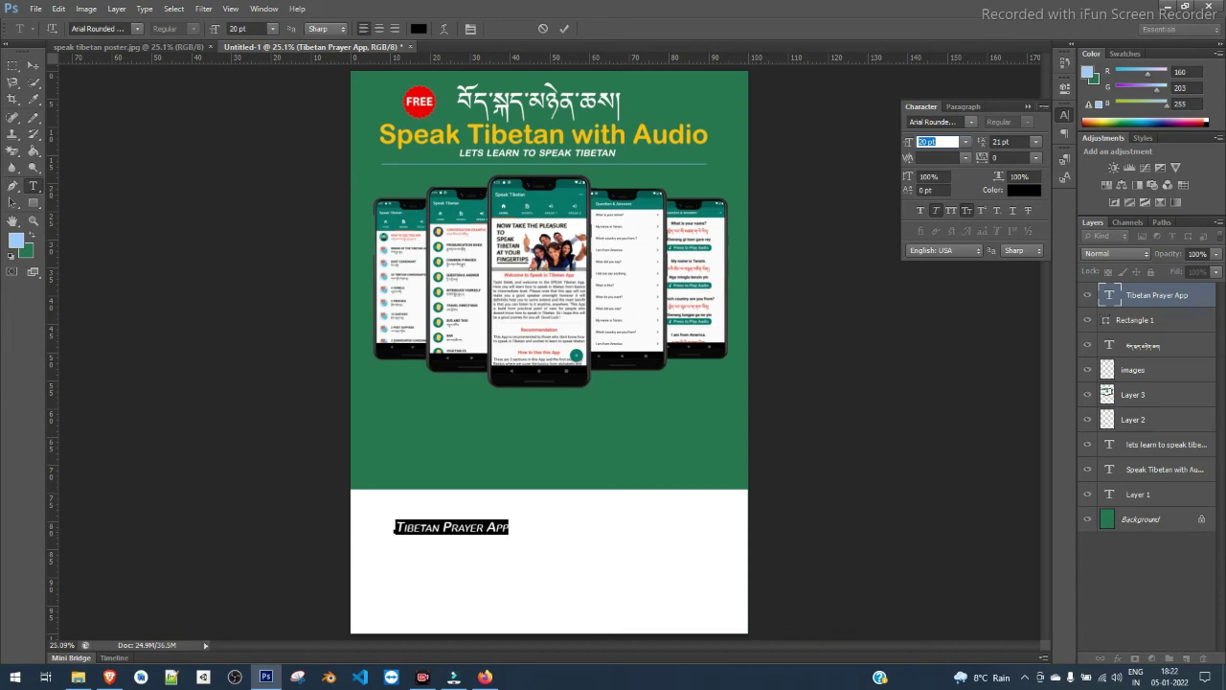
pyautogui.click(936, 210)
pyautogui.hotkey('ctrl', 'Return')
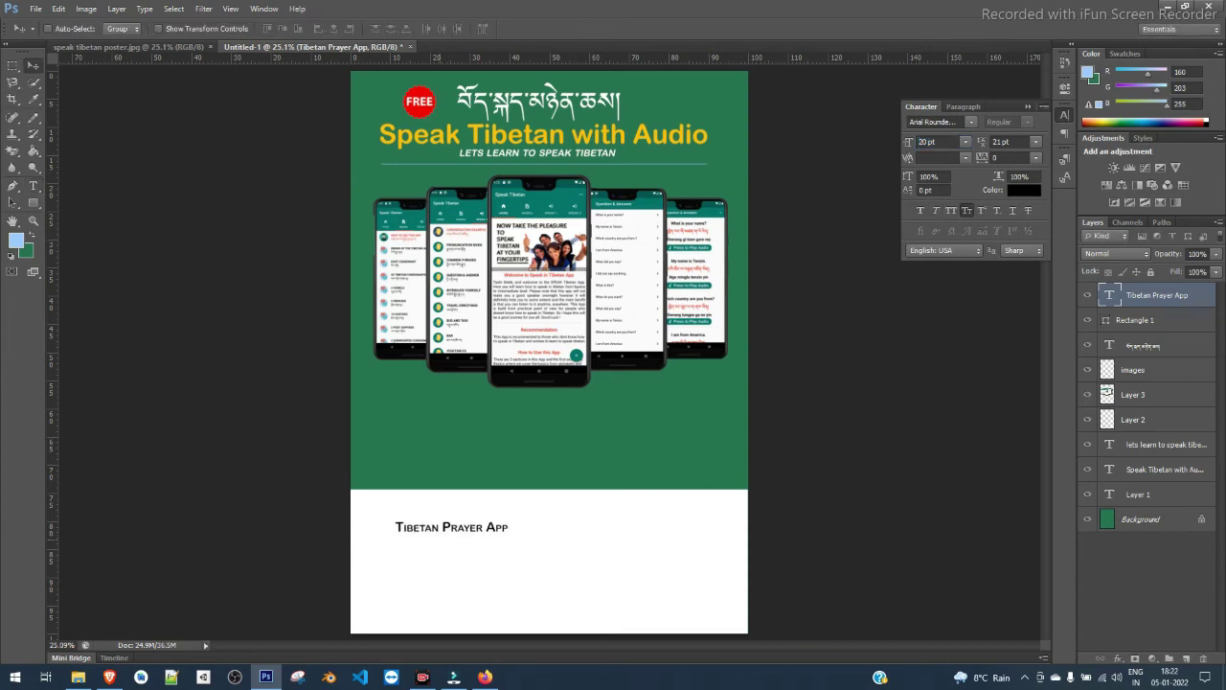
pyautogui.moveTo(450, 527); pyautogui.dragTo(431, 508)
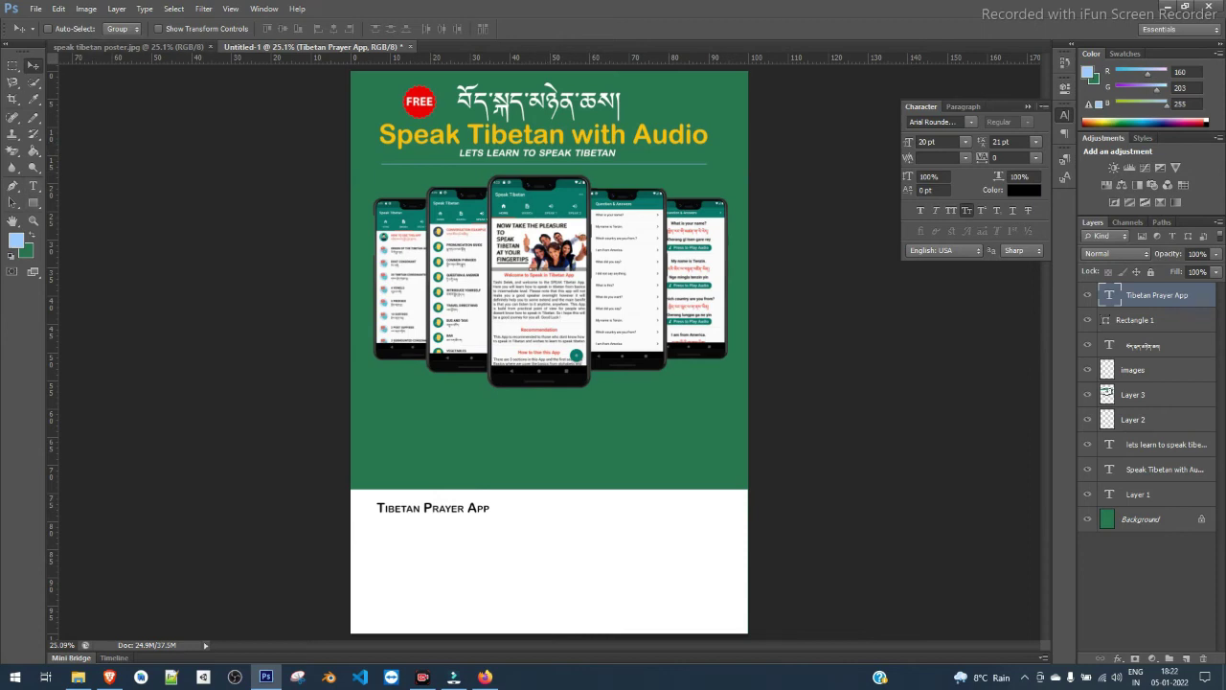
# Save the document to the Desktop as poster in Photoshop PSD format with Maximize Compatibility on.
pyautogui.click(34, 8)
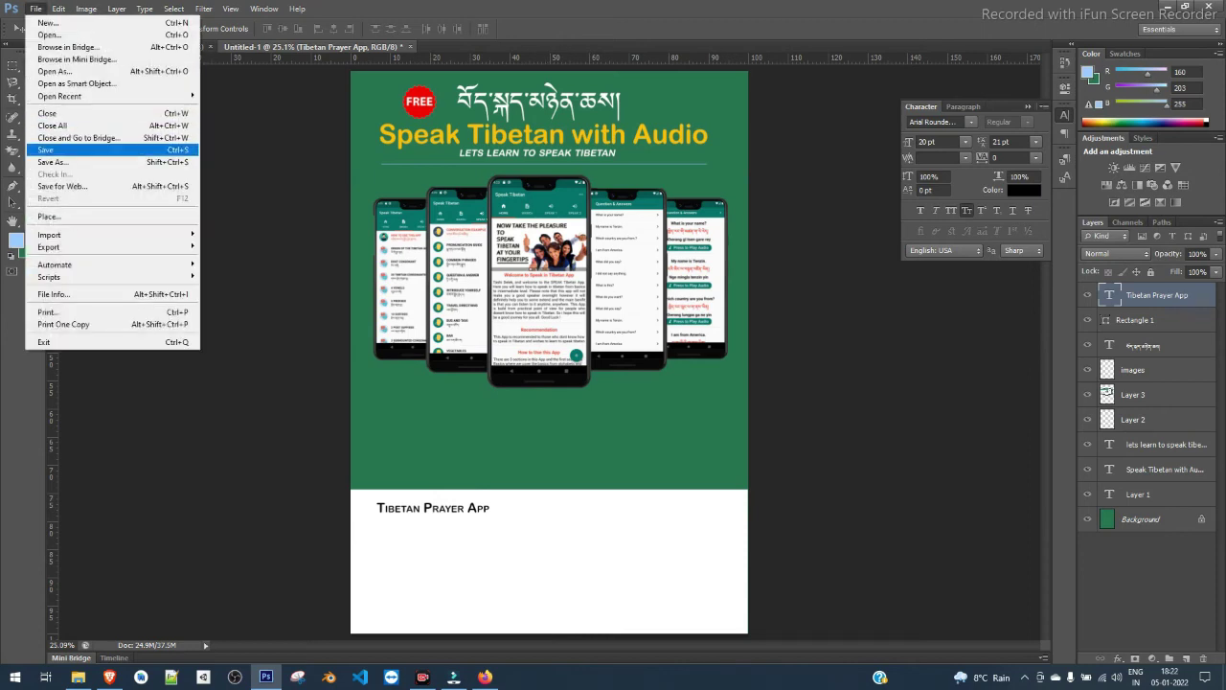
pyautogui.press('Escape')
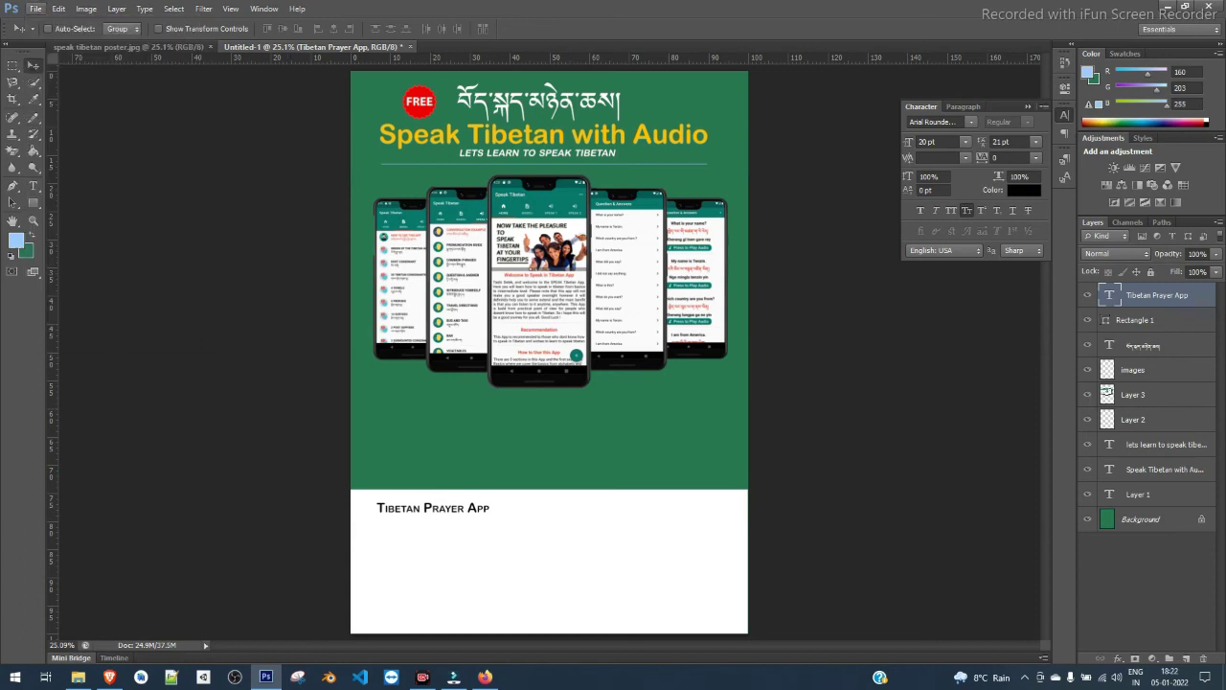
pyautogui.click(35, 8)
pyautogui.click(32, 163)
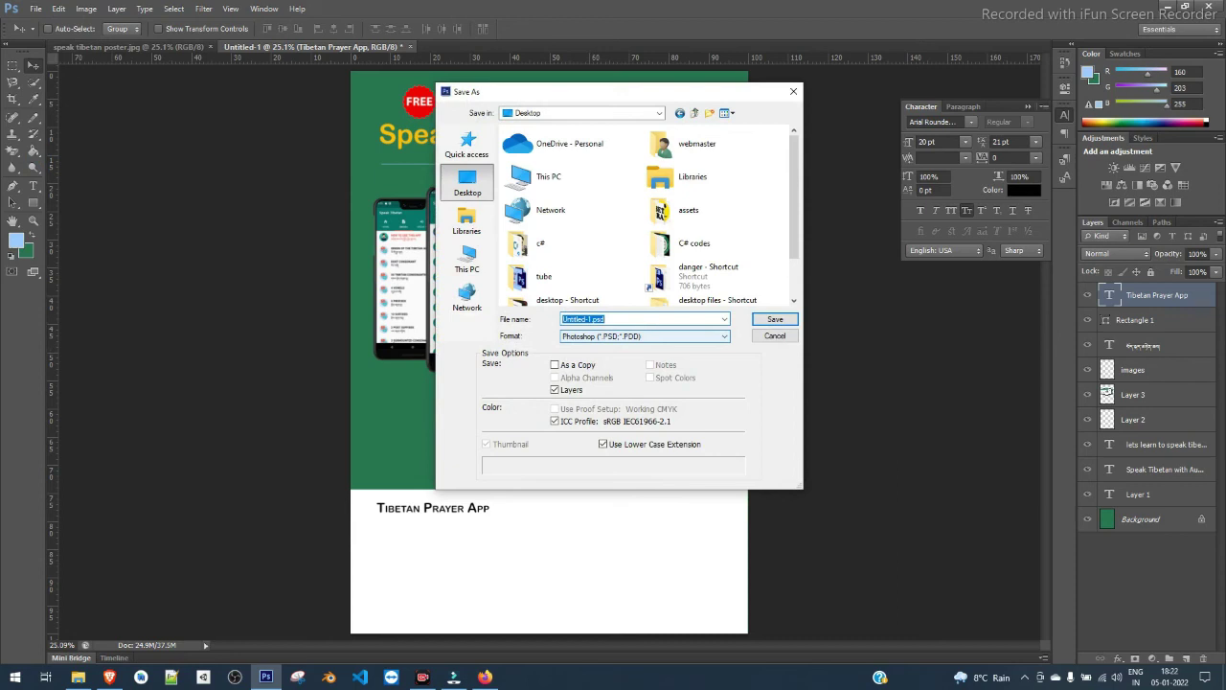
pyautogui.click(607, 319)
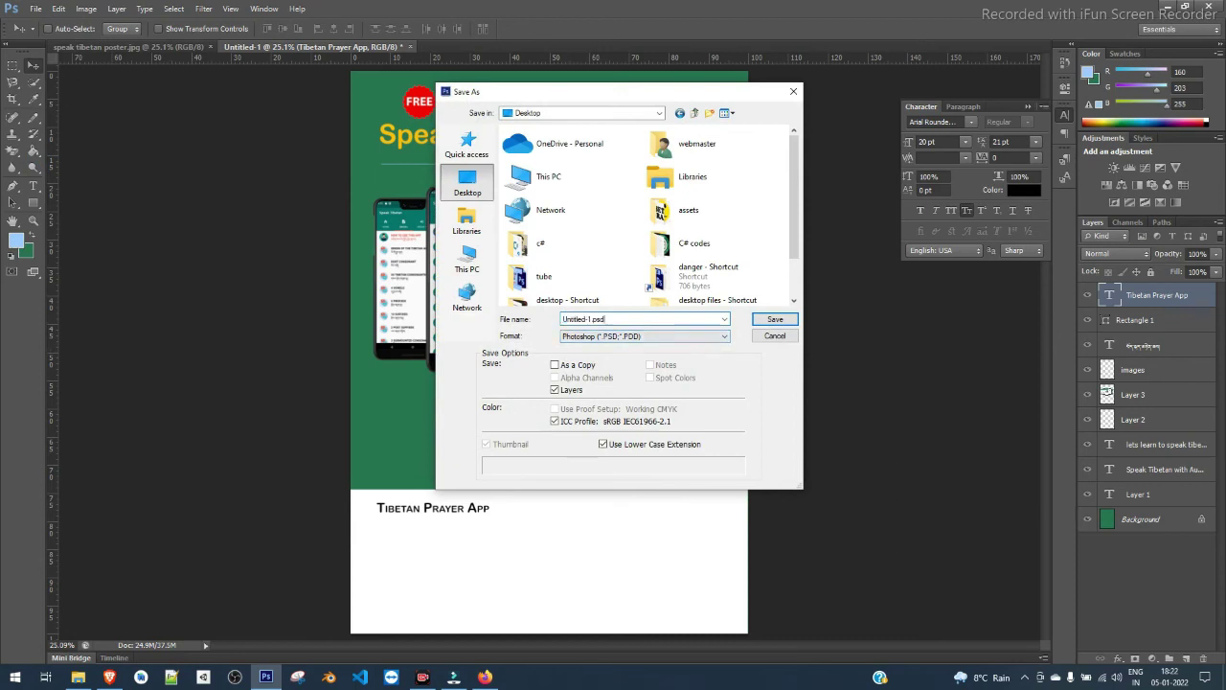
pyautogui.moveTo(608, 319); pyautogui.dragTo(562, 319)
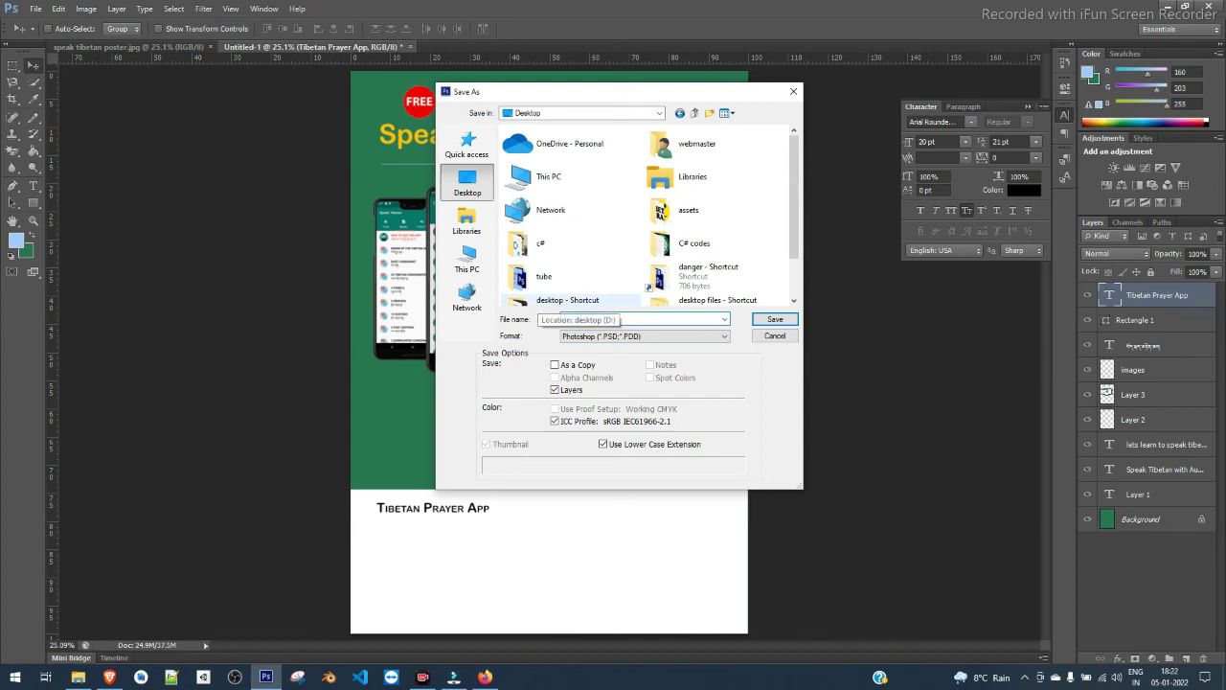
pyautogui.write('poster')
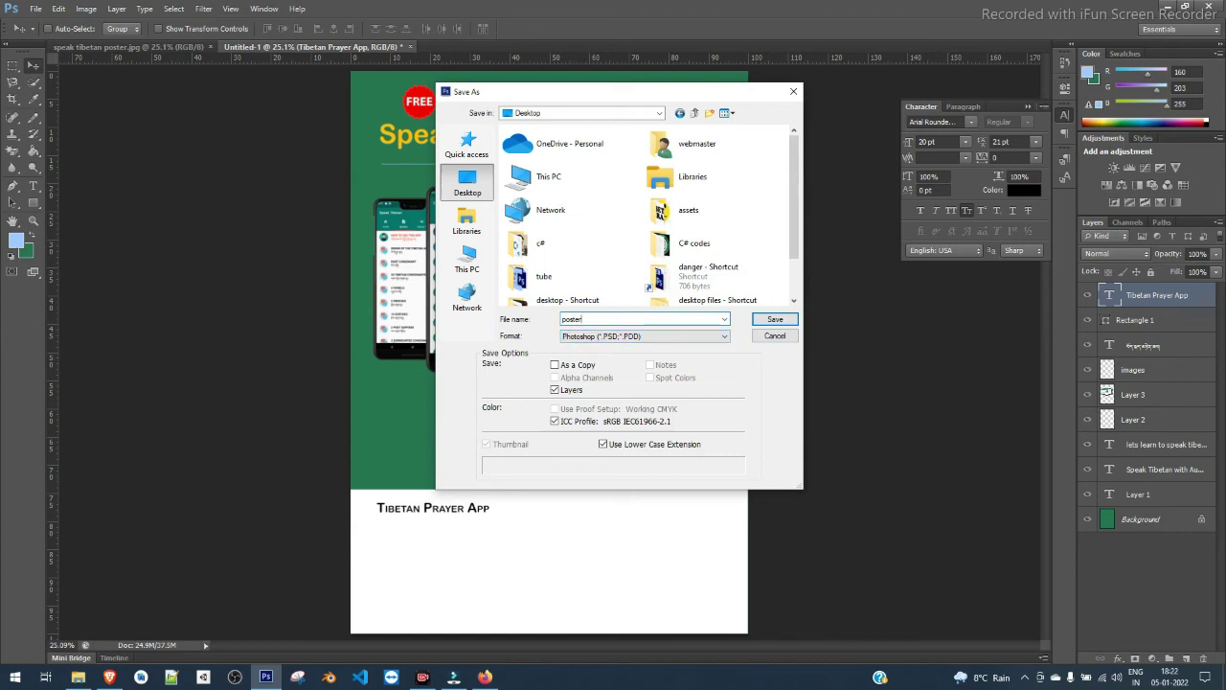
pyautogui.press('Return')
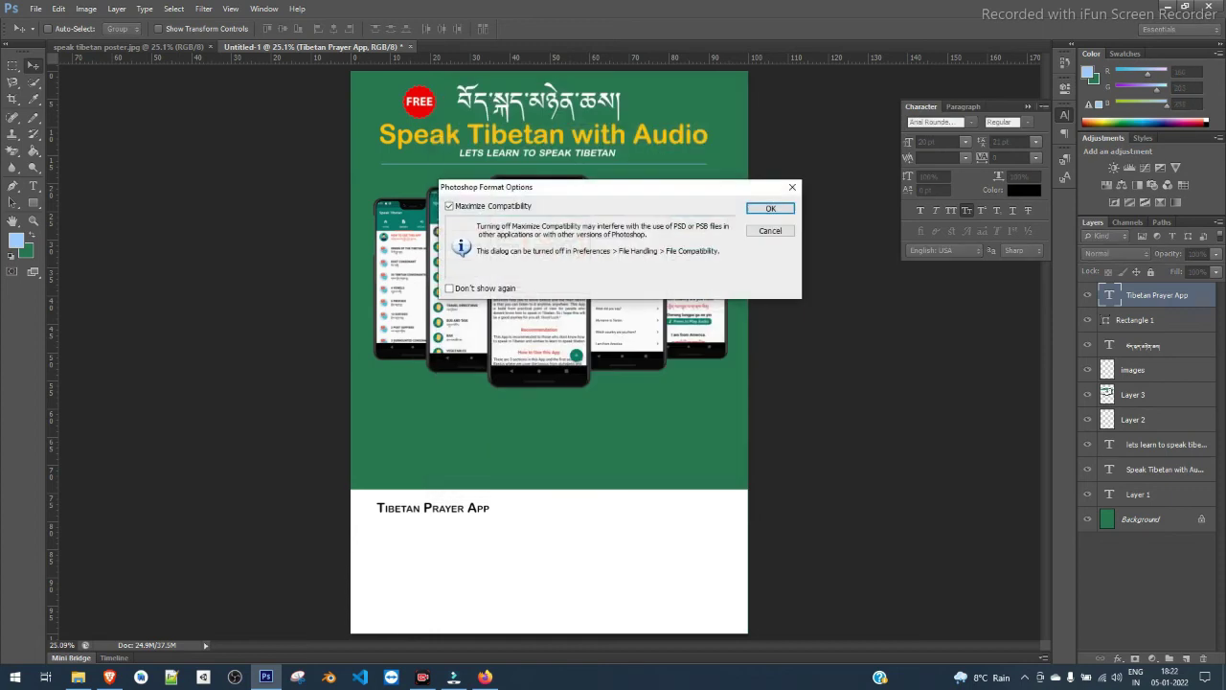
pyautogui.press('Return')
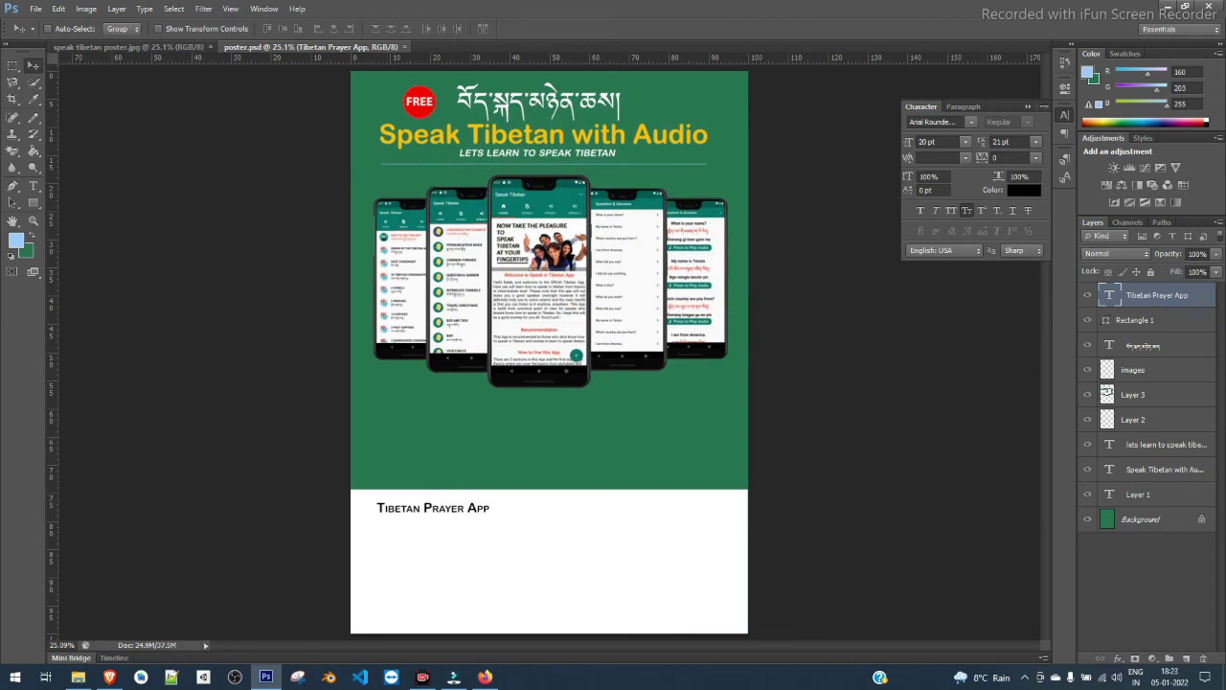
# Check the refreshed Windows desktop for the saved poster PSD file and return to Photoshop.
pyautogui.click(36, 9)
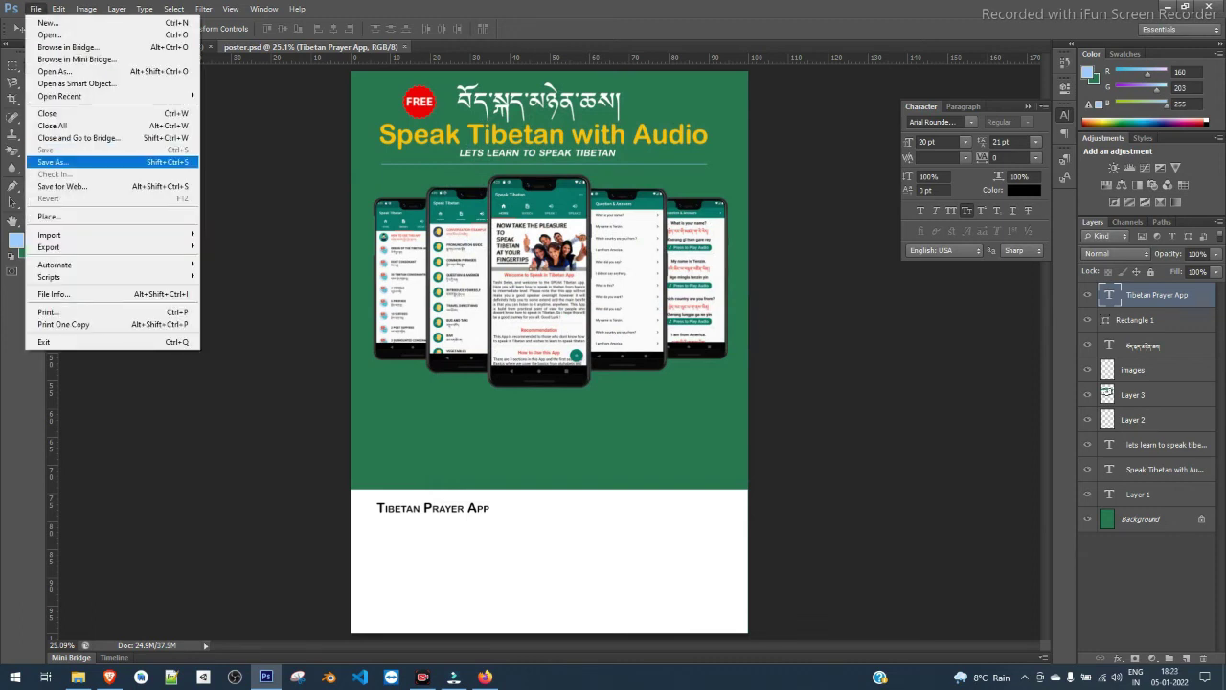
pyautogui.press('Escape')
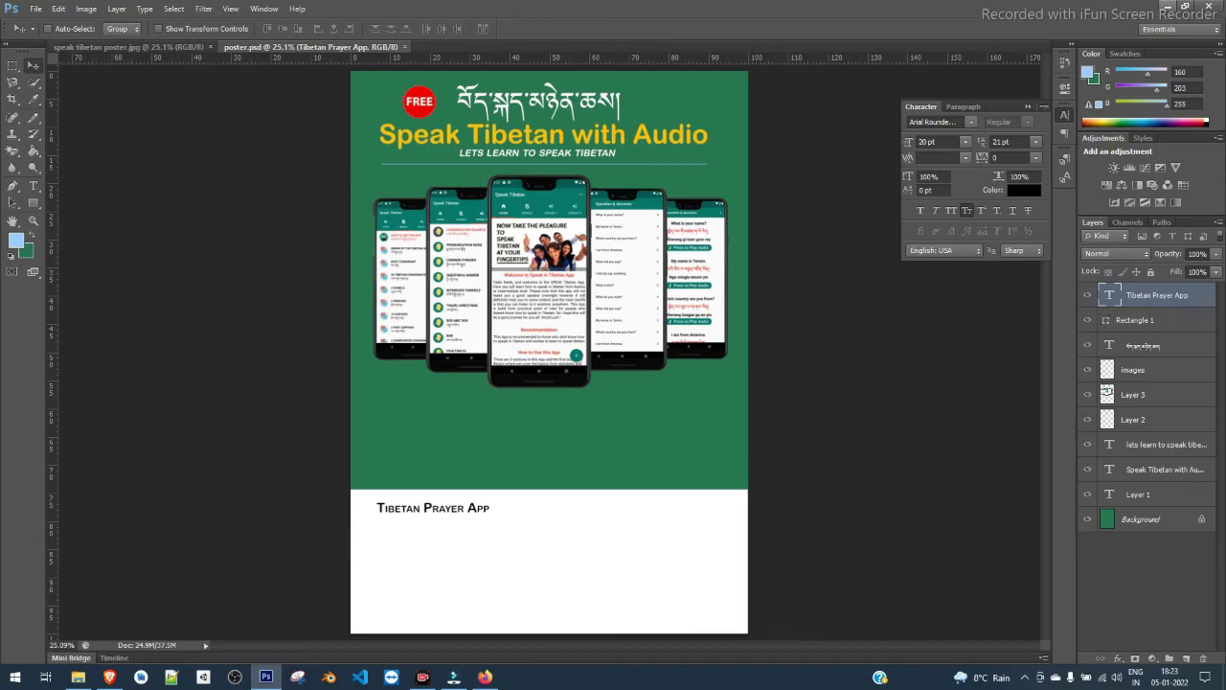
pyautogui.press('super+d')
pyautogui.rightClick(227, 315)
pyautogui.click(254, 373)
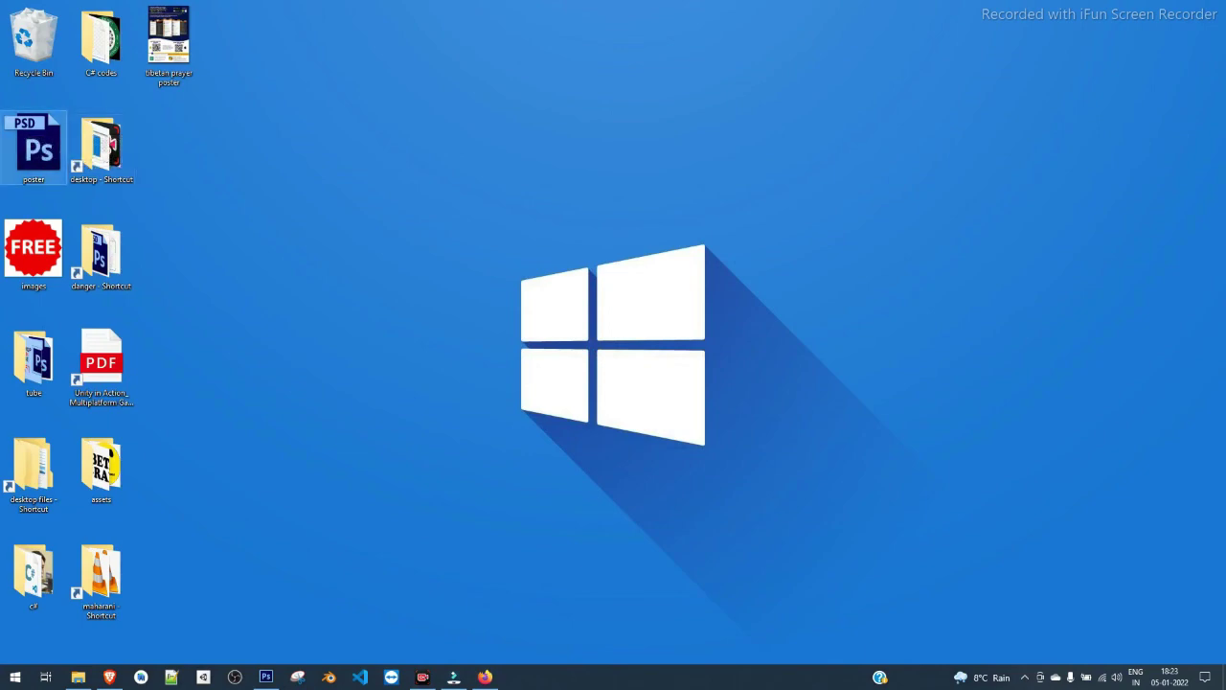
pyautogui.click(266, 677)
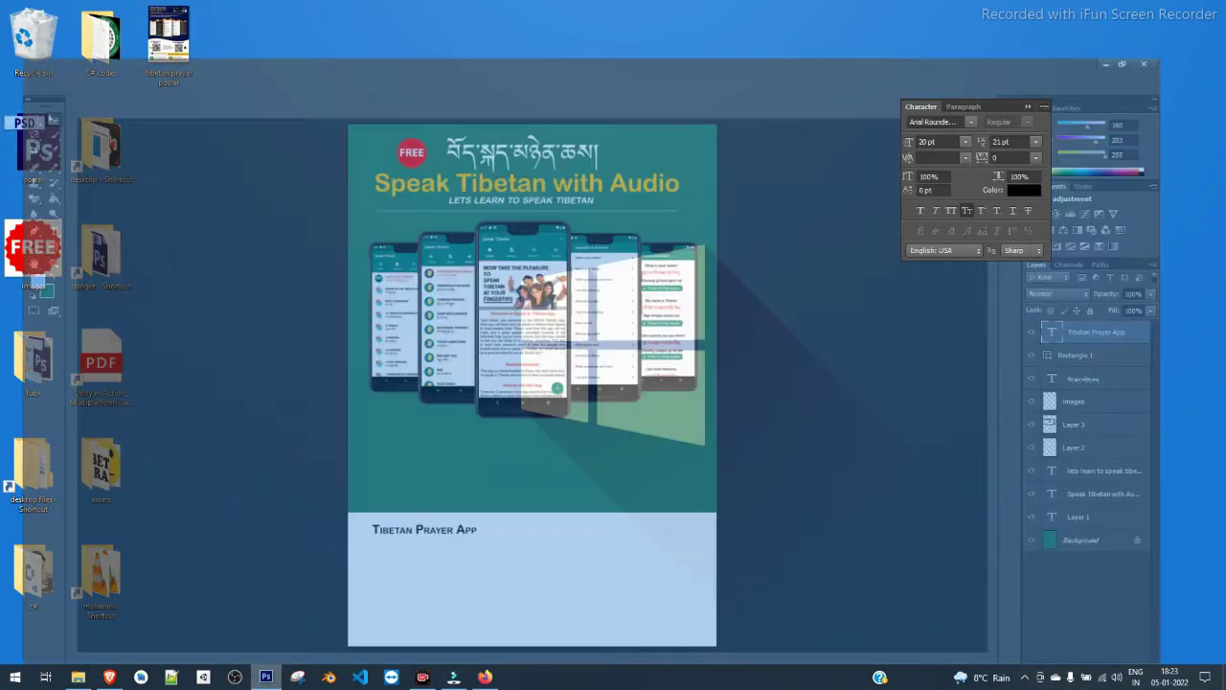
# Save a JPEG copy as poster.jpg on the Desktop with High quality and the Baseline ("Standard") option.
pyautogui.click(36, 9)
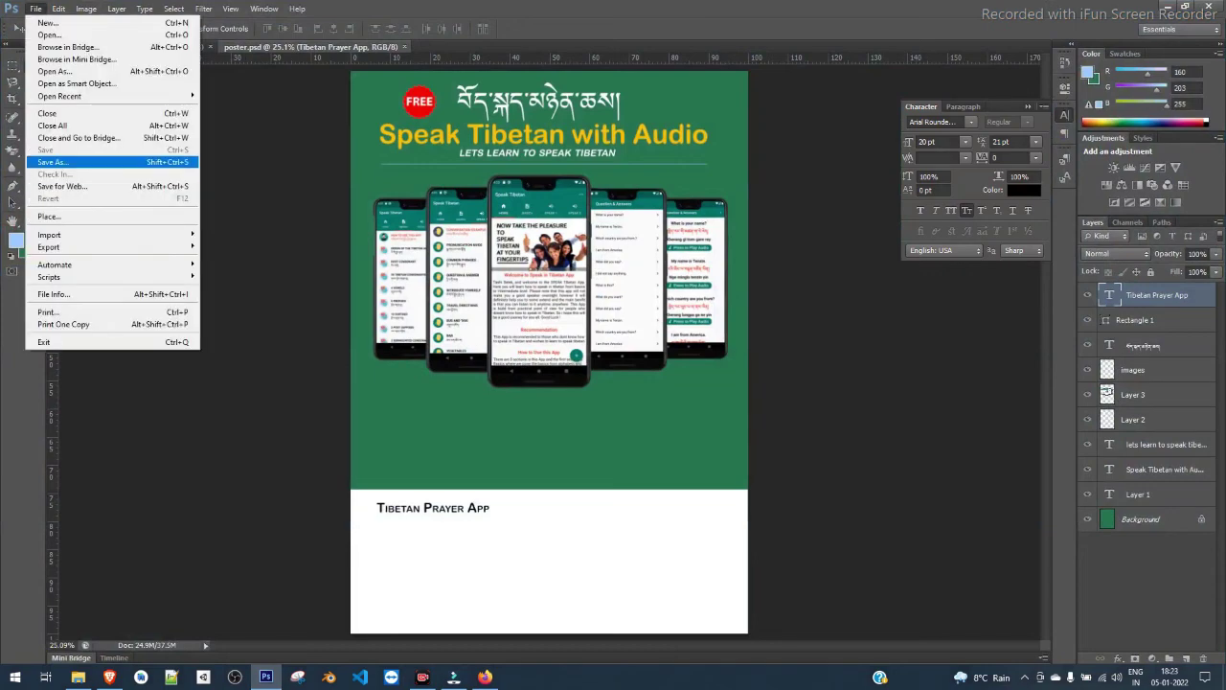
pyautogui.click(57, 159)
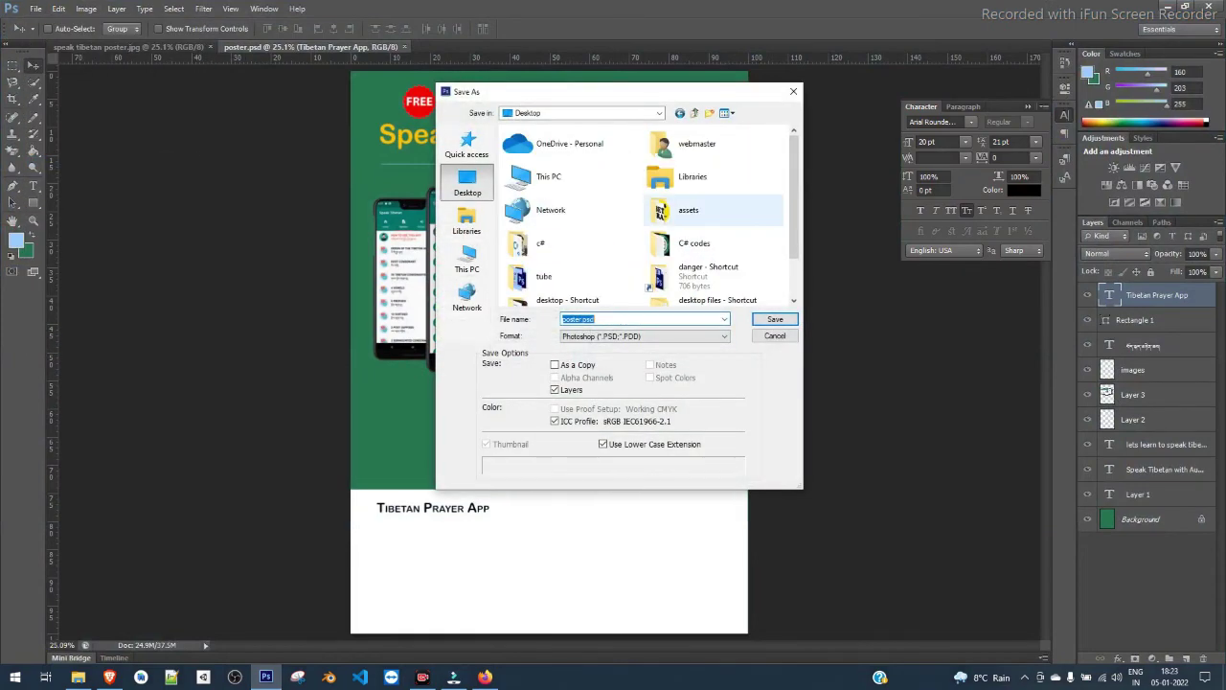
pyautogui.click(643, 336)
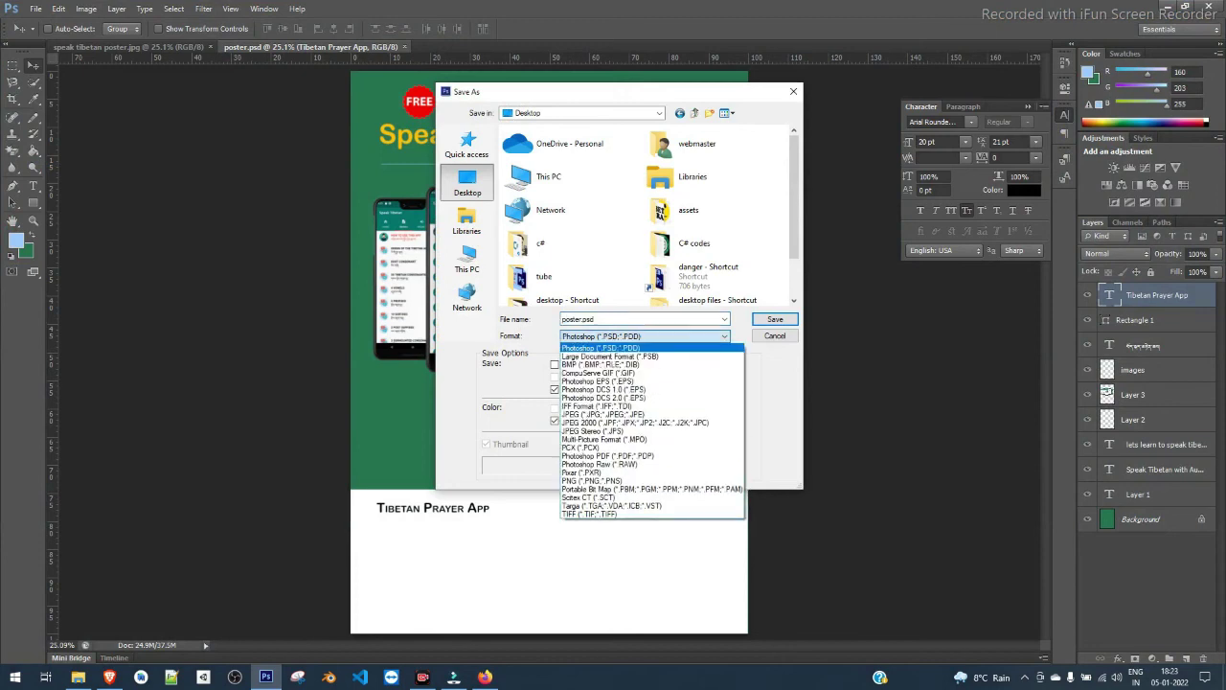
pyautogui.click(644, 346)
pyautogui.click(644, 336)
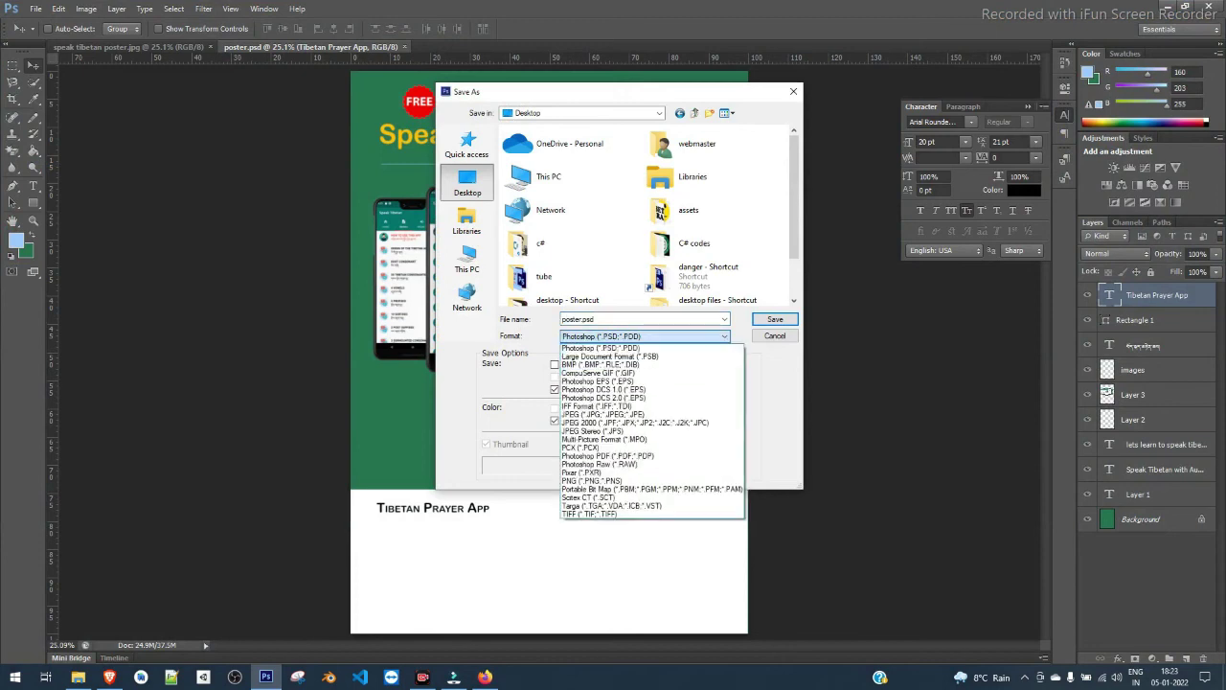
pyautogui.press('Return')
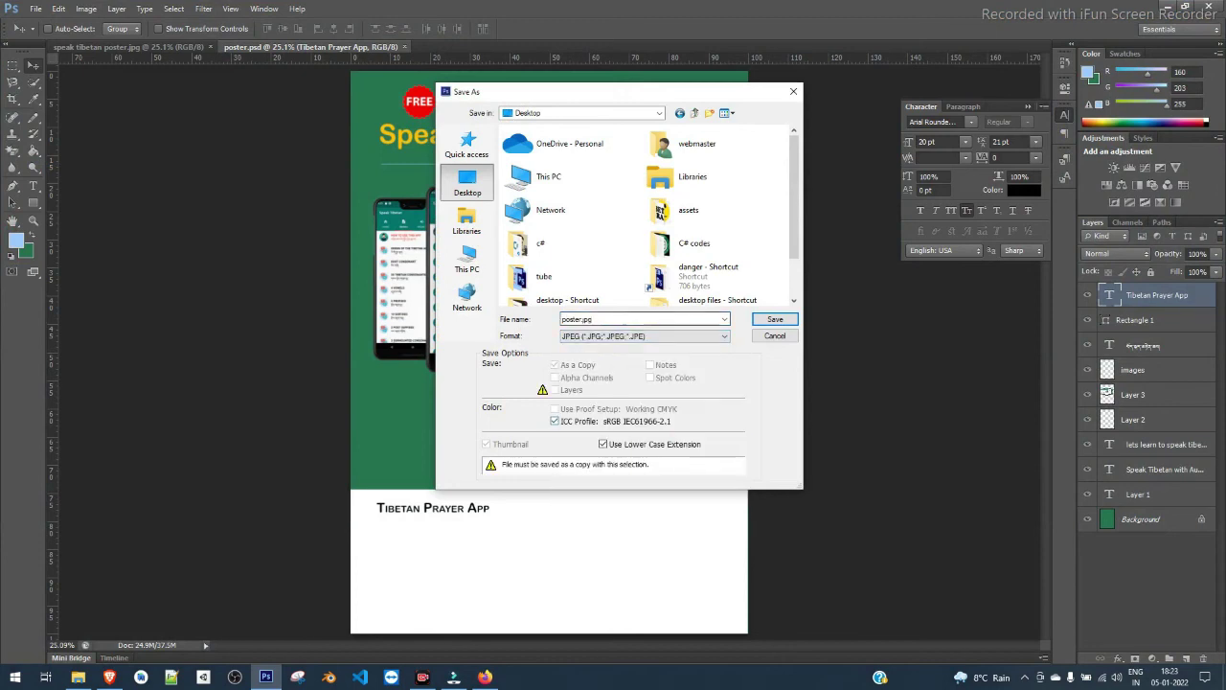
pyautogui.press('Return')
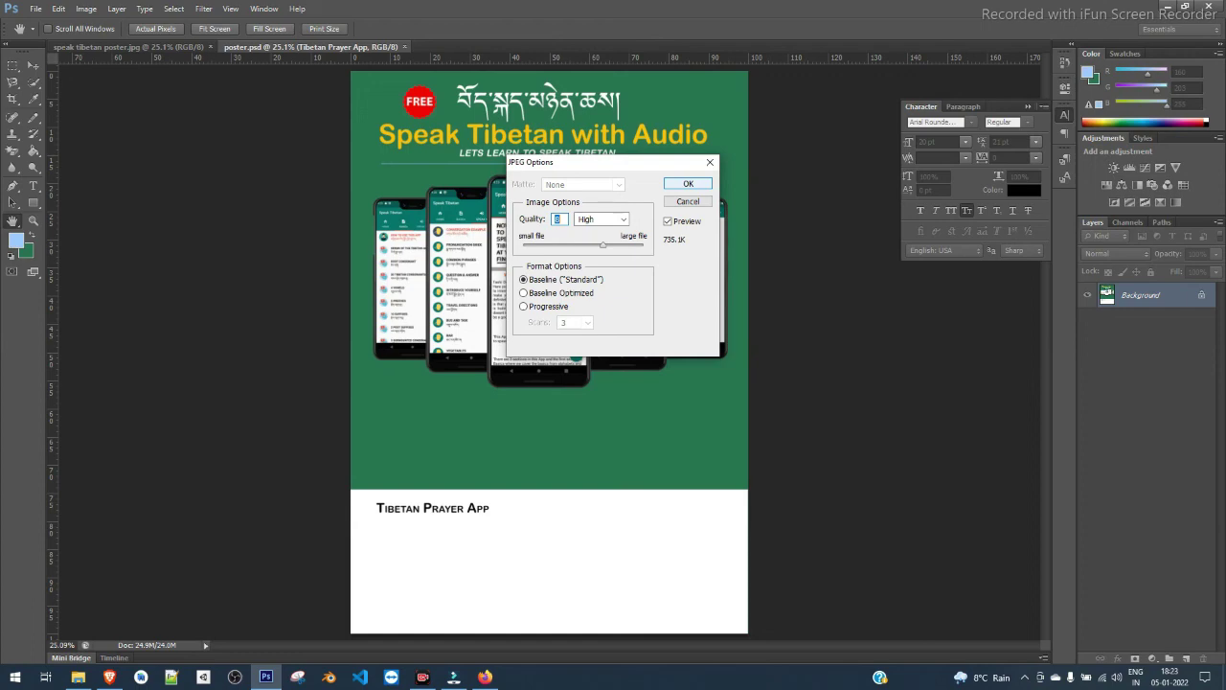
pyautogui.press('Return')
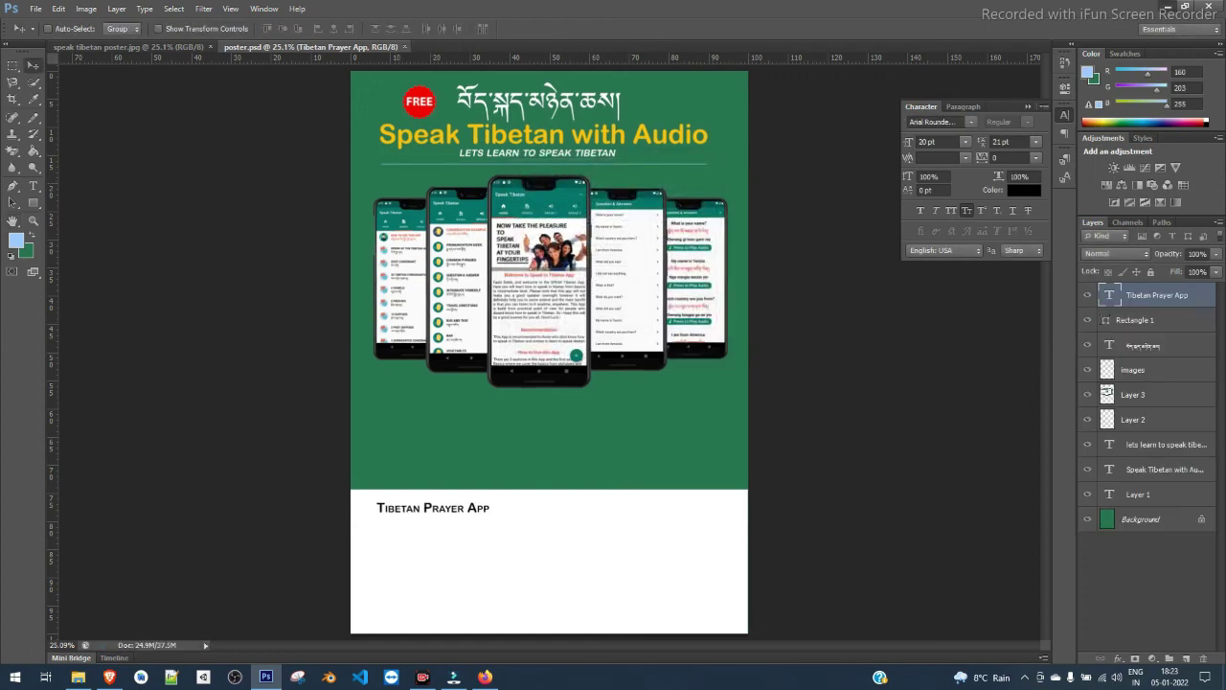
# Open poster.jpg from the refreshed desktop in Photos and inspect the headings and phone mockups up close.
pyautogui.click(1168, 6)
pyautogui.rightClick(342, 218)
pyautogui.click(375, 255)
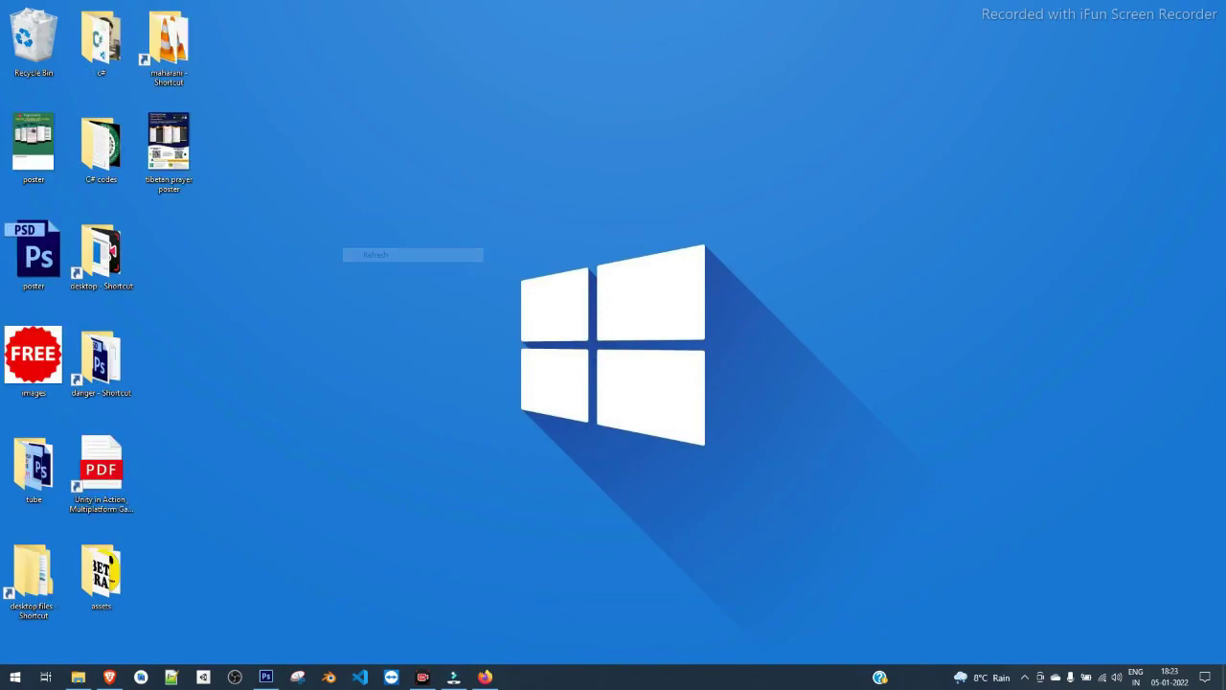
pyautogui.doubleClick(33, 143)
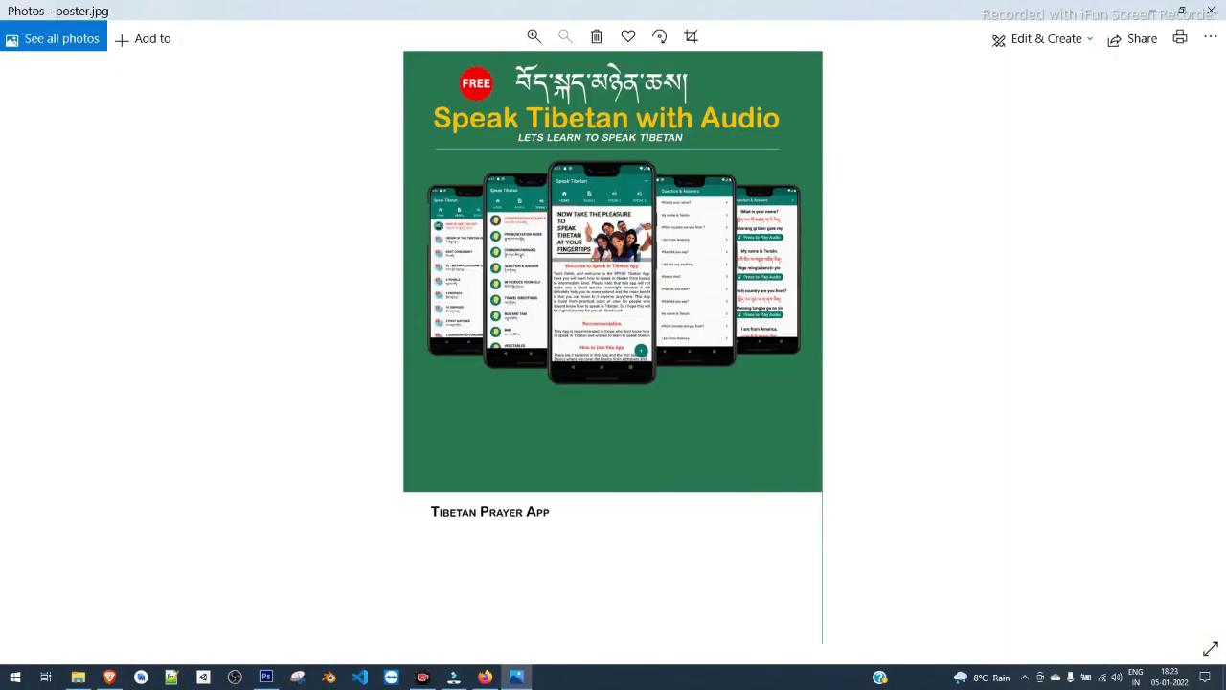
pyautogui.scroll(2, 613, 206)
pyautogui.moveTo(612, 206); pyautogui.dragTo(612, 361)
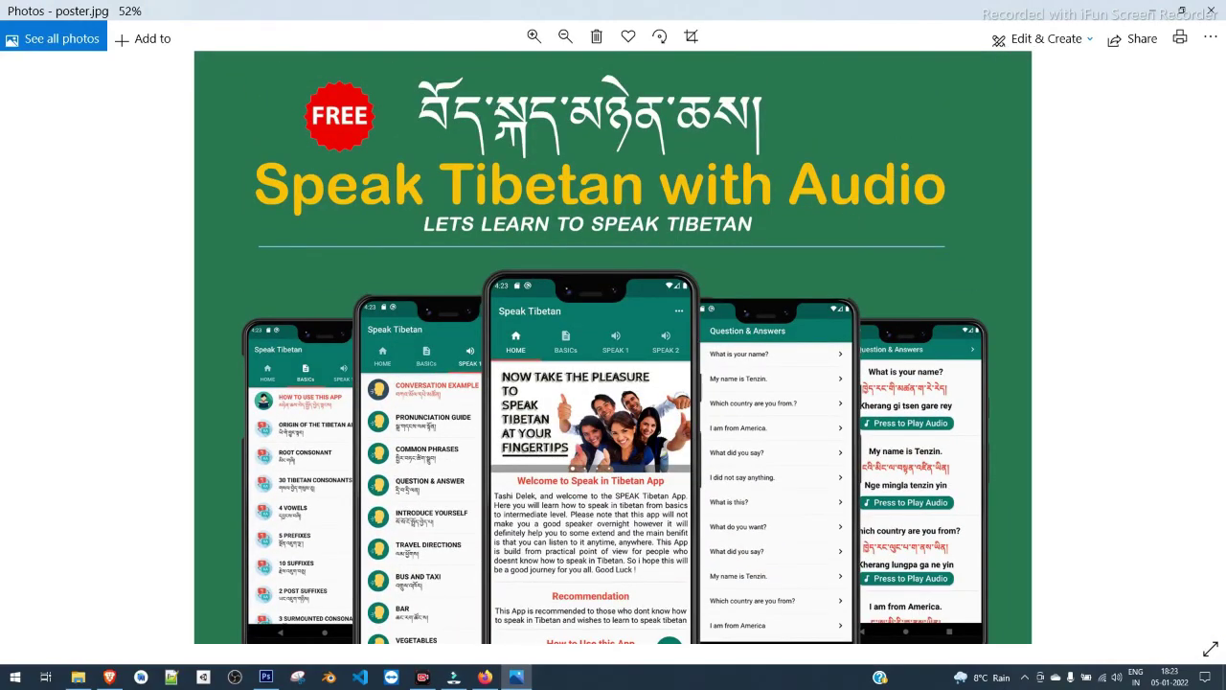
pyautogui.scroll(5, 571, 239)
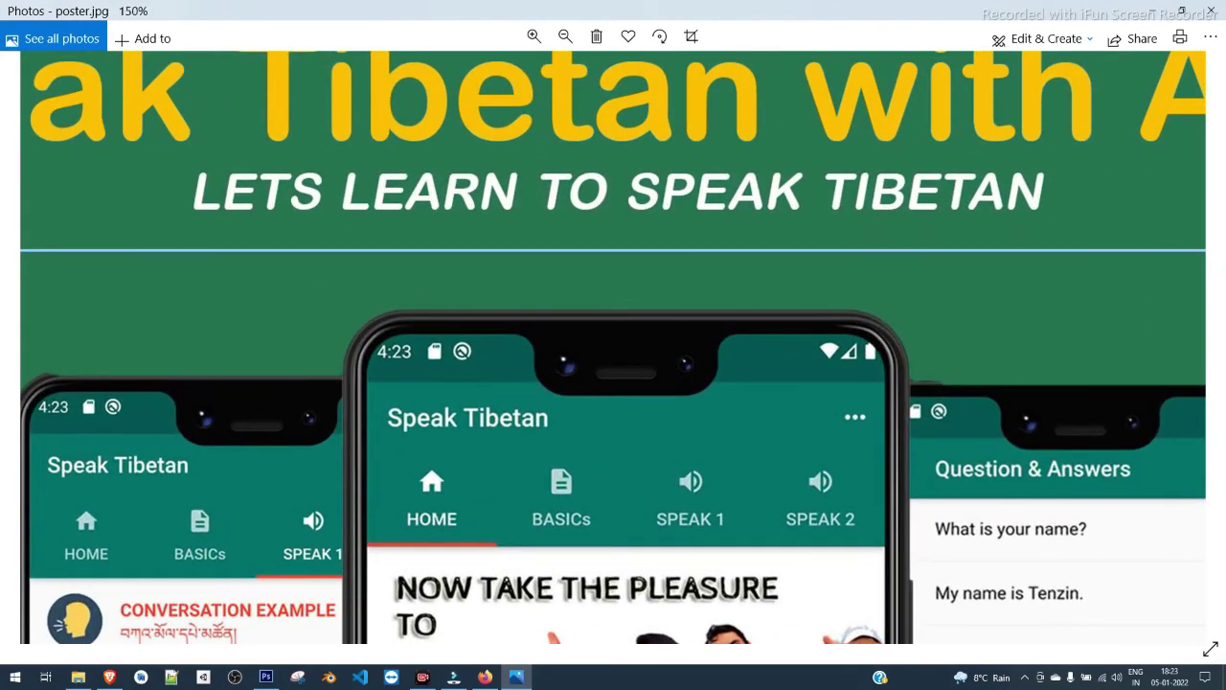
pyautogui.scroll(2, 584, 291)
pyautogui.scroll(-6, 613, 345)
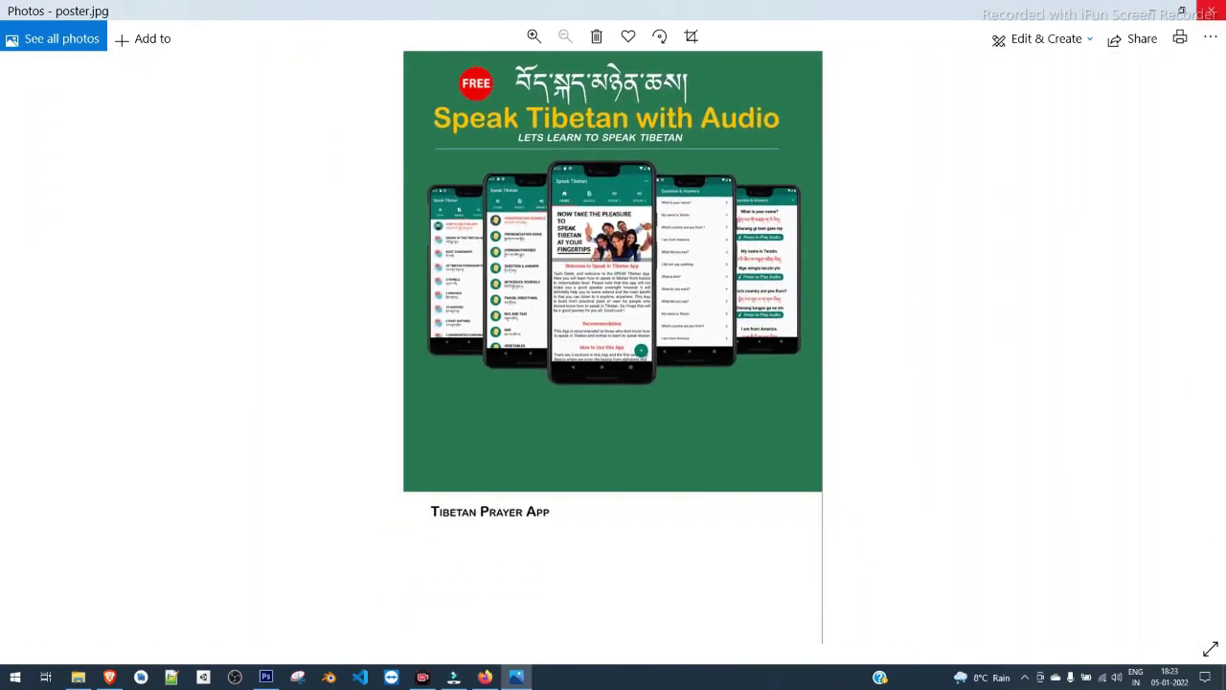
# Look at the print window and the additional options for poster.jpg, then close the photo viewer.
pyautogui.click(1180, 38)
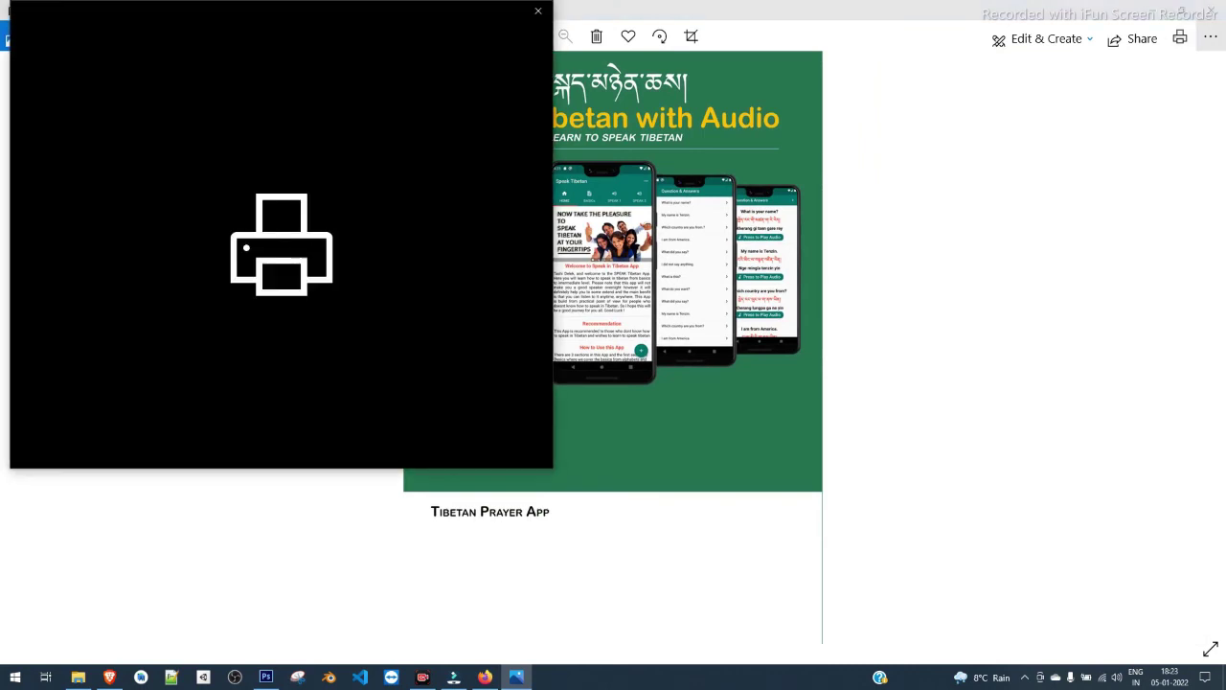
pyautogui.click(538, 10)
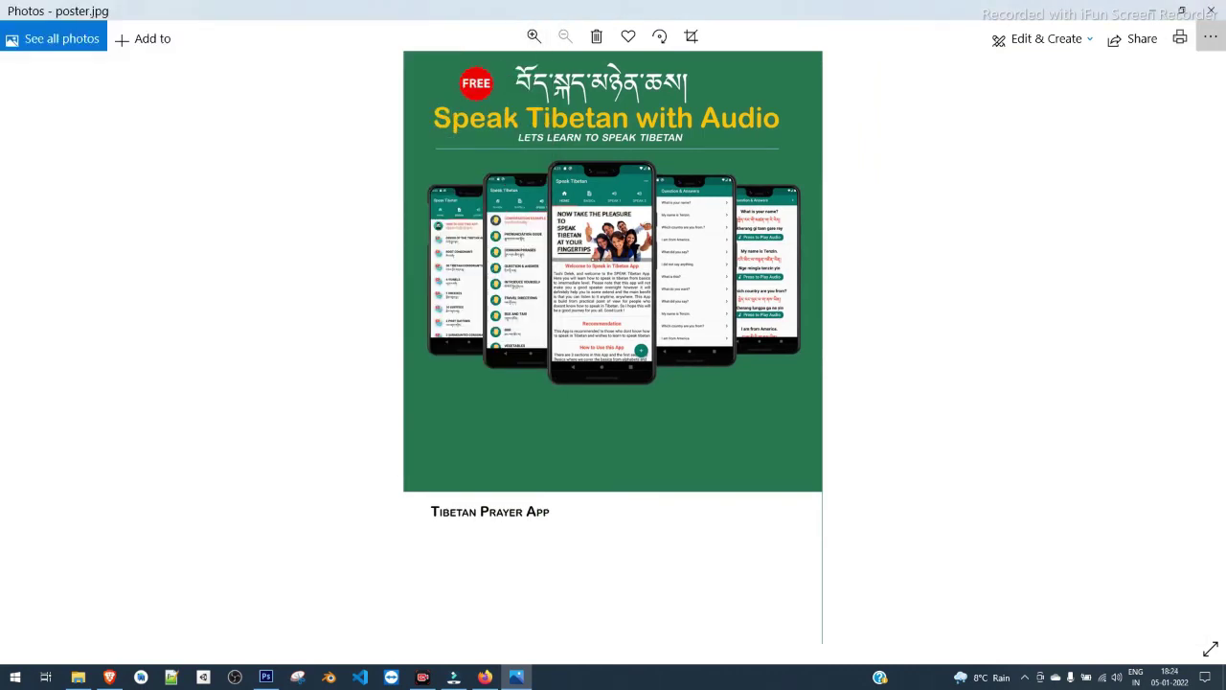
pyautogui.click(1211, 39)
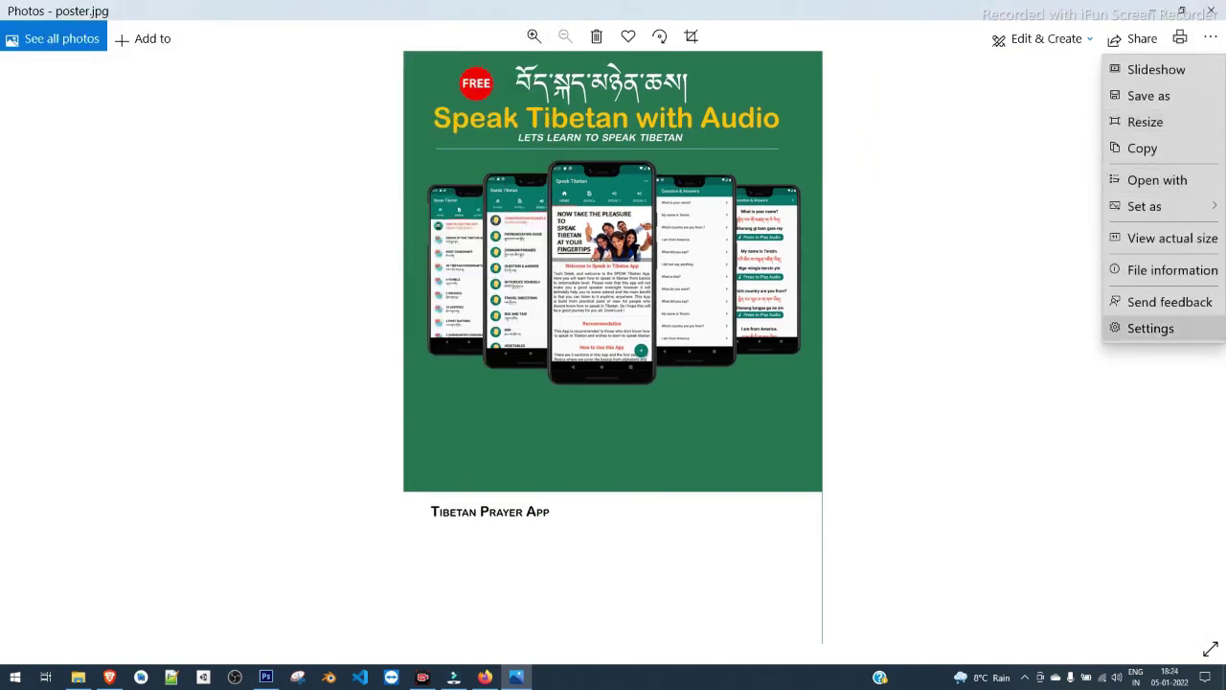
pyautogui.click(1212, 11)
pyautogui.click(1211, 10)
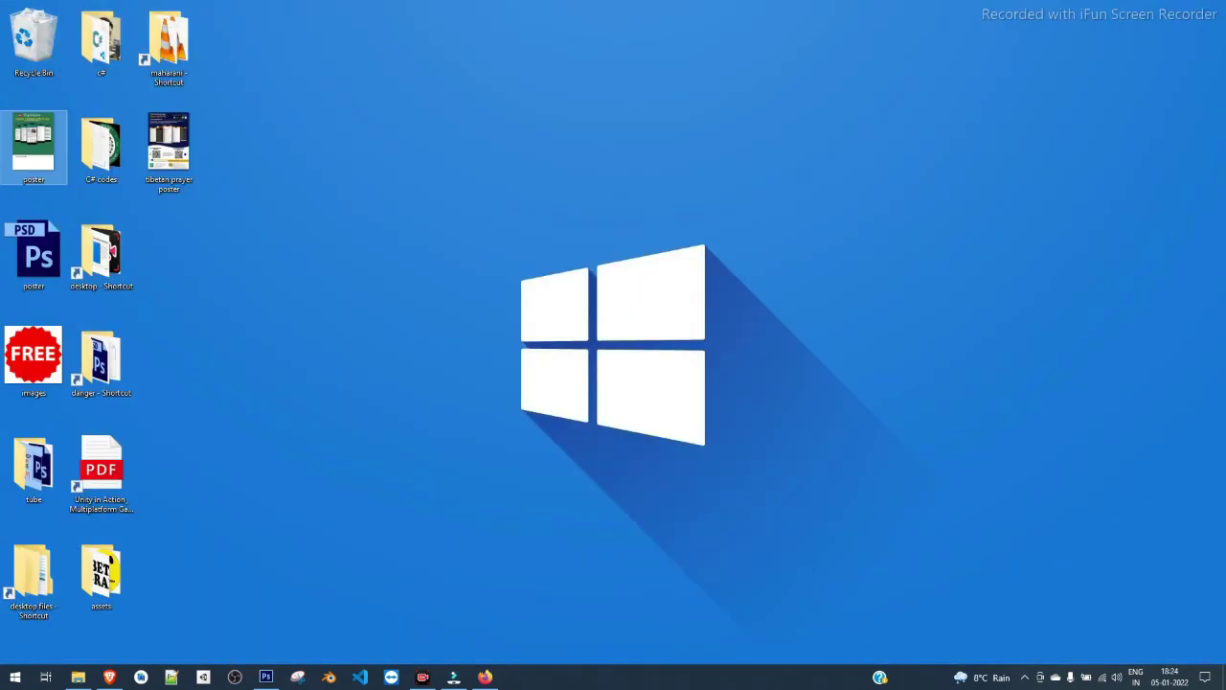
# Switch to Photoshop and try the Photoshop PDF format for saving the poster to the Desktop, leaving the Save As dialog without saving.
pyautogui.click(265, 676)
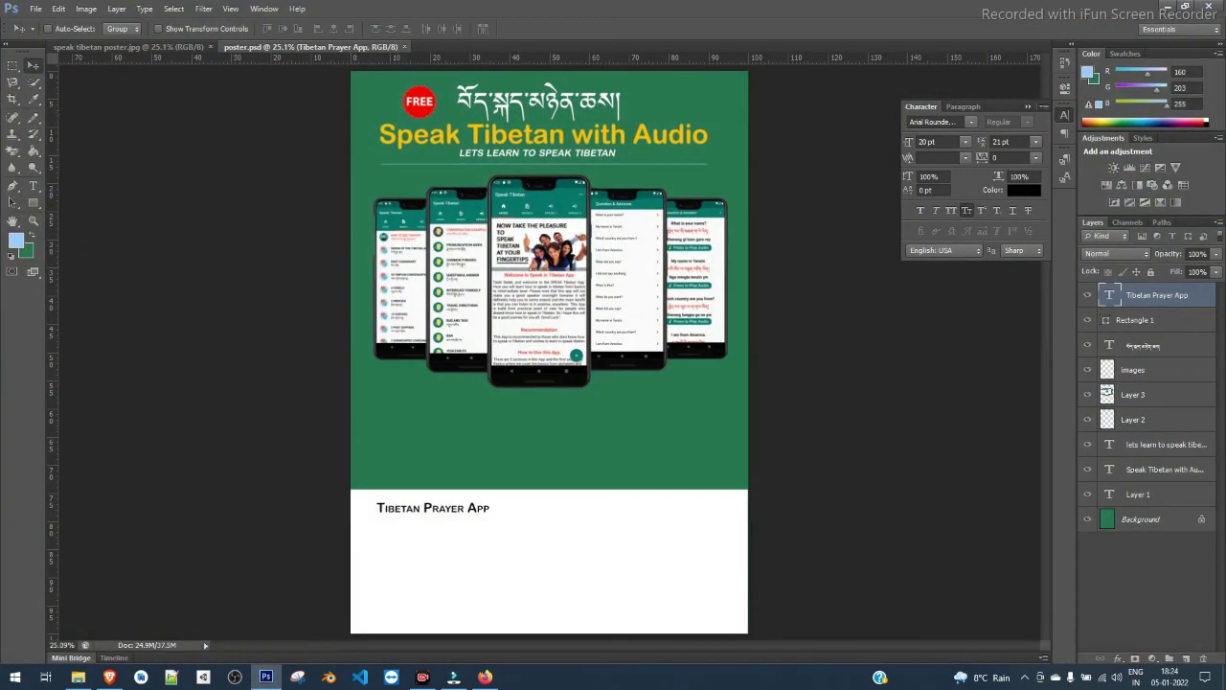
pyautogui.click(36, 8)
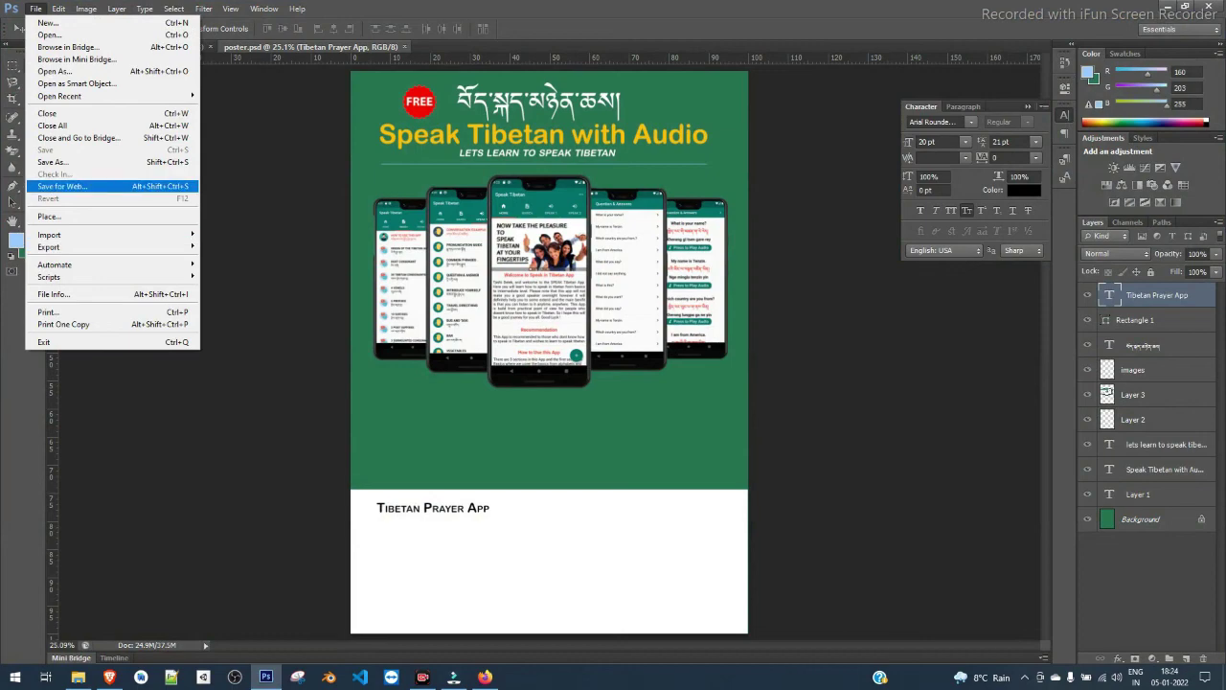
pyautogui.click(54, 162)
pyautogui.click(644, 335)
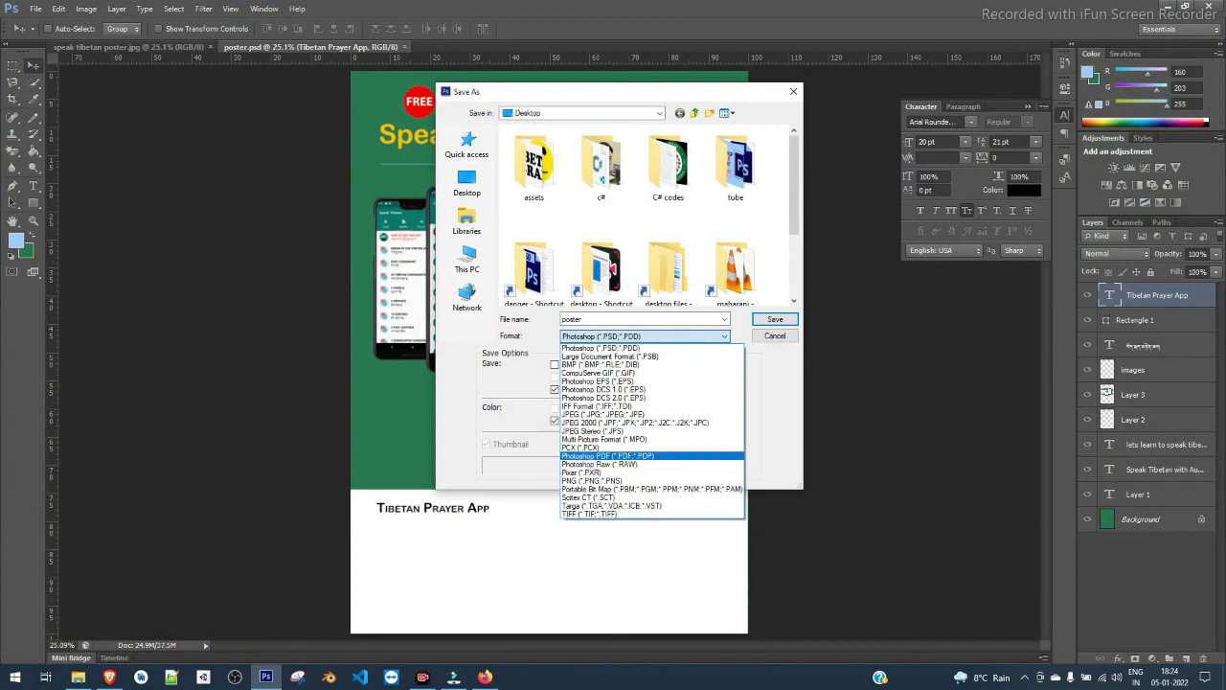
pyautogui.click(607, 455)
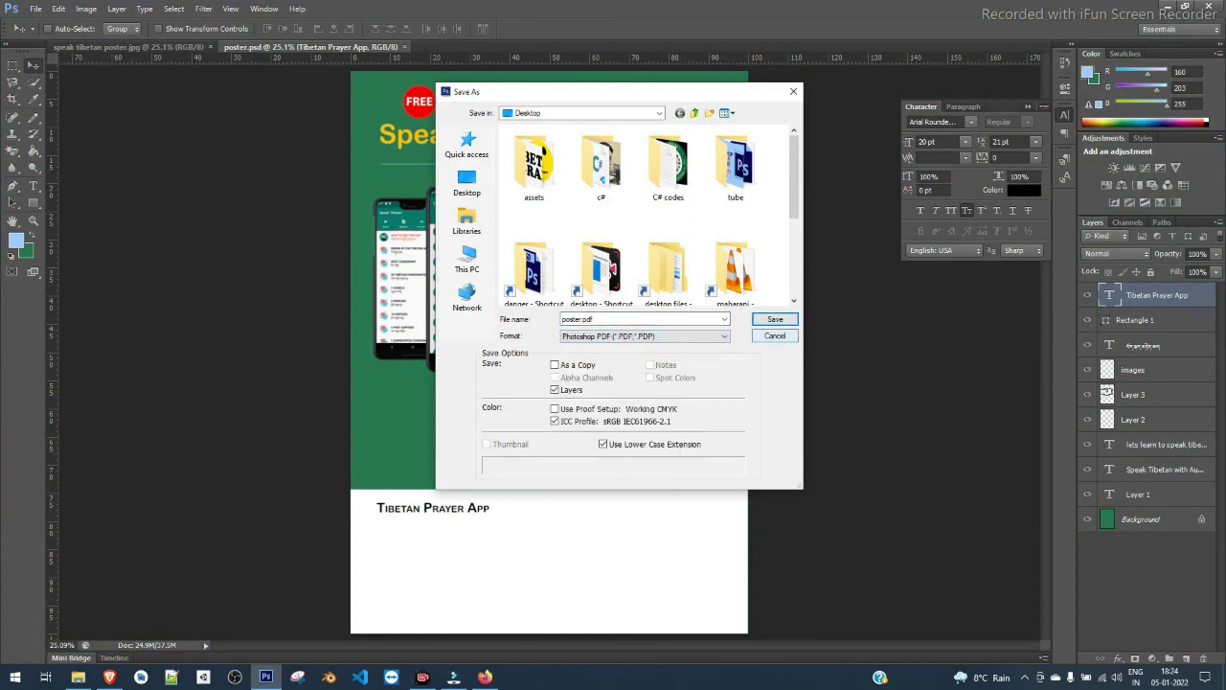
pyautogui.press('Return')
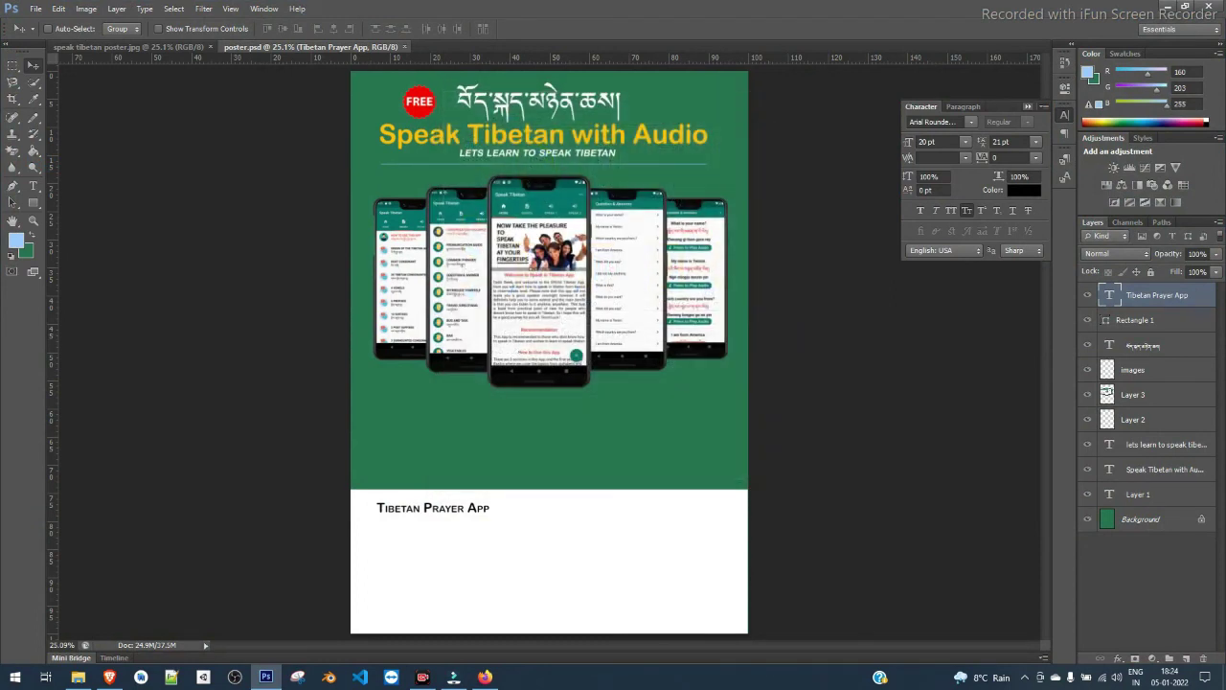
# Collapse the floating Character settings and close poster.psd, leaving the reference speak tibetan poster.jpg open.
pyautogui.click(1028, 106)
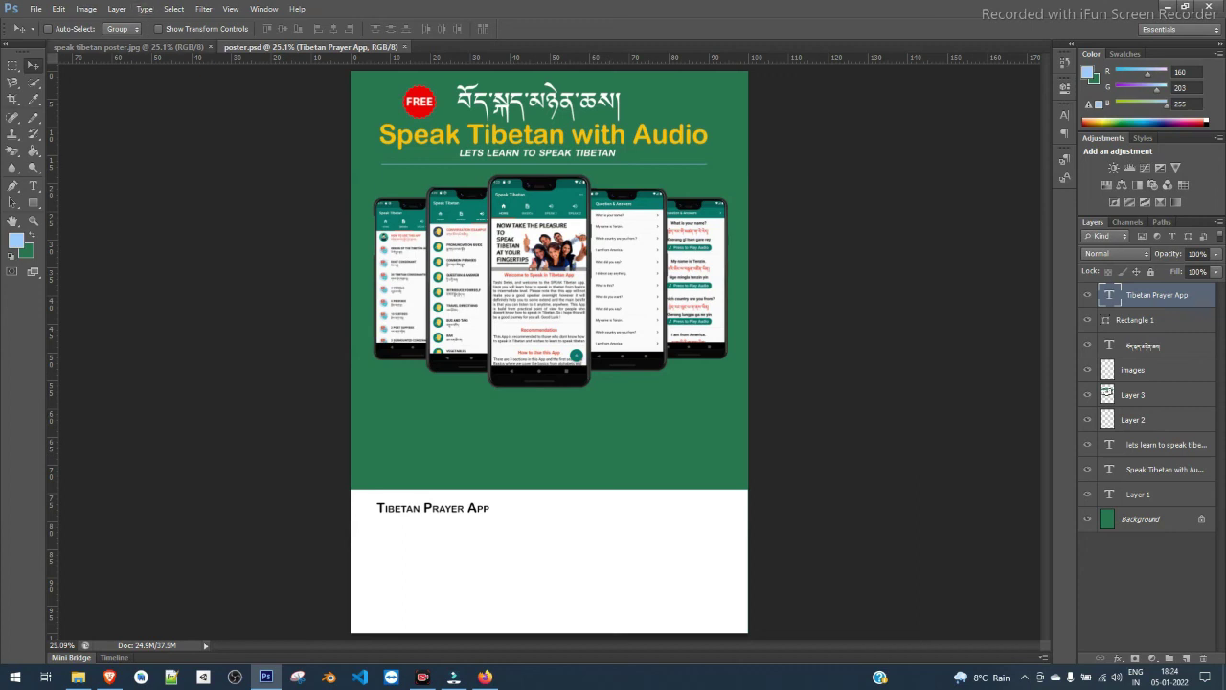
pyautogui.click(115, 46)
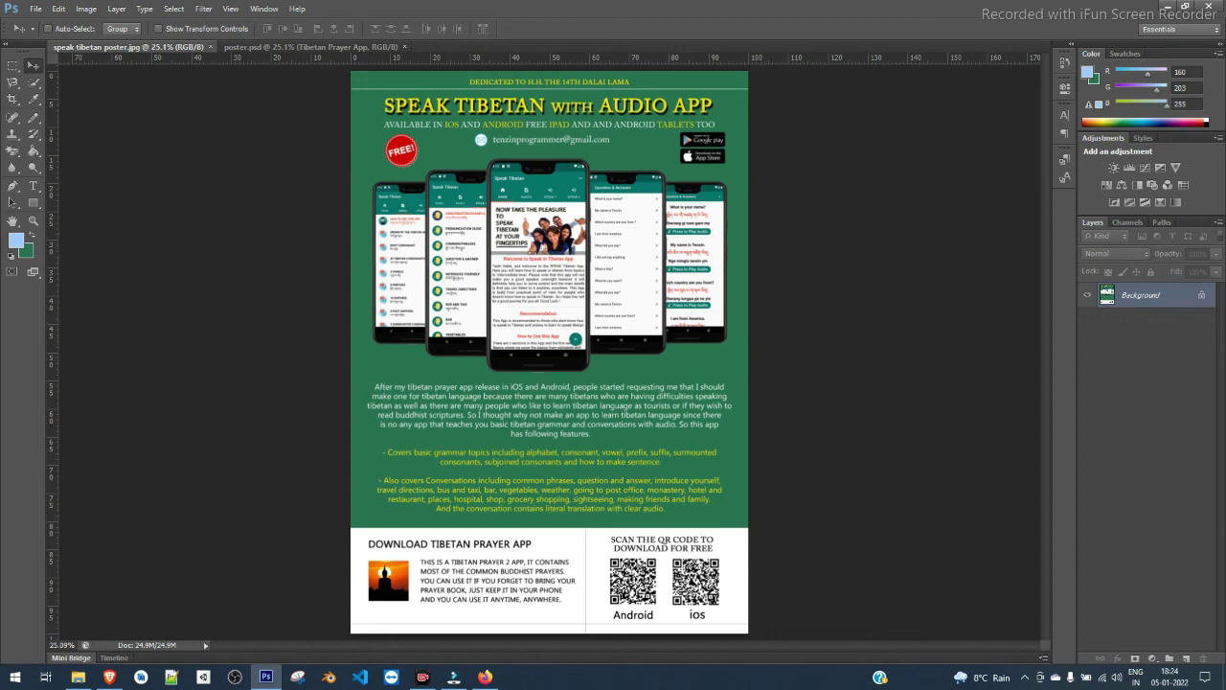
pyautogui.click(316, 46)
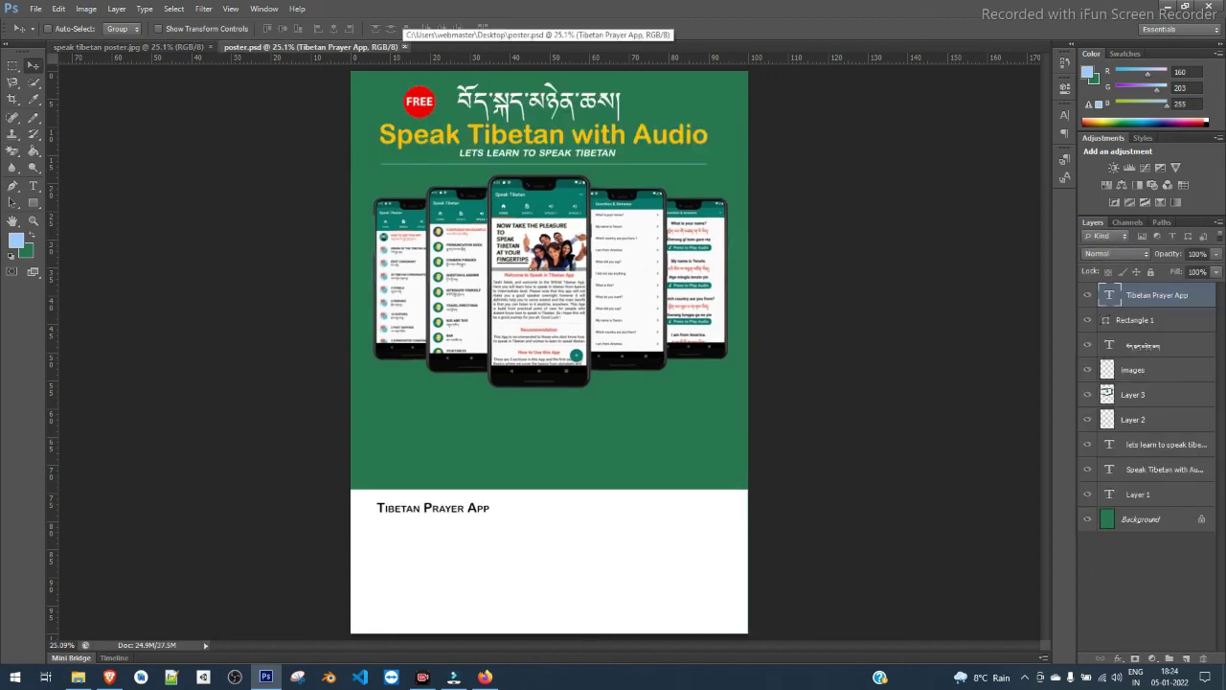
pyautogui.click(403, 46)
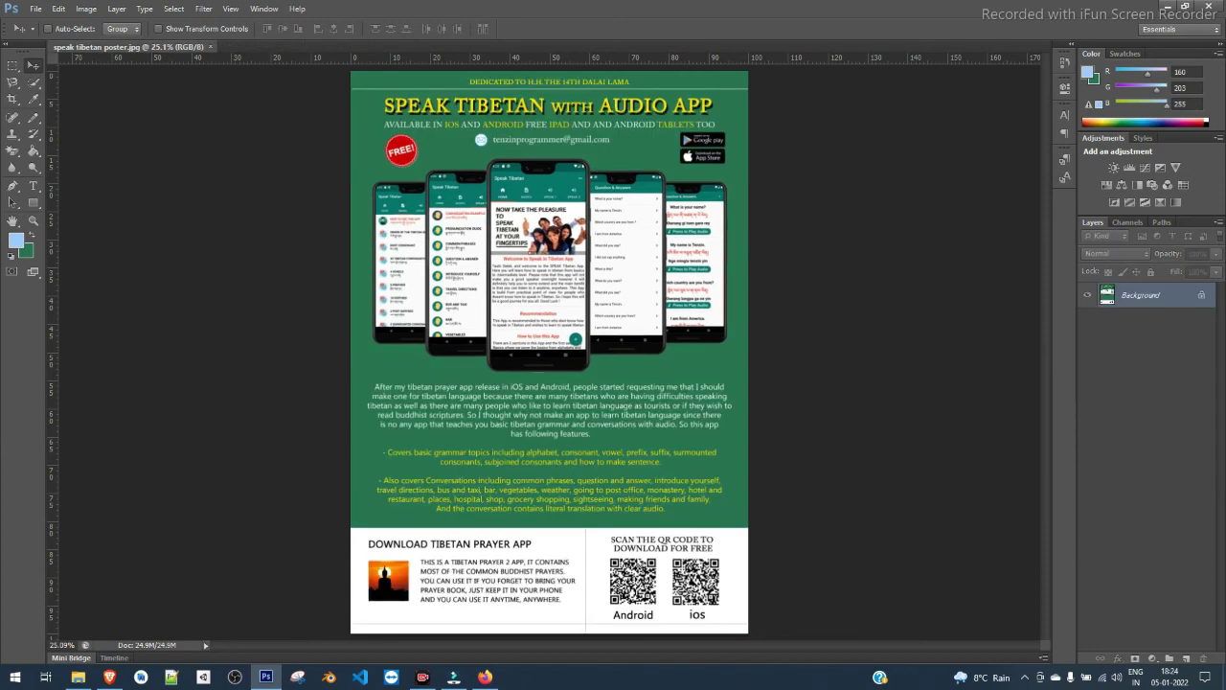
pyautogui.click(422, 677)
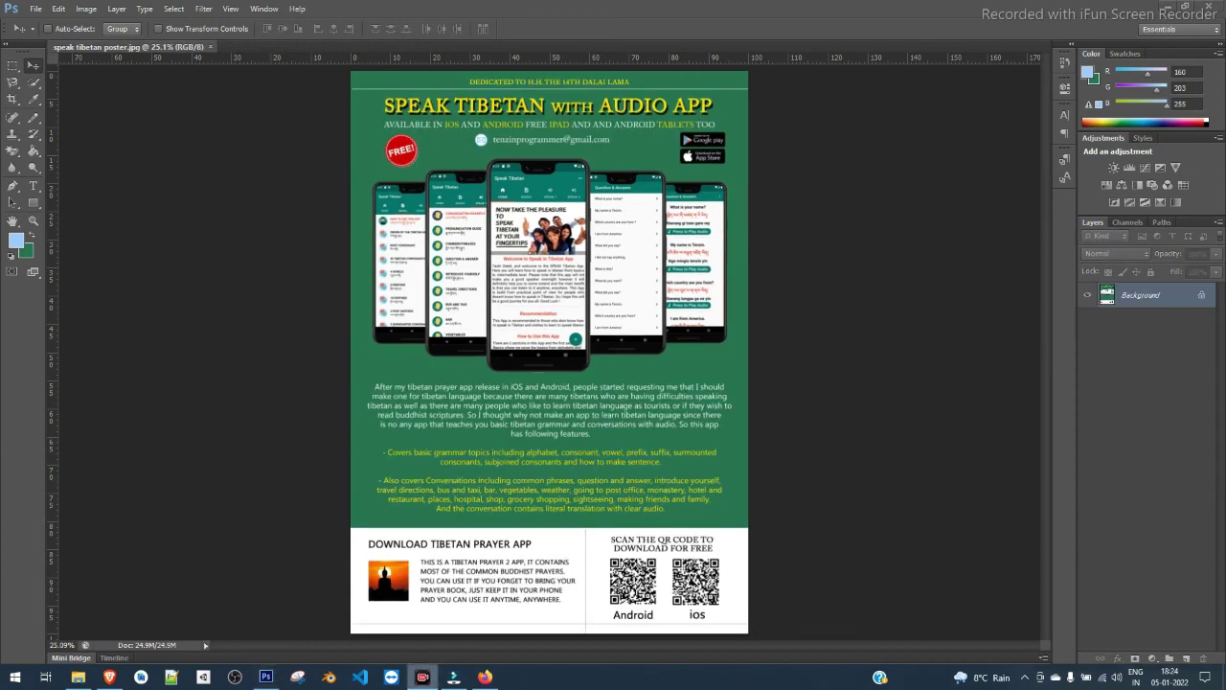